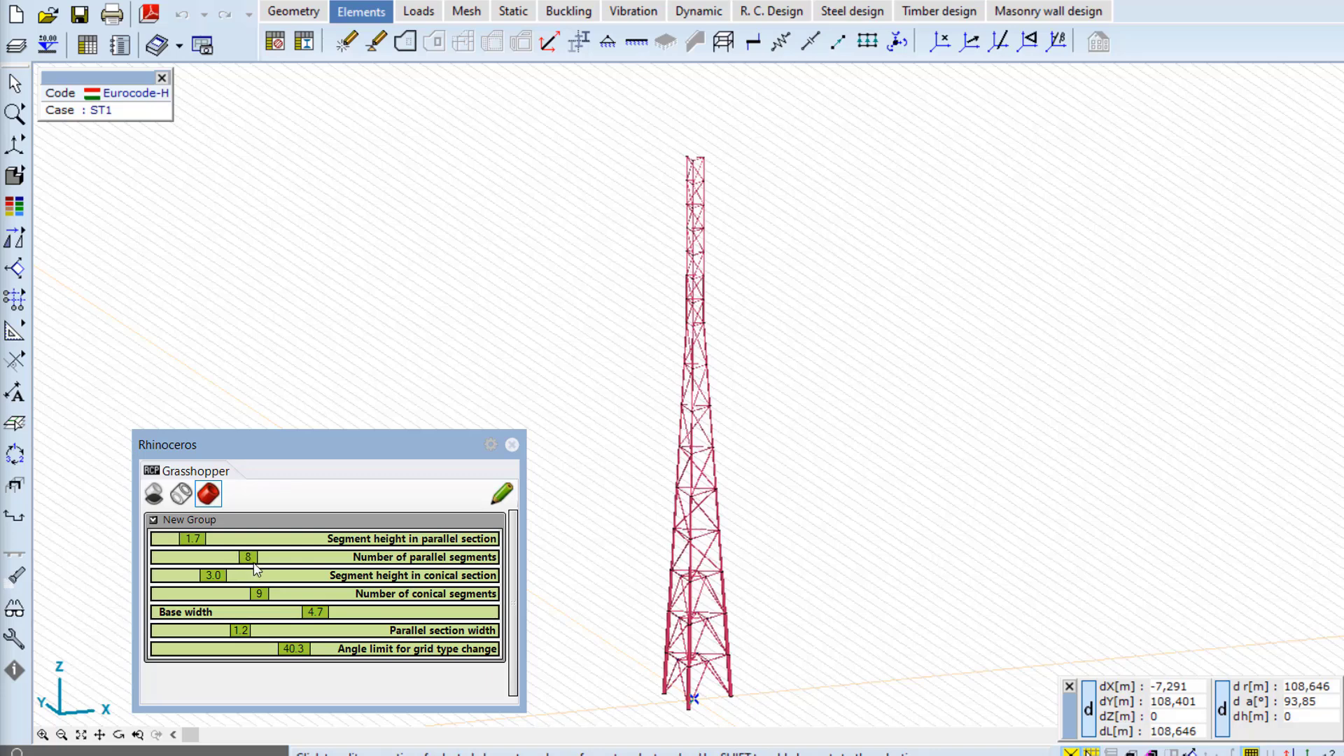
Step: Set the lattice tower's base width to 5.9 and its parallel section width to 1.6
{"action": "left_click_drag", "start_coordinate": [315, 614], "coordinate": [352, 616]}
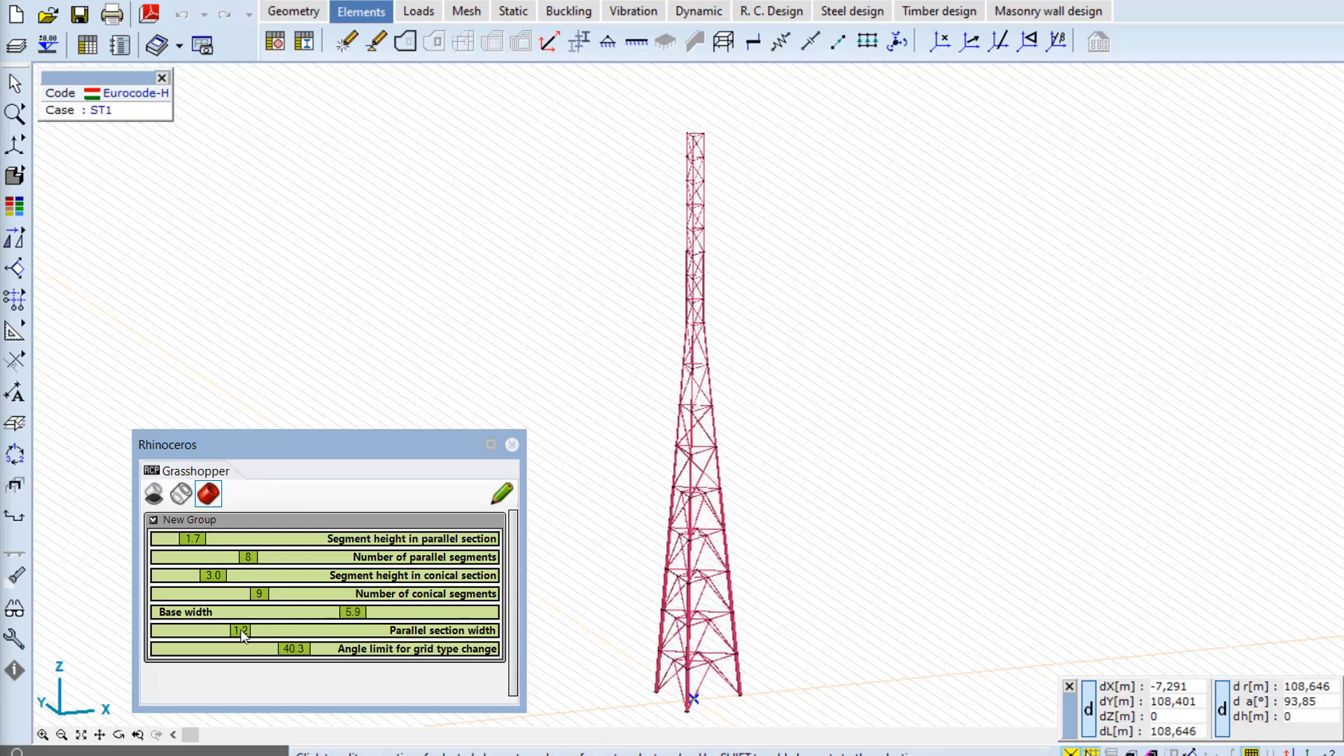
{"action": "left_click_drag", "start_coordinate": [241, 633], "coordinate": [266, 634]}
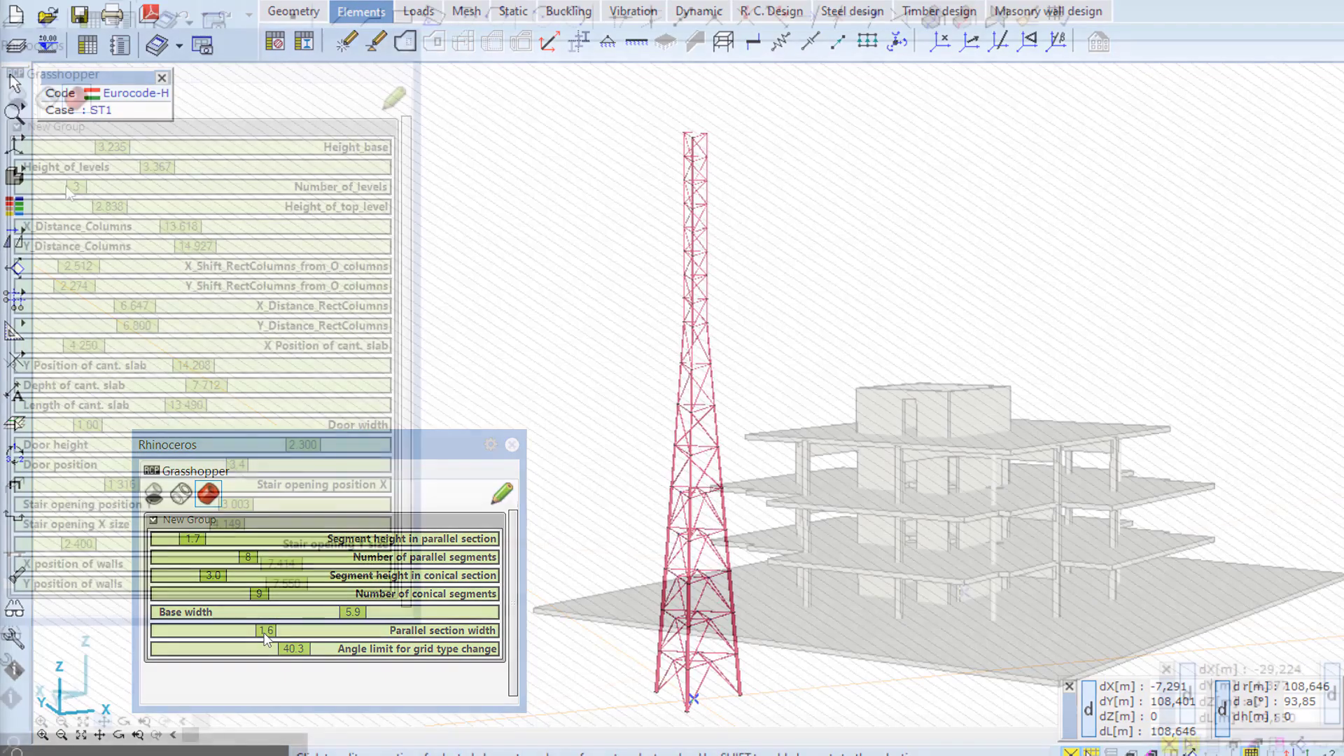
Step: Vary the building's Number_of_levels parameter, reducing it to 1 and raising it again
{"action": "left_click_drag", "start_coordinate": [68, 187], "coordinate": [249, 242]}
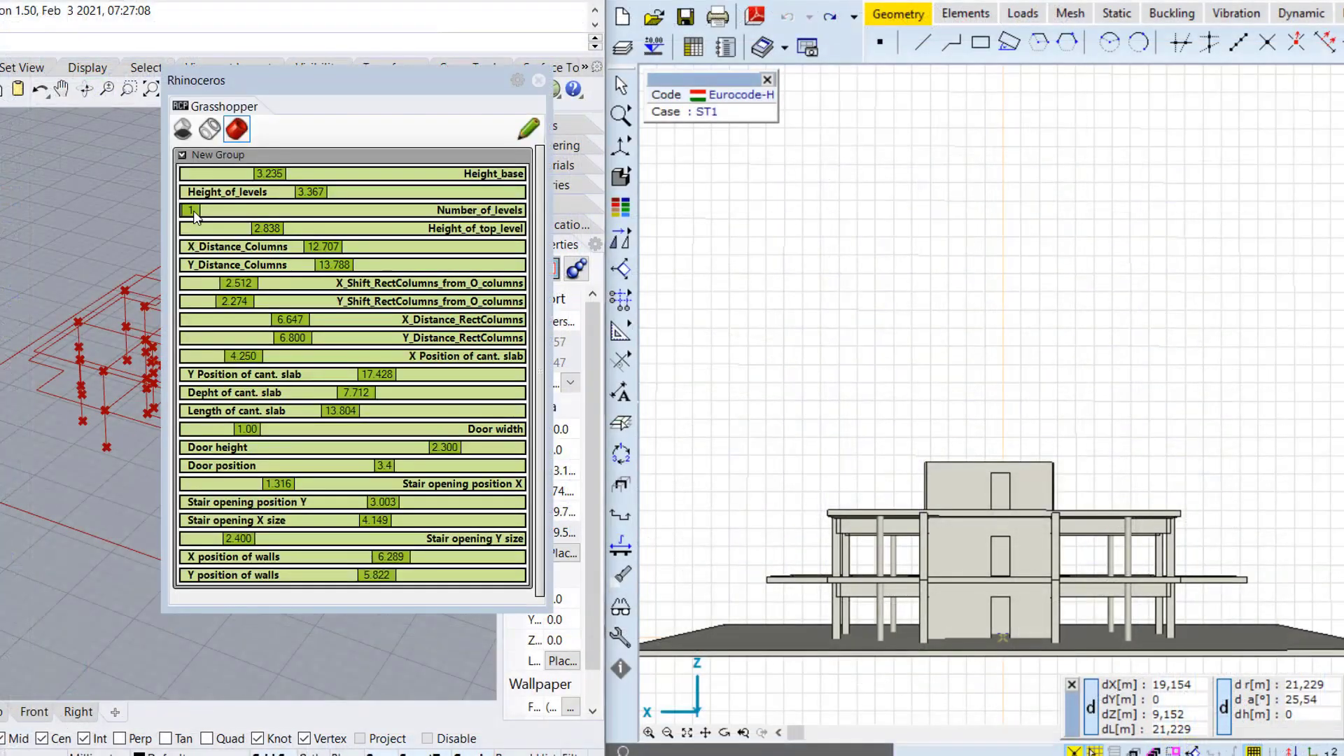
{"action": "left_click_drag", "start_coordinate": [199, 212], "coordinate": [347, 220]}
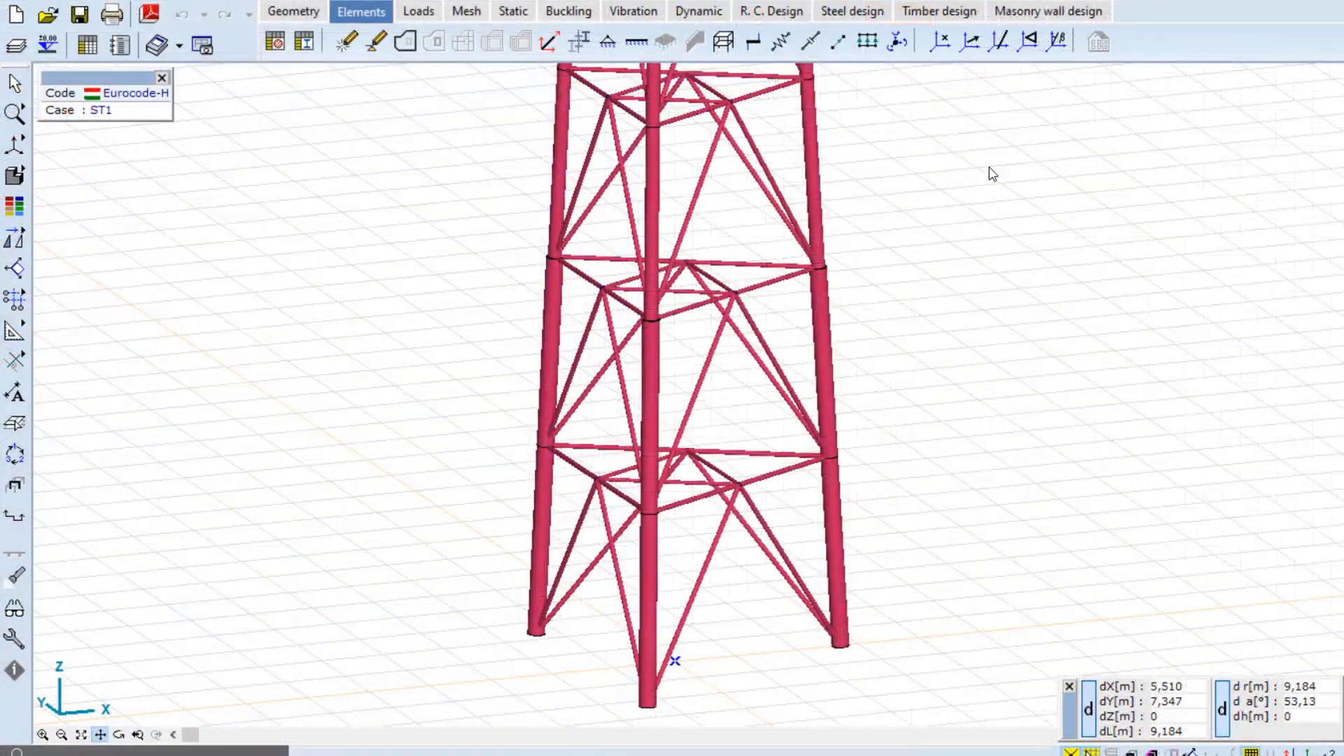
Step: Set the tower to 8 parallel segments, 9 conical segments, base width 5.9 and parallel section width 1.6
{"action": "right_click", "coordinate": [989, 171]}
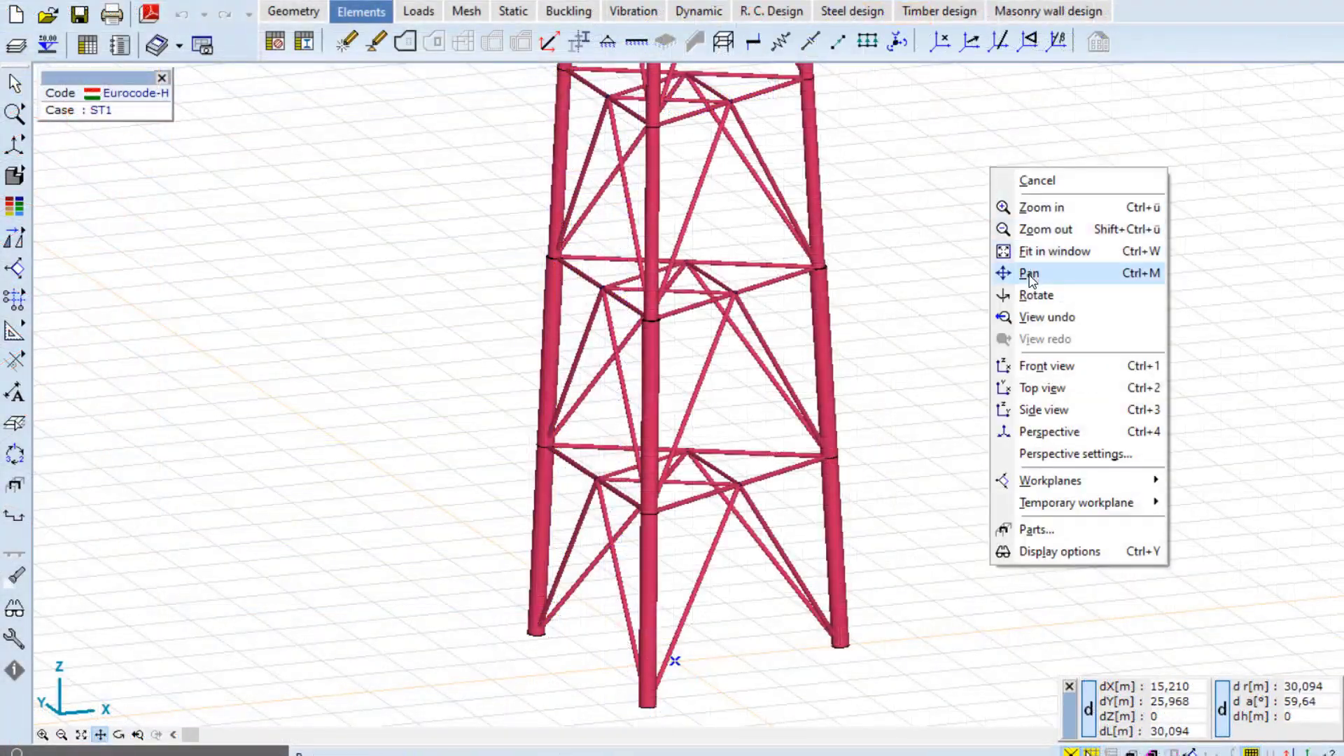
{"action": "left_click", "coordinate": [1008, 270]}
{"action": "left_click_drag", "start_coordinate": [992, 212], "coordinate": [861, 429]}
{"action": "left_click", "coordinate": [81, 735]}
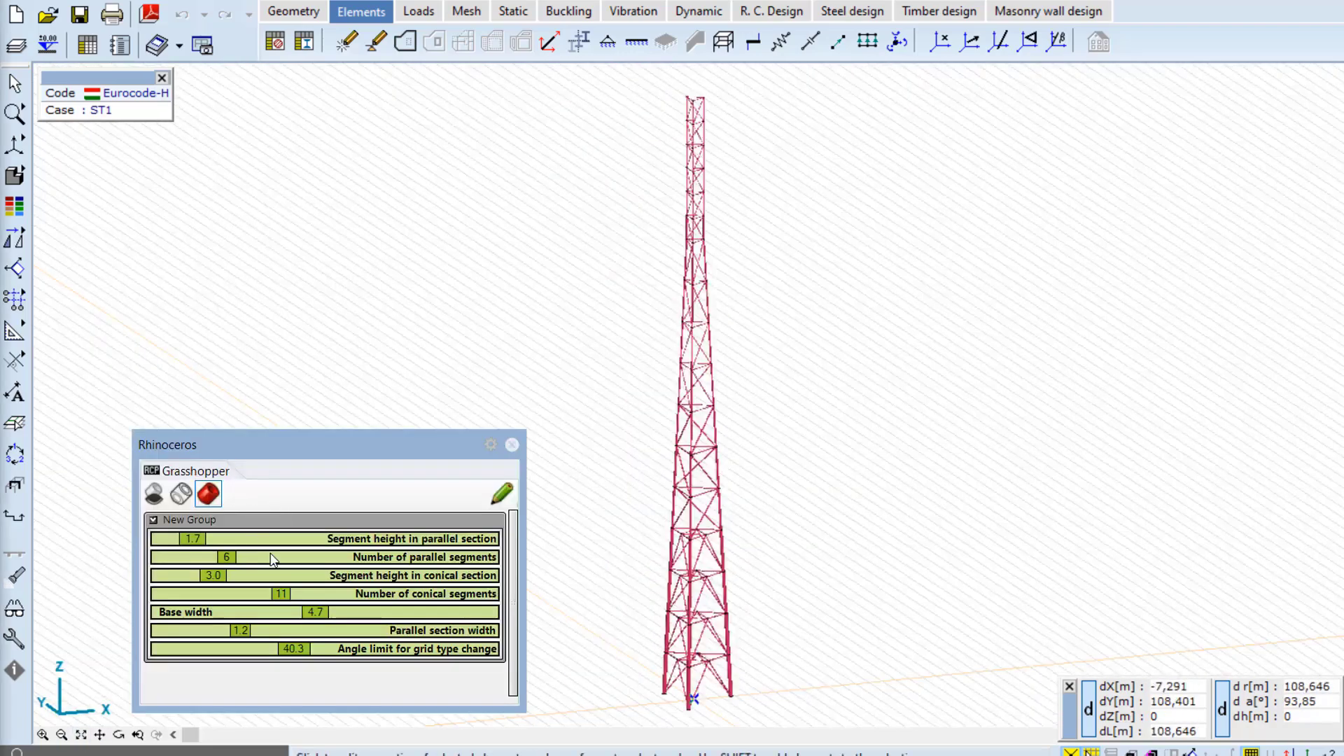
{"action": "left_click_drag", "start_coordinate": [282, 594], "coordinate": [249, 562]}
{"action": "left_click_drag", "start_coordinate": [317, 614], "coordinate": [353, 621]}
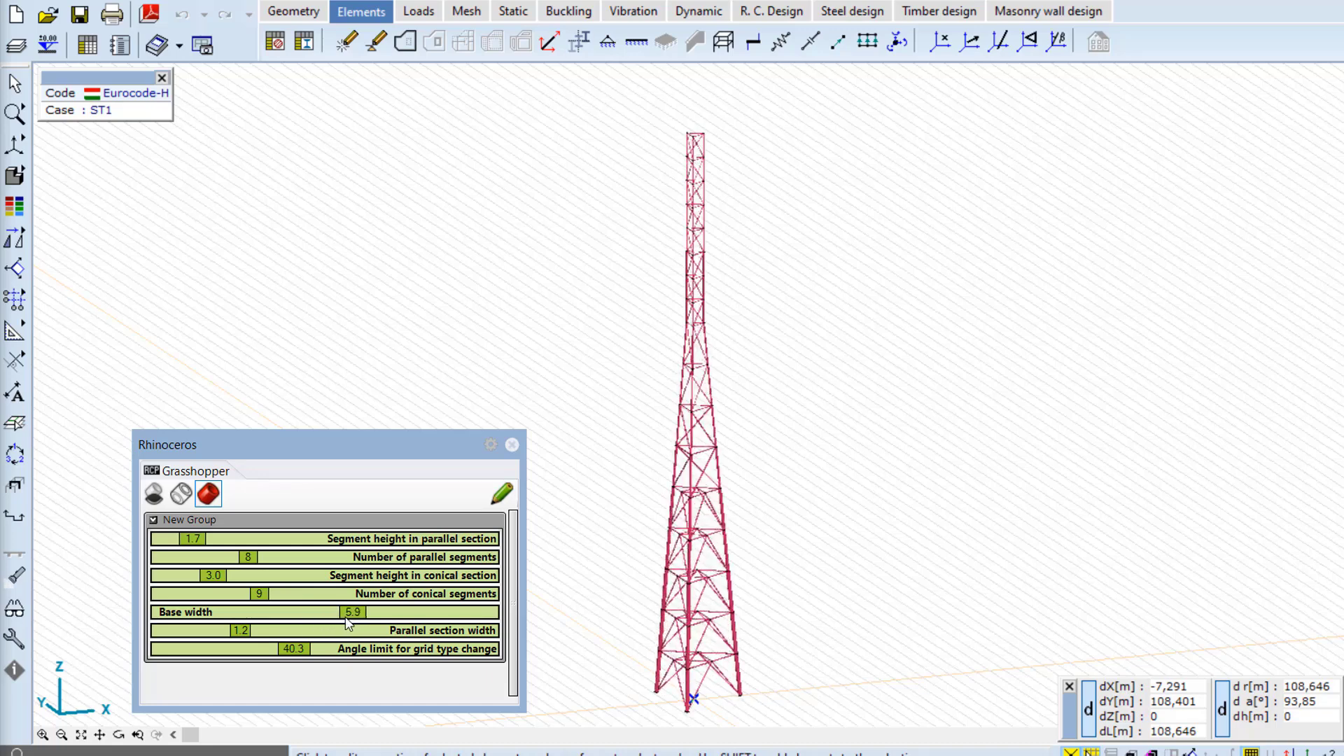
{"action": "left_click_drag", "start_coordinate": [242, 634], "coordinate": [278, 637]}
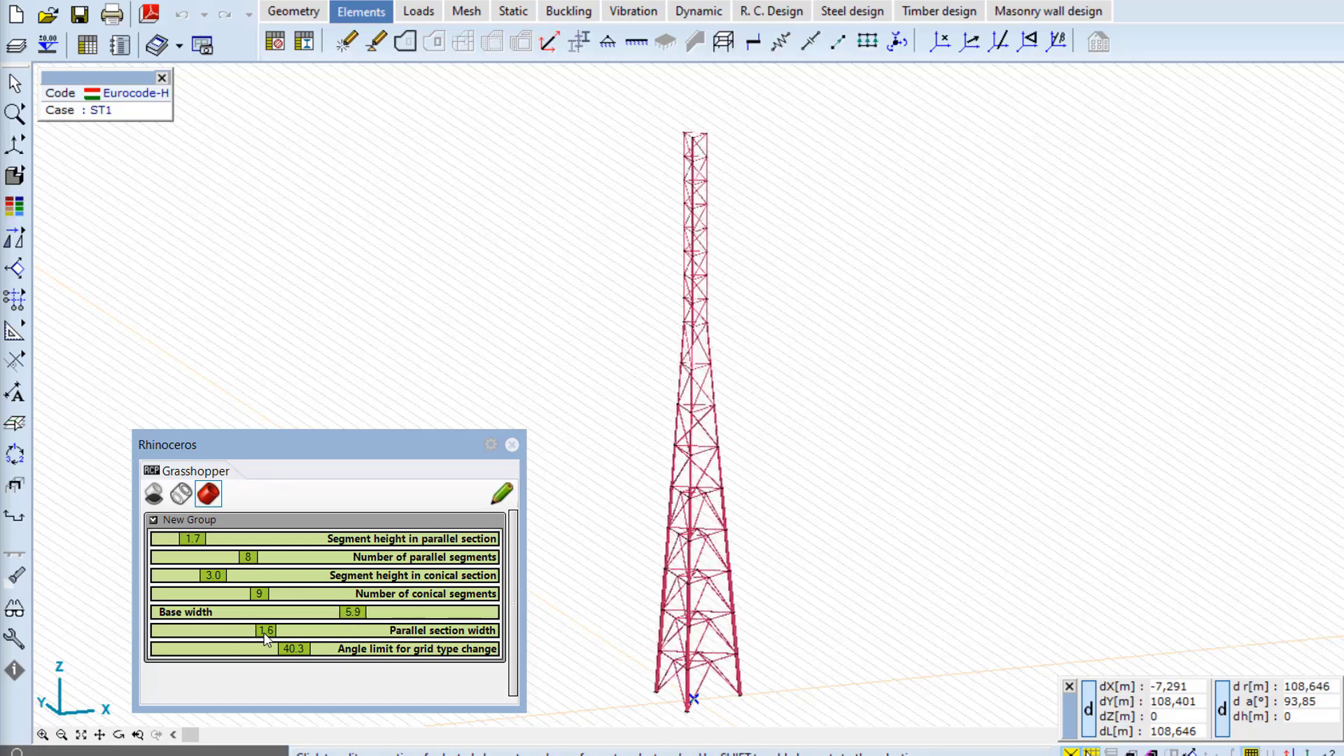
Step: Reduce the building model's number of levels to 1, and increase it again
{"action": "left_click_drag", "start_coordinate": [69, 187], "coordinate": [249, 241]}
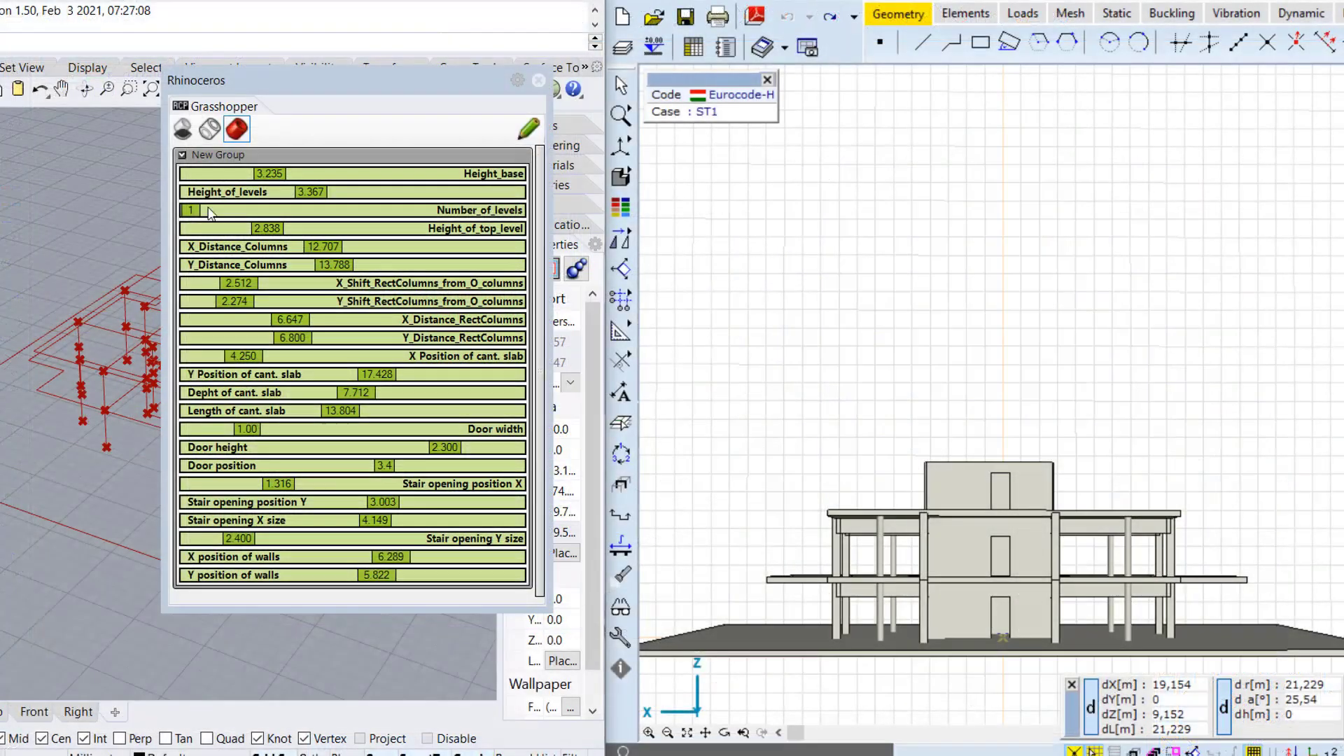
{"action": "left_click_drag", "start_coordinate": [199, 212], "coordinate": [322, 218]}
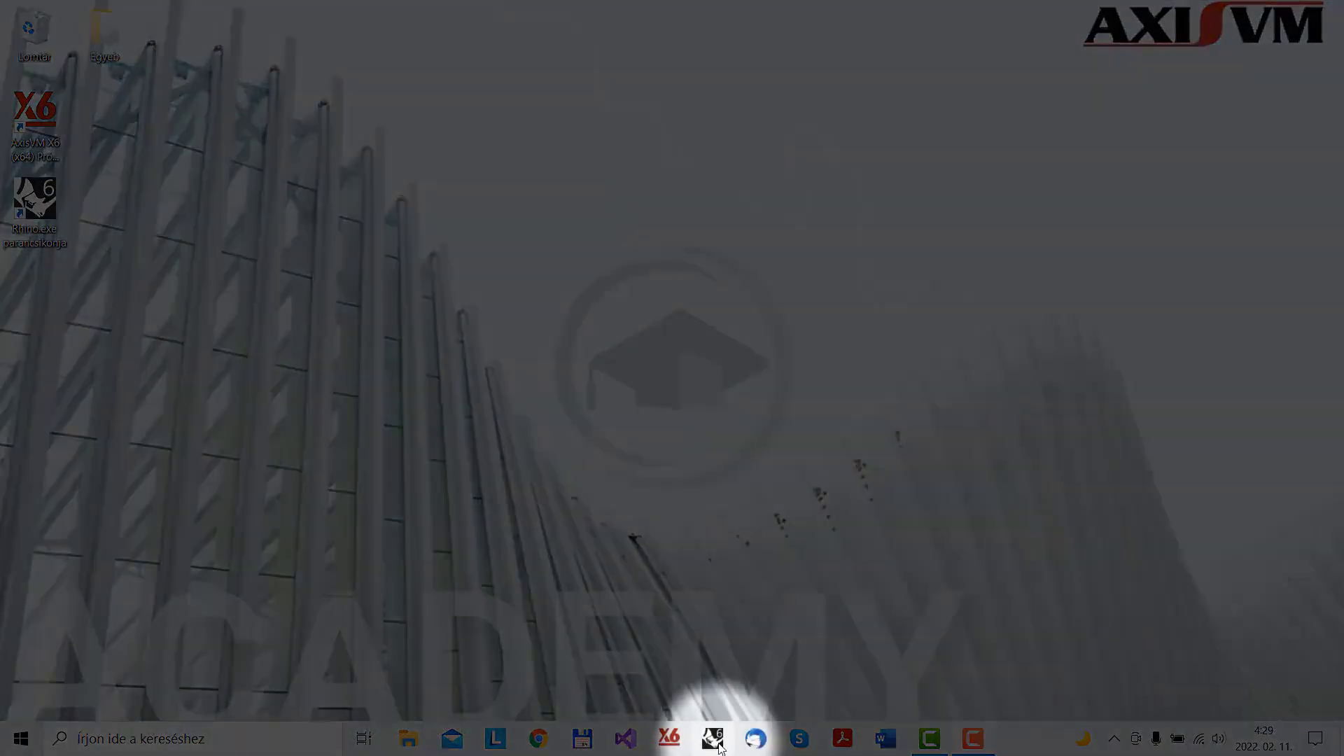
Step: Open Rhino 6 and launch Grasshopper by running the Grasshopper command
{"action": "left_click", "coordinate": [718, 745]}
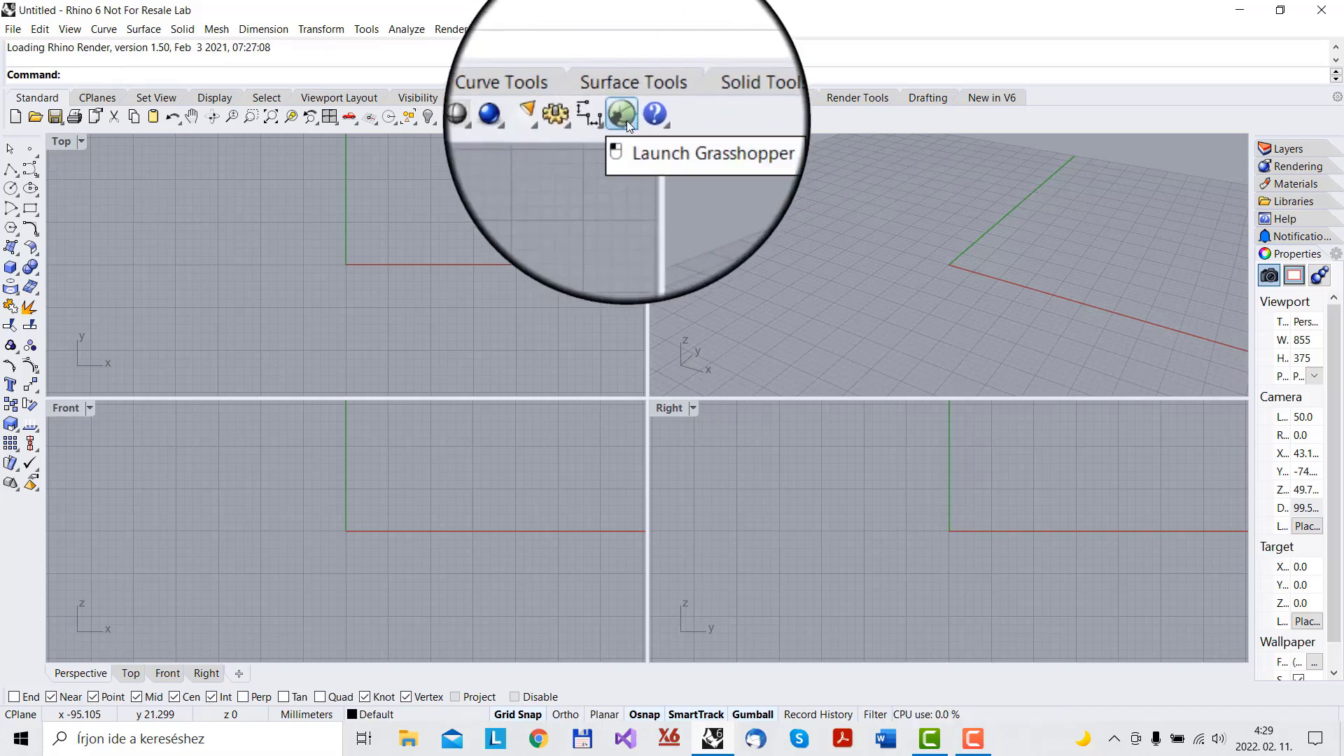
{"action": "left_click", "coordinate": [366, 30]}
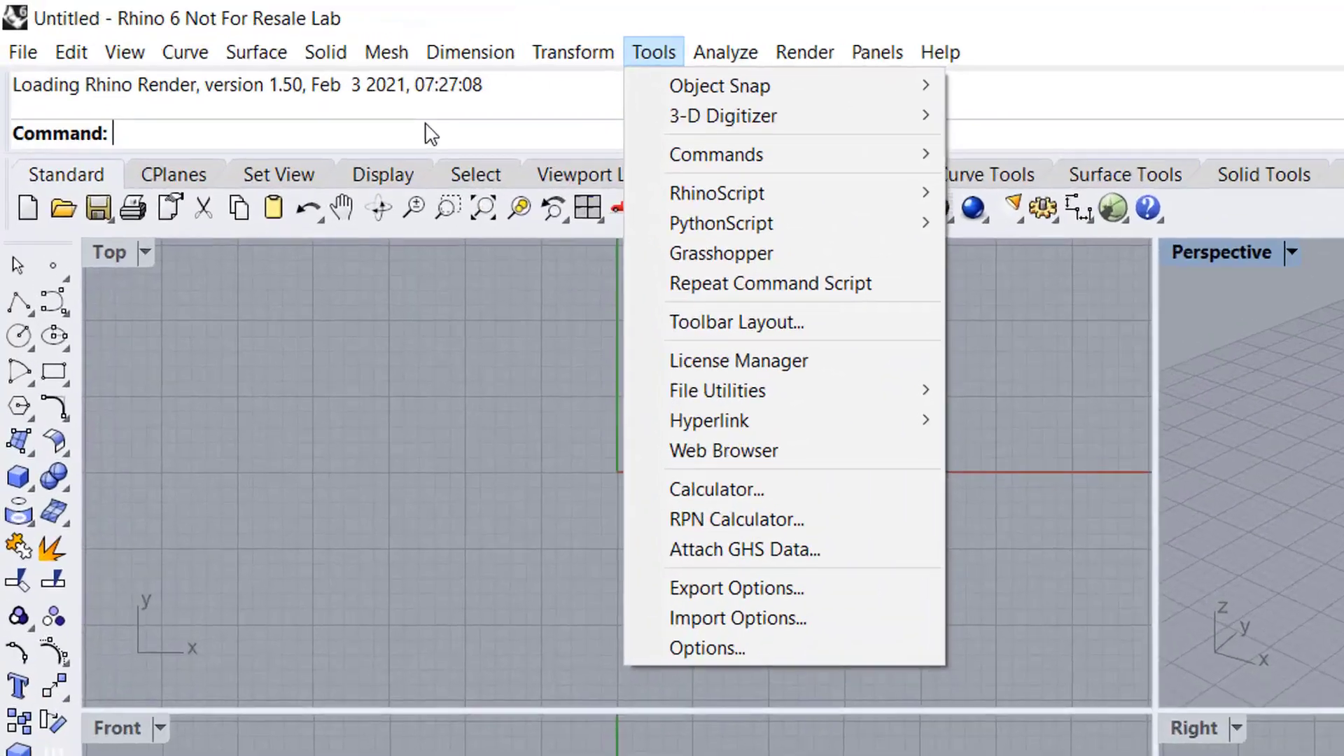
{"action": "left_click", "coordinate": [239, 70]}
{"action": "type", "text": "Grasshopper"}
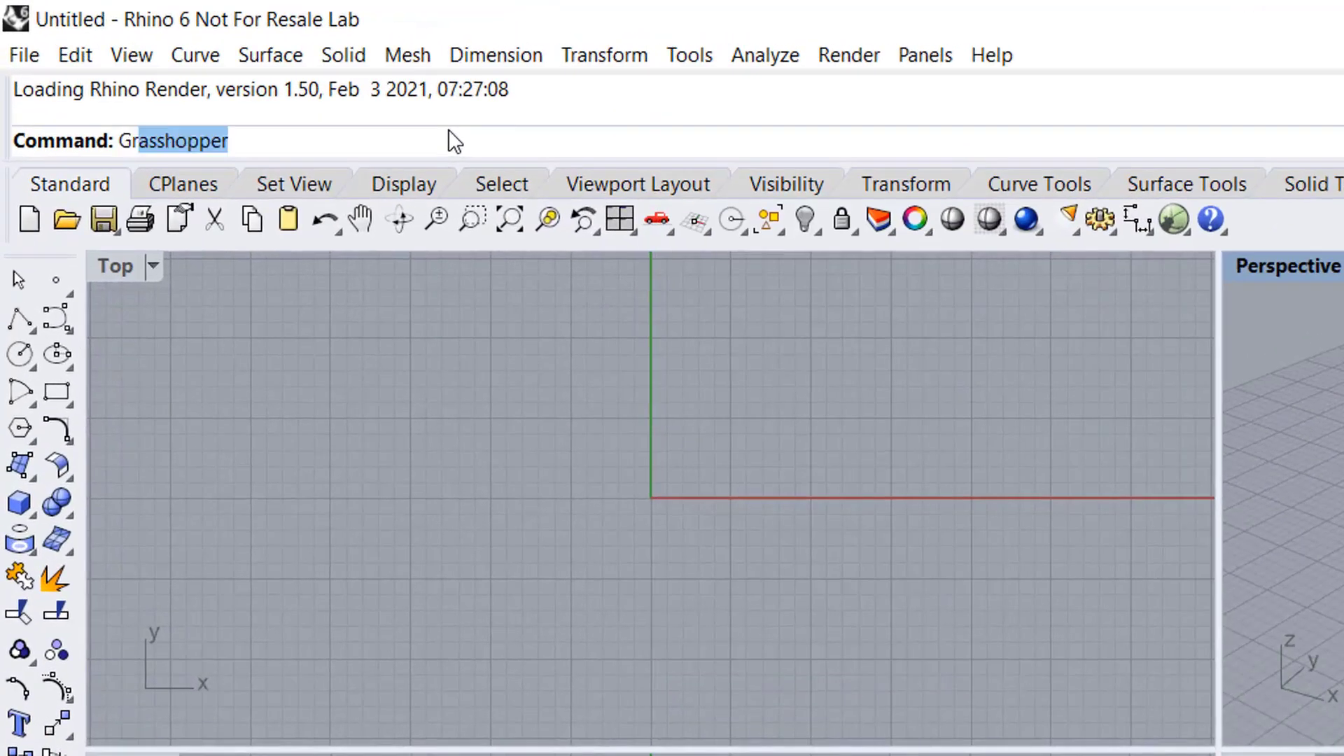
{"action": "key", "text": "Return"}
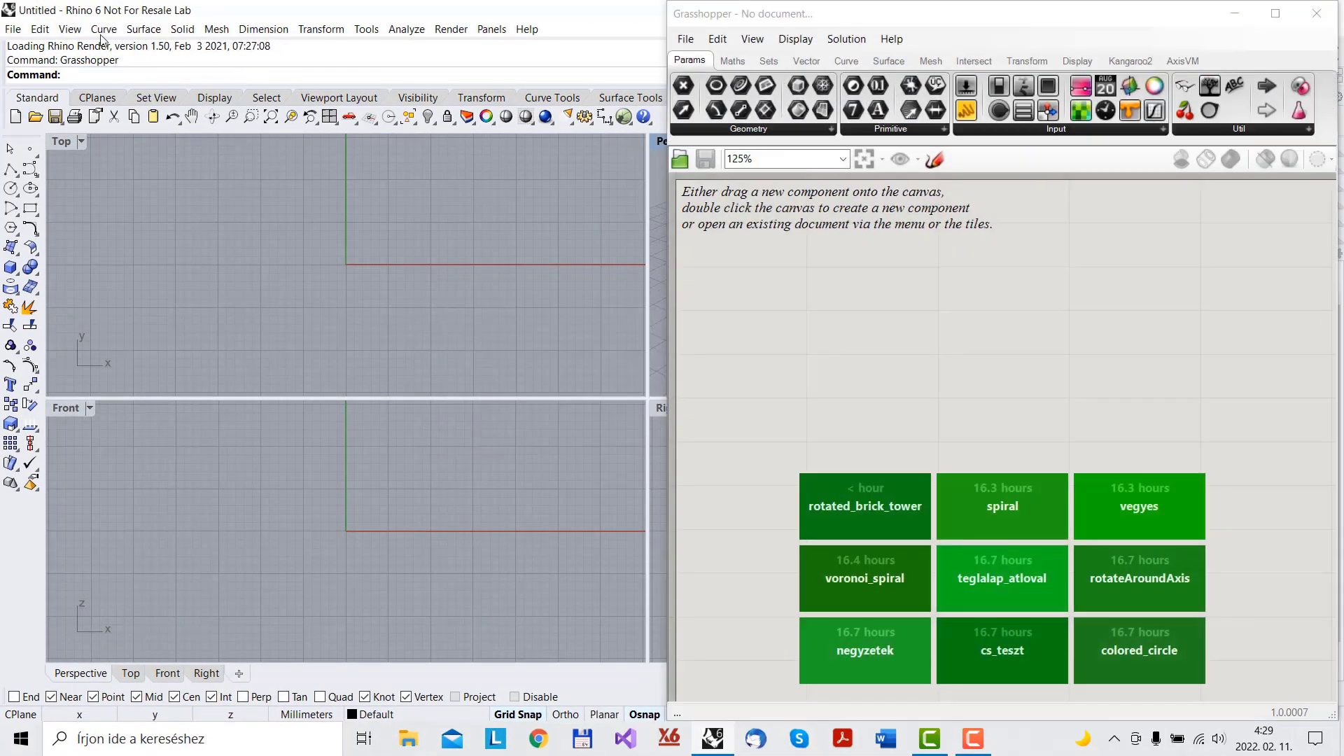
Step: Add Grasshopper to the commands that run every time Rhino starts, in the General options, and accept the settings
{"action": "left_click", "coordinate": [13, 28]}
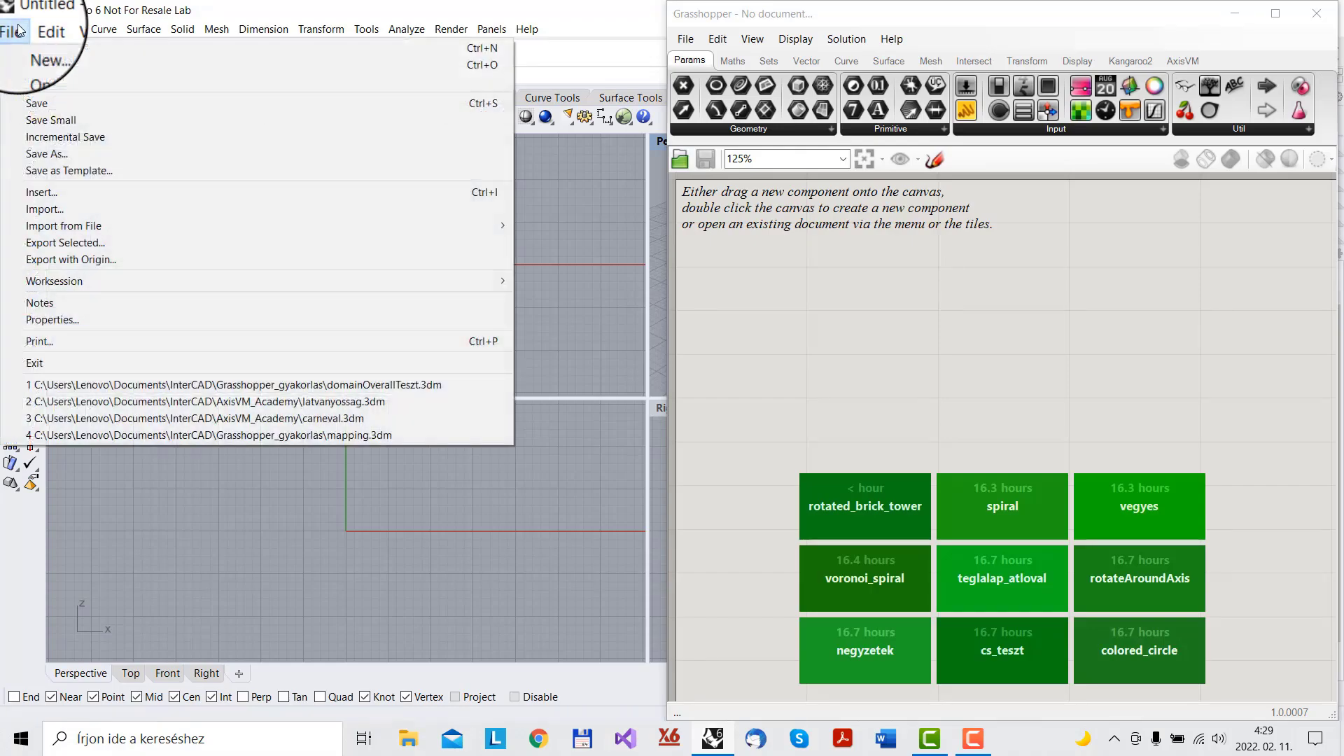
{"action": "left_click", "coordinate": [81, 320]}
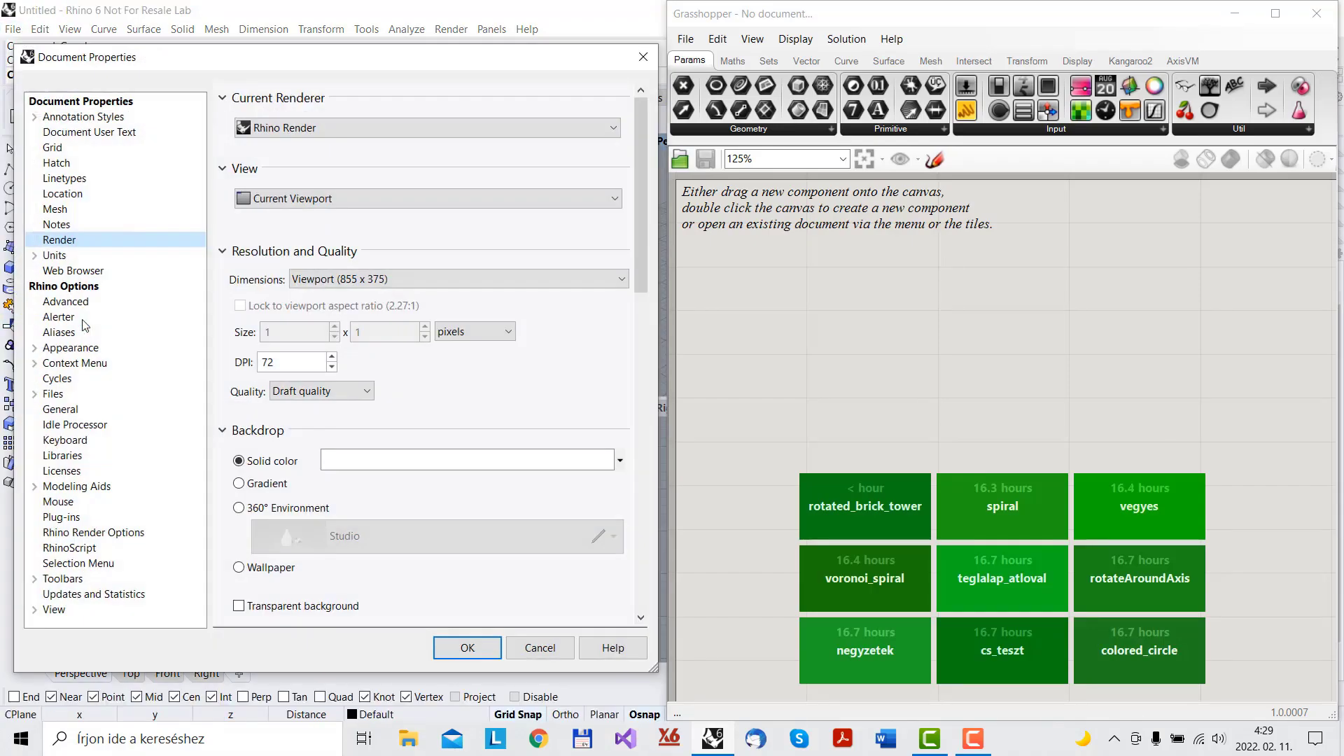
{"action": "left_click", "coordinate": [82, 408]}
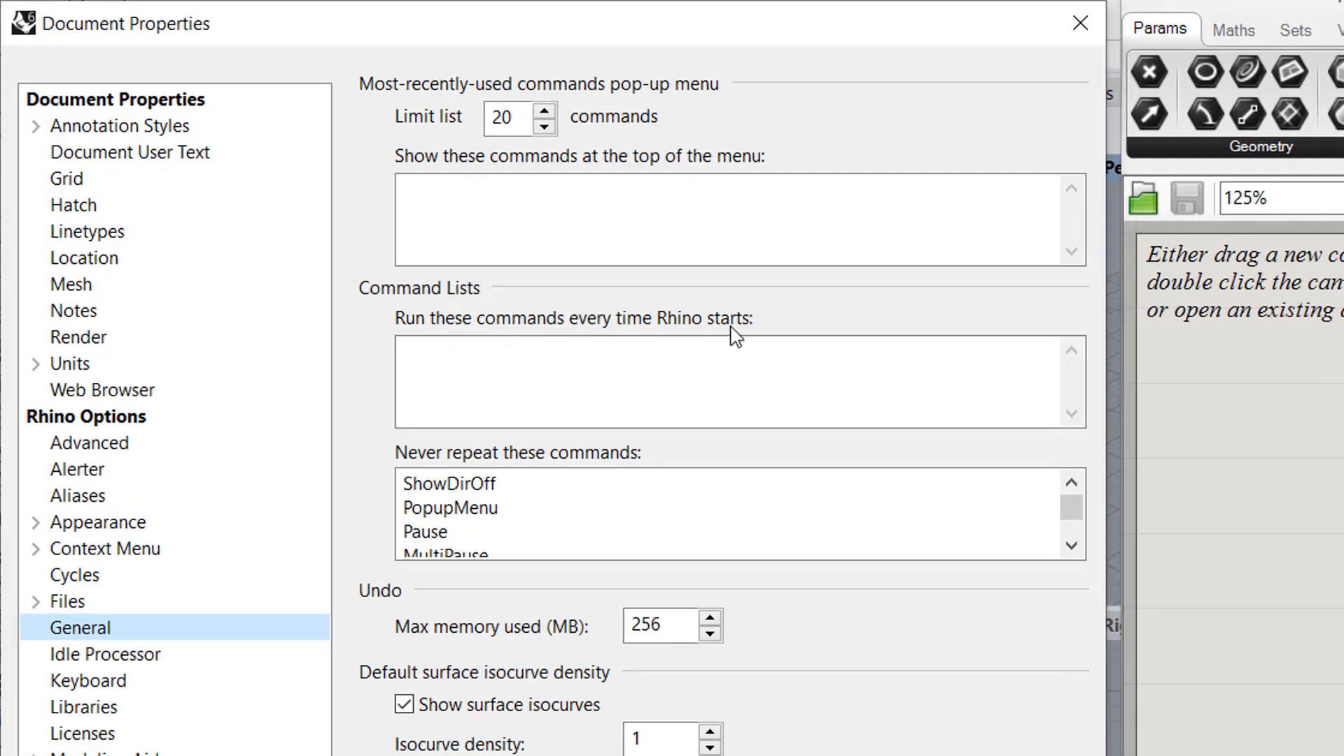
{"action": "left_click", "coordinate": [710, 371]}
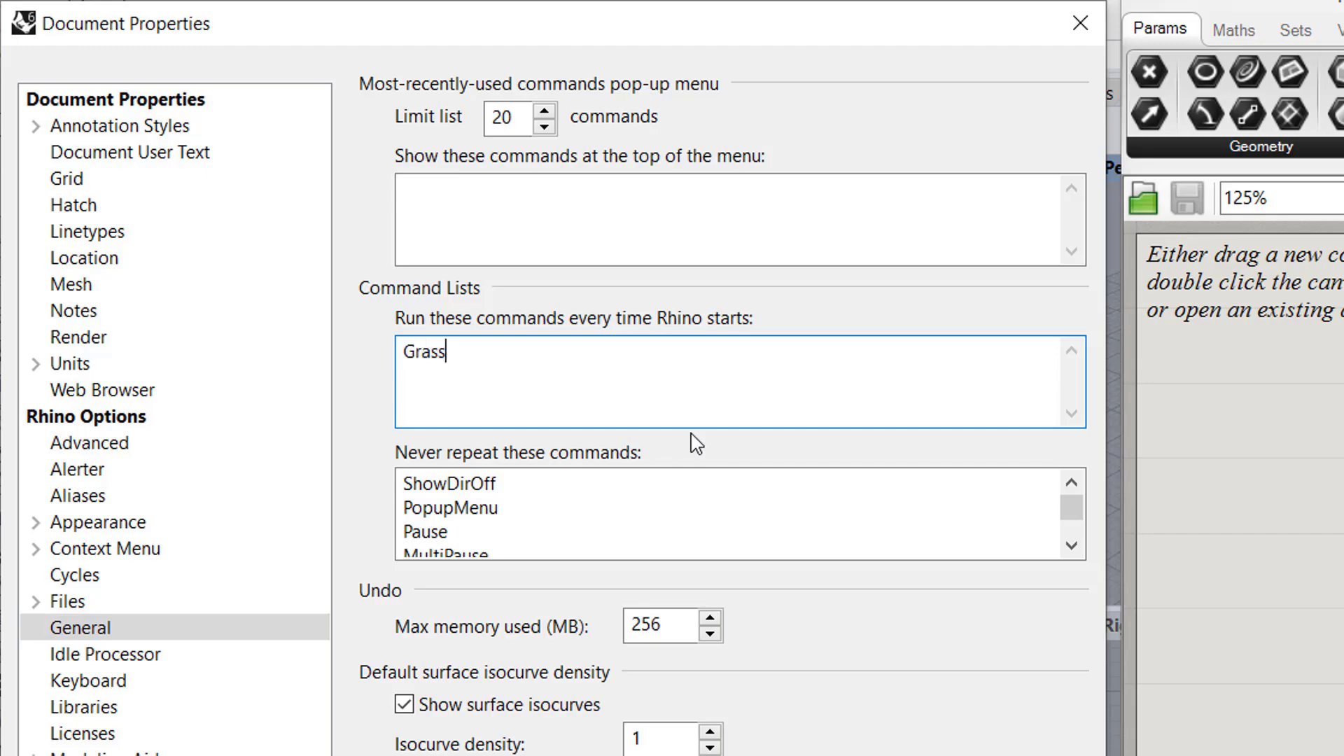
{"action": "type", "text": "Grasshopper"}
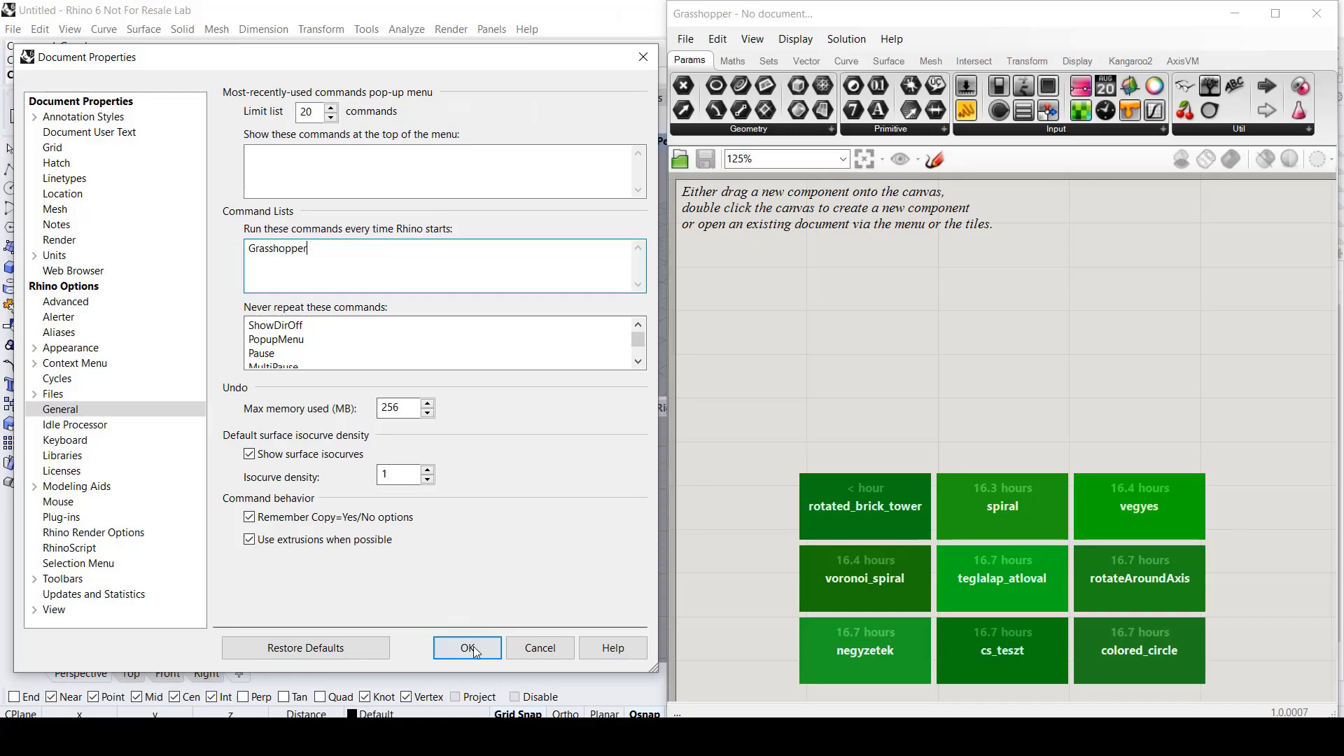
{"action": "left_click", "coordinate": [468, 648]}
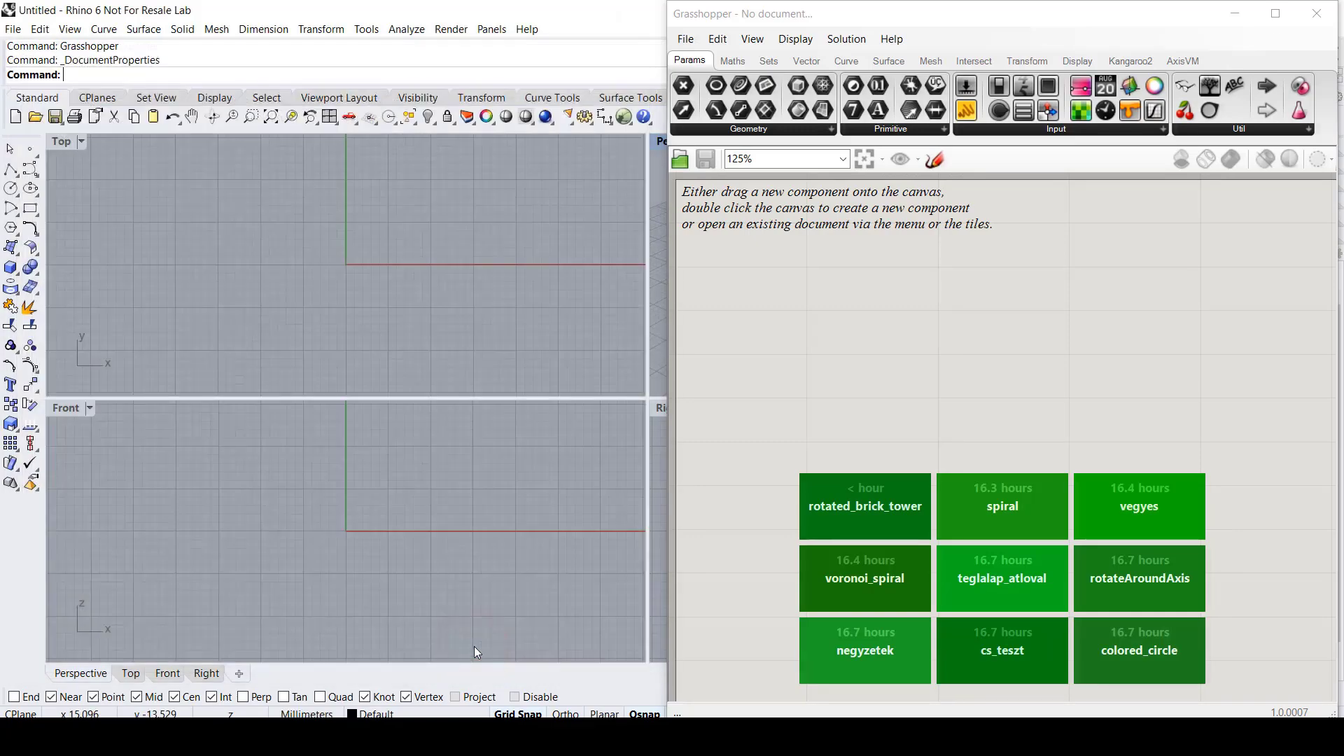
Step: Maximize the Grasshopper editor and look through the Maths, Sets, Vector, Curve and Surface component categories
{"action": "left_click", "coordinate": [1277, 14]}
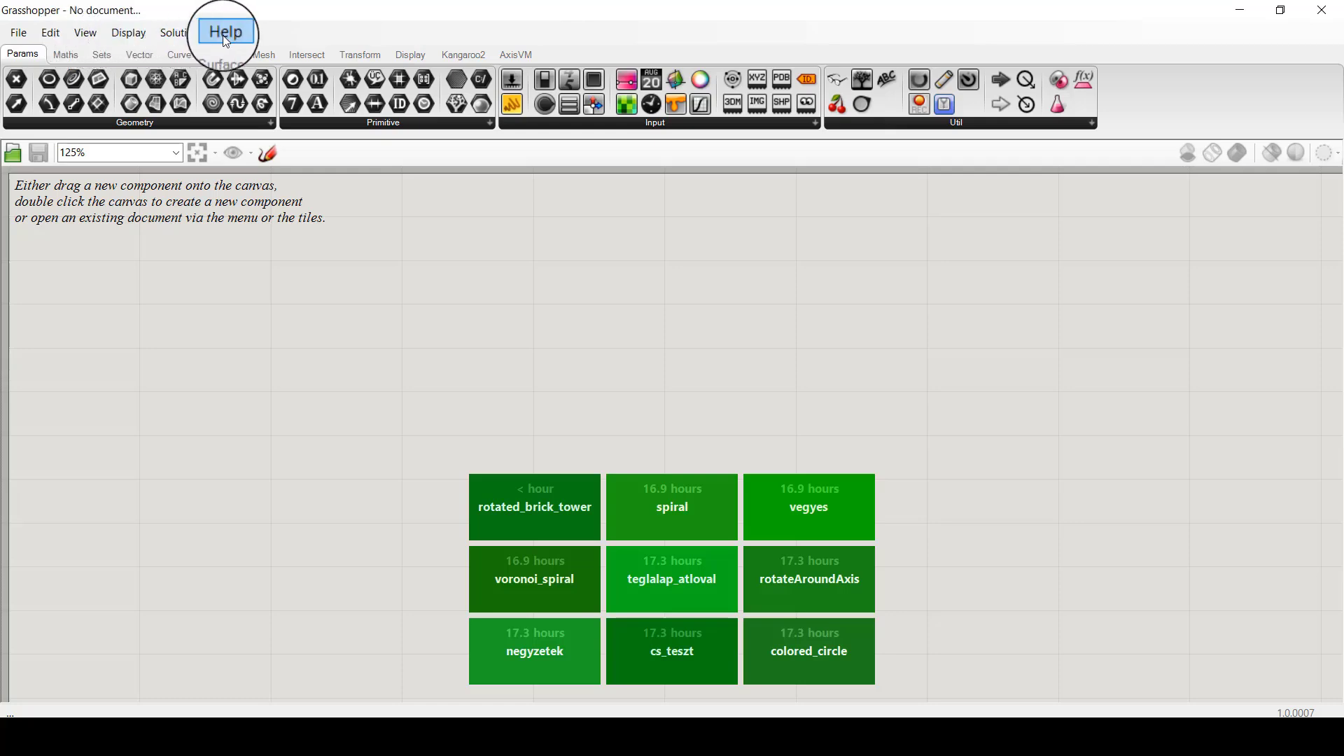
{"action": "left_click", "coordinate": [66, 54]}
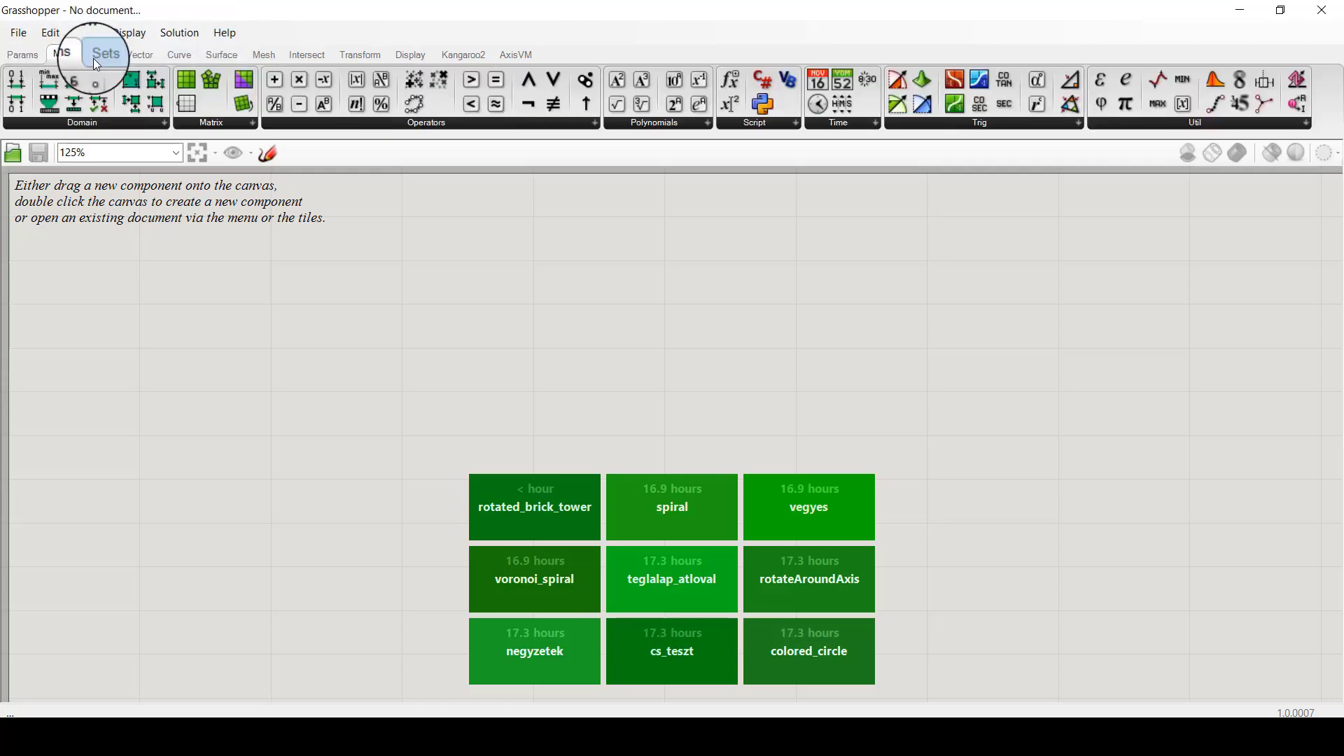
{"action": "left_click", "coordinate": [100, 56]}
{"action": "left_click", "coordinate": [140, 56]}
{"action": "left_click", "coordinate": [175, 56]}
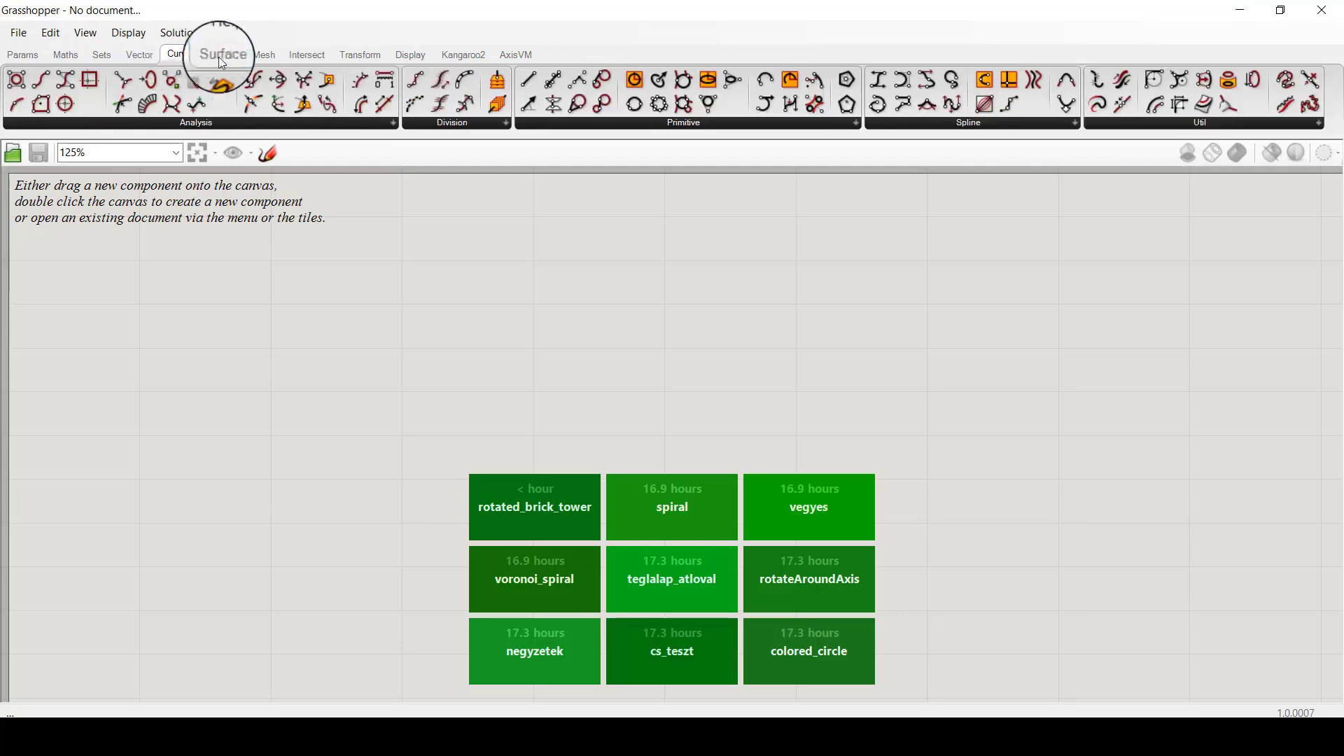
{"action": "left_click", "coordinate": [221, 56]}
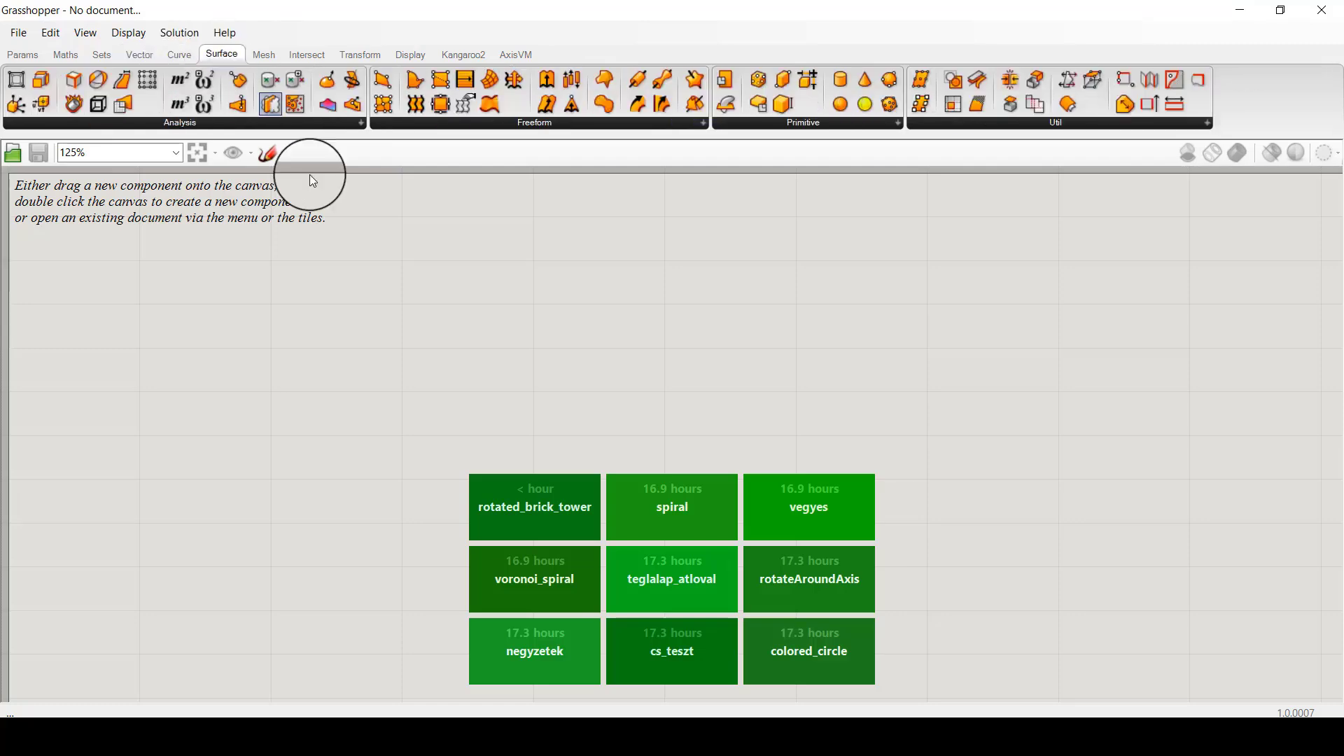
Step: Place a Point parameter on the canvas and a Curve parameter below it
{"action": "left_click", "coordinate": [25, 55]}
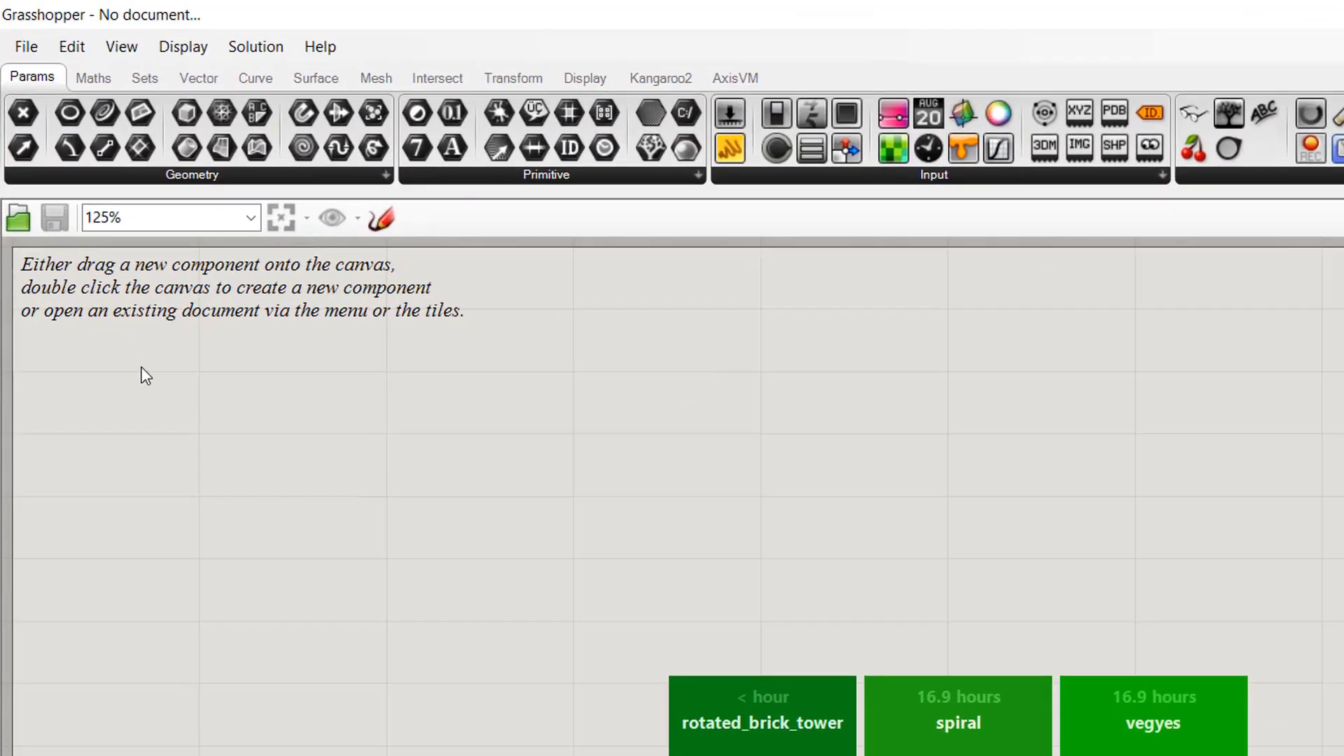
{"action": "left_click_drag", "start_coordinate": [26, 126], "coordinate": [459, 432]}
{"action": "left_click_drag", "start_coordinate": [578, 493], "coordinate": [579, 492]}
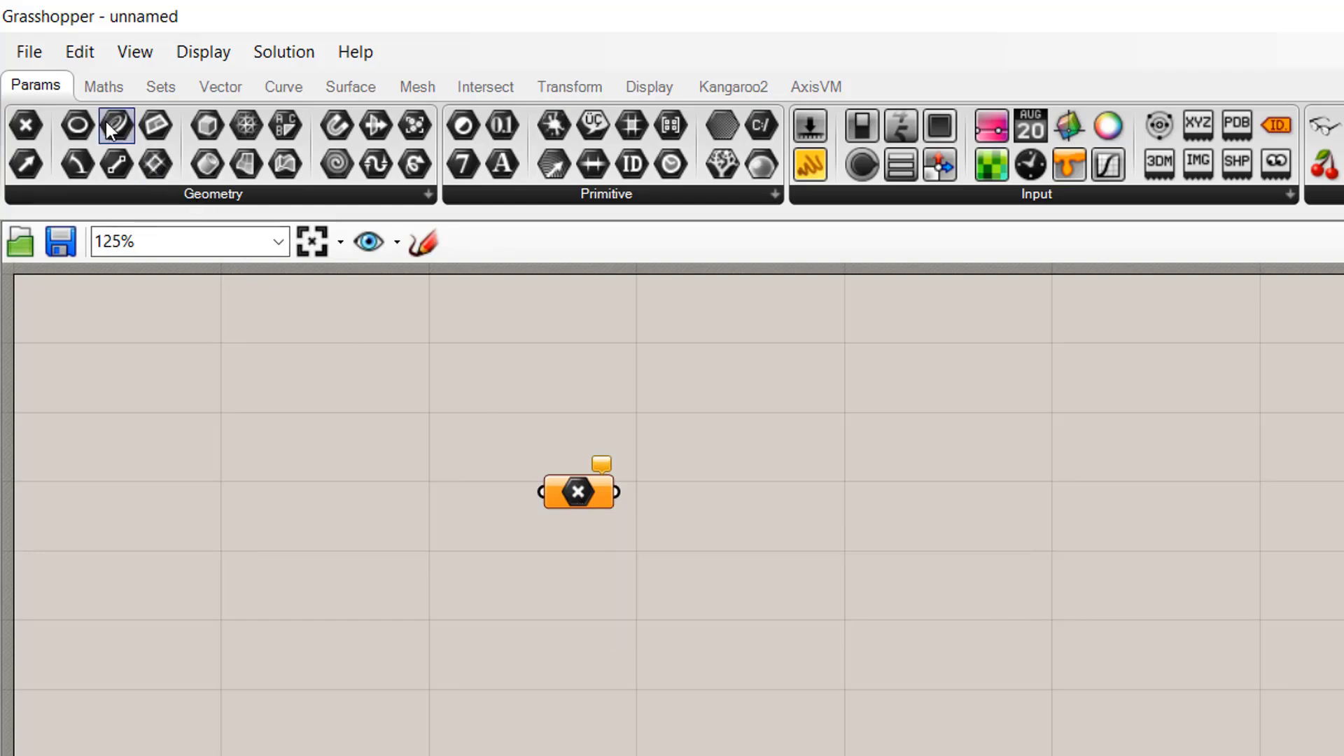
{"action": "left_click_drag", "start_coordinate": [109, 124], "coordinate": [402, 427]}
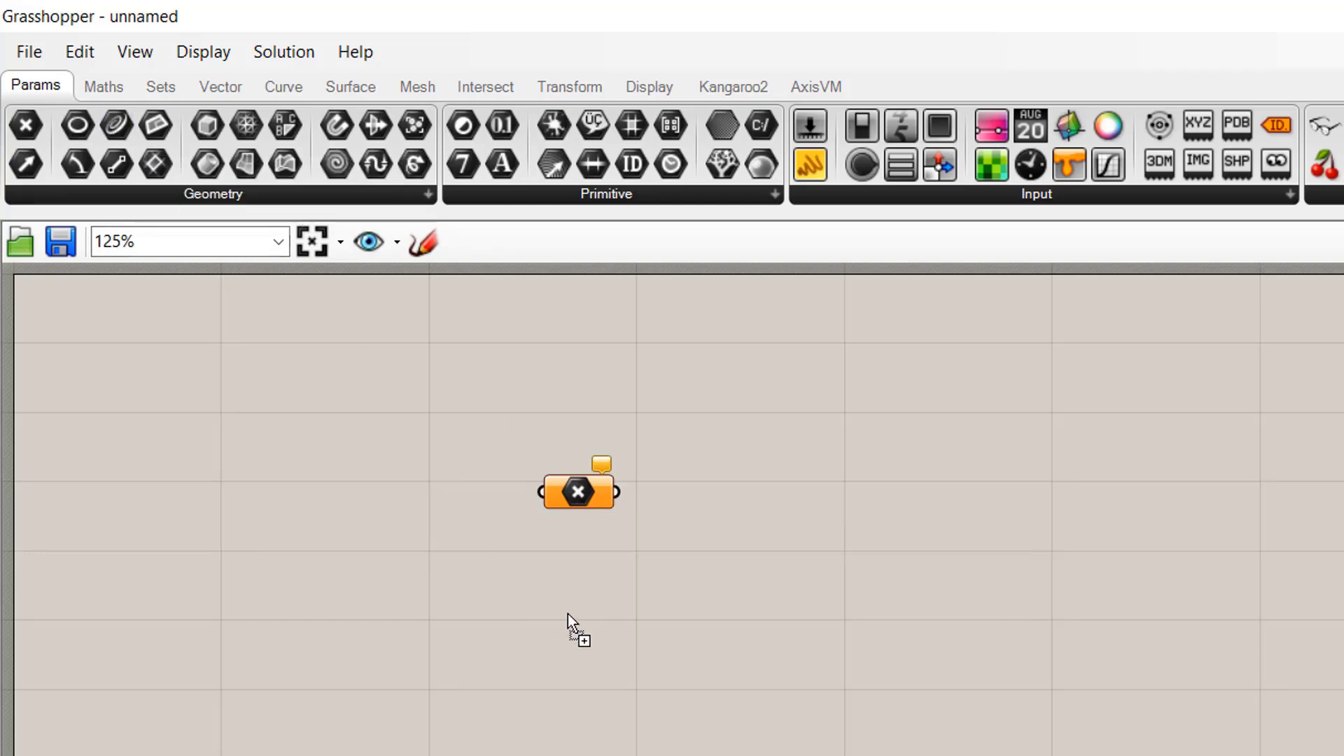
{"action": "left_click_drag", "start_coordinate": [570, 637], "coordinate": [570, 637]}
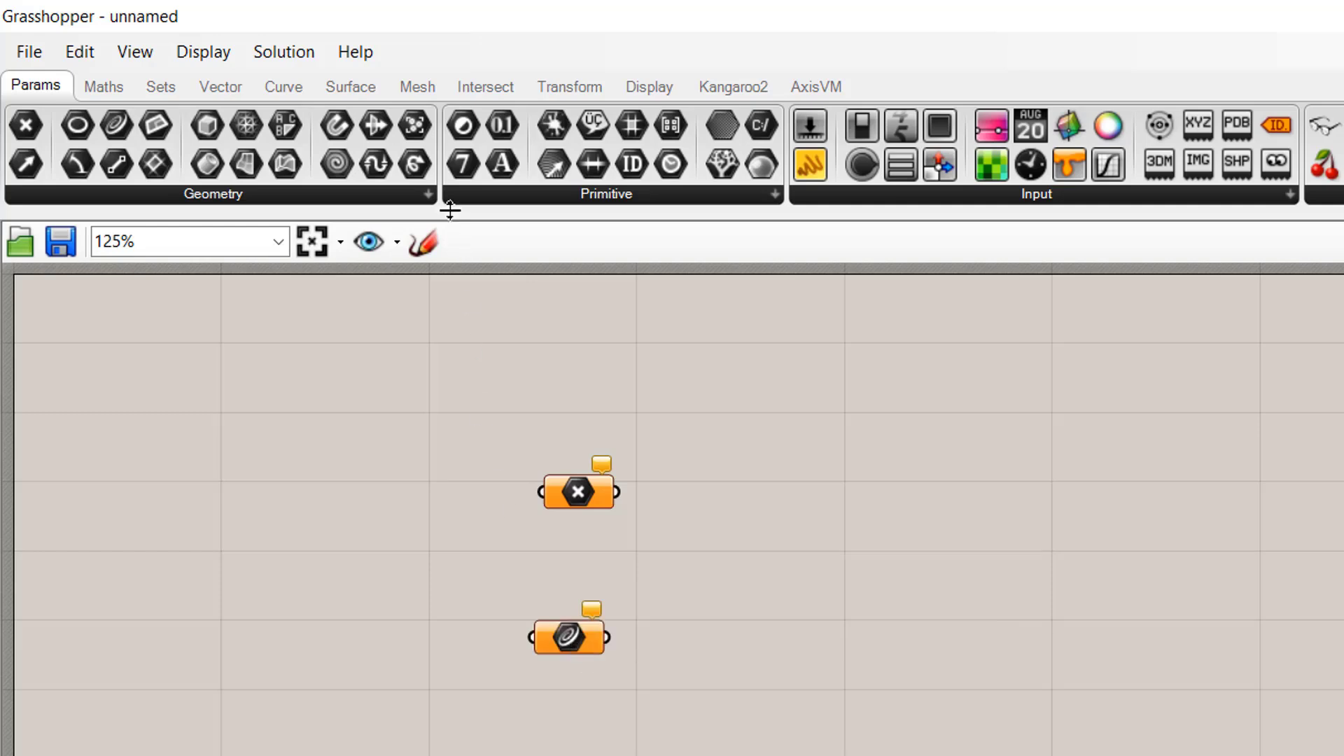
Step: Add a Geometry parameter to the canvas below the Curve parameter
{"action": "left_click", "coordinate": [426, 198]}
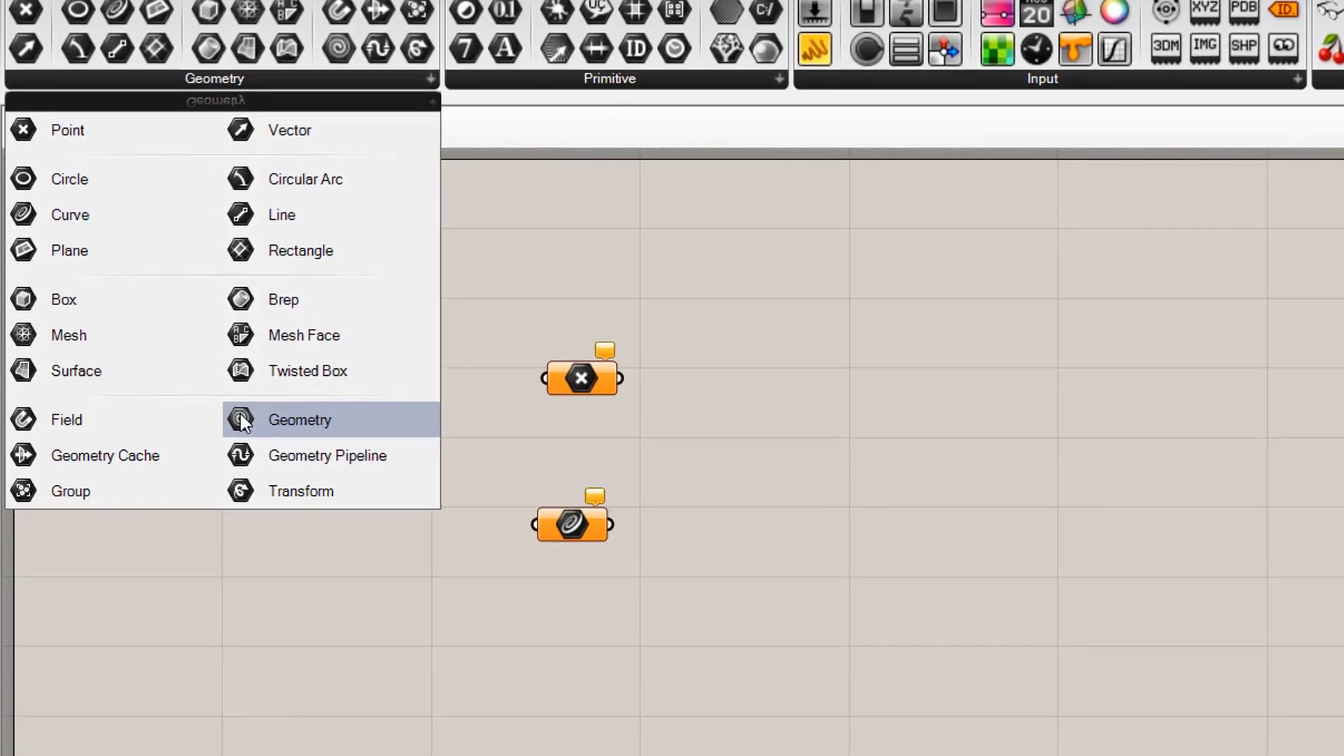
{"action": "left_click_drag", "start_coordinate": [259, 532], "coordinate": [463, 724]}
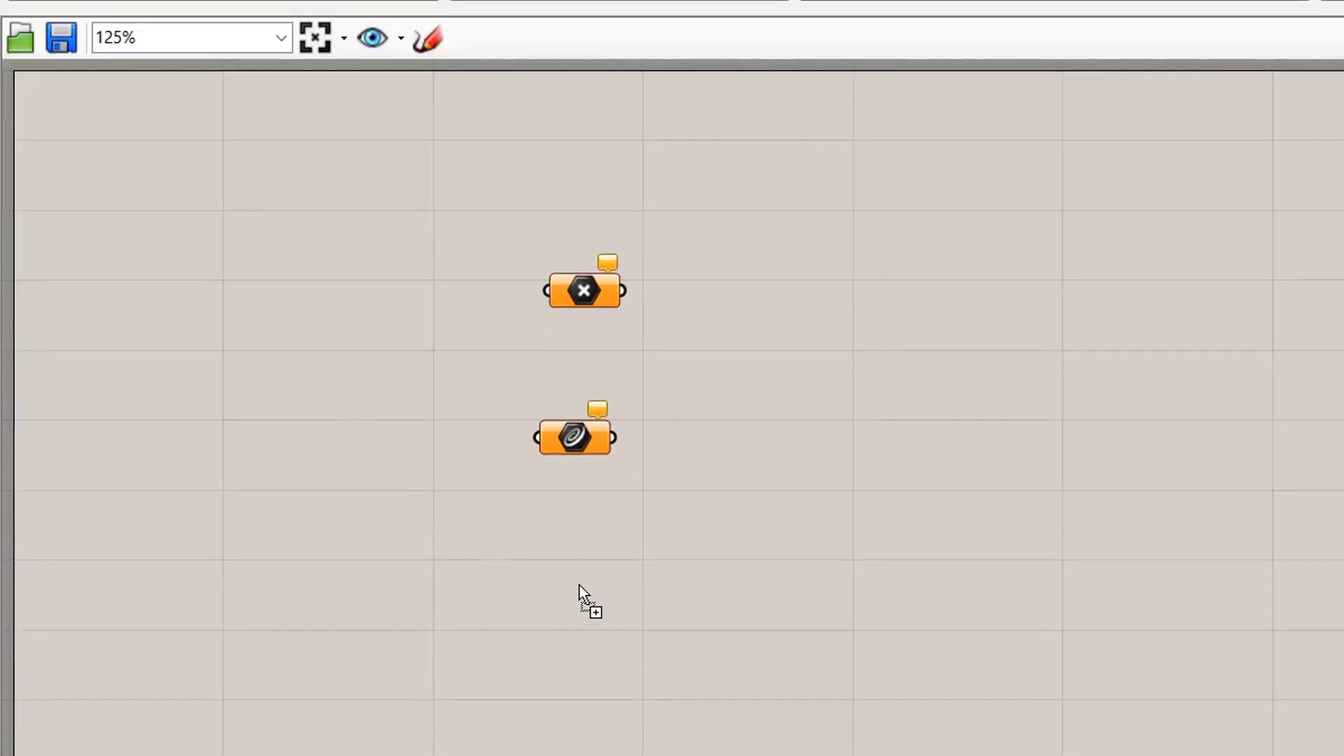
{"action": "left_click_drag", "start_coordinate": [577, 582], "coordinate": [576, 581]}
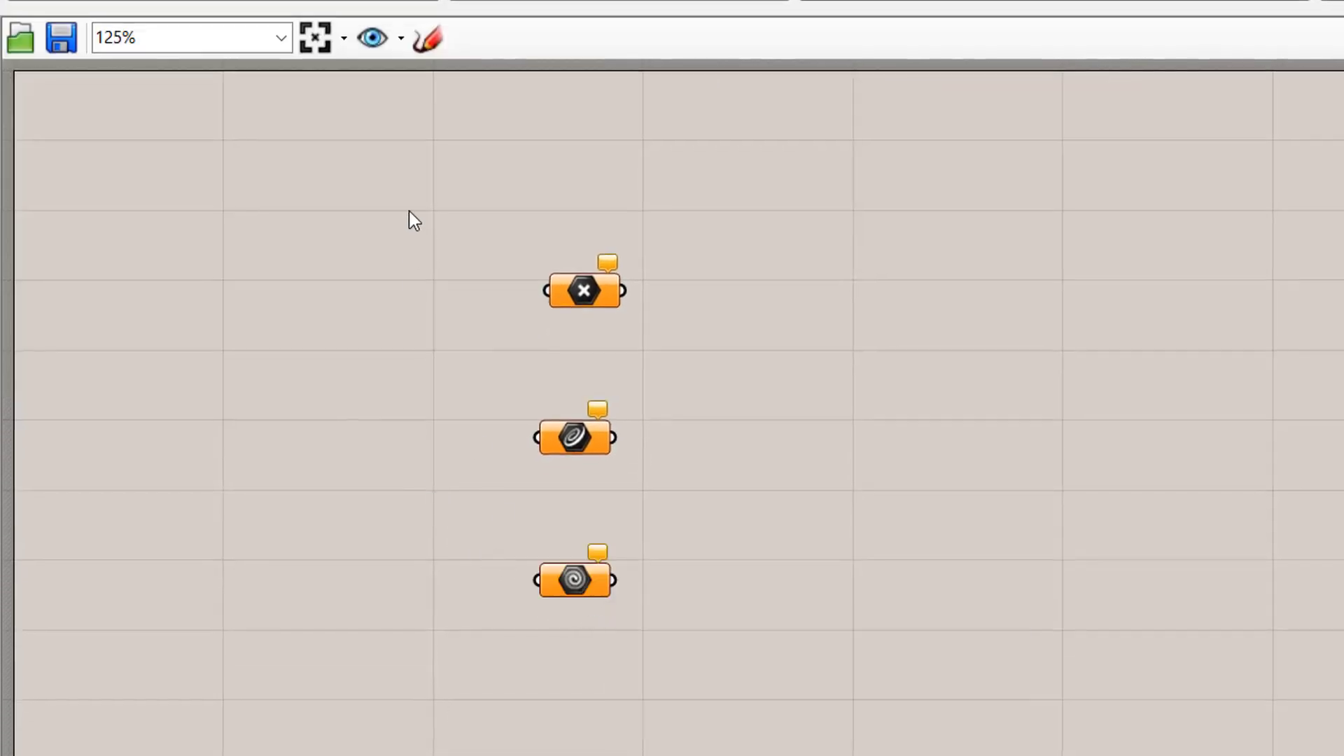
Step: Arrange the Point, Curve and Geometry parameters in a vertical column with even spacing, and clear the selection
{"action": "left_click_drag", "start_coordinate": [396, 167], "coordinate": [821, 720]}
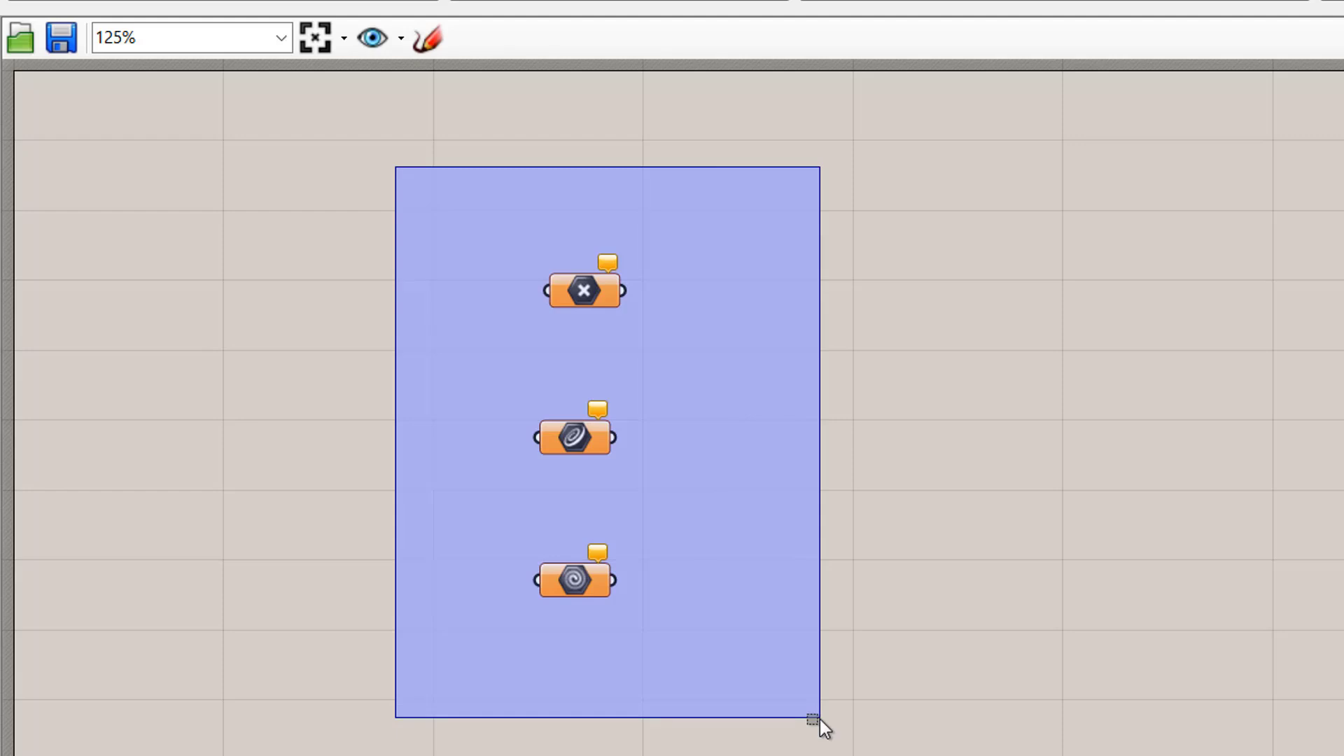
{"action": "left_click_drag", "start_coordinate": [820, 719], "coordinate": [820, 718]}
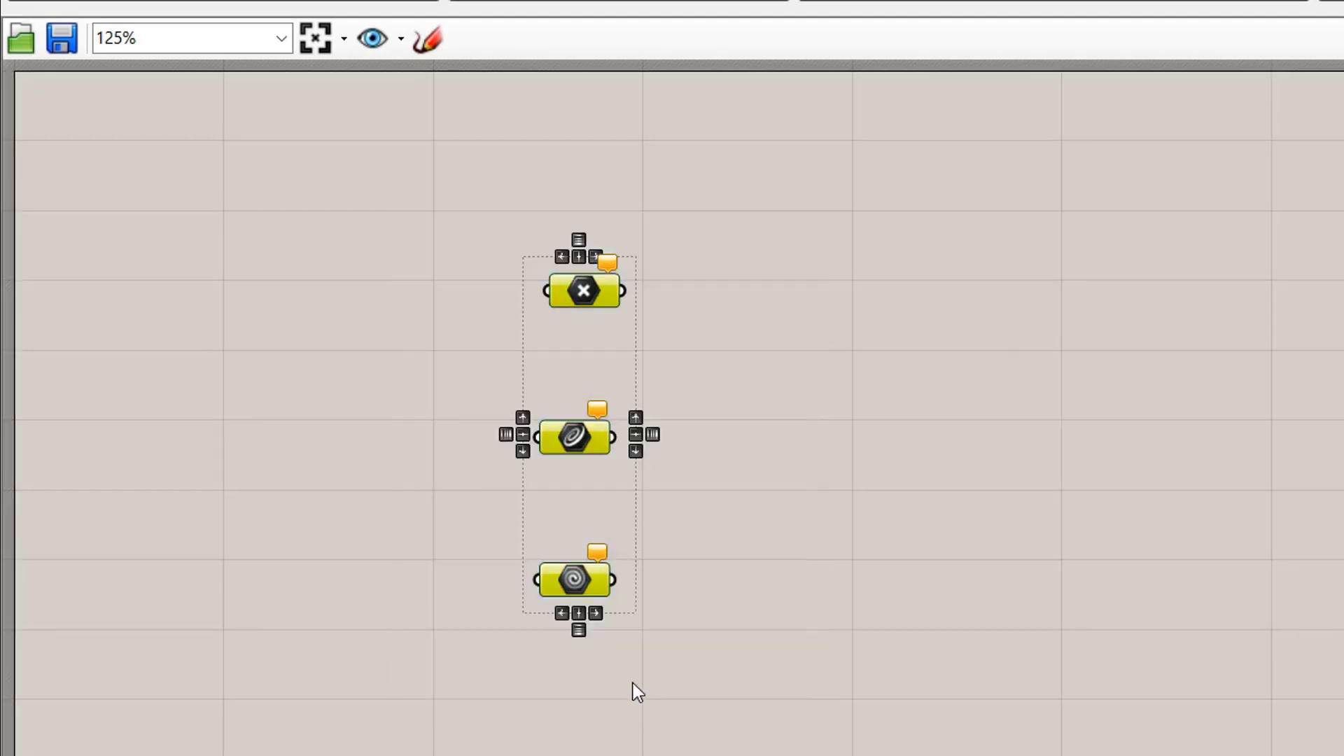
{"action": "left_click", "coordinate": [578, 630]}
{"action": "left_click", "coordinate": [729, 721]}
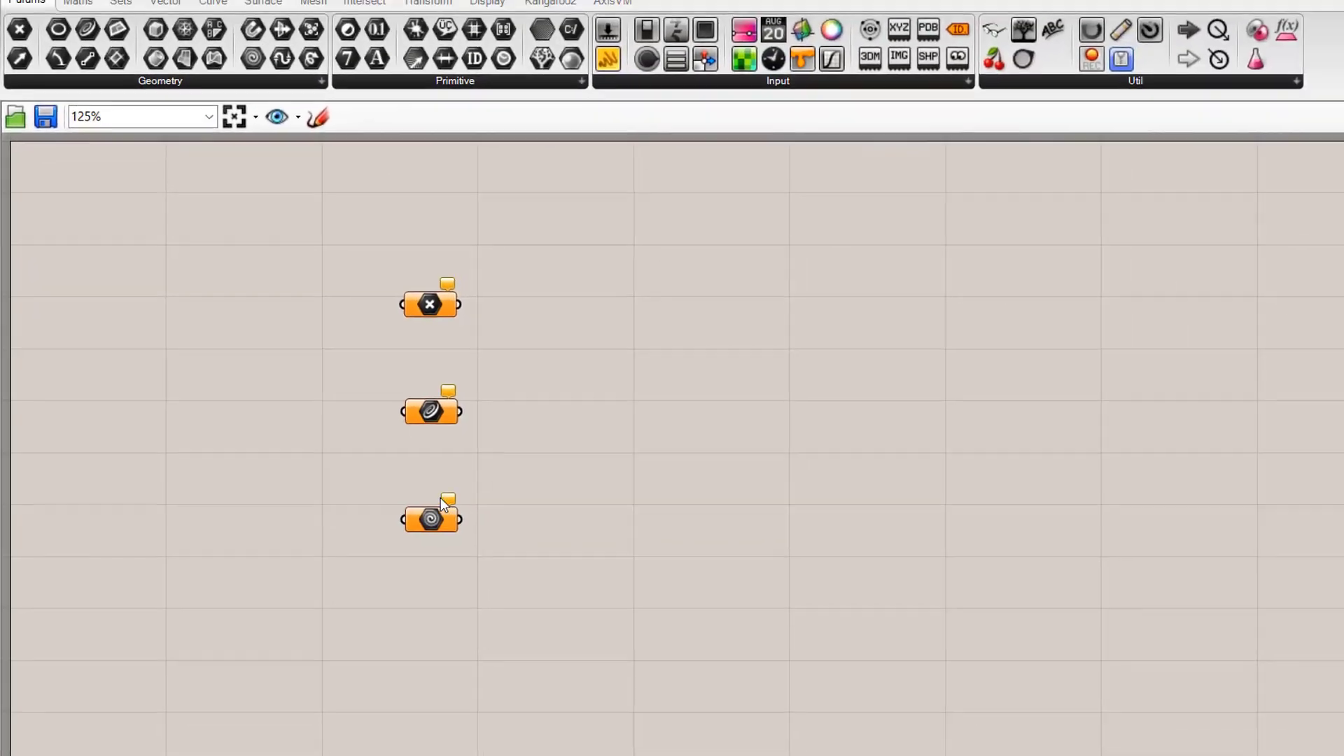
{"action": "mouse_move", "coordinate": [577, 543]}
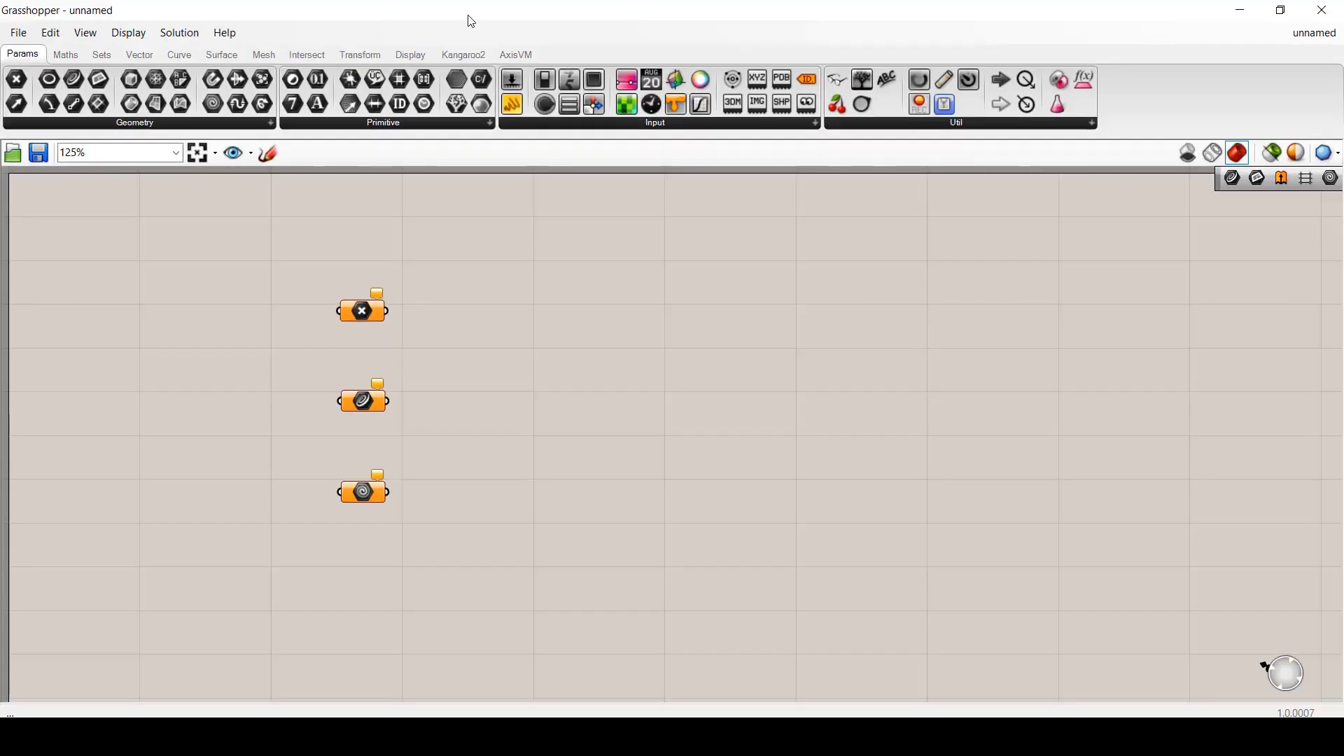
Step: Arrange the Rhino and Grasshopper windows side by side and maximize Rhino's Top viewport
{"action": "left_click_drag", "start_coordinate": [472, 22], "coordinate": [1341, 231]}
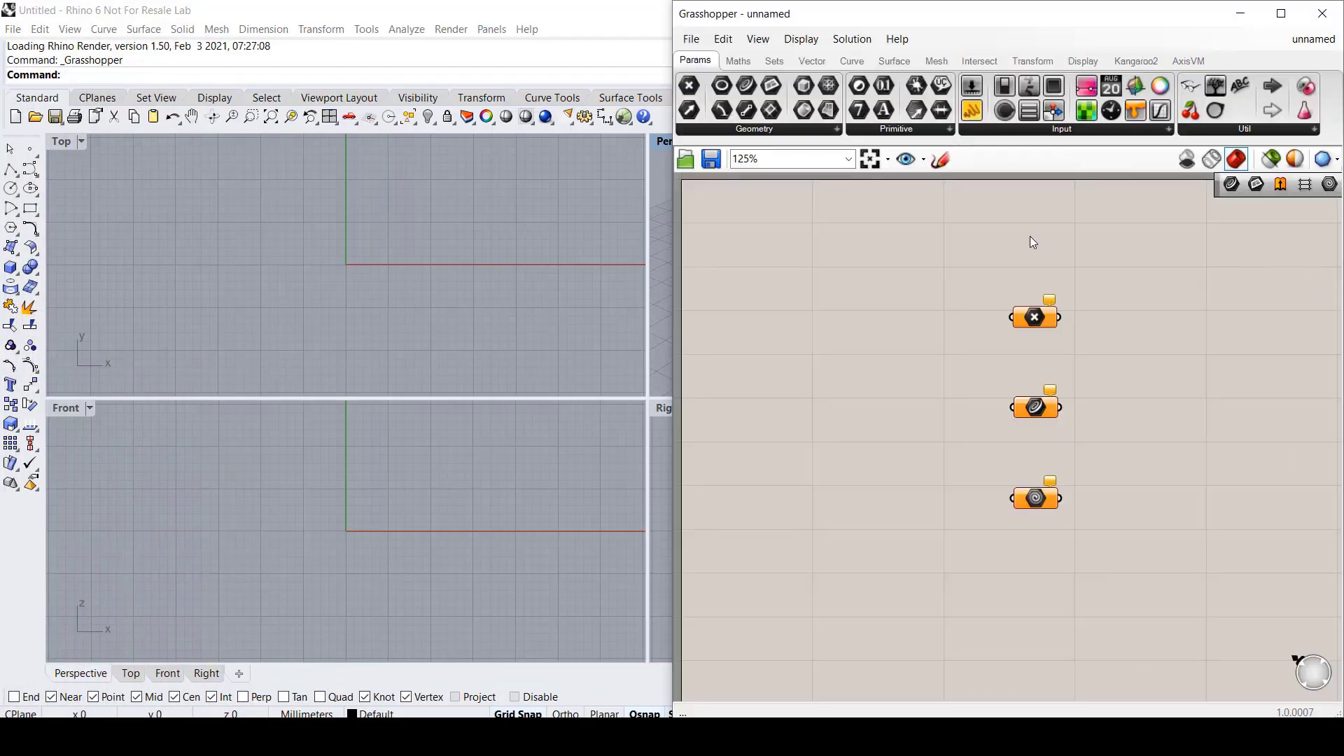
{"action": "left_click_drag", "start_coordinate": [564, 18], "coordinate": [4, 21]}
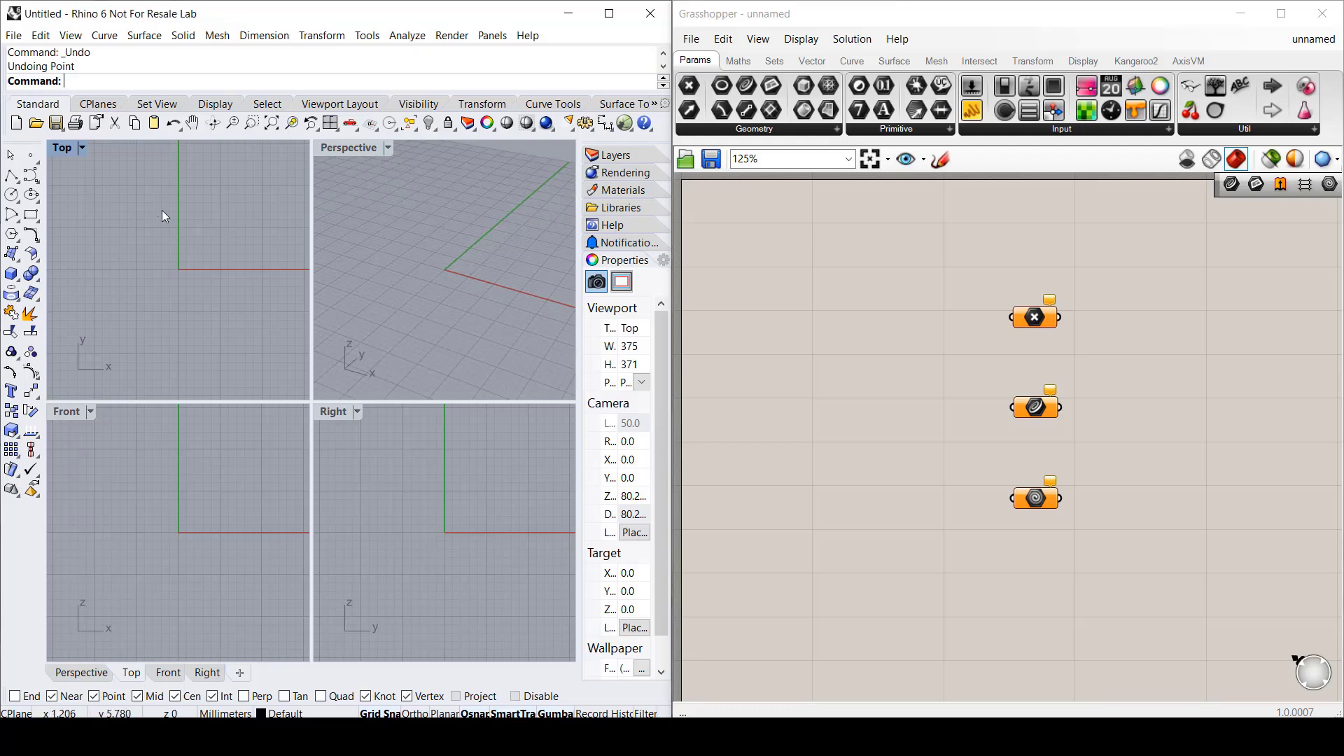
{"action": "double_click", "coordinate": [63, 149]}
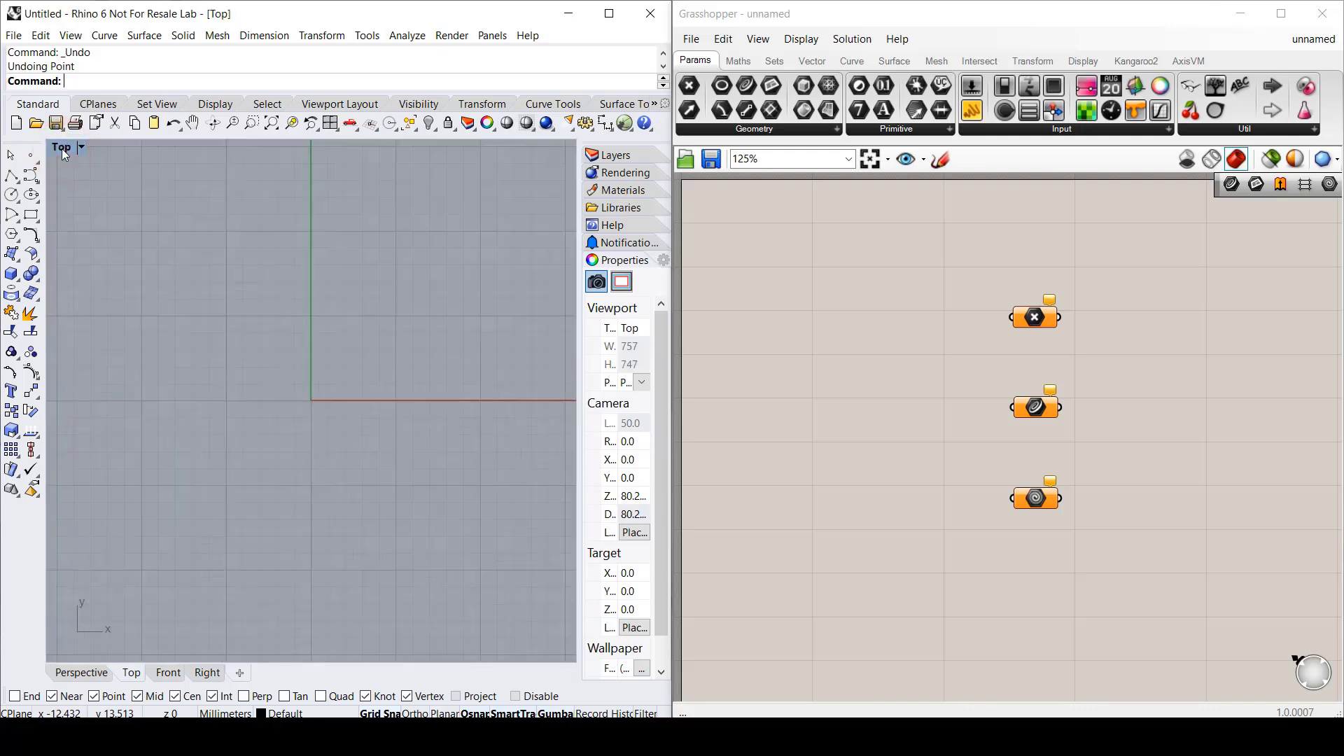
Step: Draw a point object at (-15, 5) in the Top viewport
{"action": "key", "text": "Return"}
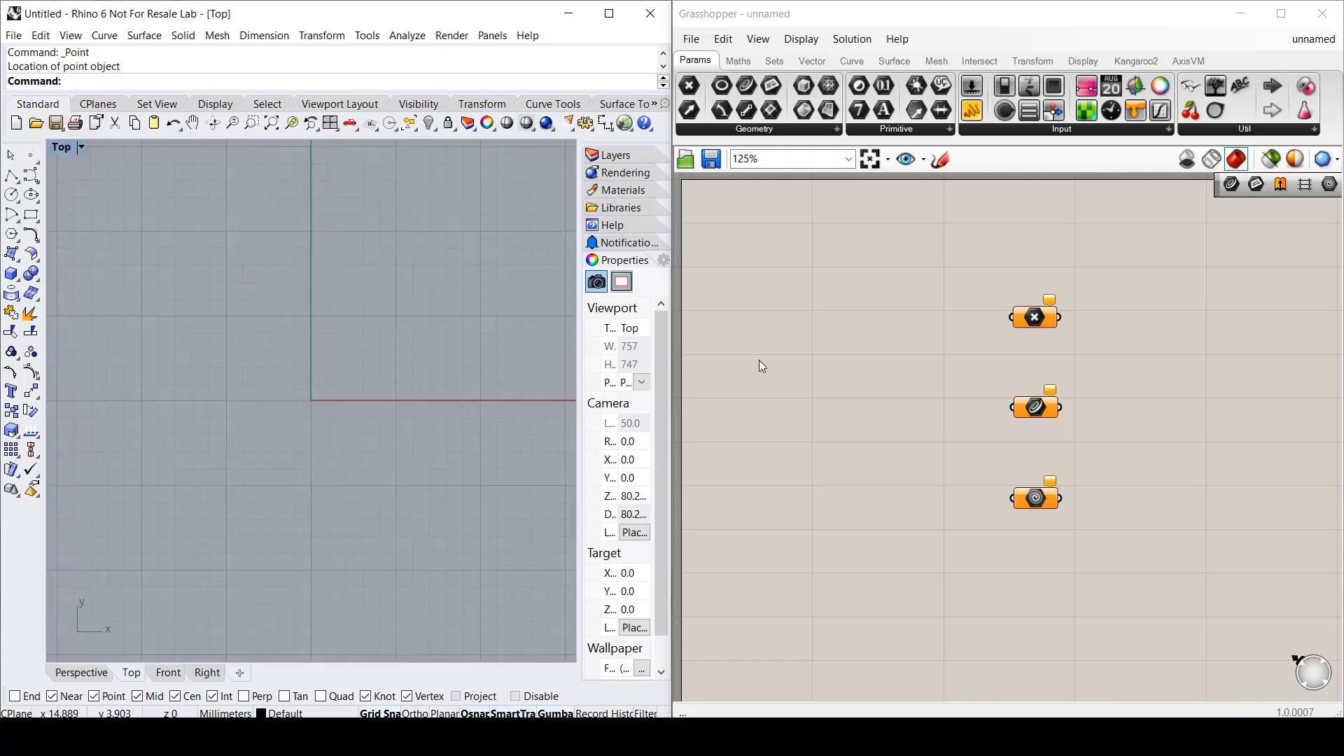
{"action": "left_click", "coordinate": [30, 155]}
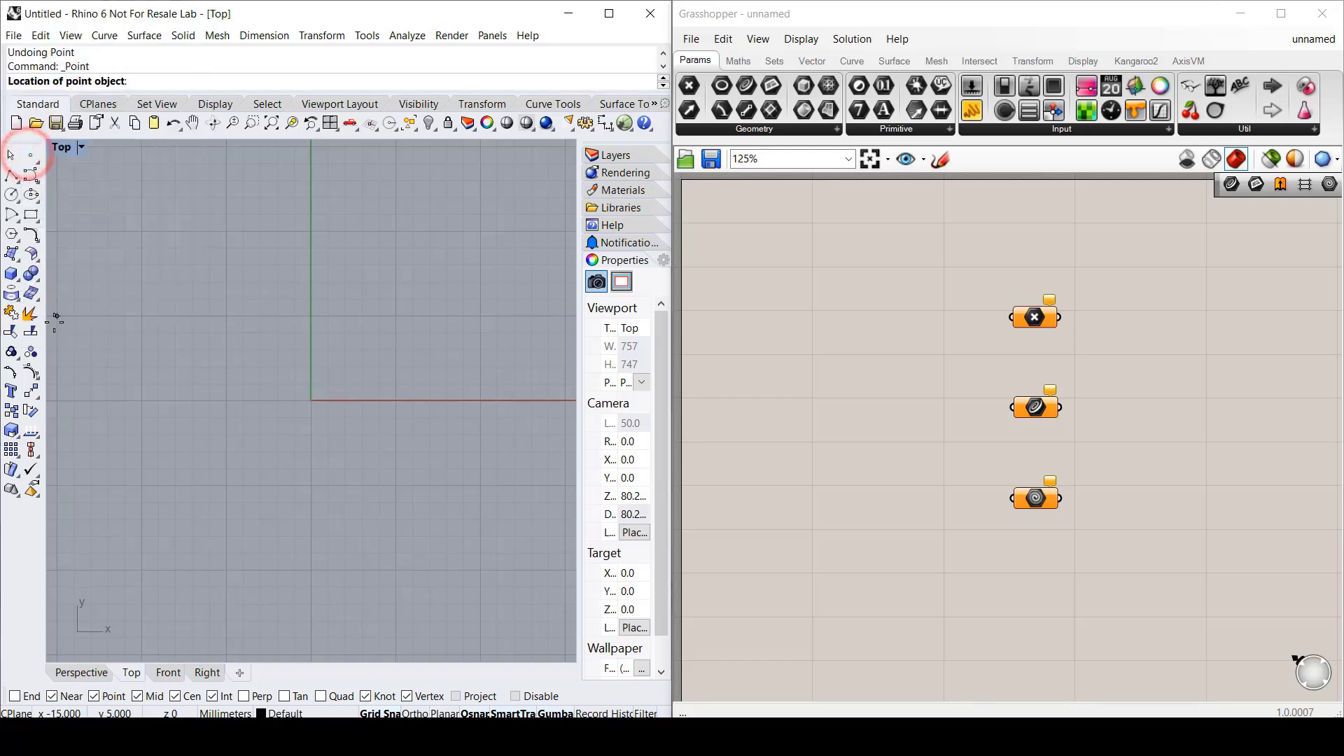
{"action": "left_click", "coordinate": [56, 317]}
Step: Draw an upright ellipse between the point and the green Y axis, with its second axis ending at (-2, 10)
{"action": "left_click", "coordinate": [30, 192]}
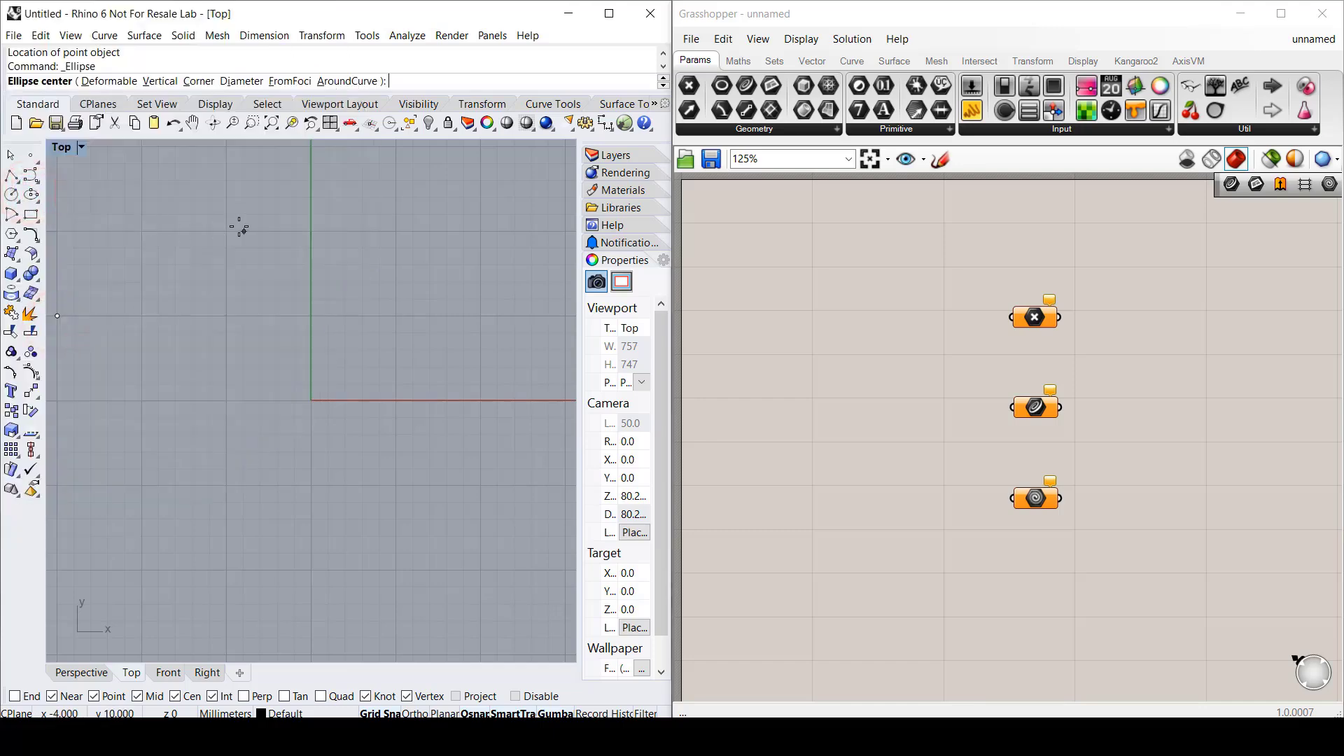
{"action": "left_click", "coordinate": [226, 231]}
{"action": "left_click", "coordinate": [224, 321]}
{"action": "left_click", "coordinate": [273, 254]}
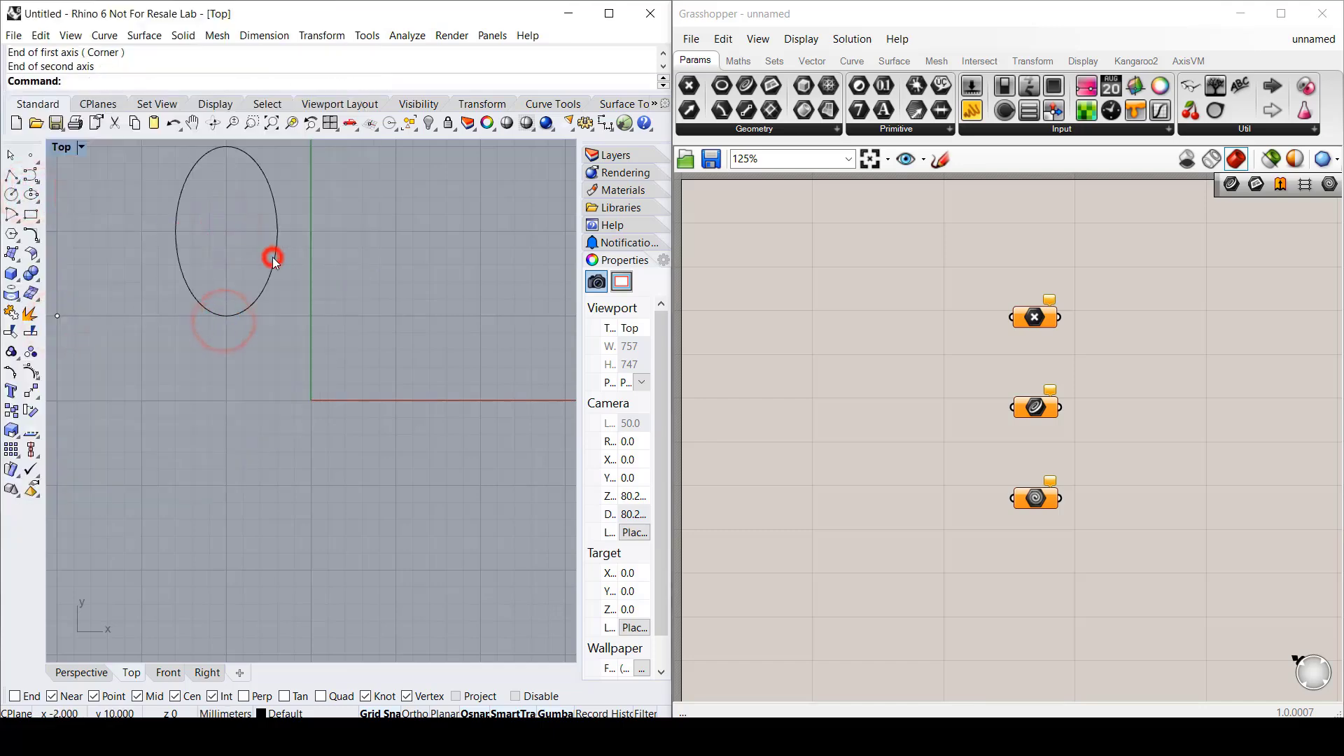
Step: Draw a small closed triangular polyline with a 2 mm horizontal base, just to the right of the Y axis
{"action": "left_click", "coordinate": [11, 177]}
{"action": "left_click", "coordinate": [397, 316]}
{"action": "left_click", "coordinate": [381, 332]}
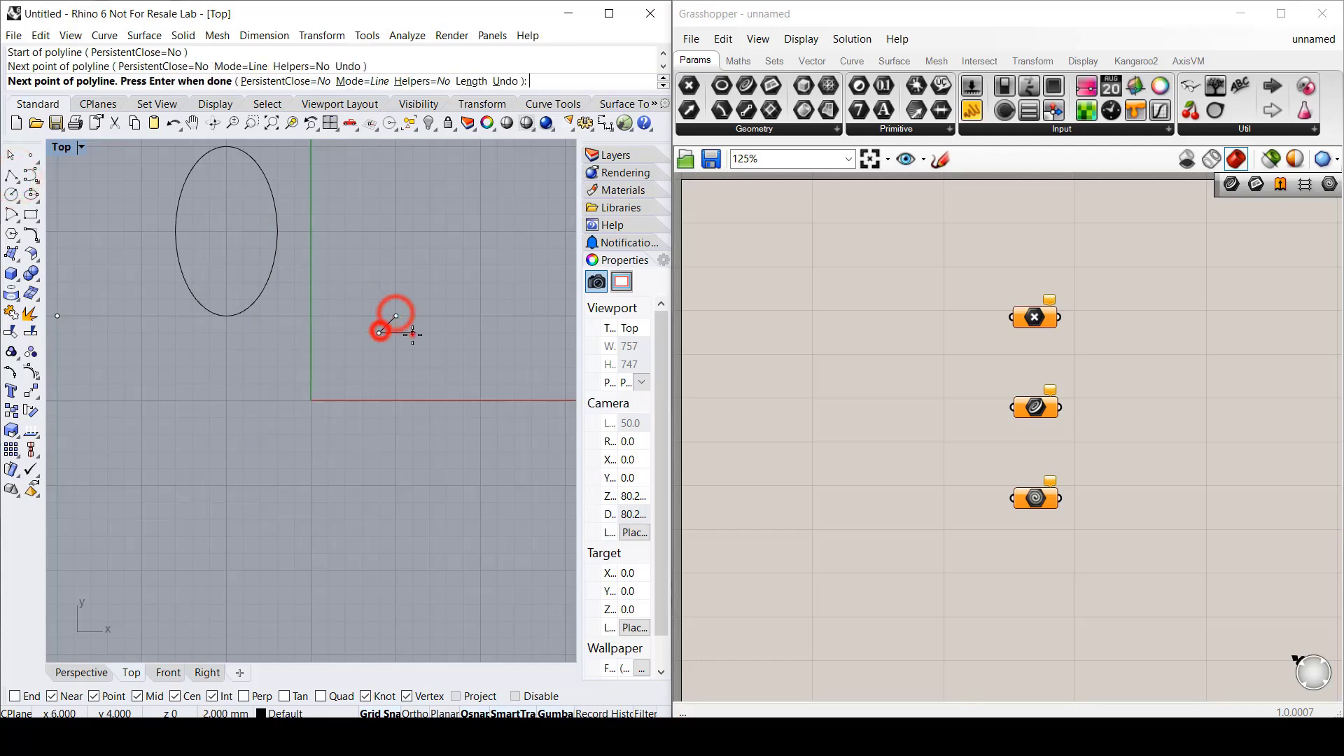
{"action": "left_click", "coordinate": [412, 332]}
{"action": "left_click", "coordinate": [397, 316]}
Step: Draw an S-shaped degree 3 curve with four control points to the right of the triangle, ending at (10, -10)
{"action": "left_click", "coordinate": [30, 170]}
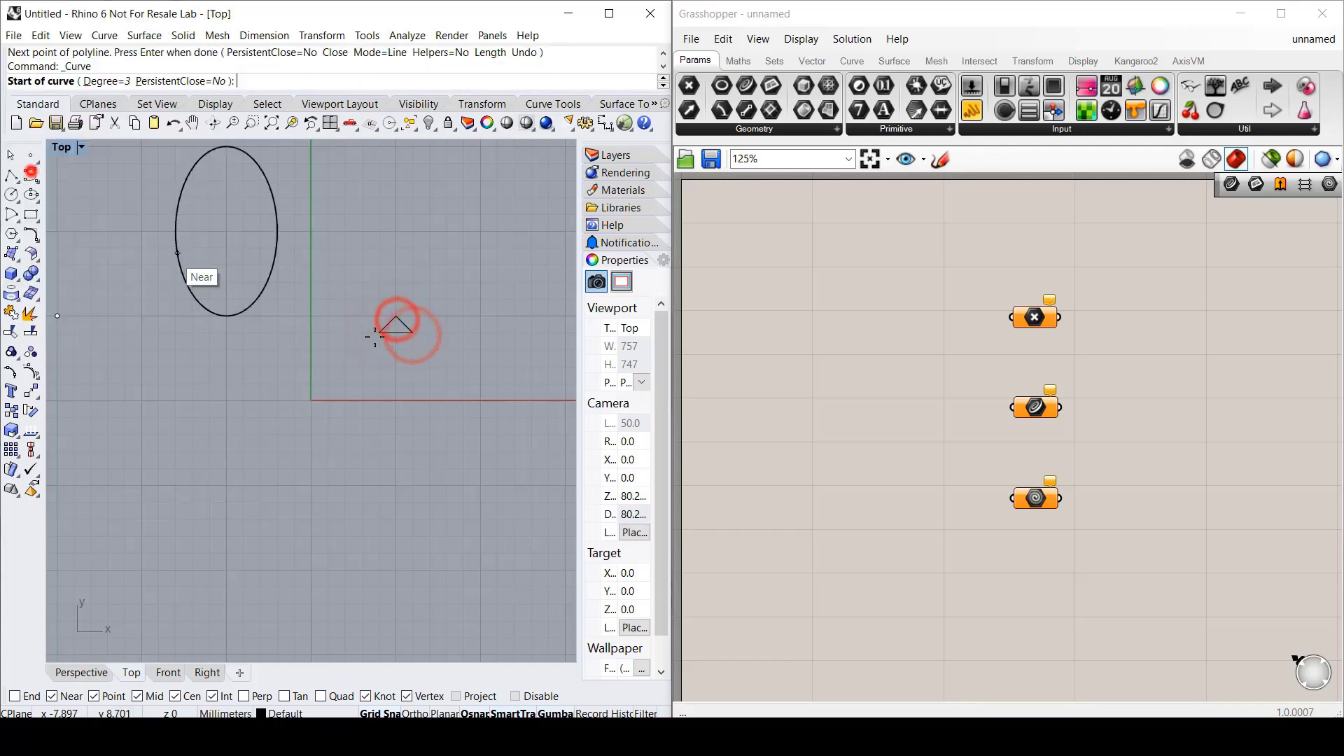
{"action": "left_click", "coordinate": [566, 317]}
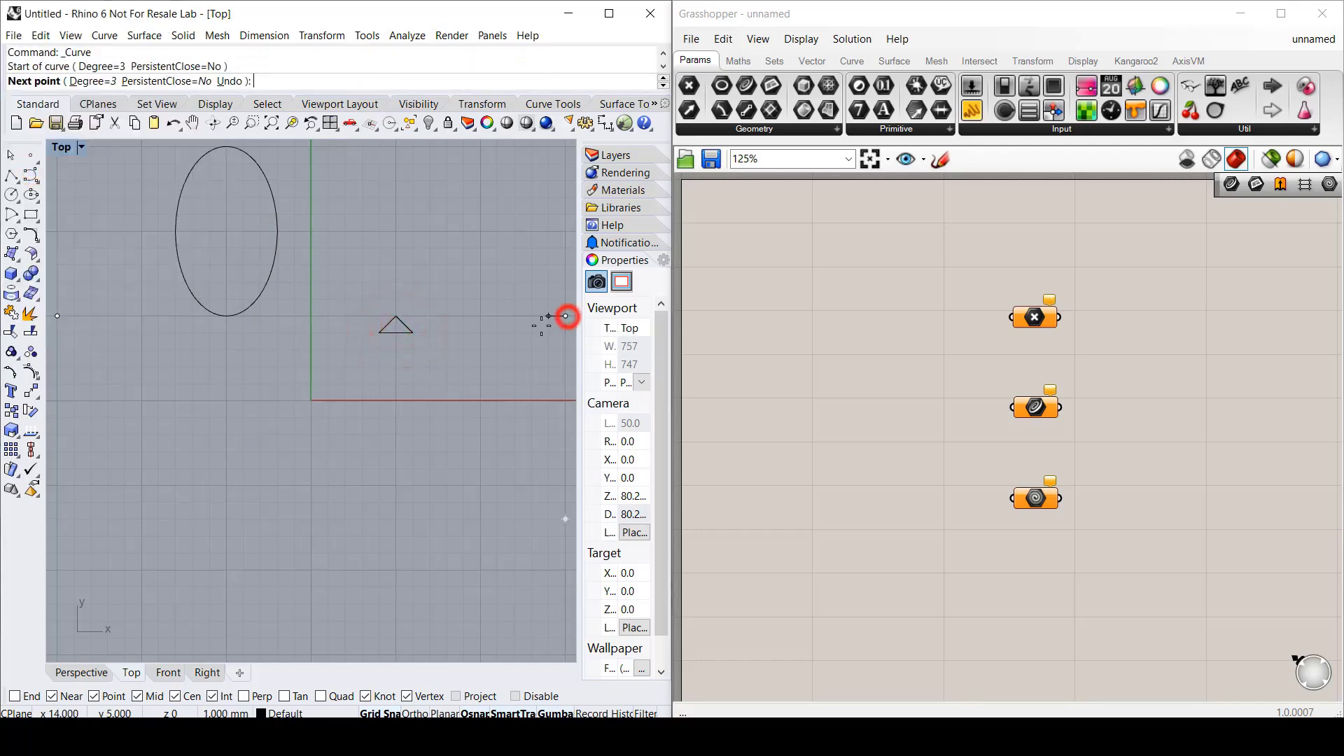
{"action": "left_click", "coordinate": [481, 401]}
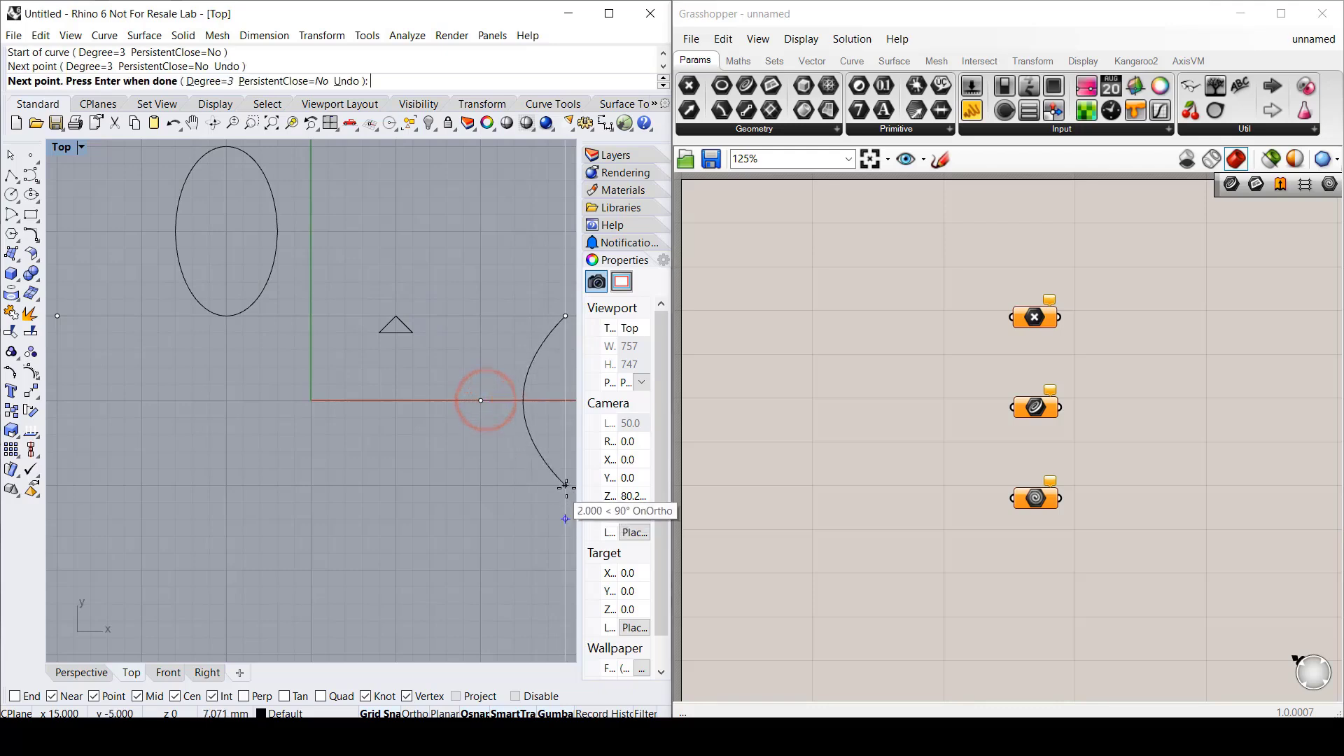
{"action": "left_click", "coordinate": [566, 486]}
{"action": "left_click", "coordinate": [481, 570]}
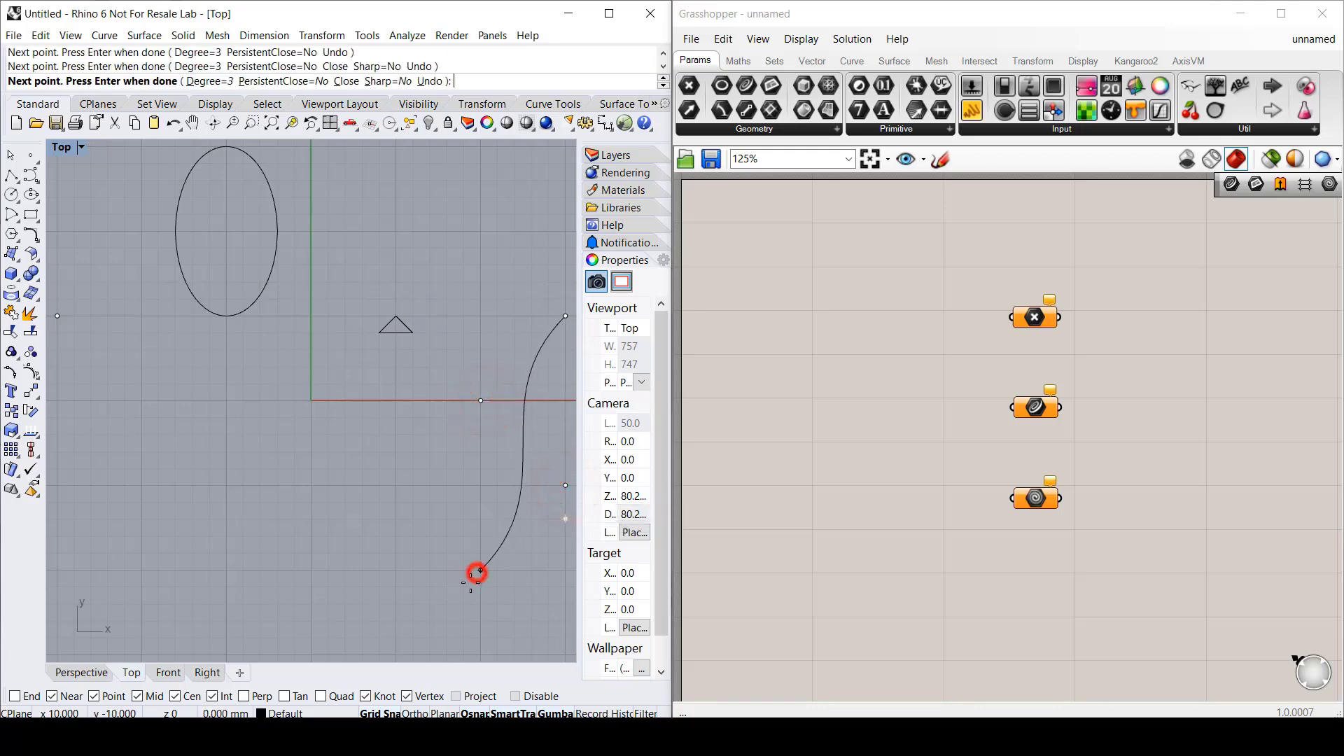
{"action": "key", "text": "Return"}
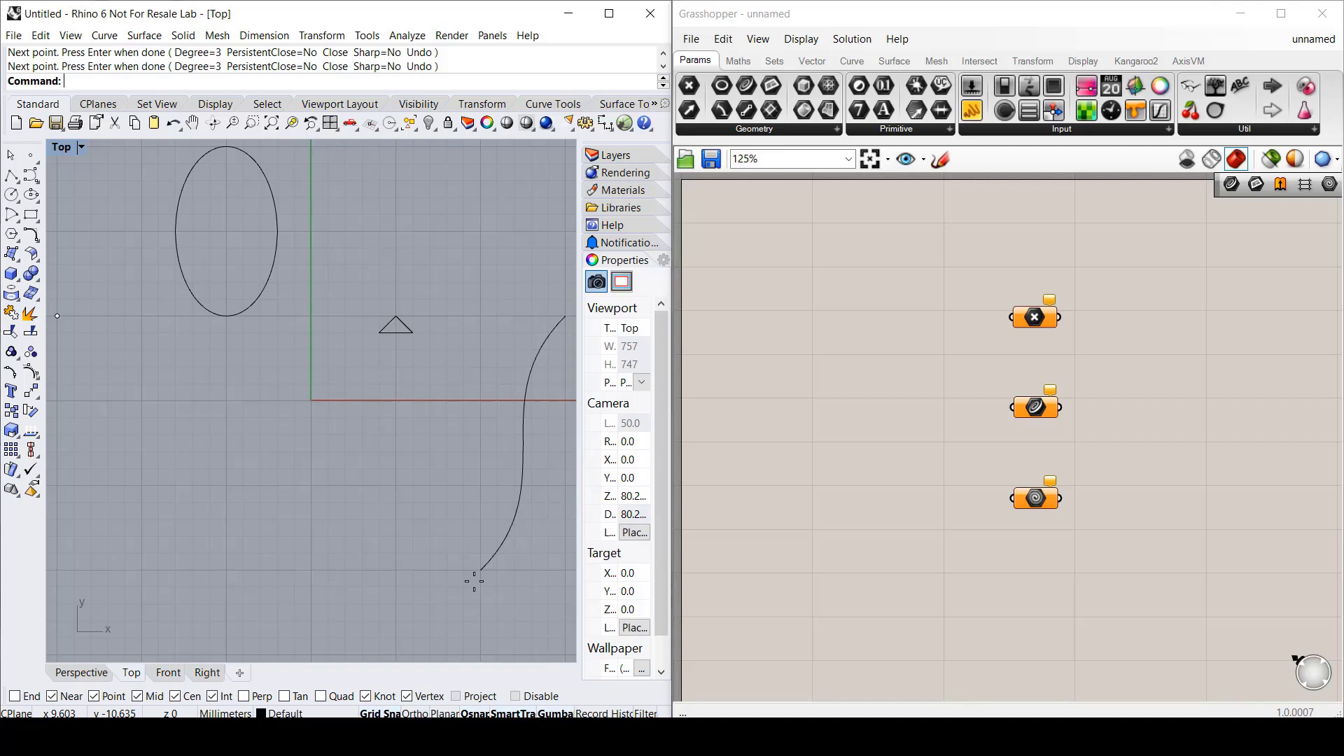
Step: Reference the drawn Rhino point as the single point of the Point parameter
{"action": "right_click", "coordinate": [1036, 316]}
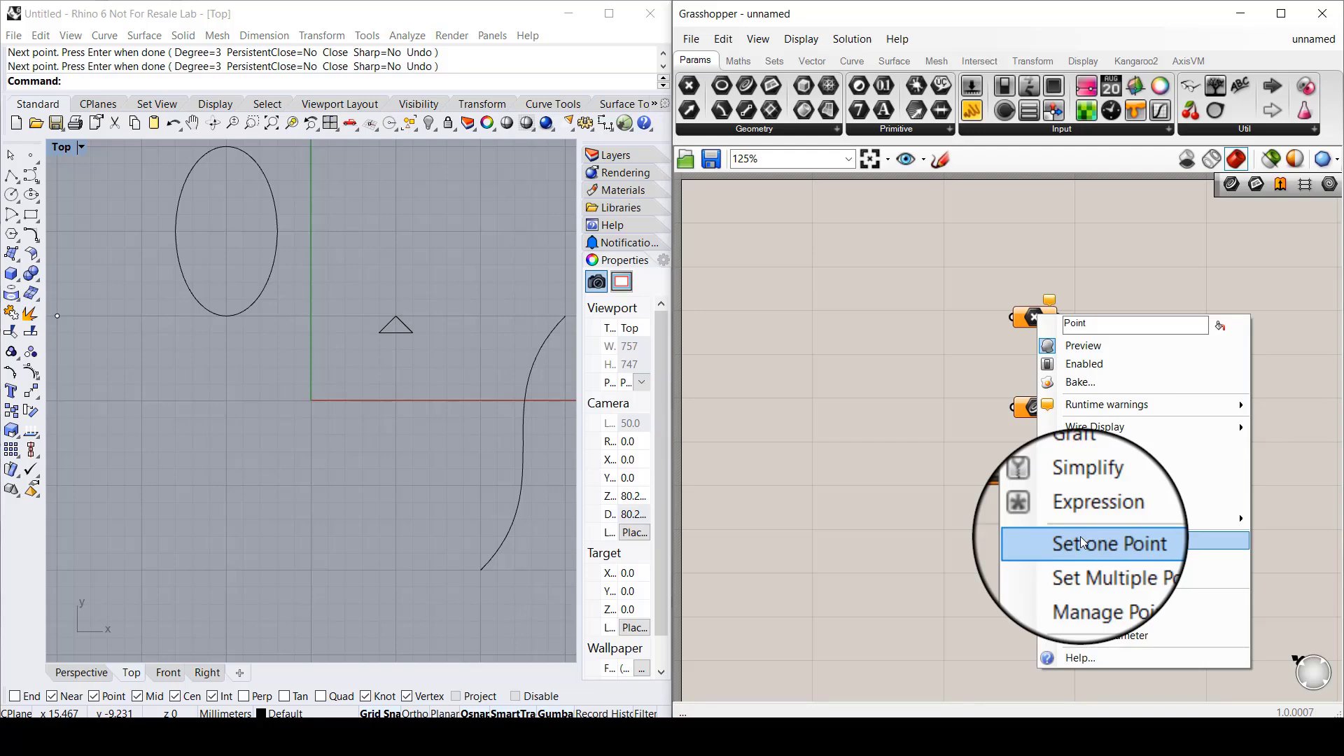
{"action": "left_click", "coordinate": [1081, 536]}
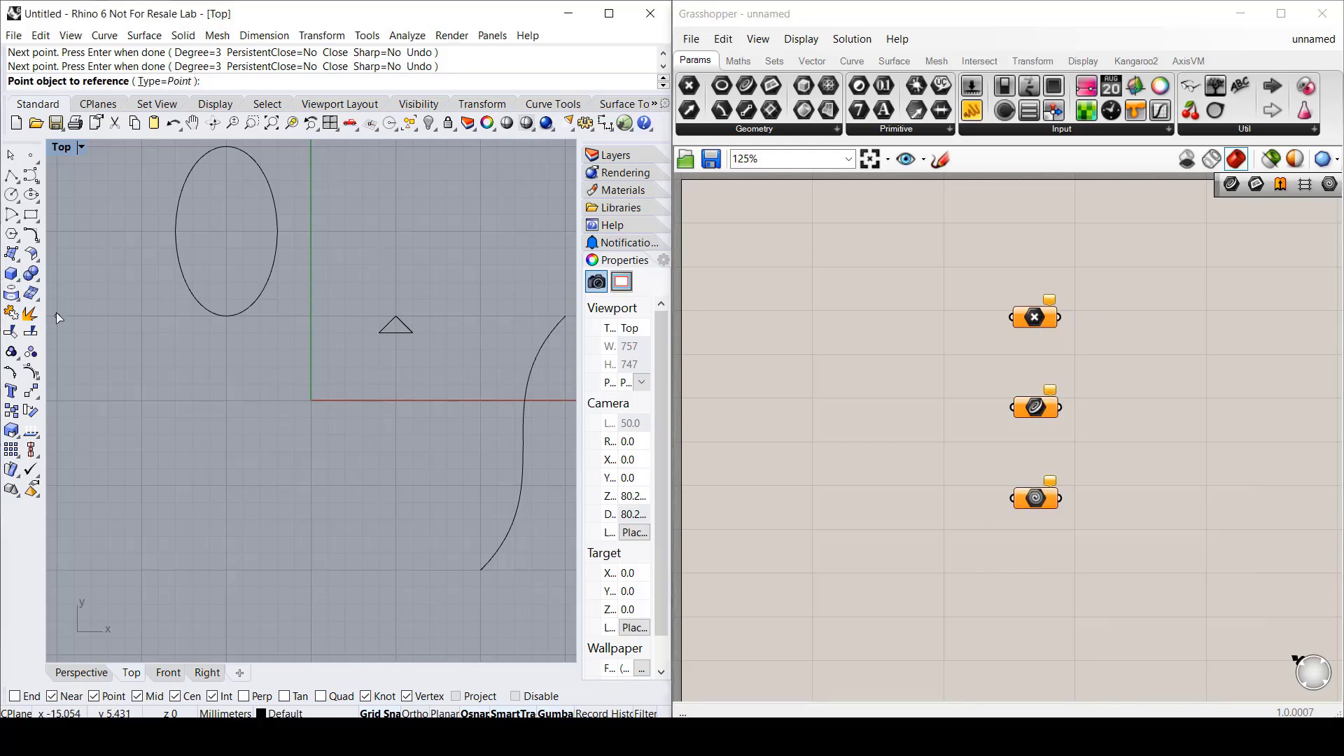
{"action": "left_click", "coordinate": [56, 315]}
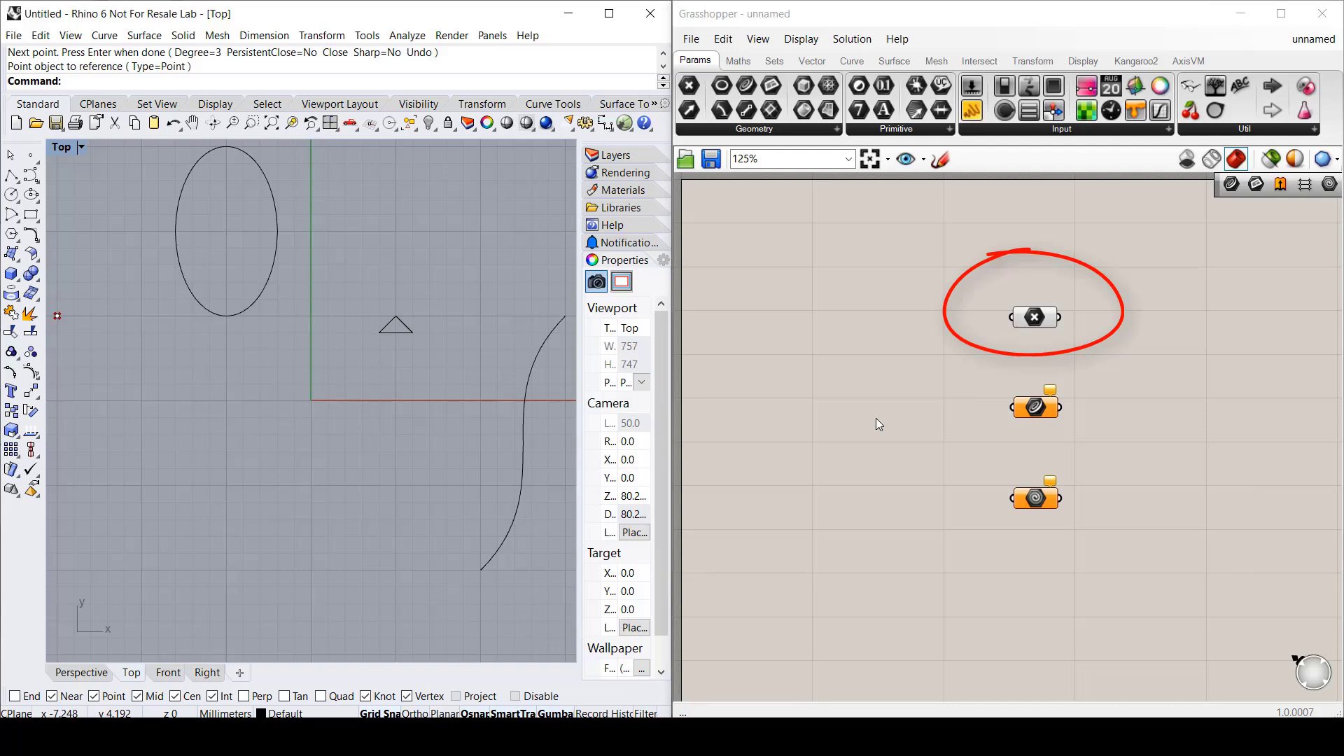
Step: Reference the S-shaped Rhino curve as the single curve of the Curve parameter
{"action": "right_click", "coordinate": [1036, 413]}
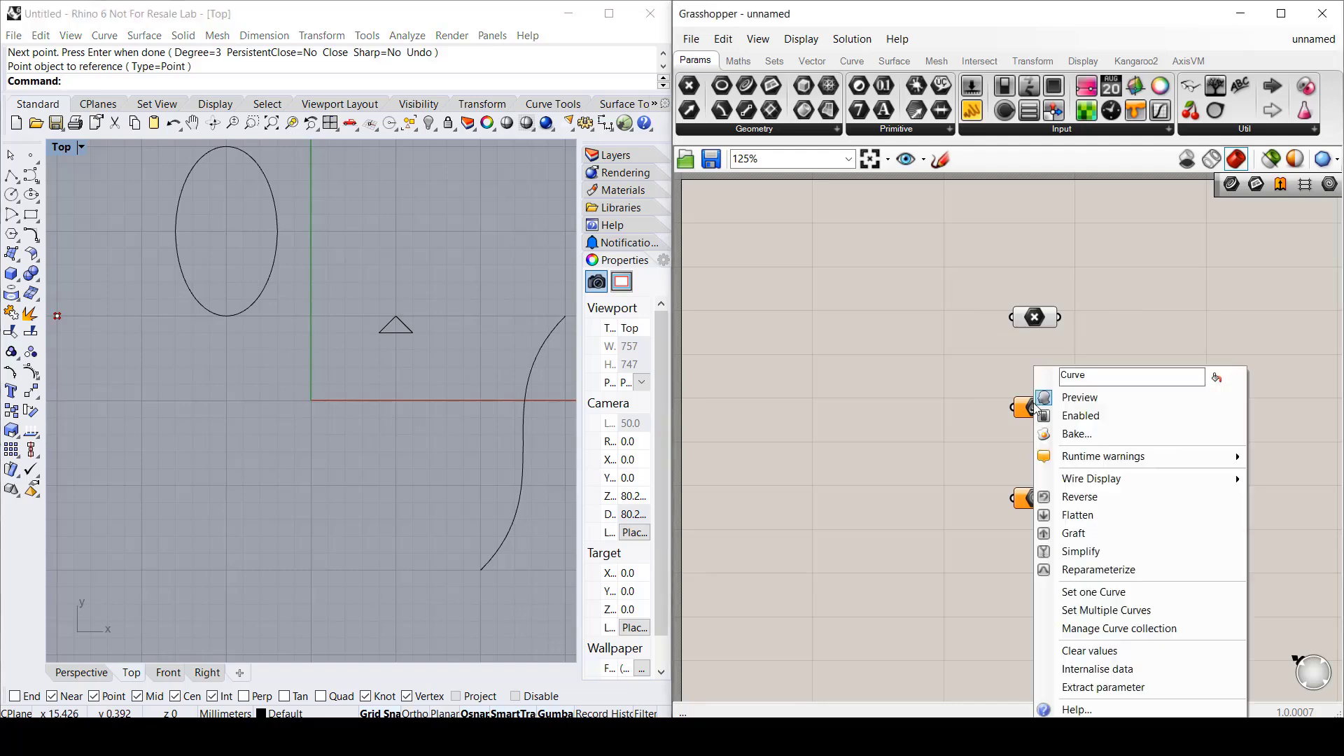
{"action": "left_click", "coordinate": [1092, 592]}
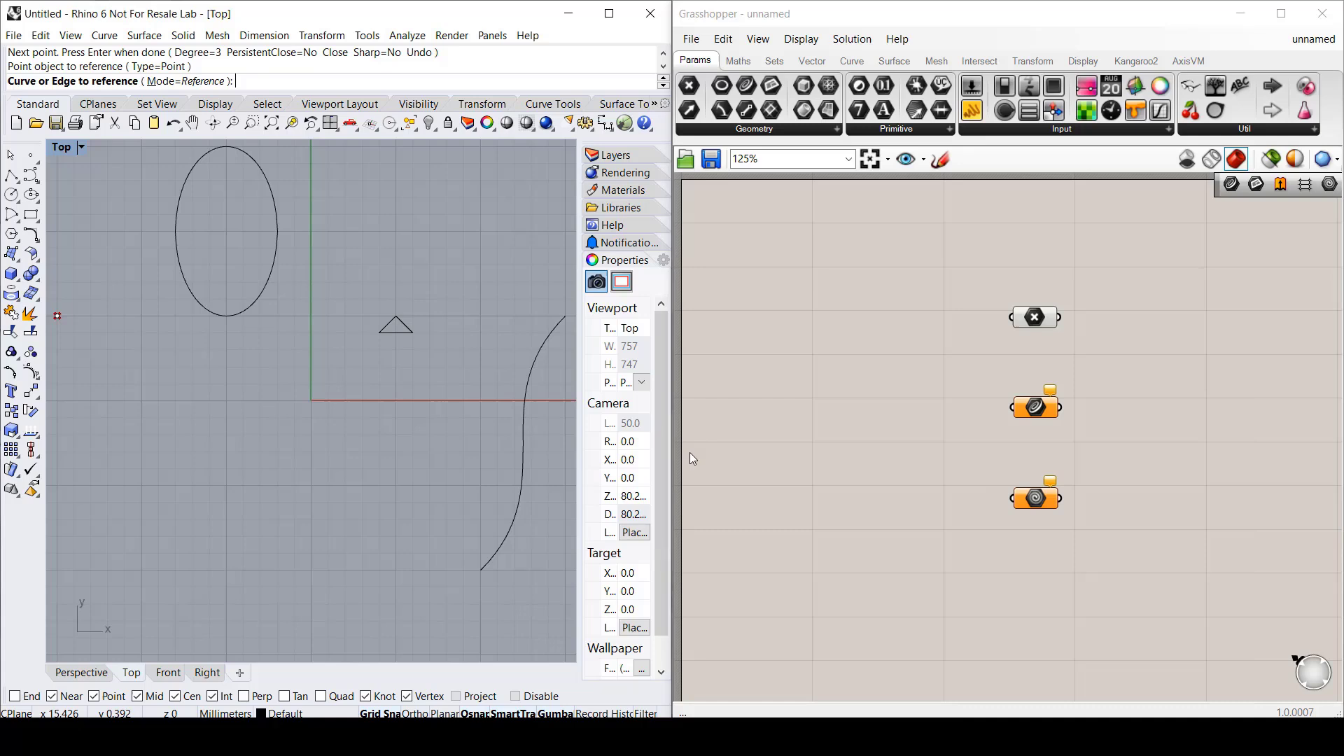
{"action": "left_click", "coordinate": [524, 416]}
Step: Reference the S-shaped curve, triangle, ellipse and point together as multiple geometries in the Geometry parameter
{"action": "right_click", "coordinate": [1038, 499]}
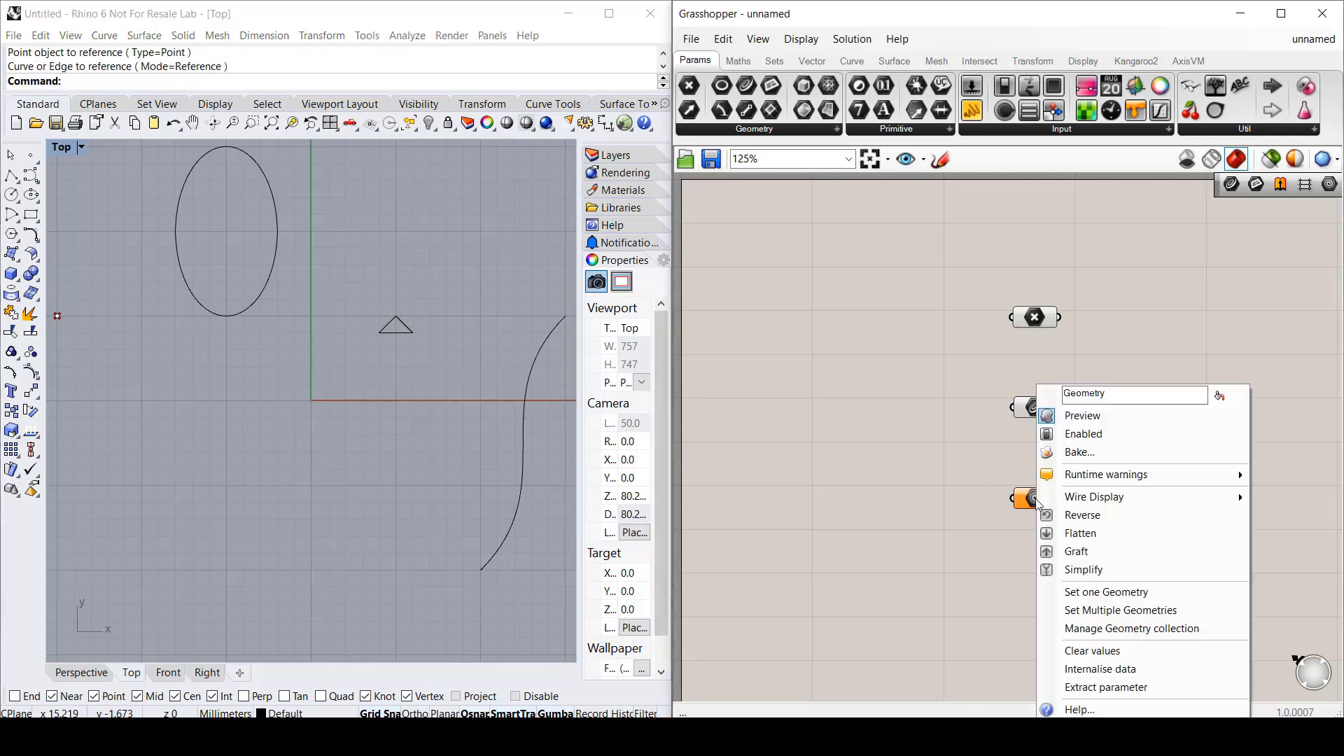
{"action": "left_click", "coordinate": [1113, 610]}
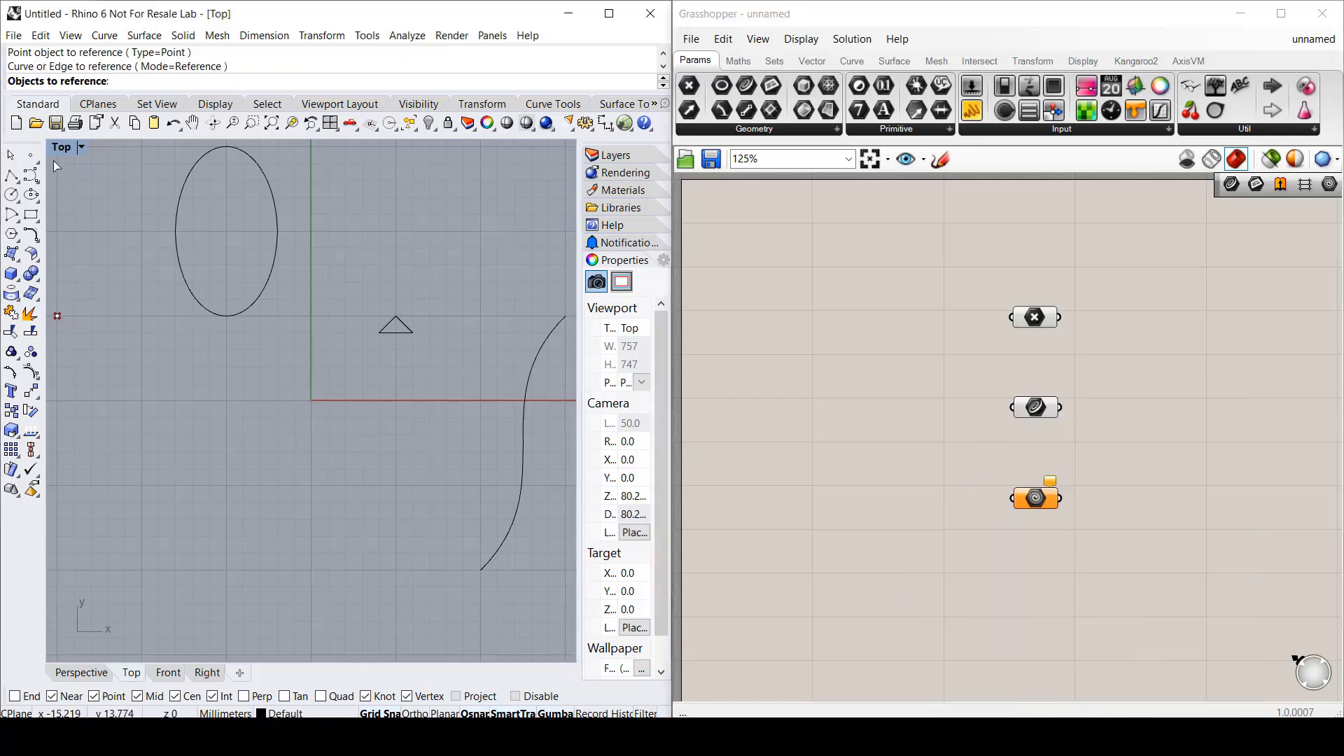
{"action": "left_click", "coordinate": [498, 548]}
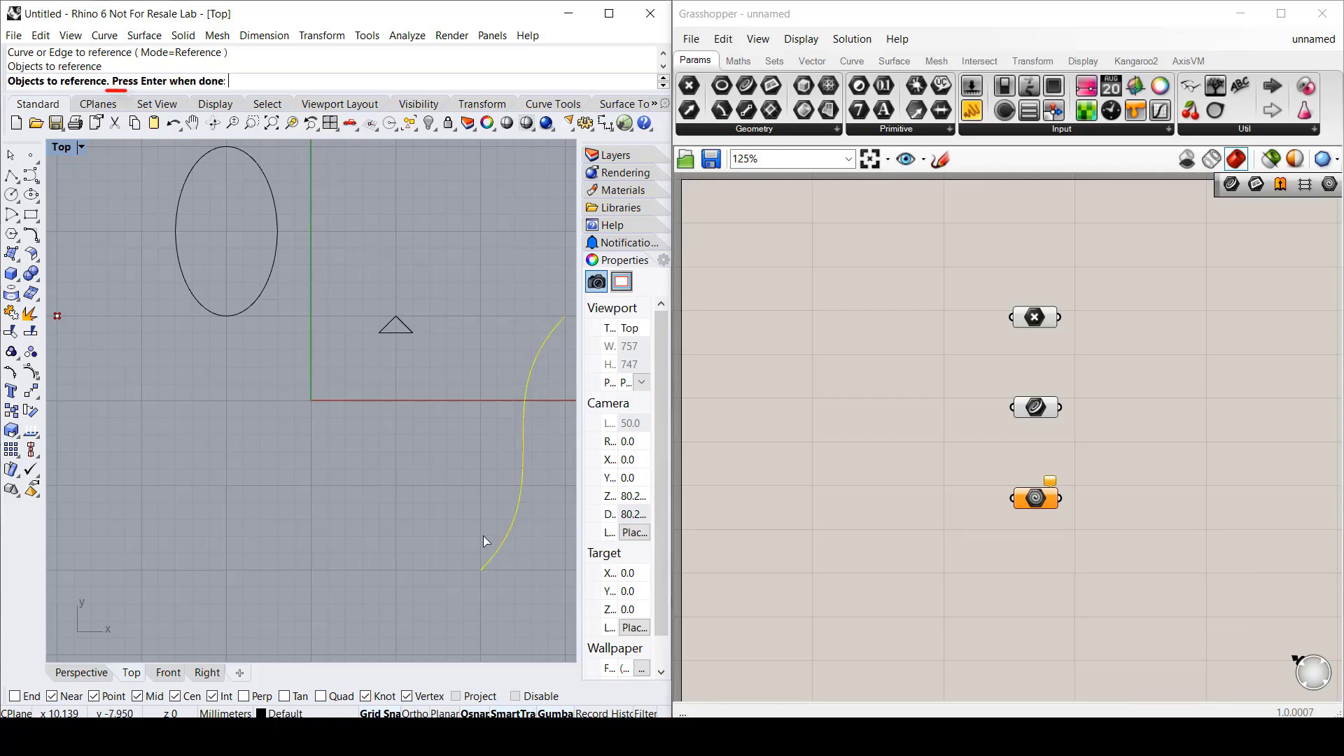
{"action": "left_click", "coordinate": [384, 330]}
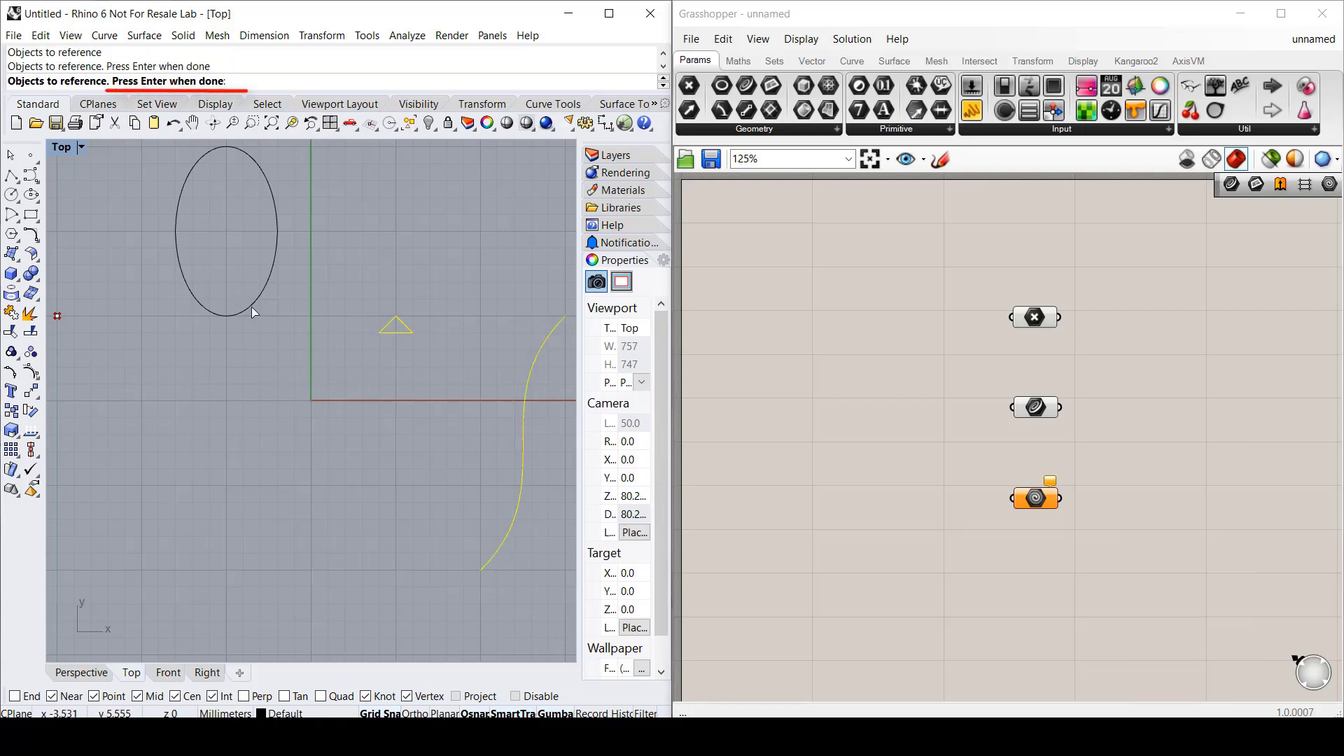
{"action": "left_click", "coordinate": [251, 306]}
{"action": "left_click", "coordinate": [58, 316]}
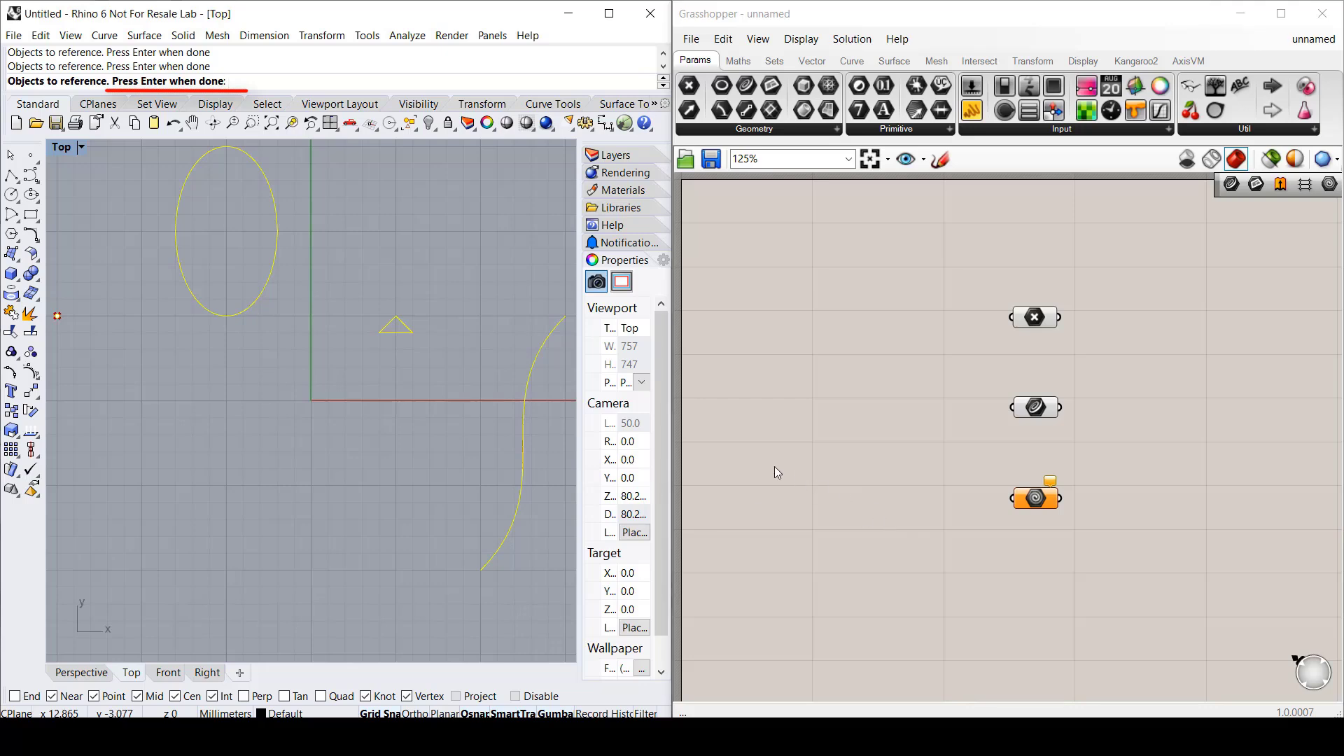
{"action": "key", "text": "Return"}
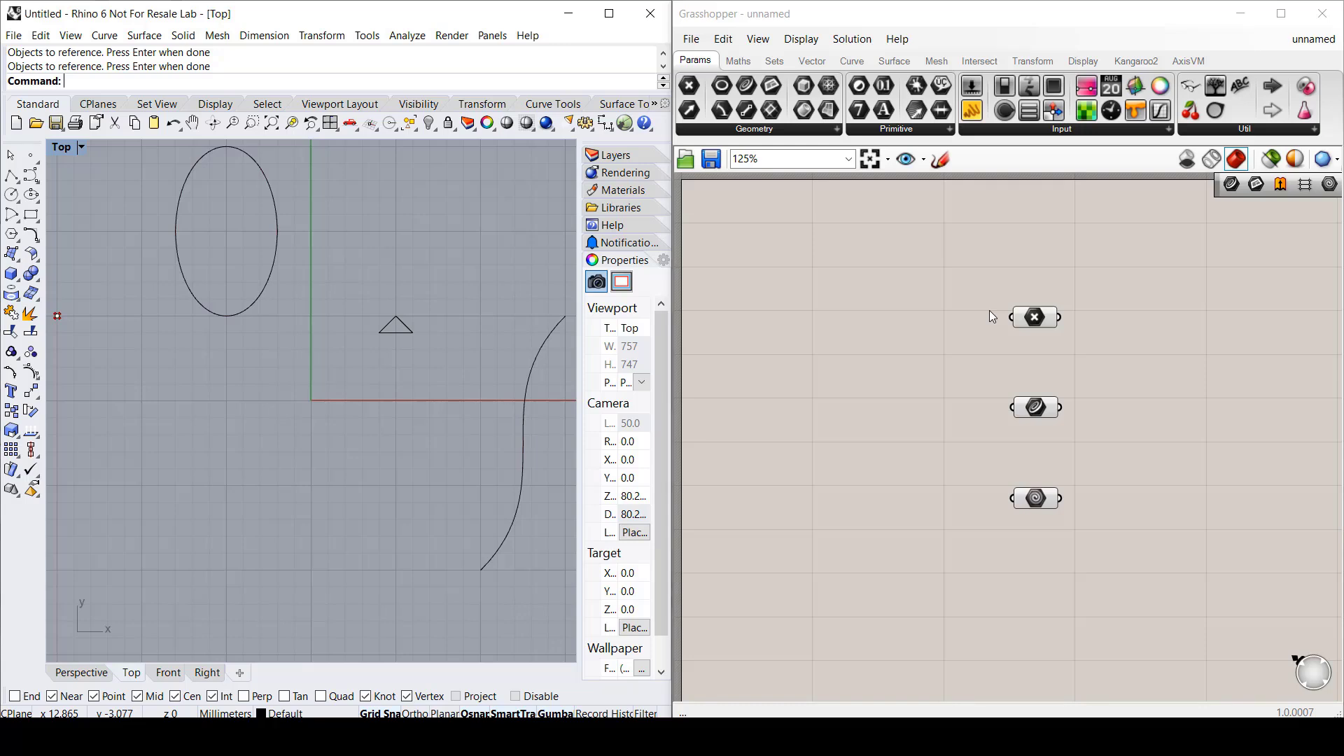
Step: Select the Point, Curve and Geometry parameters one after another to check which Rhino objects each one references
{"action": "left_click", "coordinate": [1036, 320]}
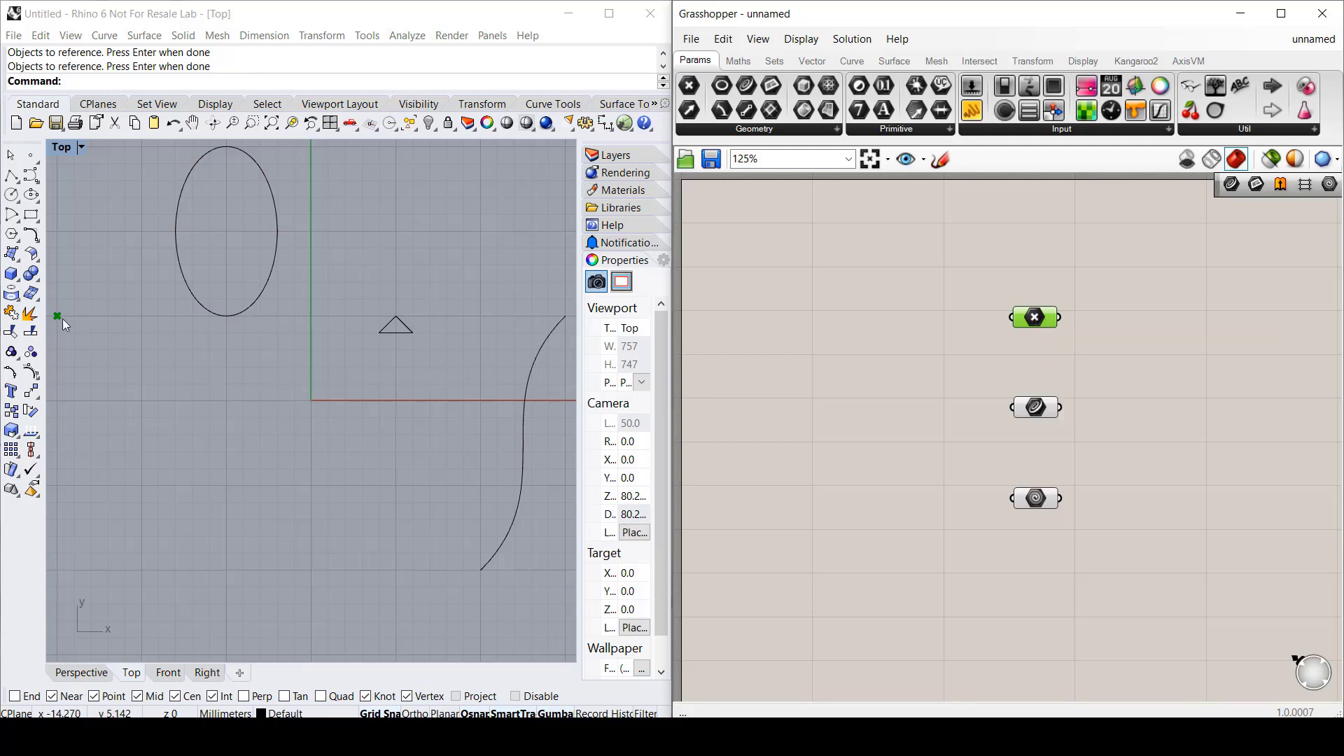
{"action": "left_click", "coordinate": [1049, 413]}
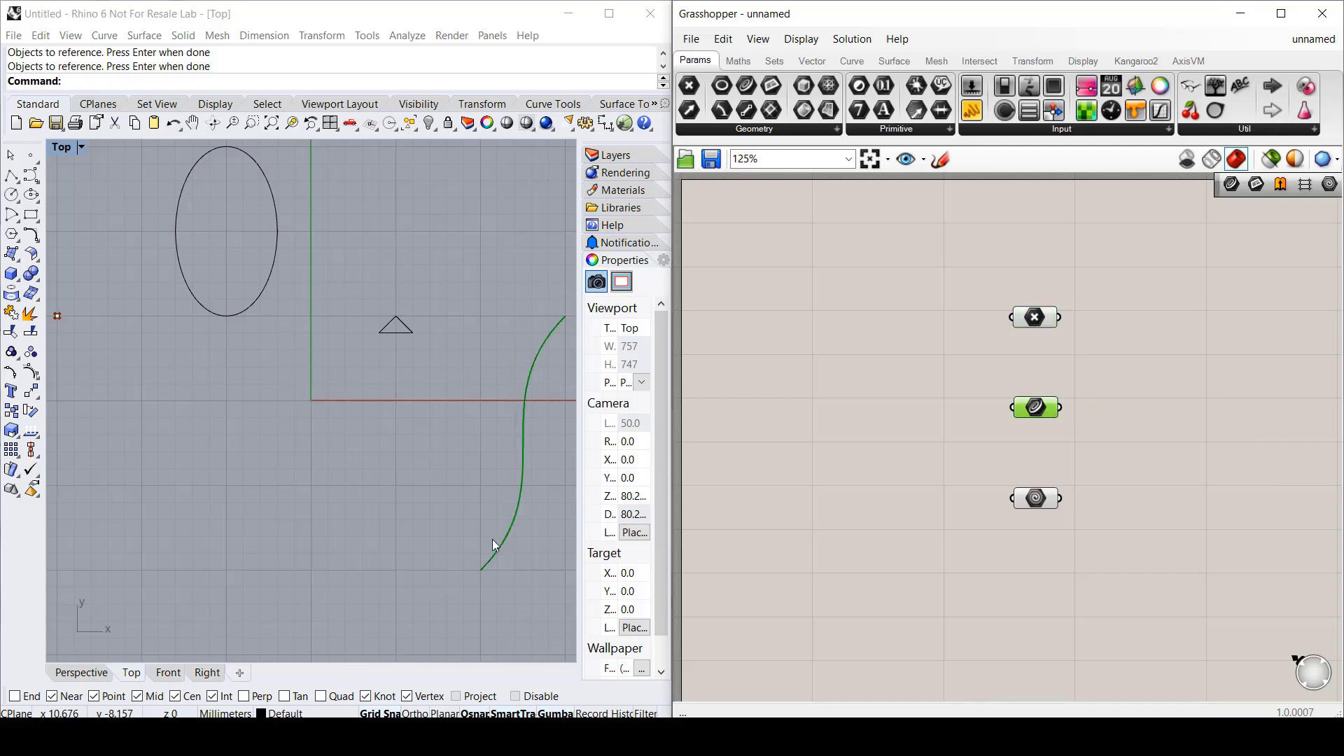
{"action": "left_click", "coordinate": [1033, 500]}
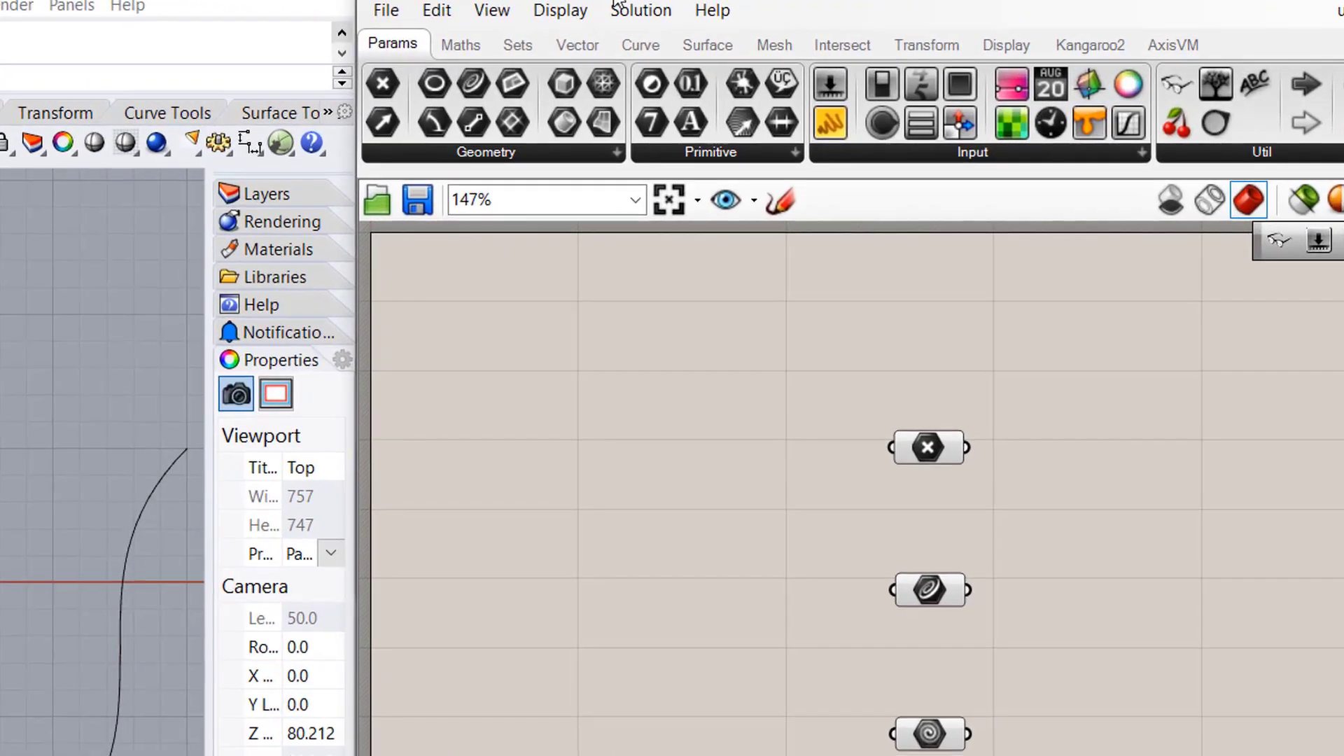
Step: Place a Series component from the Sets sequence components on the canvas below the Geometry parameter
{"action": "left_click", "coordinate": [630, 51]}
{"action": "left_click", "coordinate": [761, 147]}
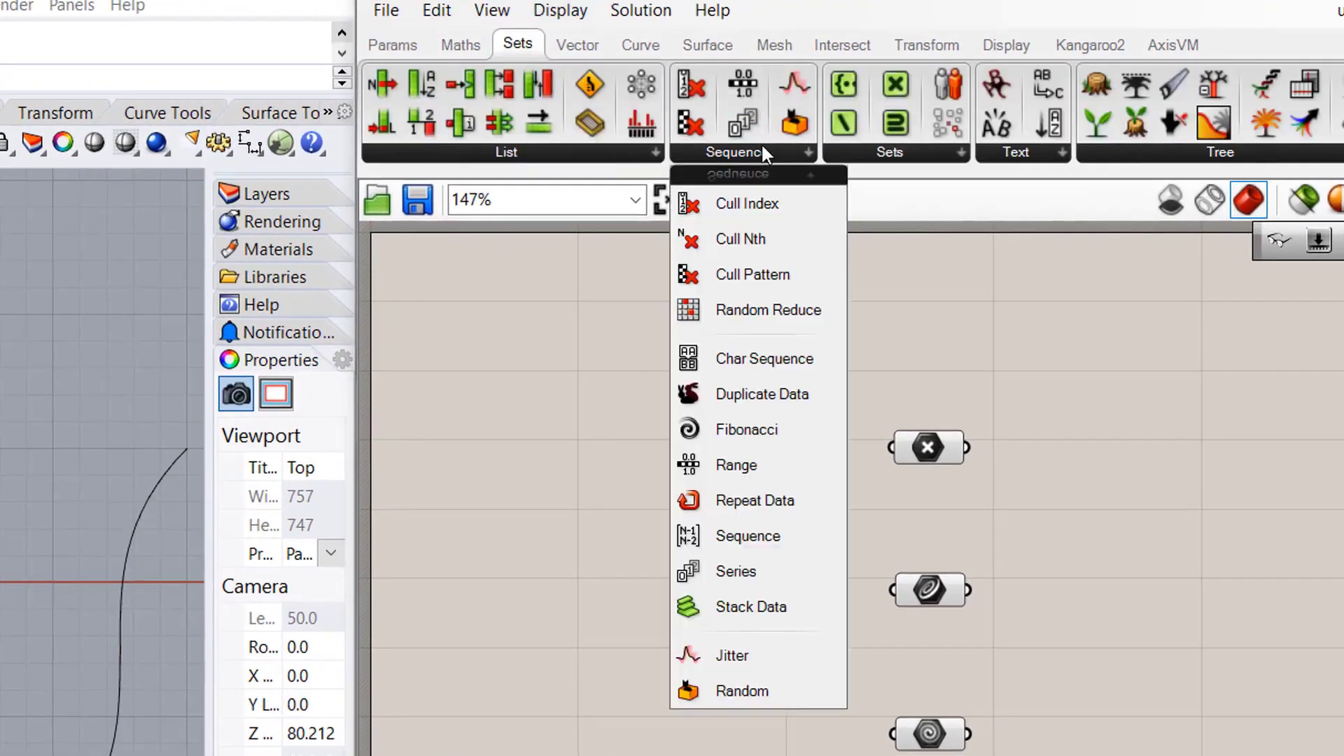
{"action": "left_click", "coordinate": [716, 568]}
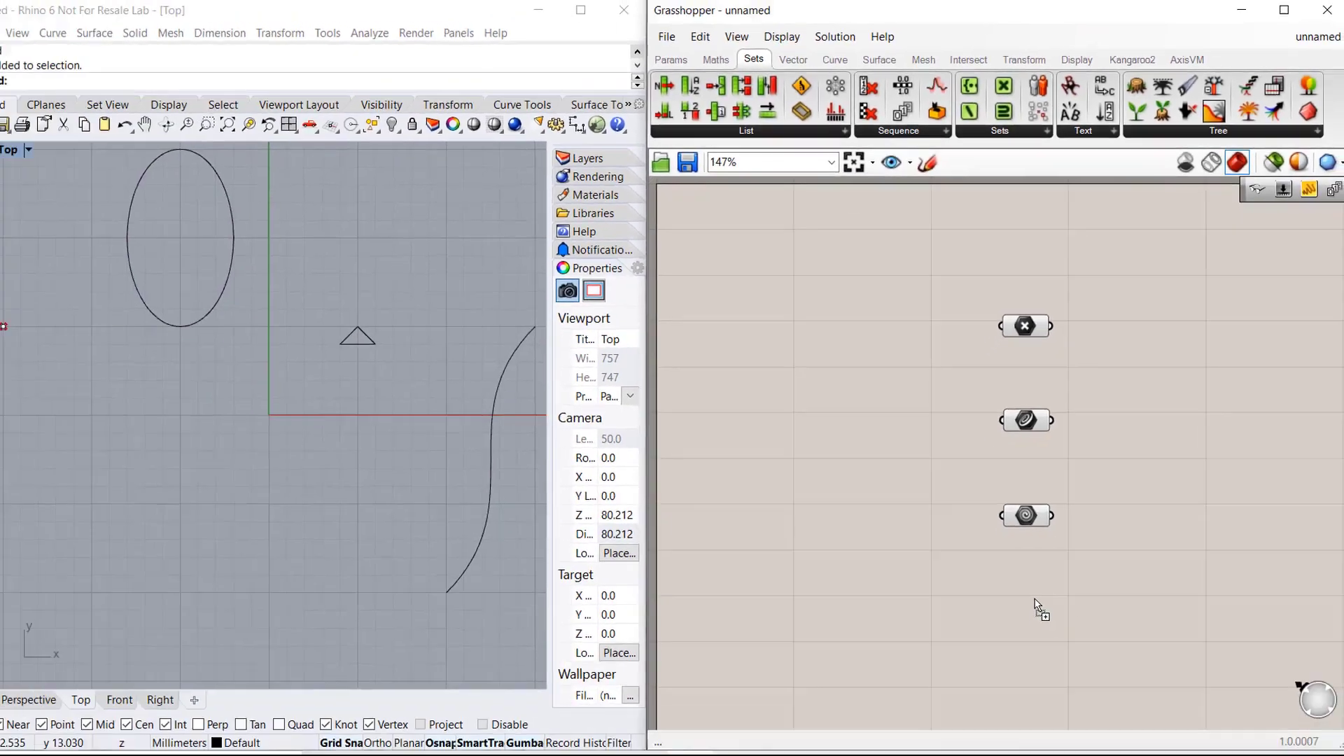
{"action": "left_click", "coordinate": [939, 755]}
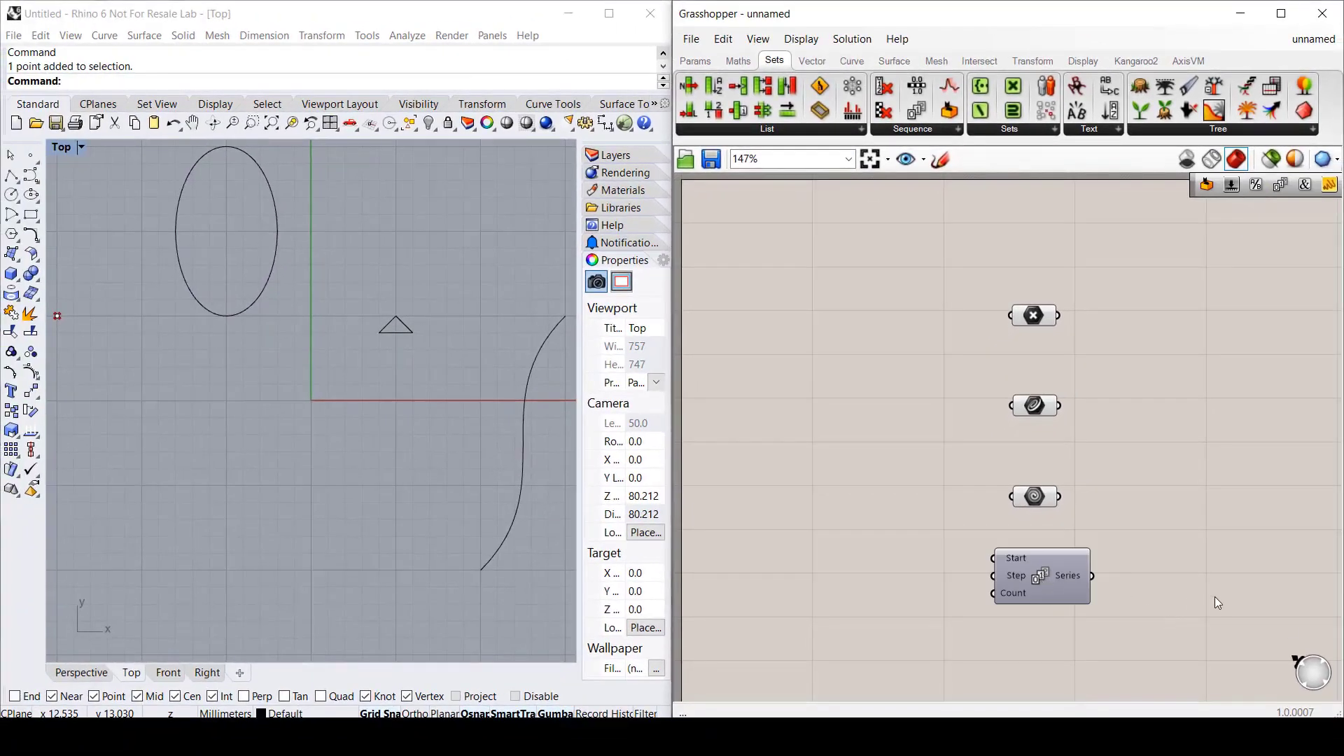
Step: Search for "panel" and add a Panel to the canvas beside the Series component's output
{"action": "mouse_move", "coordinate": [1069, 575]}
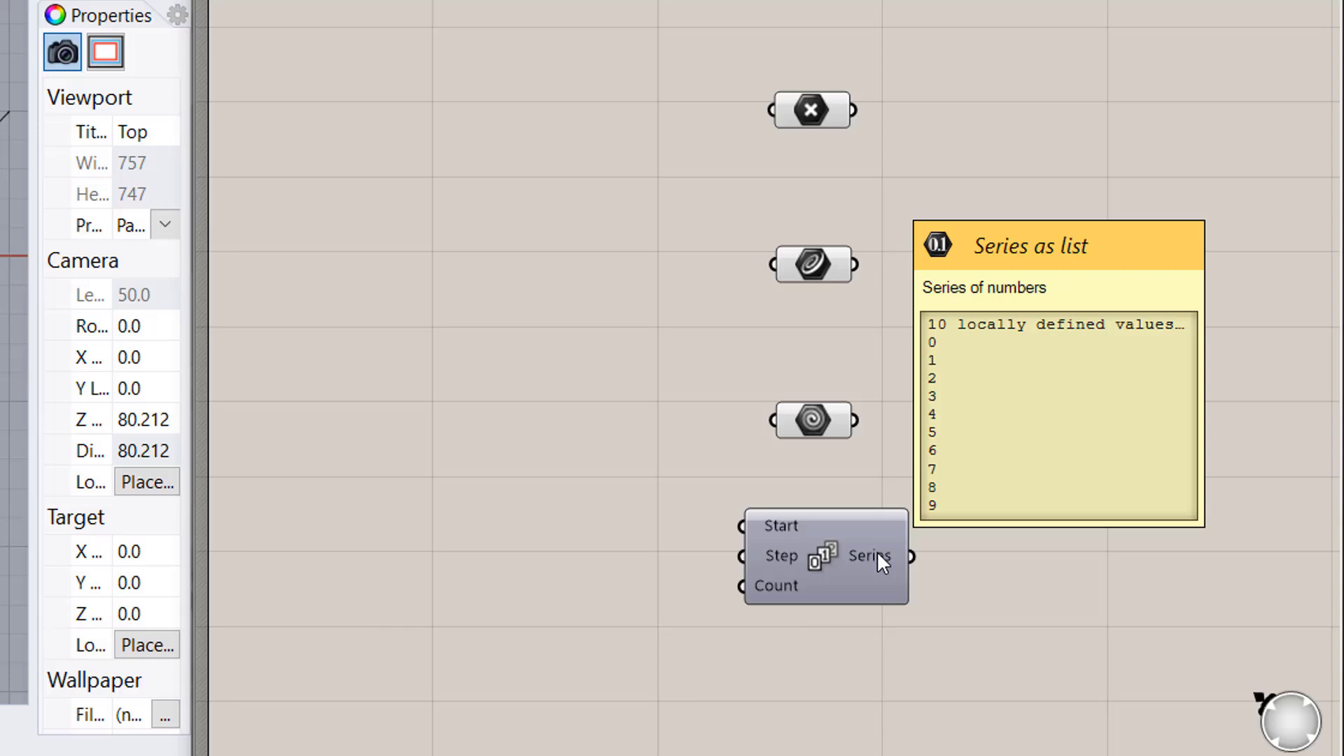
{"action": "left_click", "coordinate": [1024, 550]}
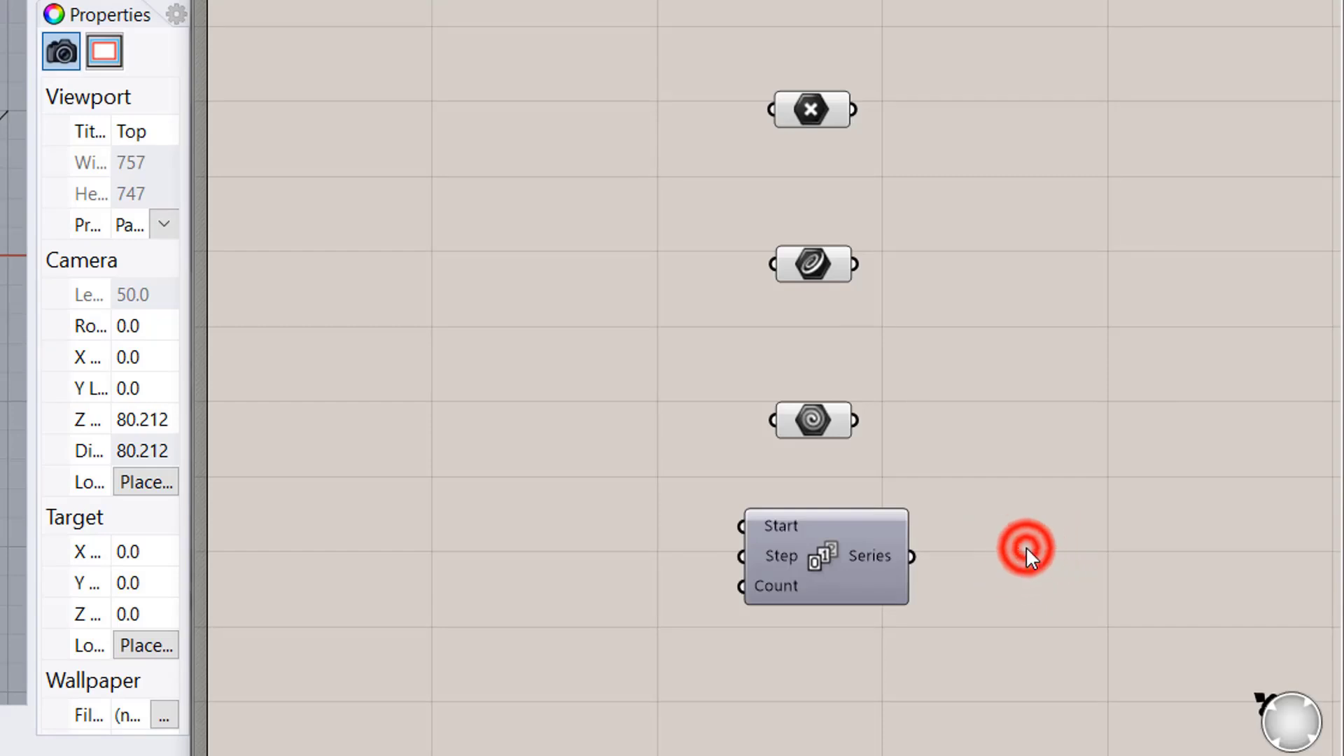
{"action": "double_click", "coordinate": [1026, 550]}
{"action": "type", "text": "pane"}
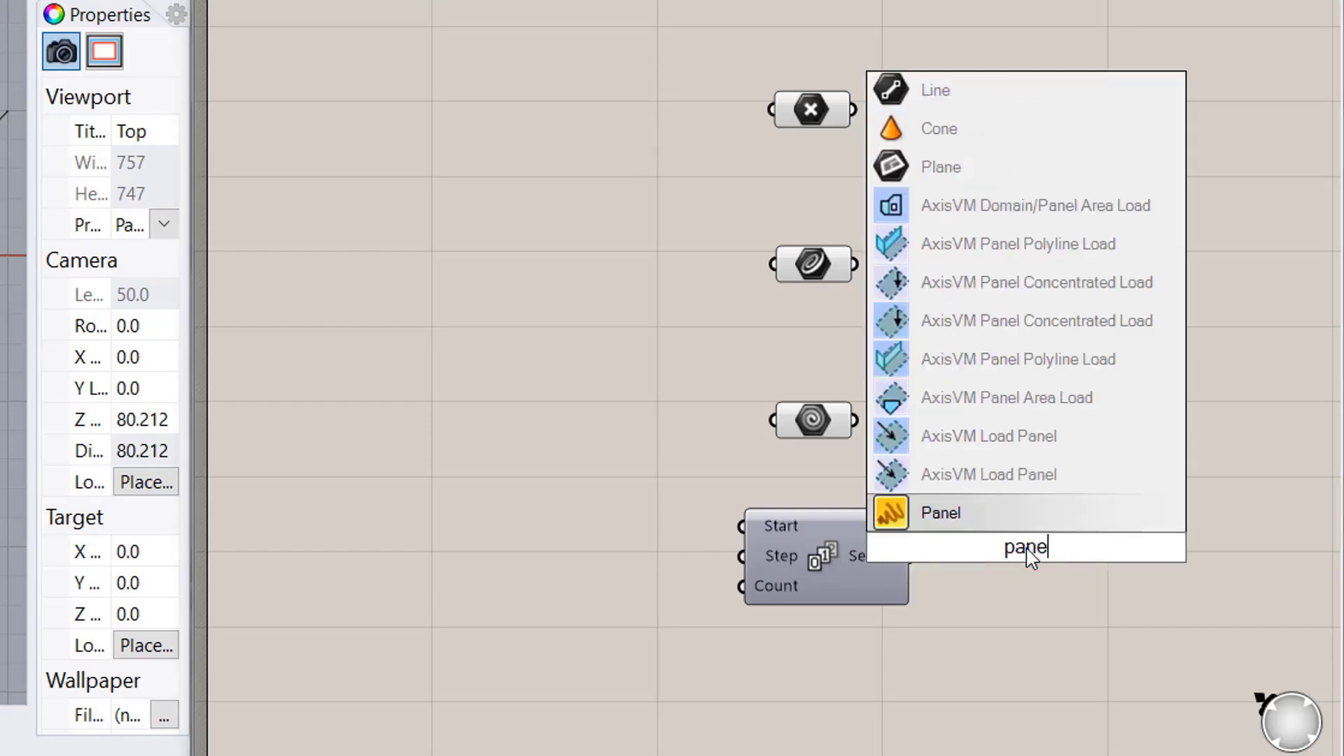
{"action": "type", "text": "l"}
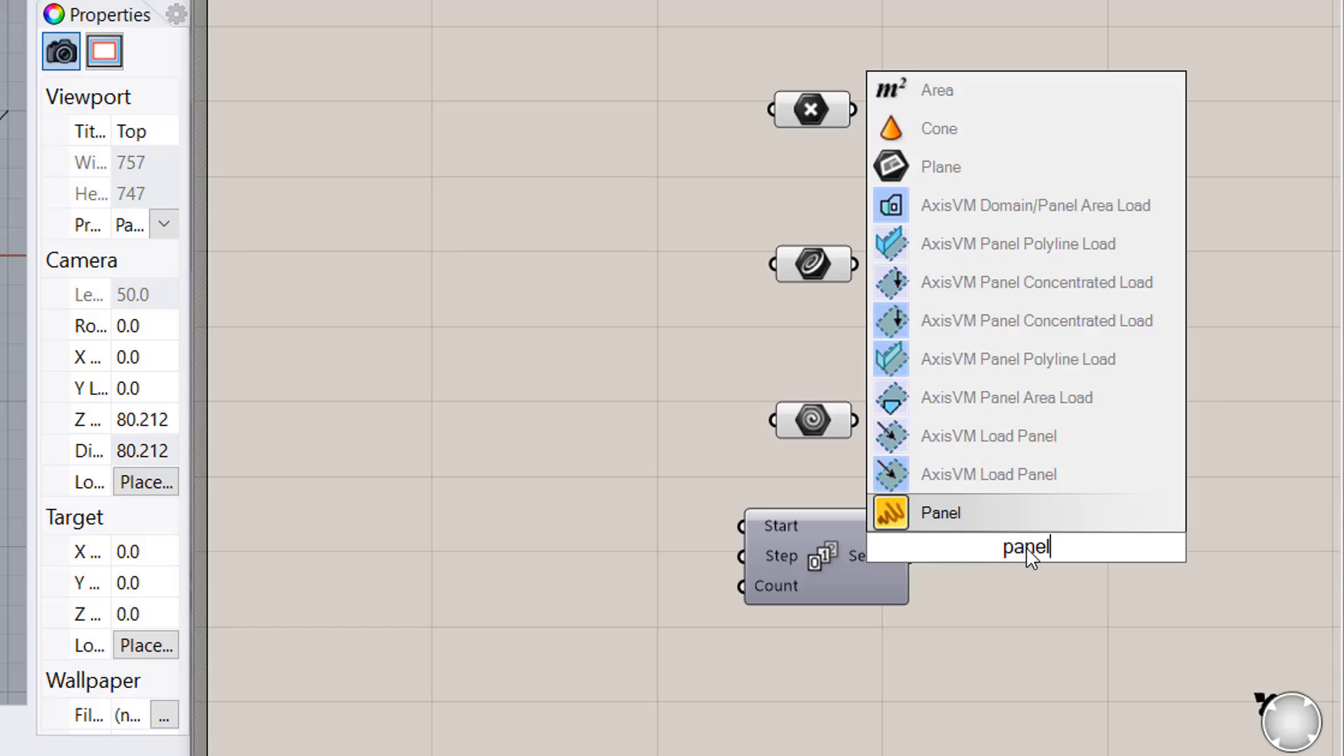
{"action": "key", "text": "Return"}
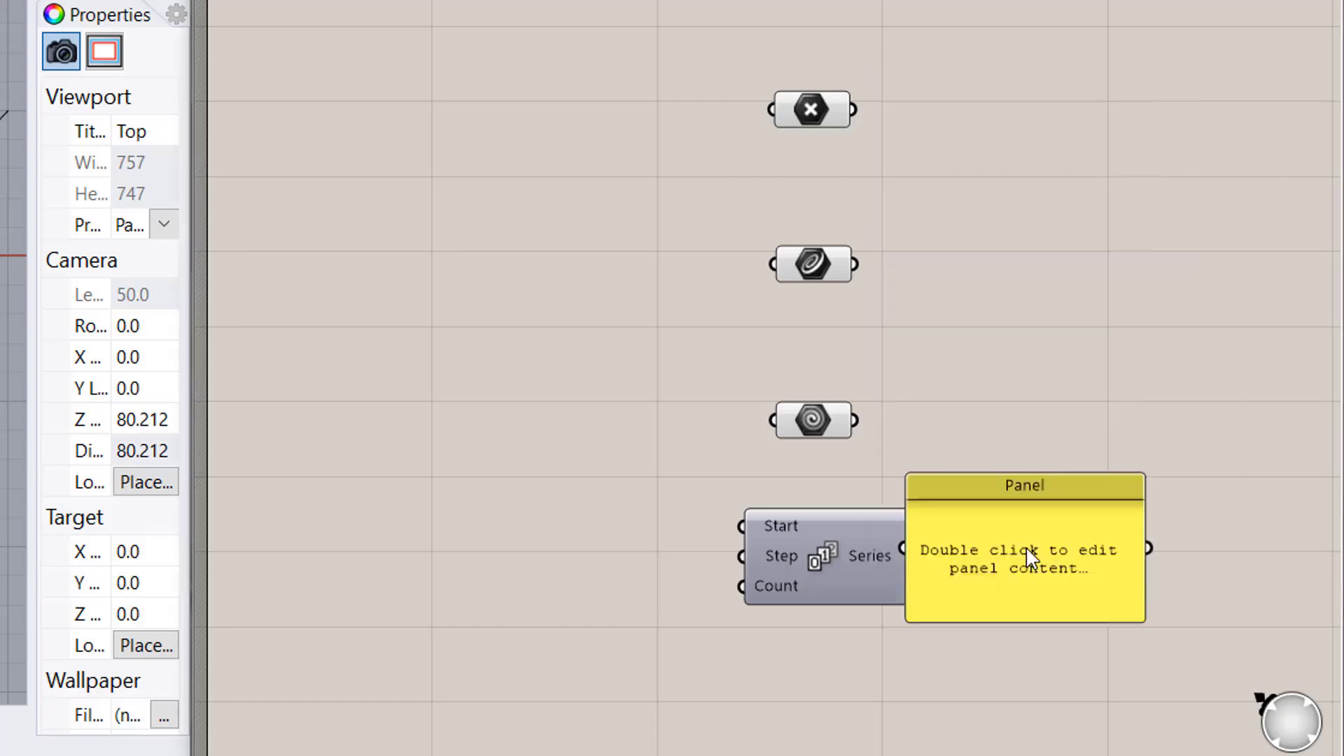
Step: Move the Panel clear of the Series component's output and remove its title
{"action": "left_click_drag", "start_coordinate": [1072, 551], "coordinate": [1091, 560]}
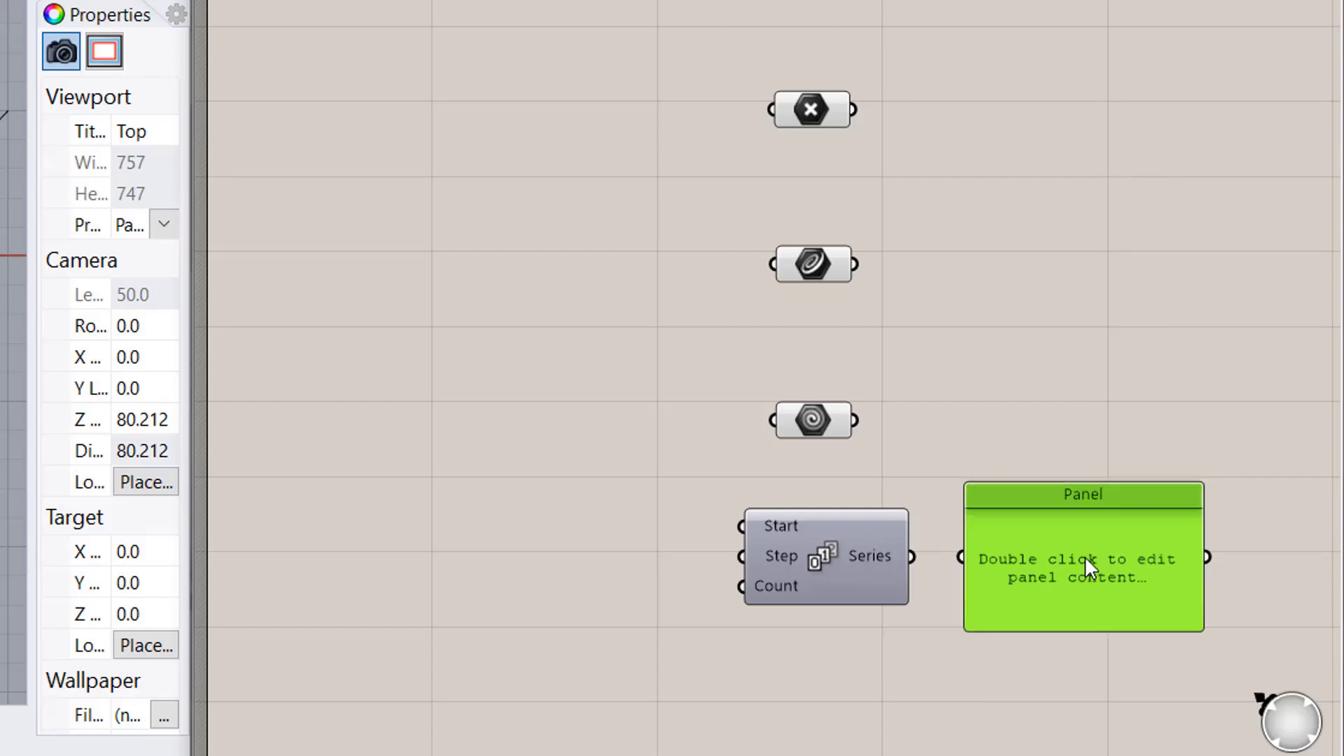
{"action": "right_click", "coordinate": [1054, 556]}
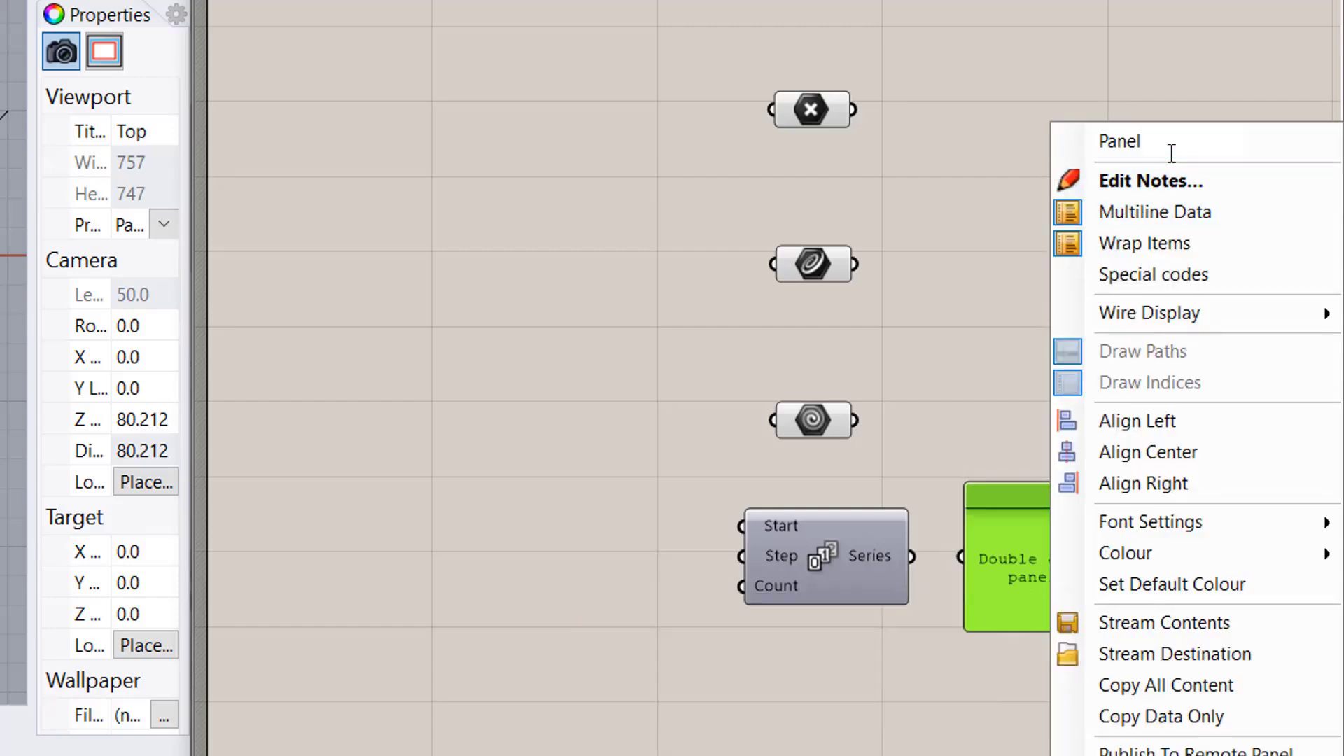
{"action": "left_click", "coordinate": [1171, 147]}
{"action": "left_click_drag", "start_coordinate": [1162, 142], "coordinate": [1064, 129]}
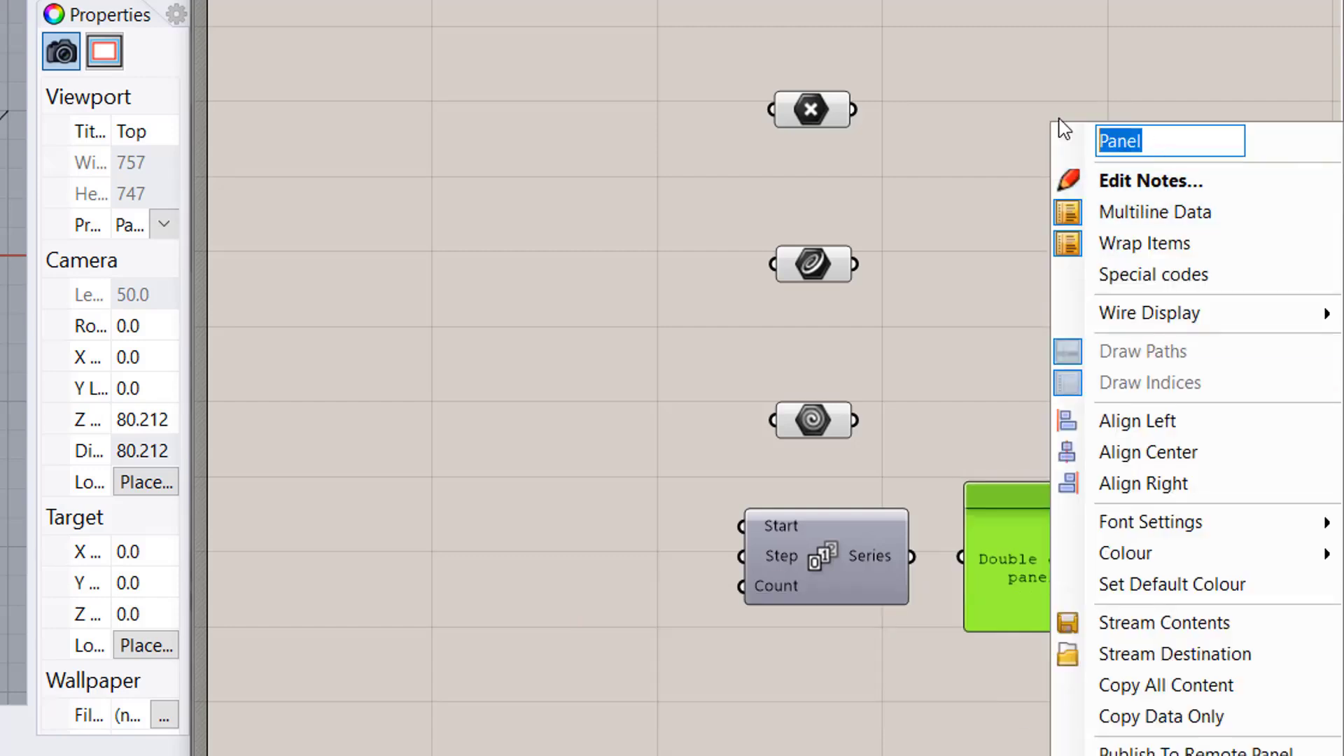
{"action": "key", "text": "BackSpace"}
{"action": "key", "text": "Return"}
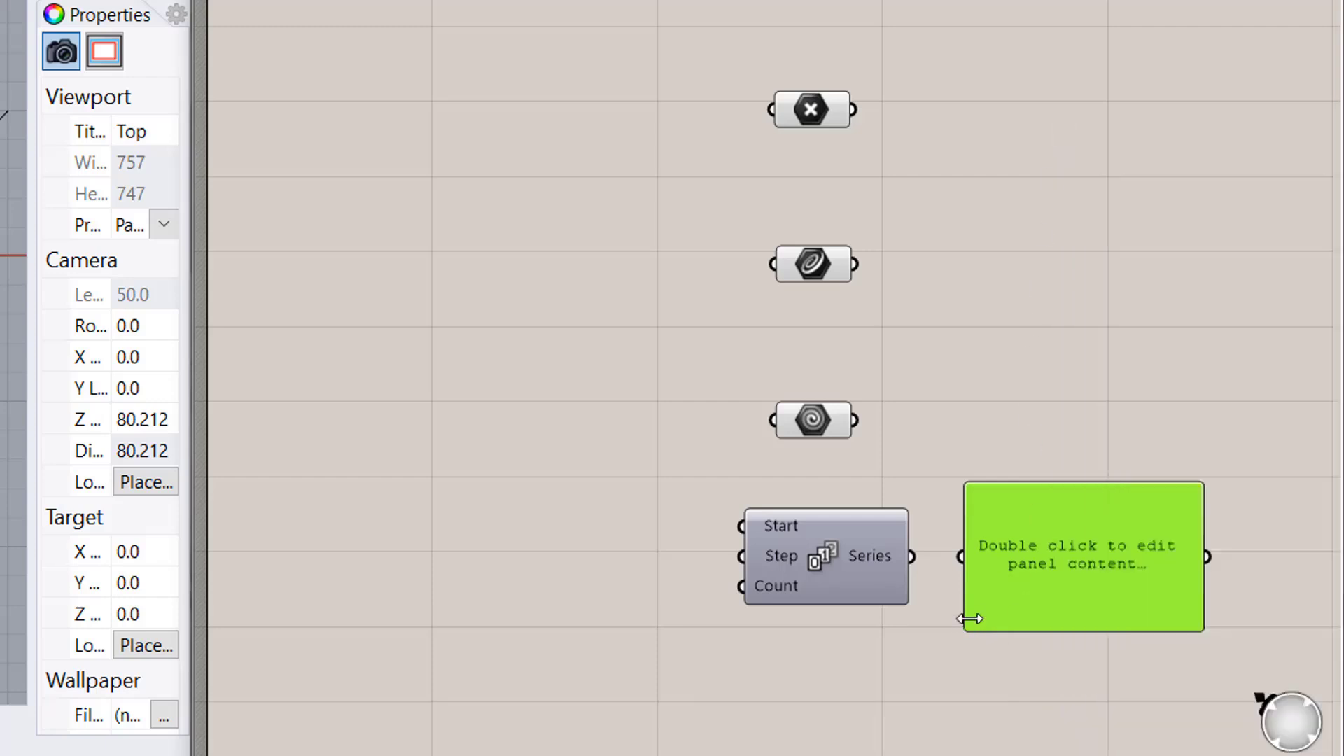
Step: Connect the Series output to the Panel and enlarge the Panel to show the whole list
{"action": "left_click_drag", "start_coordinate": [921, 554], "coordinate": [960, 556]}
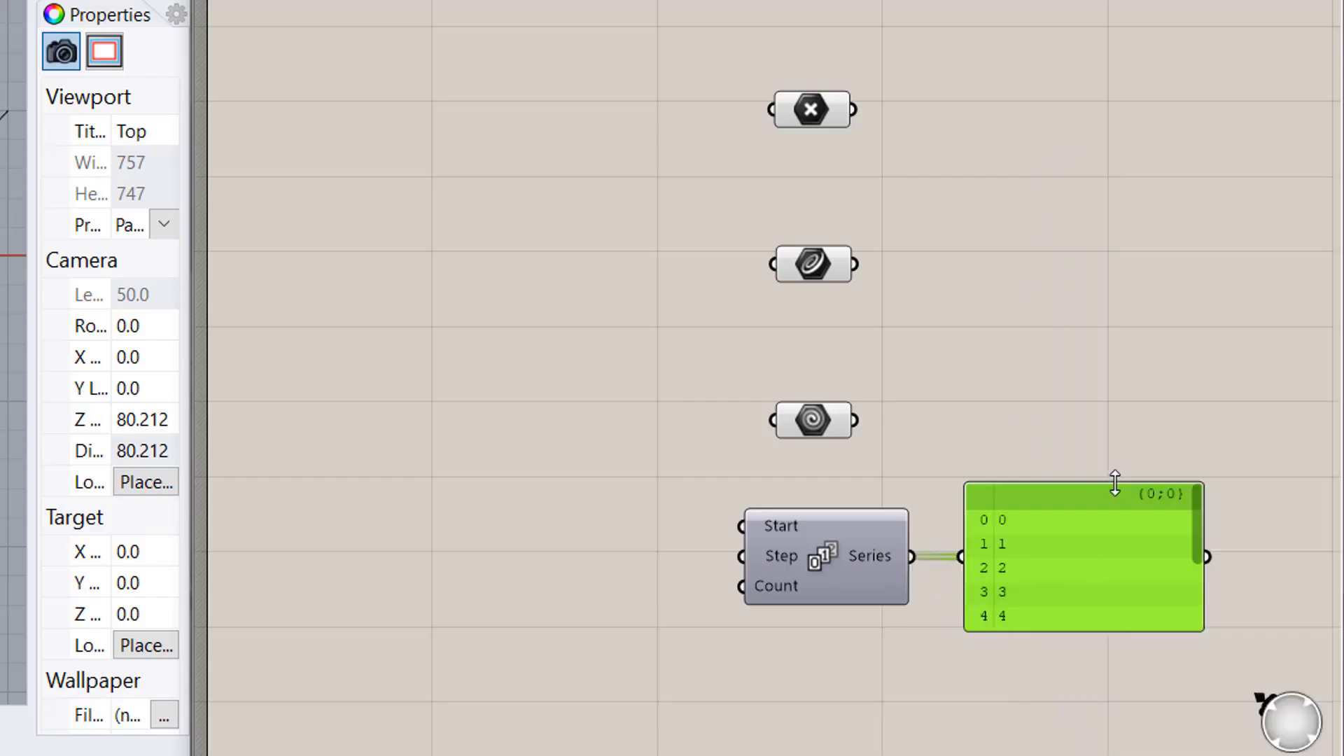
{"action": "left_click_drag", "start_coordinate": [1113, 481], "coordinate": [1098, 339]}
{"action": "left_click_drag", "start_coordinate": [1072, 481], "coordinate": [1077, 549]}
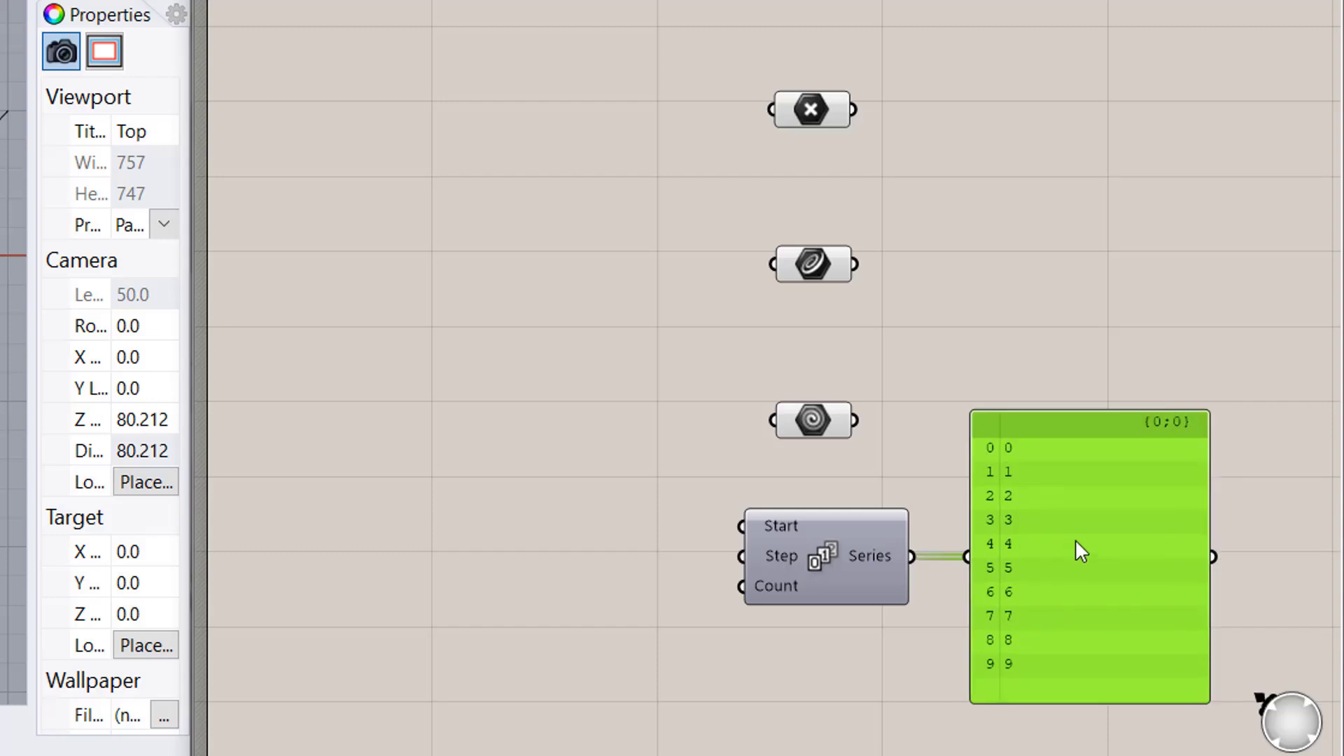
{"action": "left_click", "coordinate": [822, 674]}
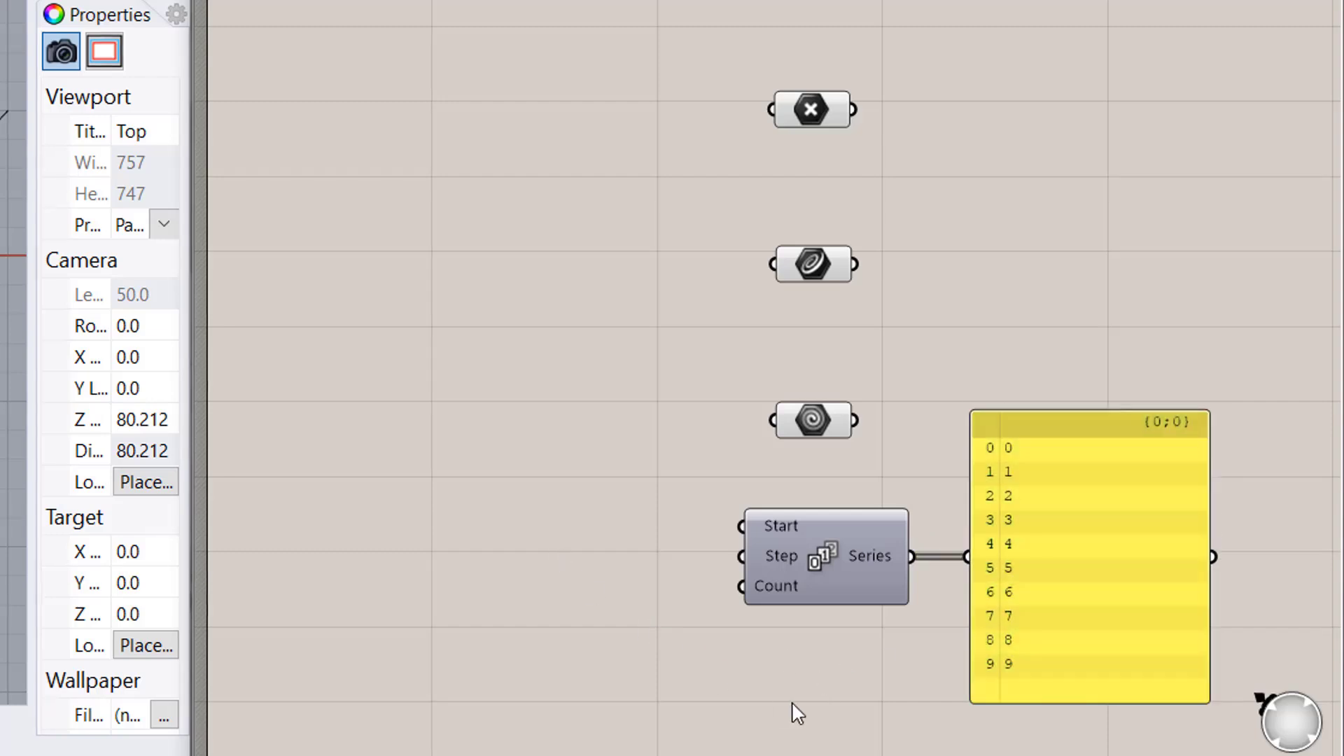
Step: Add a number slider with the value 10 and place it beside the Series component's Start input
{"action": "right_click_drag", "start_coordinate": [798, 711], "coordinate": [700, 561]}
{"action": "scroll", "coordinate": [814, 553], "scroll_direction": "up", "scroll_amount": 2}
{"action": "scroll", "coordinate": [814, 552], "scroll_direction": "up", "scroll_amount": 2}
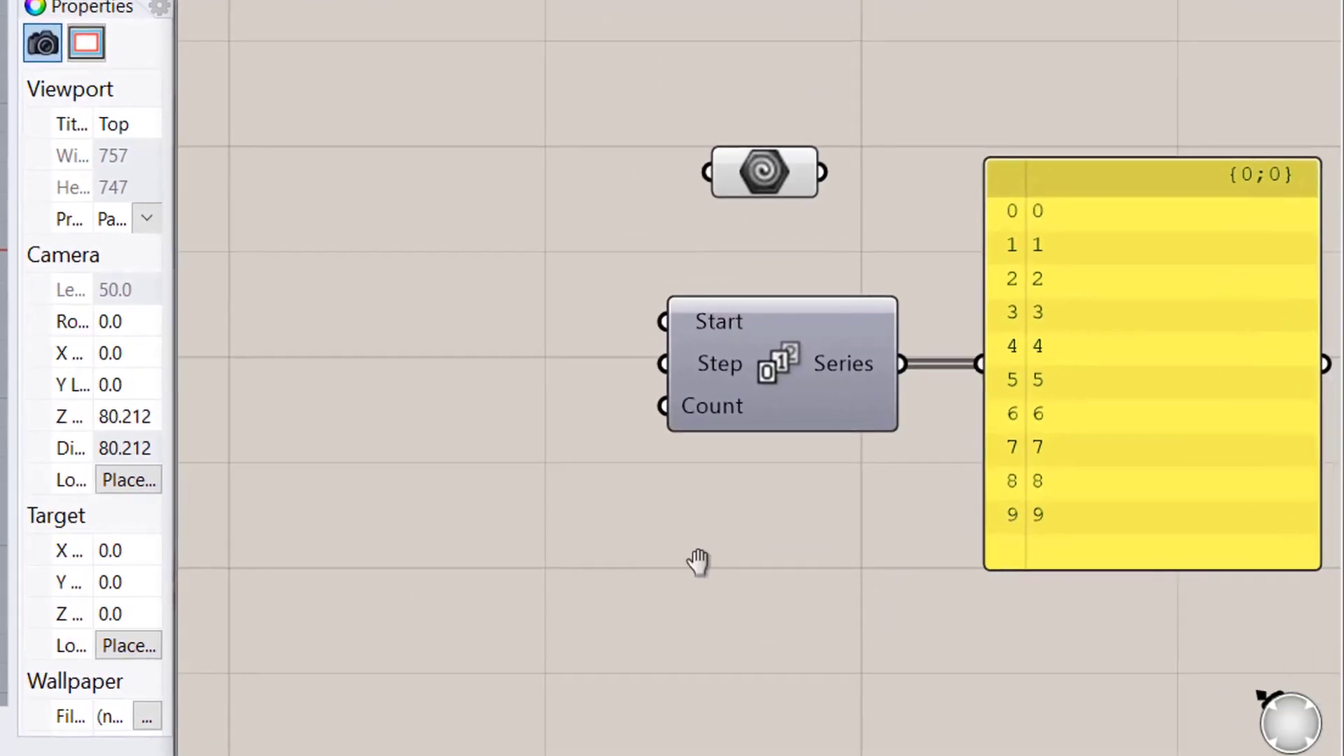
{"action": "double_click", "coordinate": [226, 308]}
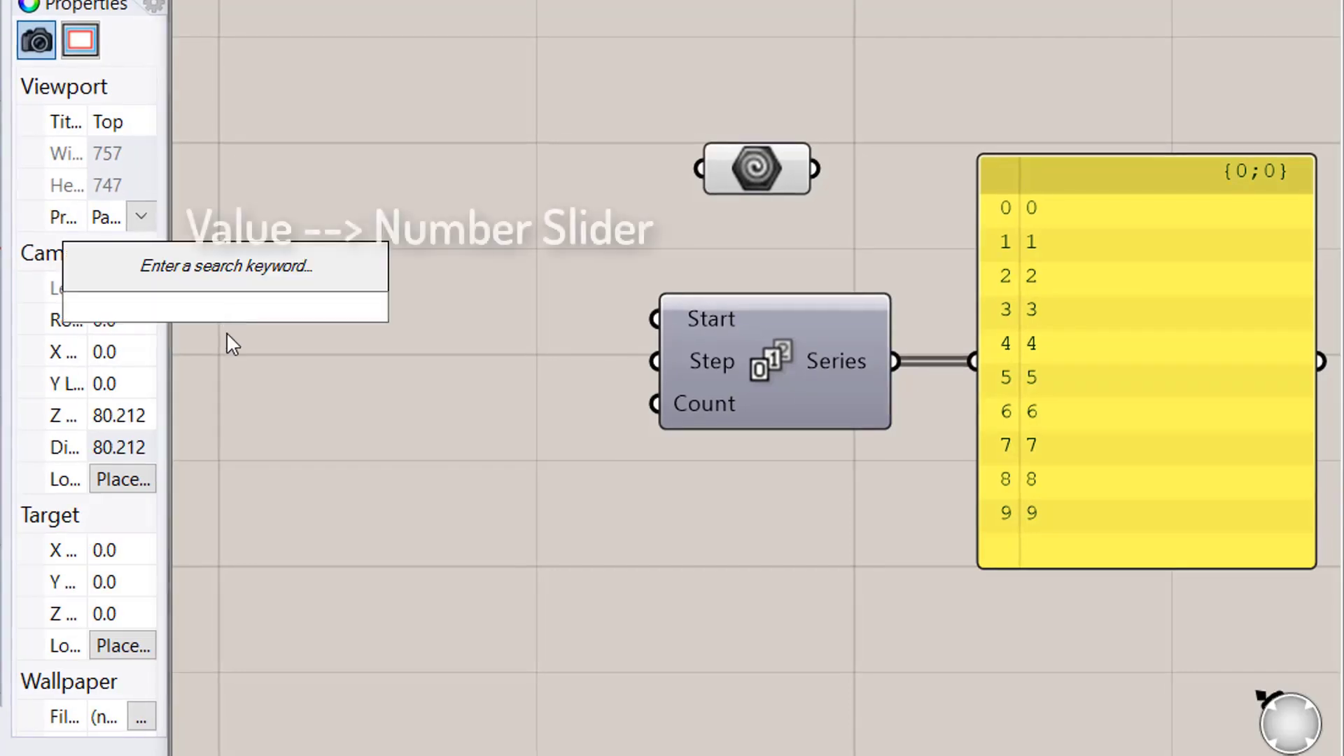
{"action": "type", "text": "10"}
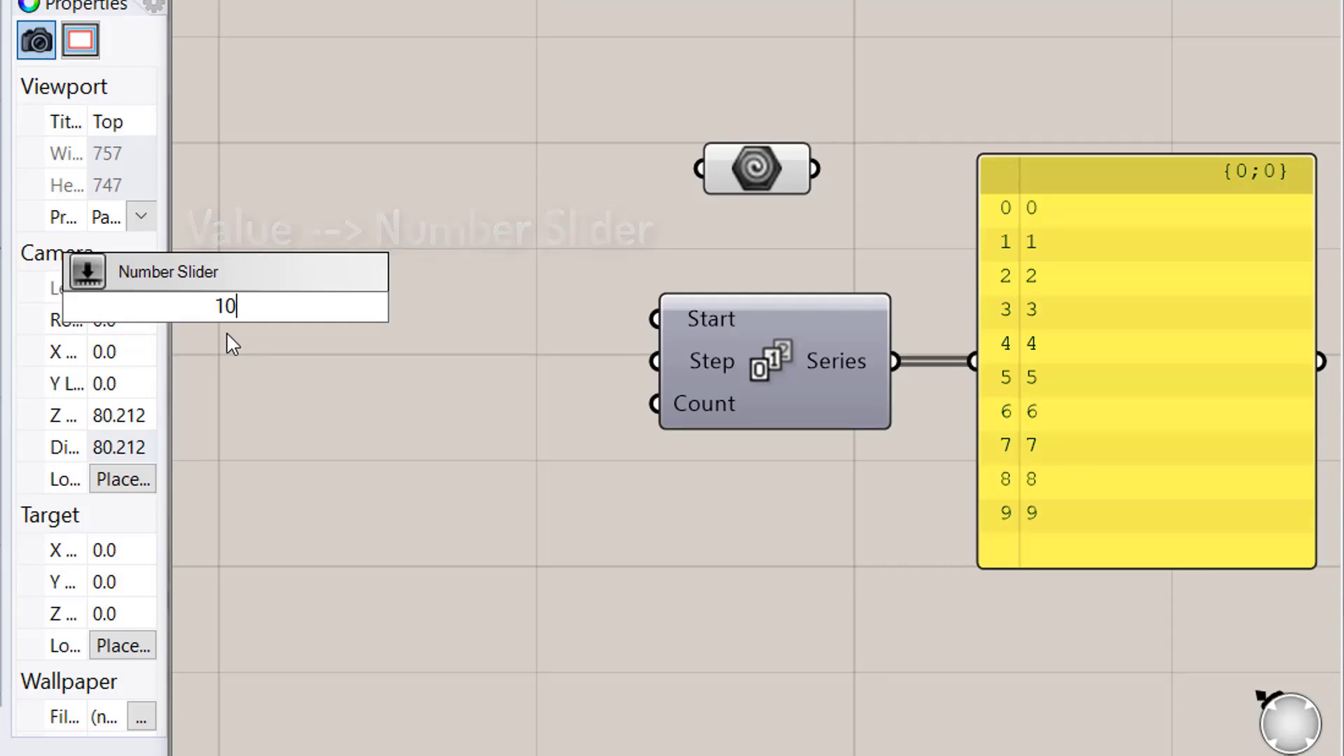
{"action": "key", "text": "Return"}
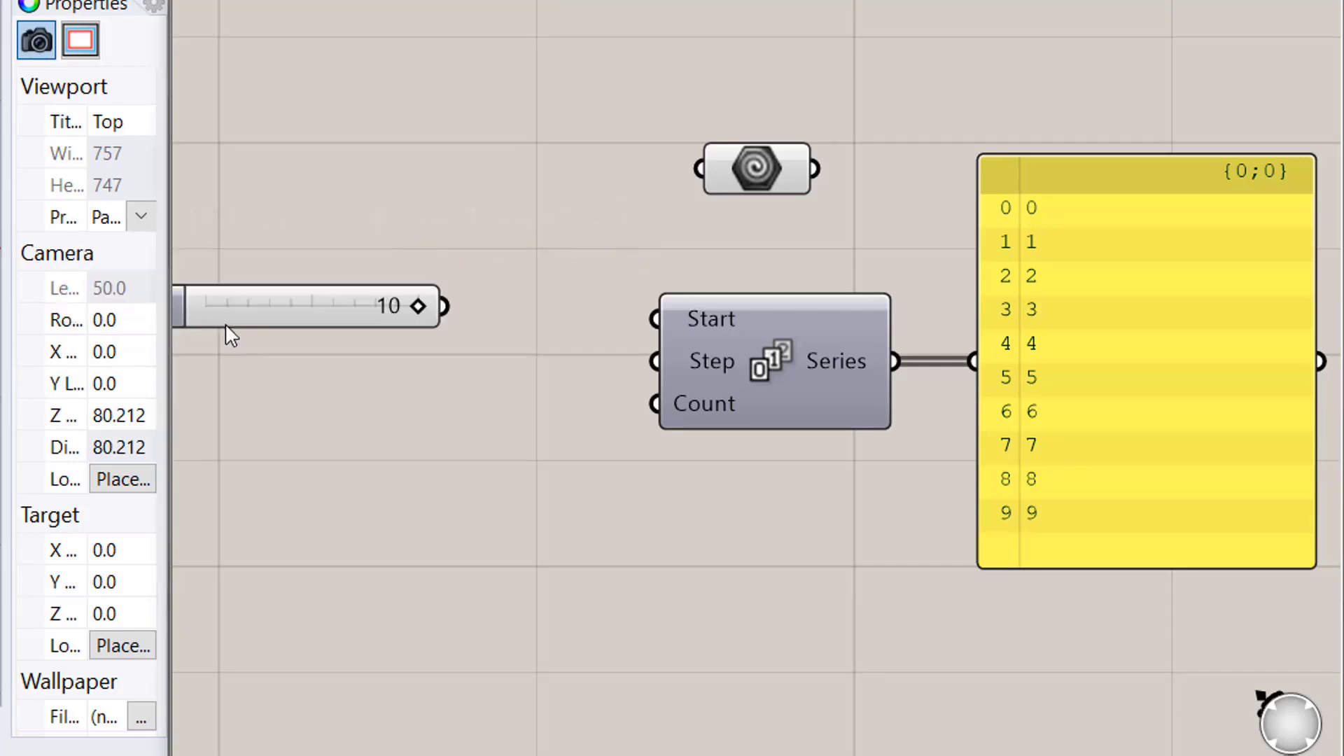
{"action": "left_click_drag", "start_coordinate": [187, 308], "coordinate": [340, 322]}
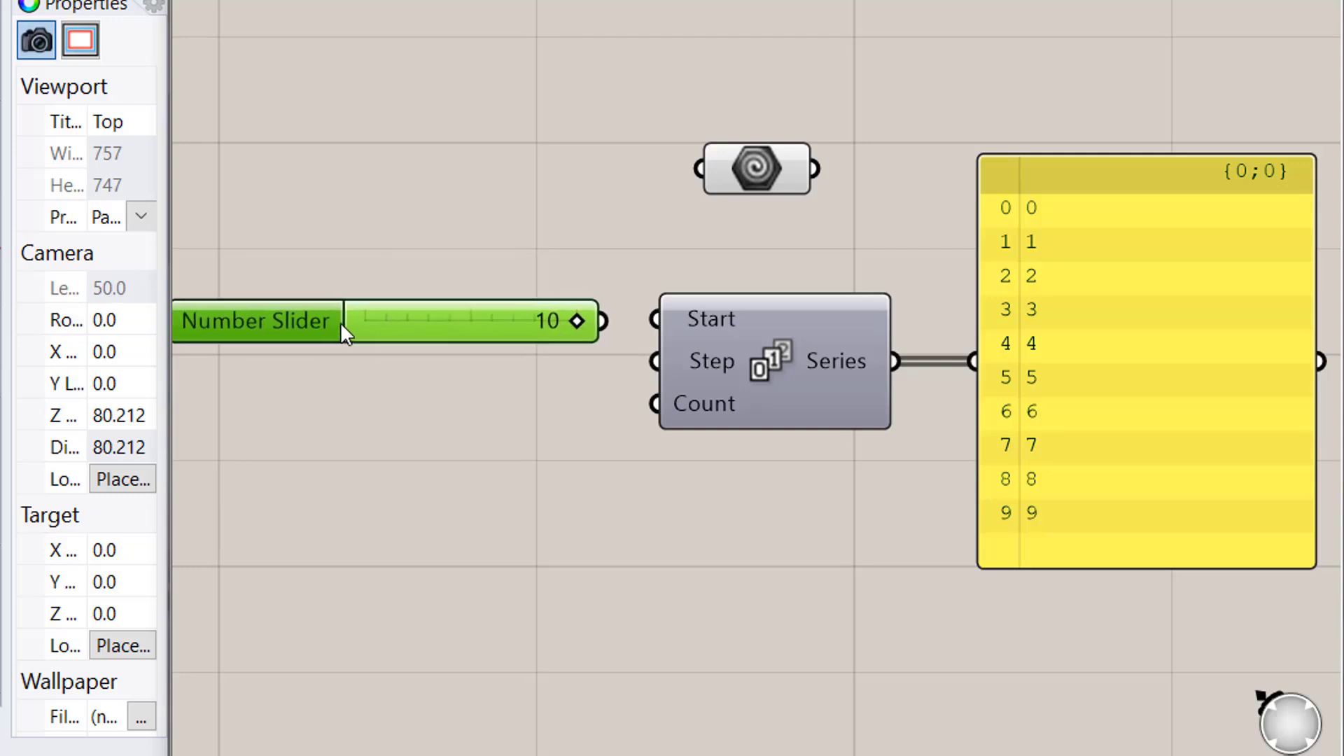
Step: Rename the number slider to "Start" and connect it to the Series component's Start input
{"action": "right_click", "coordinate": [293, 325]}
{"action": "left_click_drag", "start_coordinate": [468, 346], "coordinate": [261, 371]}
{"action": "type", "text": "Start"}
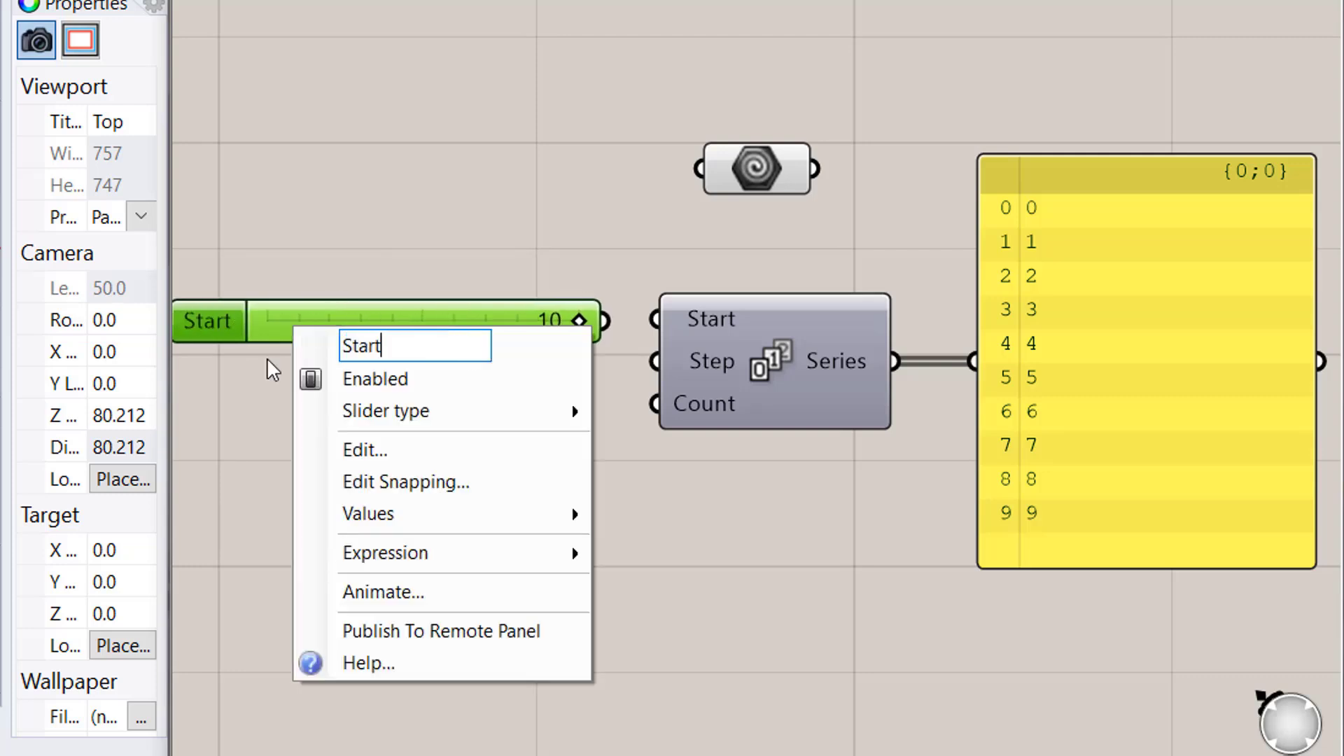
{"action": "key", "text": "Return"}
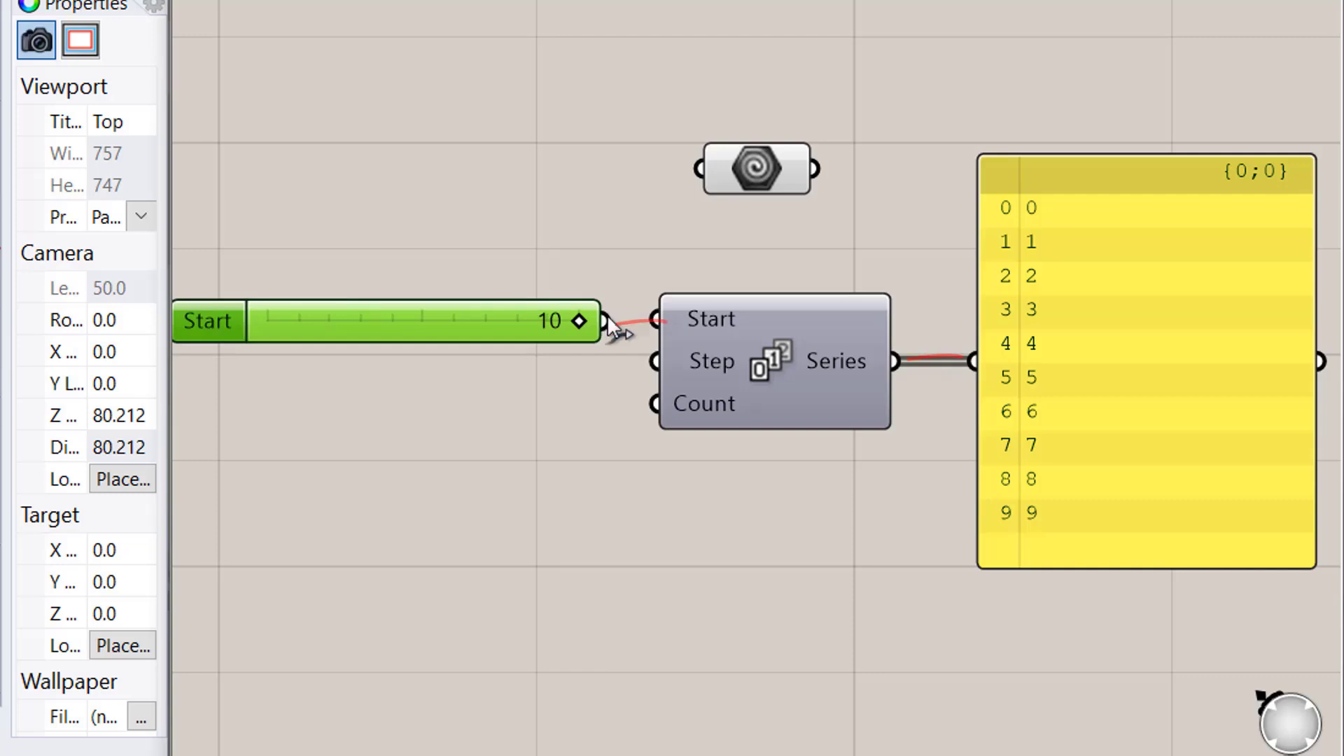
{"action": "left_click_drag", "start_coordinate": [605, 321], "coordinate": [656, 320]}
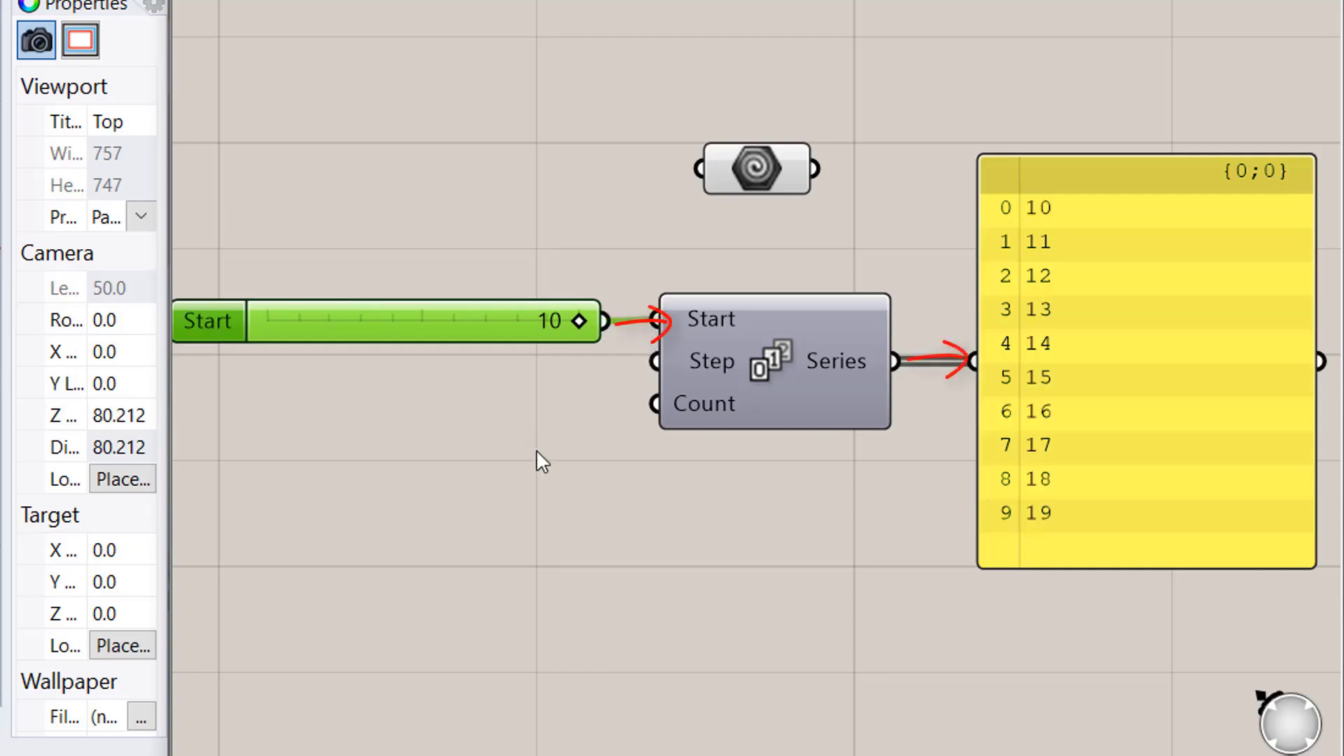
Step: Add a panel containing 10 below the Start slider and connect it to the Series component's Step input
{"action": "double_click", "coordinate": [482, 389]}
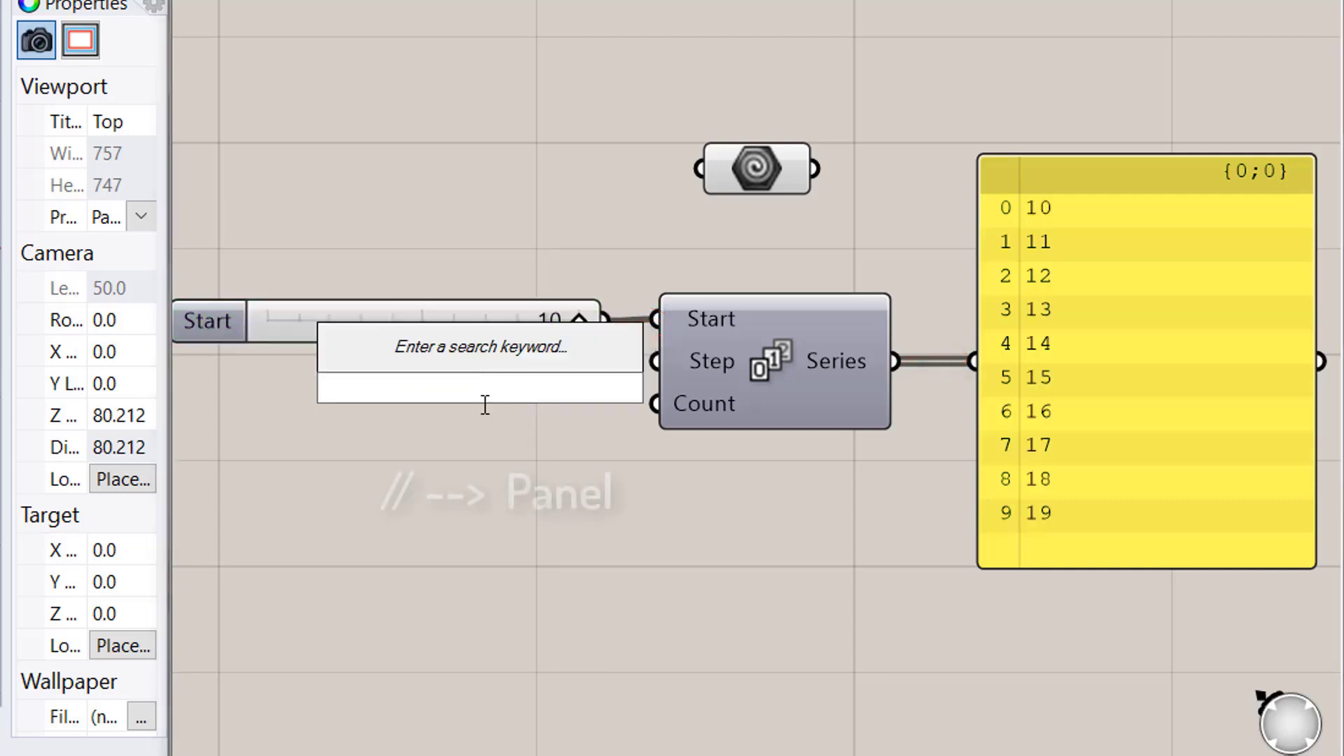
{"action": "type", "text": "//10"}
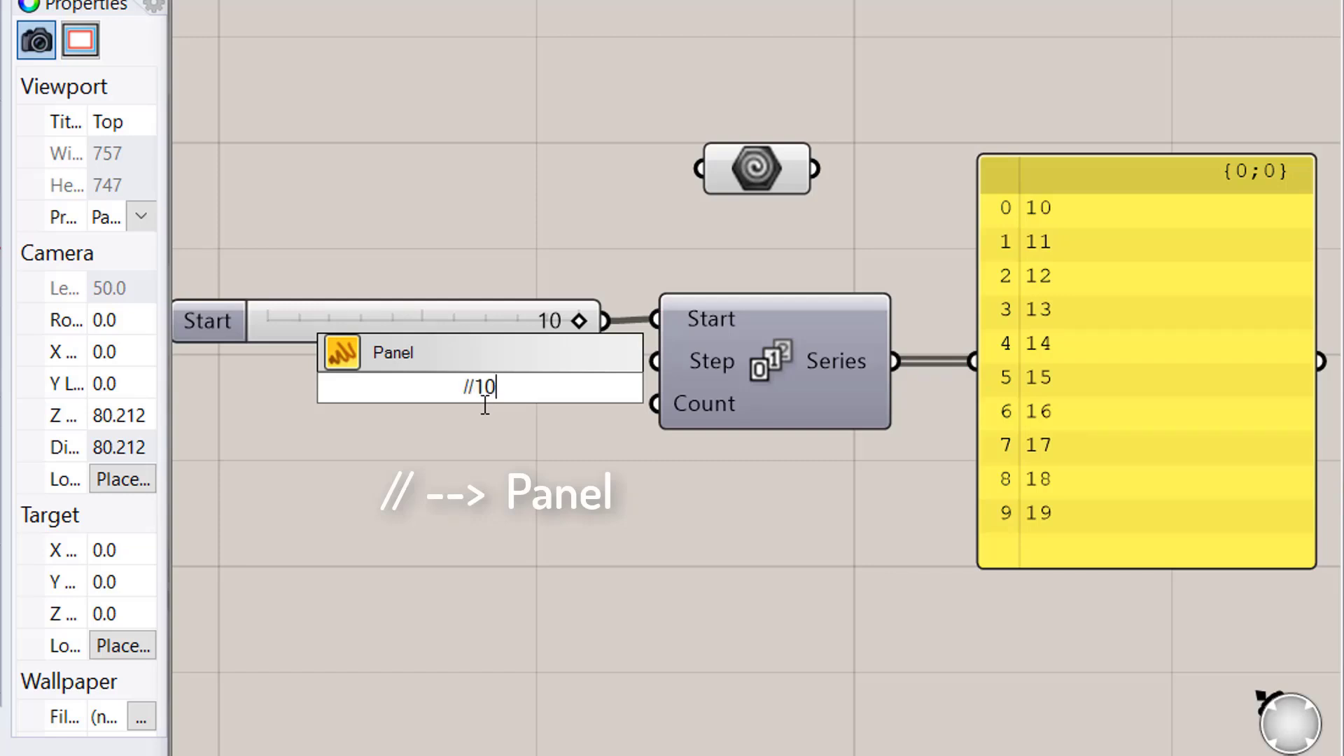
{"action": "key", "text": "Return"}
{"action": "left_click_drag", "start_coordinate": [522, 385], "coordinate": [642, 361]}
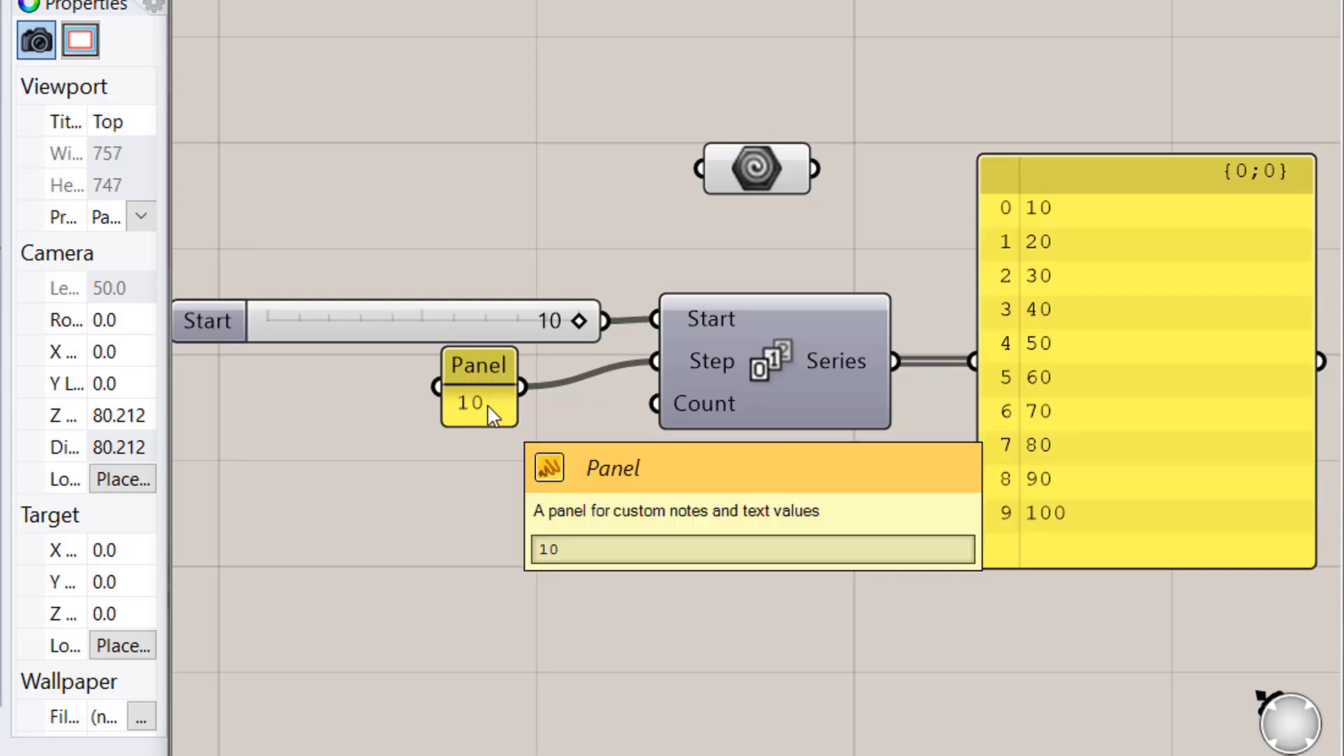
Step: Duplicate the Step panel below it, connect the copy to the Series component's Count input and set its content to 4
{"action": "left_click_drag", "start_coordinate": [485, 405], "coordinate": [655, 405], "text": "alt"}
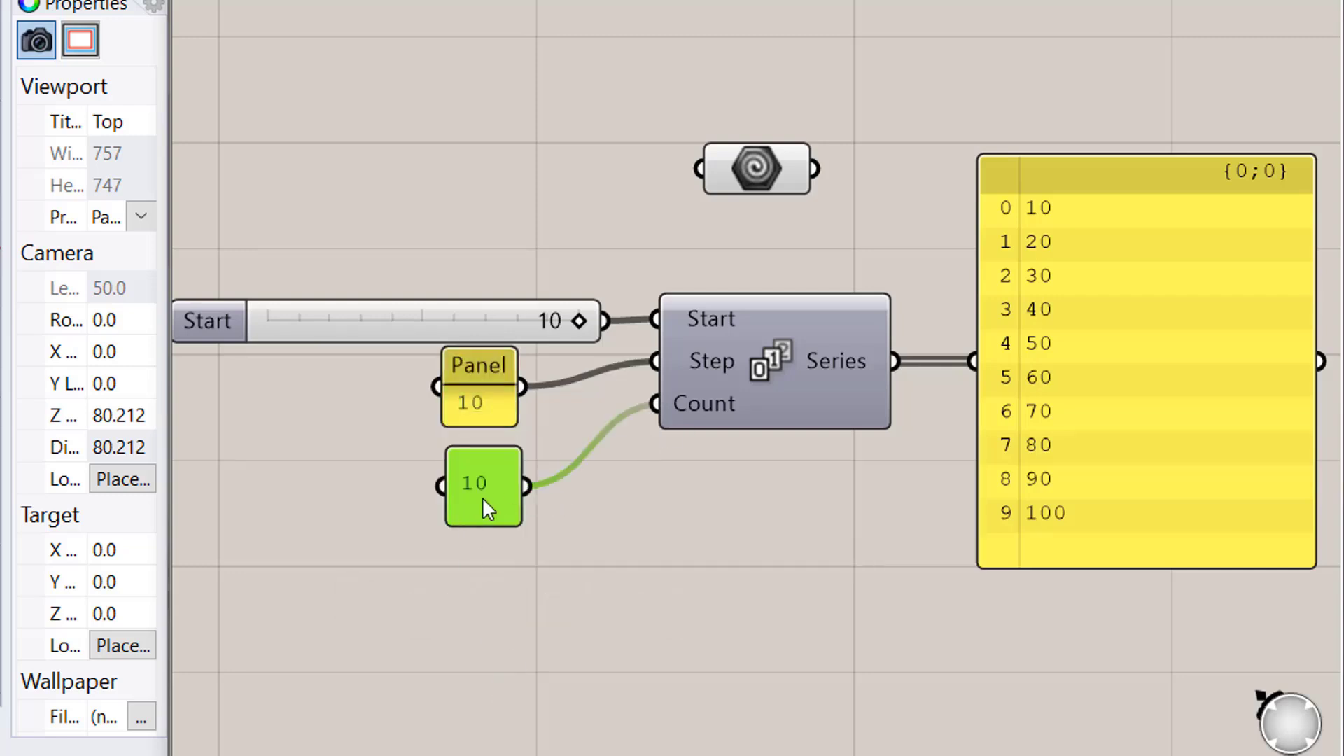
{"action": "double_click", "coordinate": [481, 497]}
{"action": "type", "text": "4"}
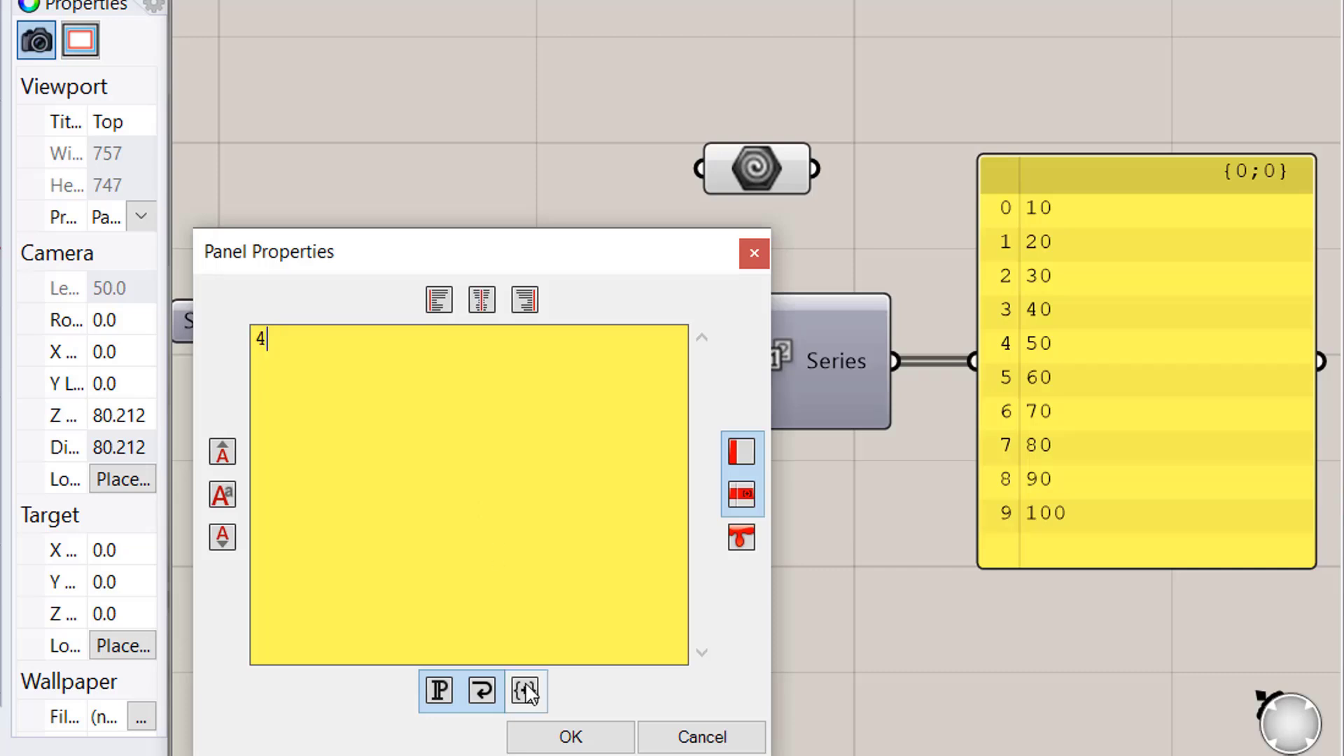
{"action": "left_click", "coordinate": [570, 737]}
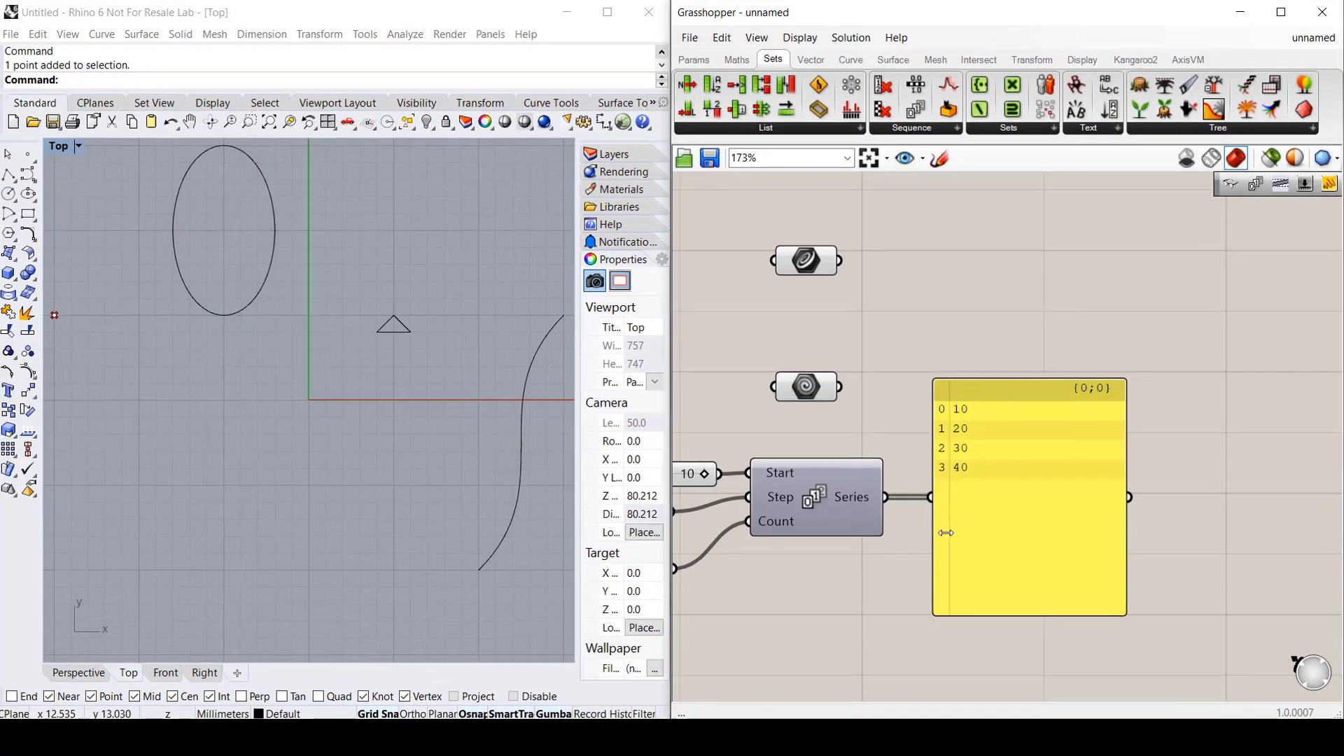
Step: Insert a Unit X vector component after Series, feeding its Factor from the Series output and sending its vectors to the relocated output panel
{"action": "left_click_drag", "start_coordinate": [1004, 395], "coordinate": [1046, 565]}
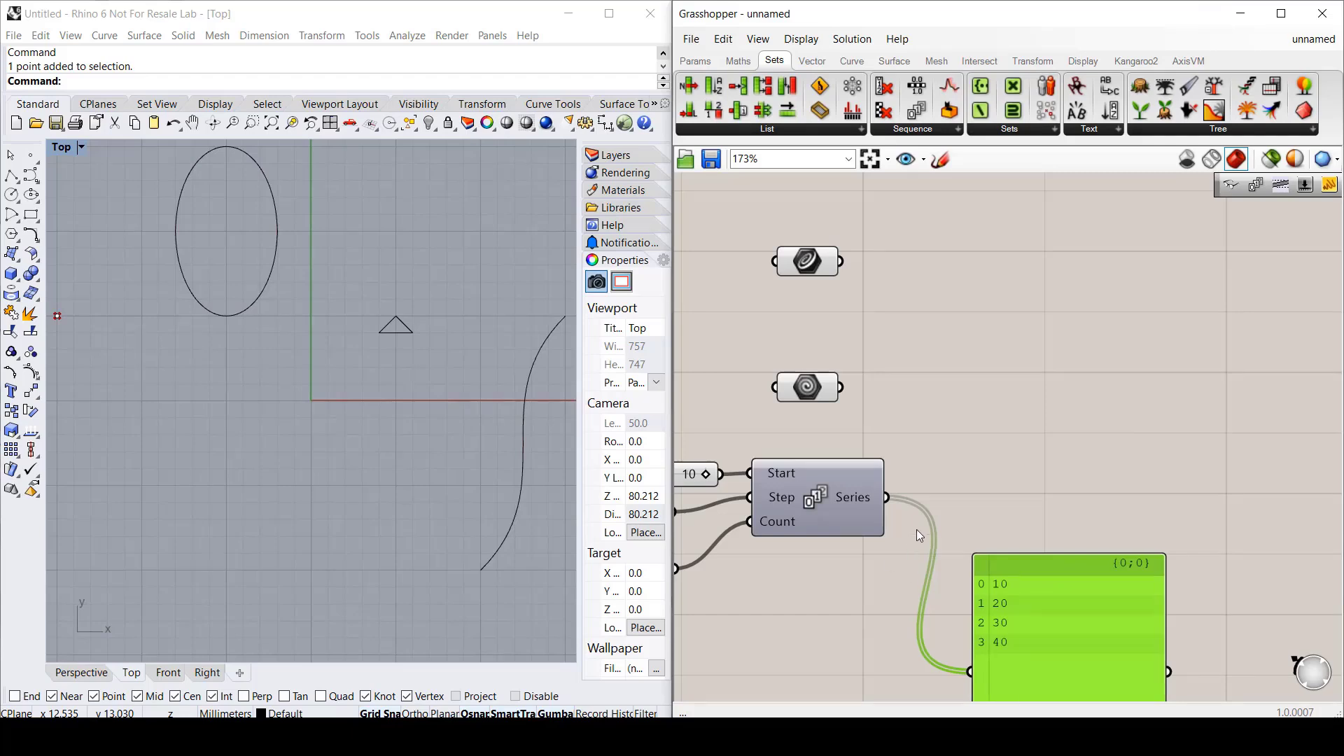
{"action": "left_click", "coordinate": [1015, 493]}
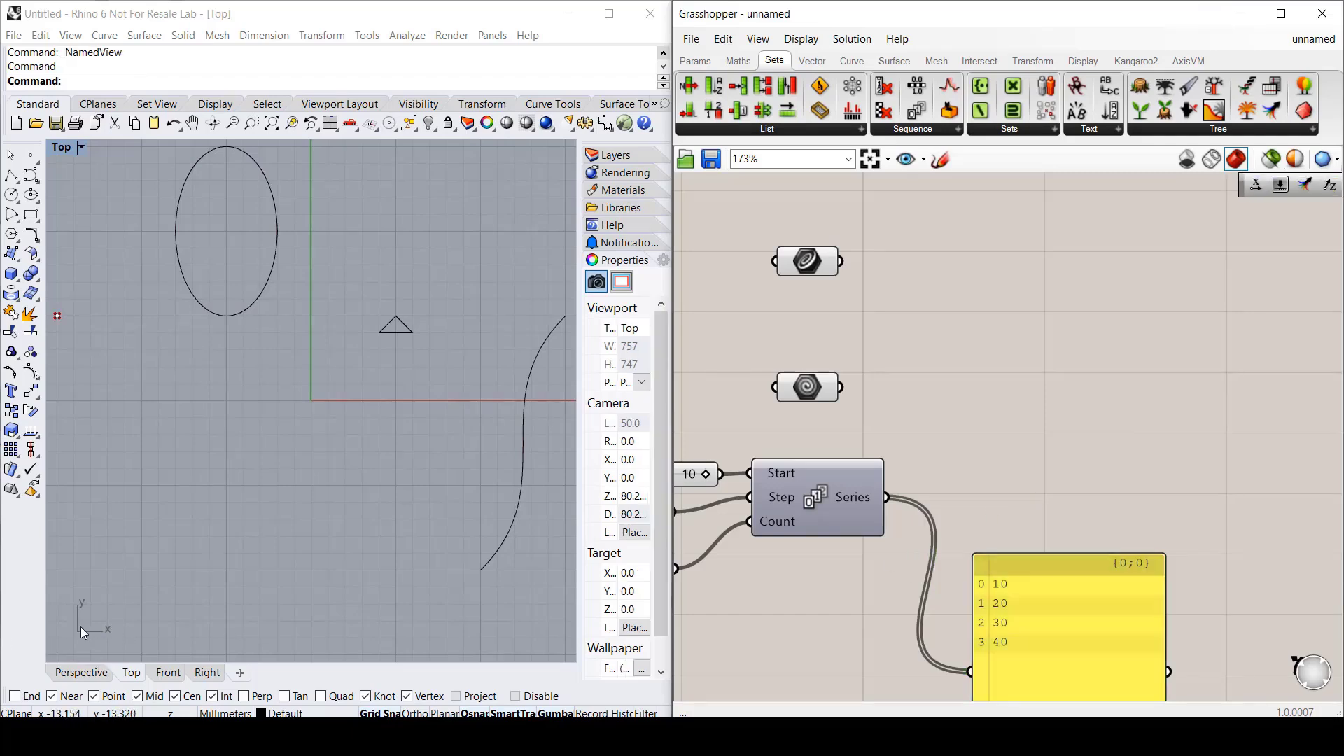
{"action": "left_click", "coordinate": [812, 61]}
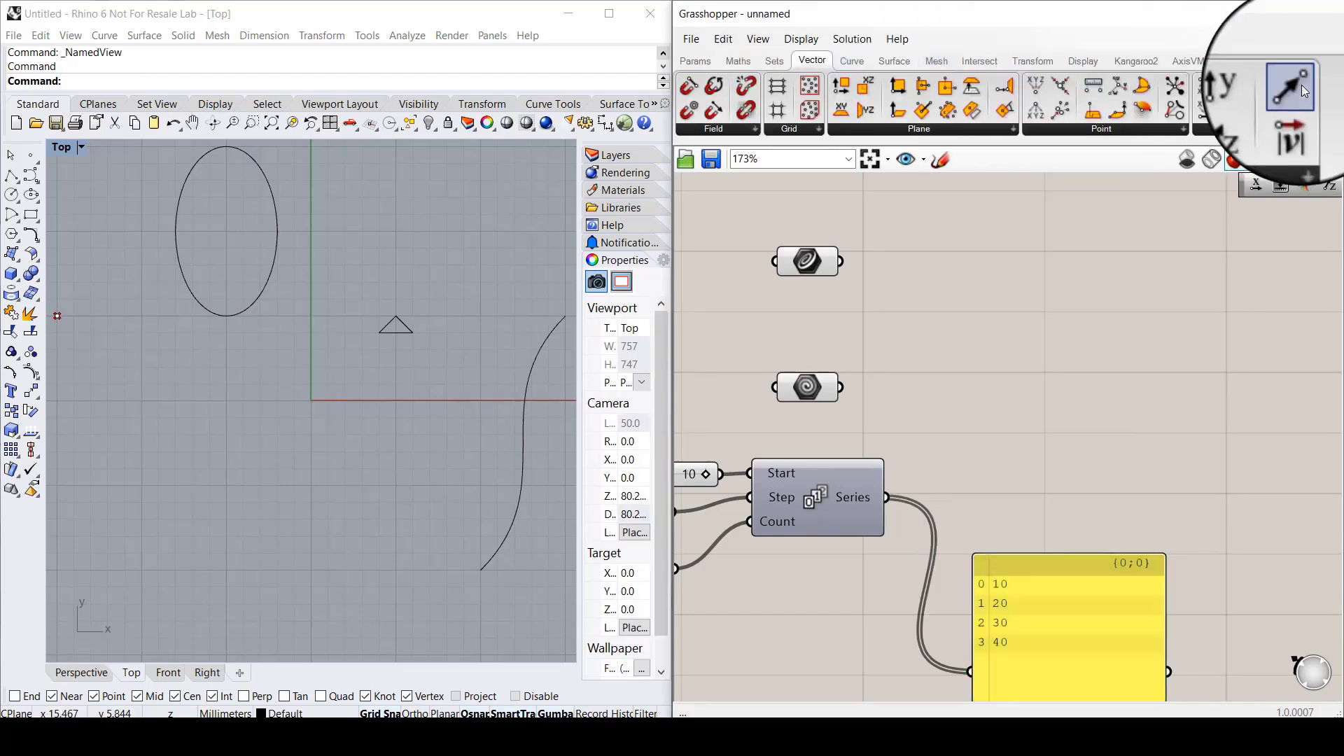
{"action": "left_click_drag", "start_coordinate": [1238, 110], "coordinate": [1020, 502]}
{"action": "left_click_drag", "start_coordinate": [885, 497], "coordinate": [937, 497]}
{"action": "left_click_drag", "start_coordinate": [983, 290], "coordinate": [1029, 462]}
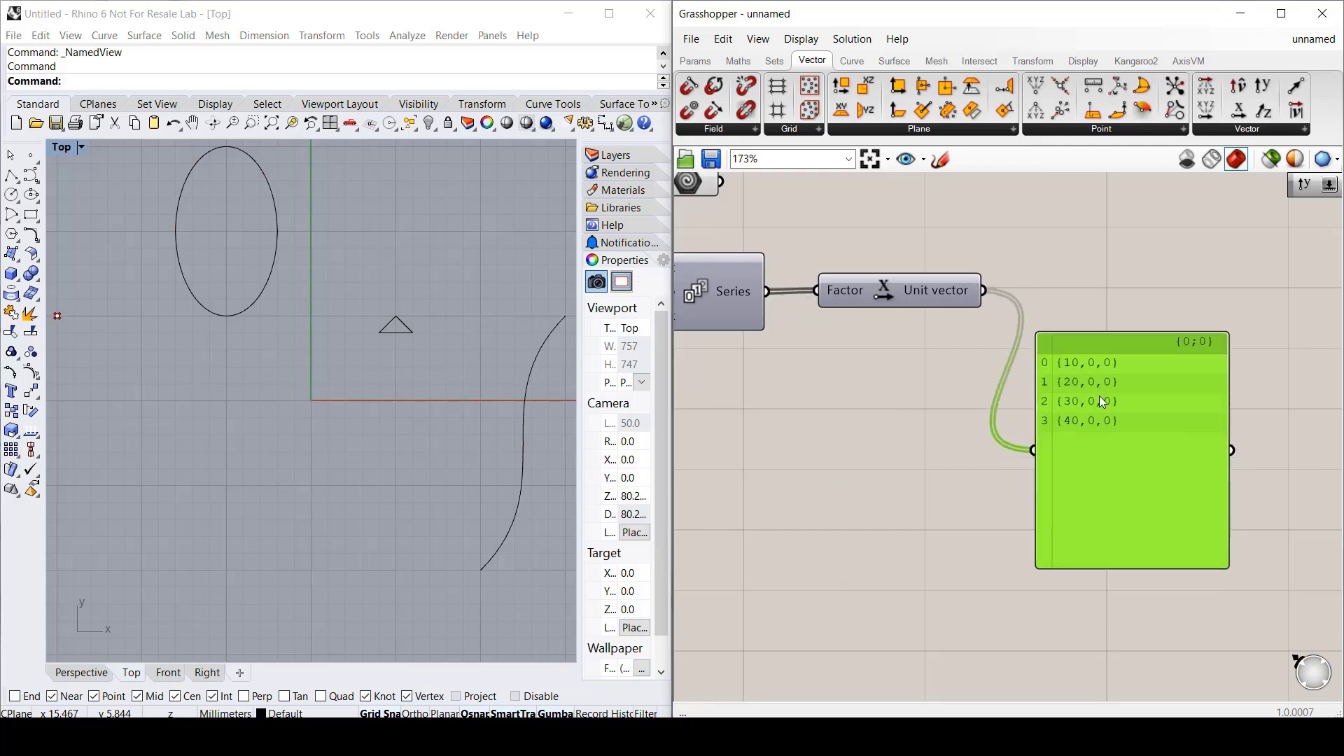
Step: Search for "move", add a Move component above the vector panel and reveal where it is located among the component tabs
{"action": "right_click_drag", "start_coordinate": [885, 219], "coordinate": [905, 469]}
{"action": "left_click", "coordinate": [1052, 425]}
{"action": "double_click", "coordinate": [1086, 426]}
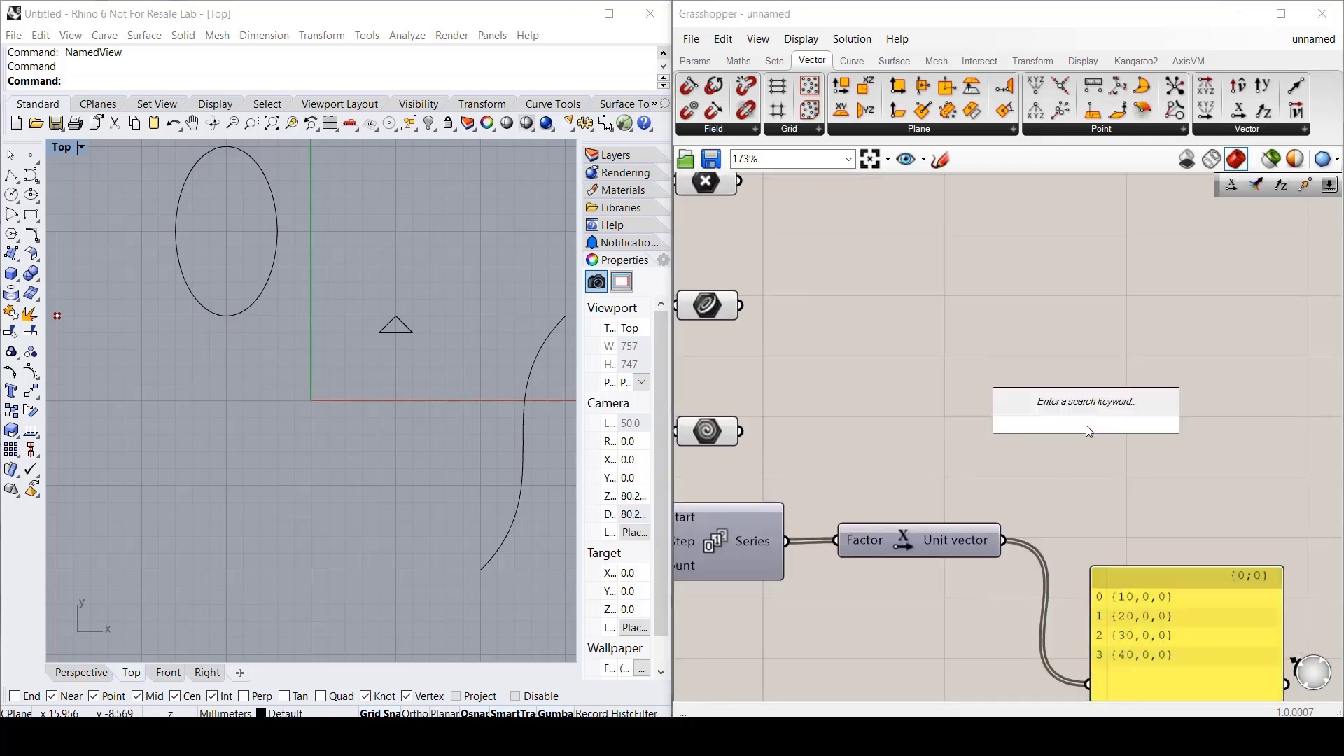
{"action": "type", "text": "move"}
{"action": "key", "text": "Return"}
{"action": "left_click_drag", "start_coordinate": [1110, 437], "coordinate": [1124, 448]}
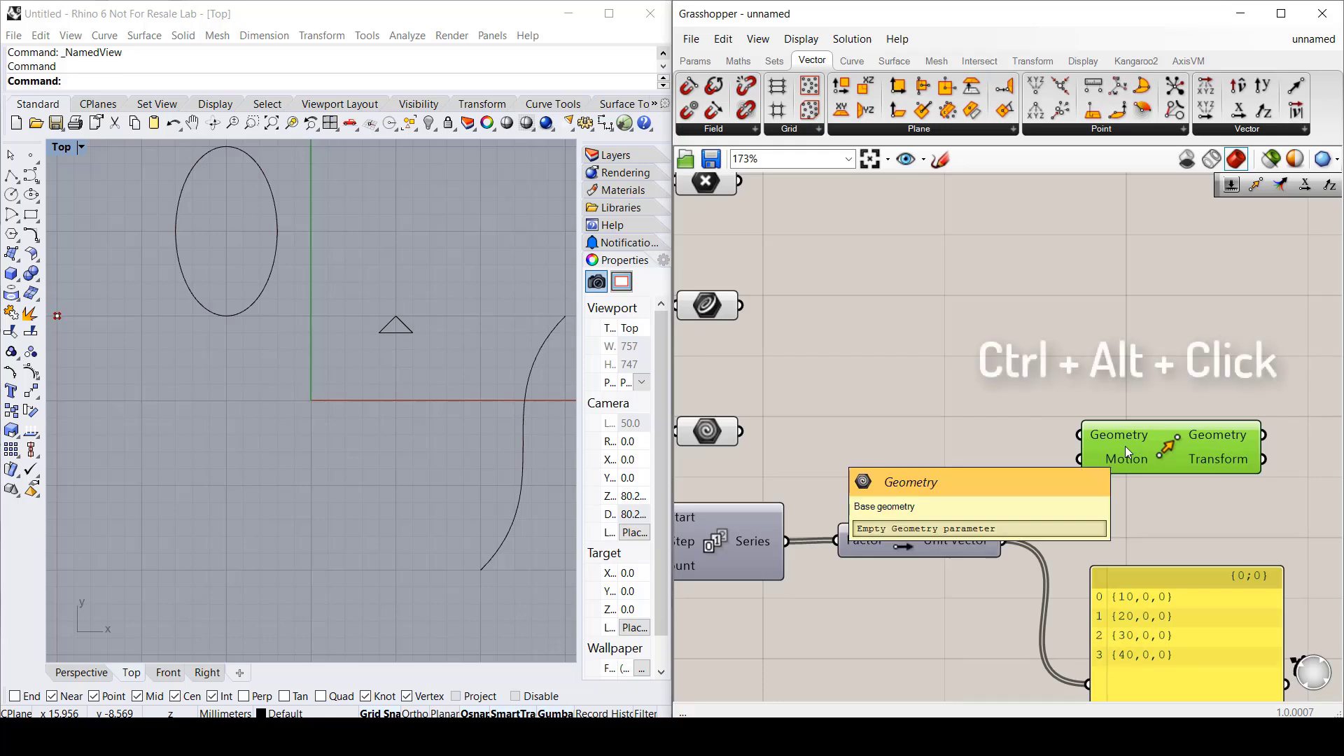
{"action": "left_click", "coordinate": [1169, 448], "text": "ctrl+alt"}
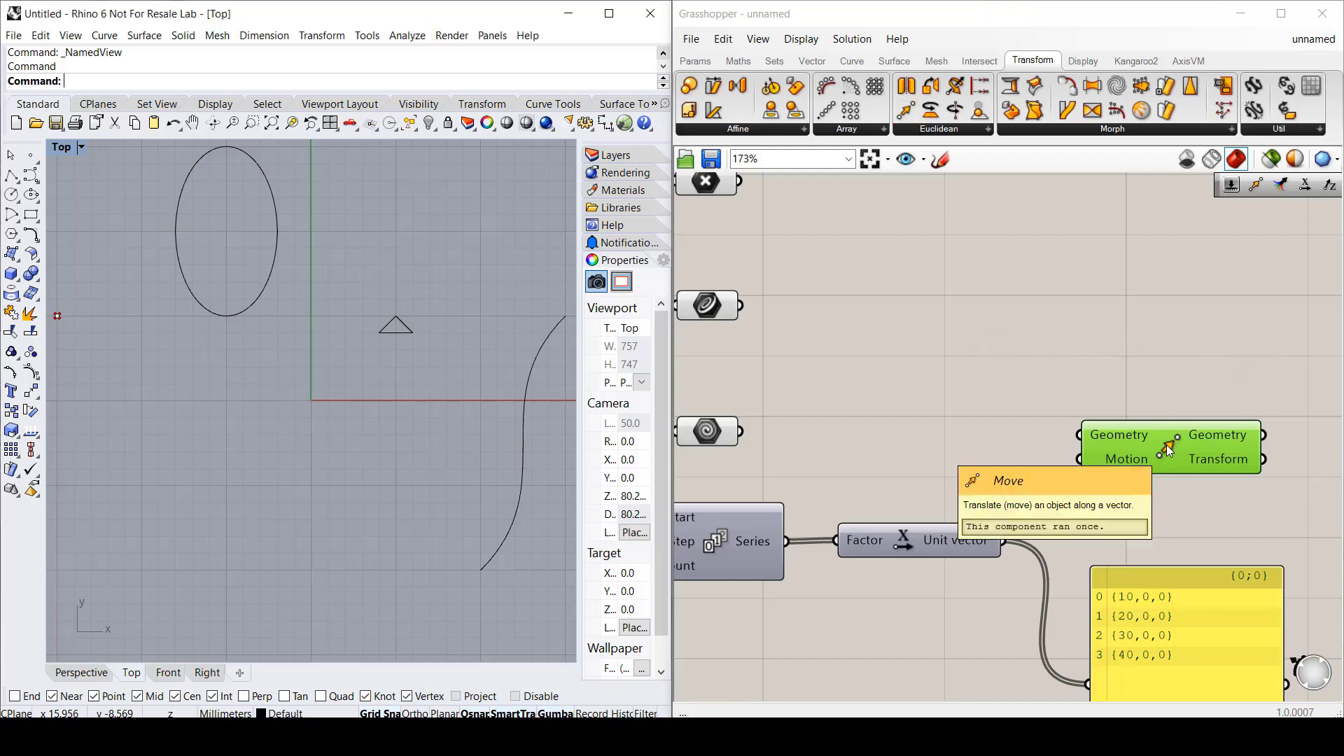
Step: Connect the Geometry parameter to the Move component's Geometry input and the unit vector output to its Motion input
{"action": "scroll", "coordinate": [89, 448], "scroll_direction": "down", "scroll_amount": 5}
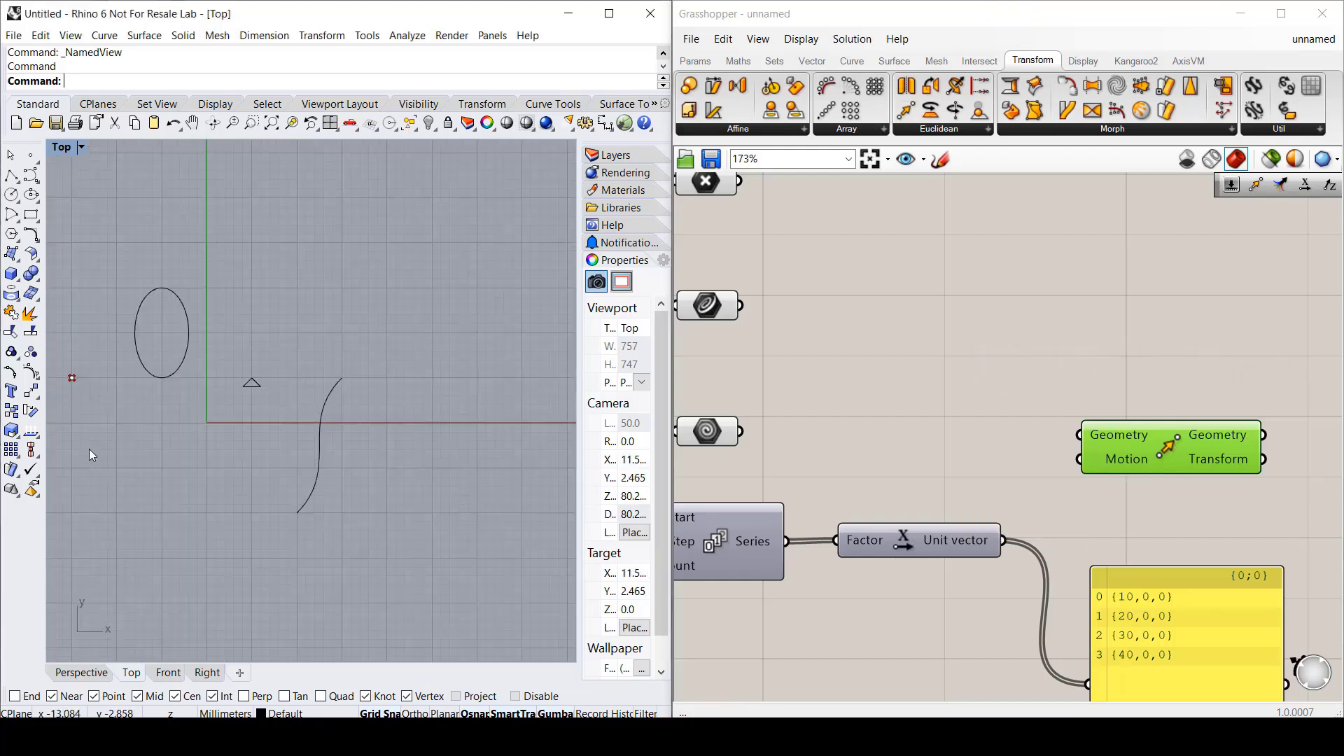
{"action": "left_click_drag", "start_coordinate": [740, 432], "coordinate": [1080, 435]}
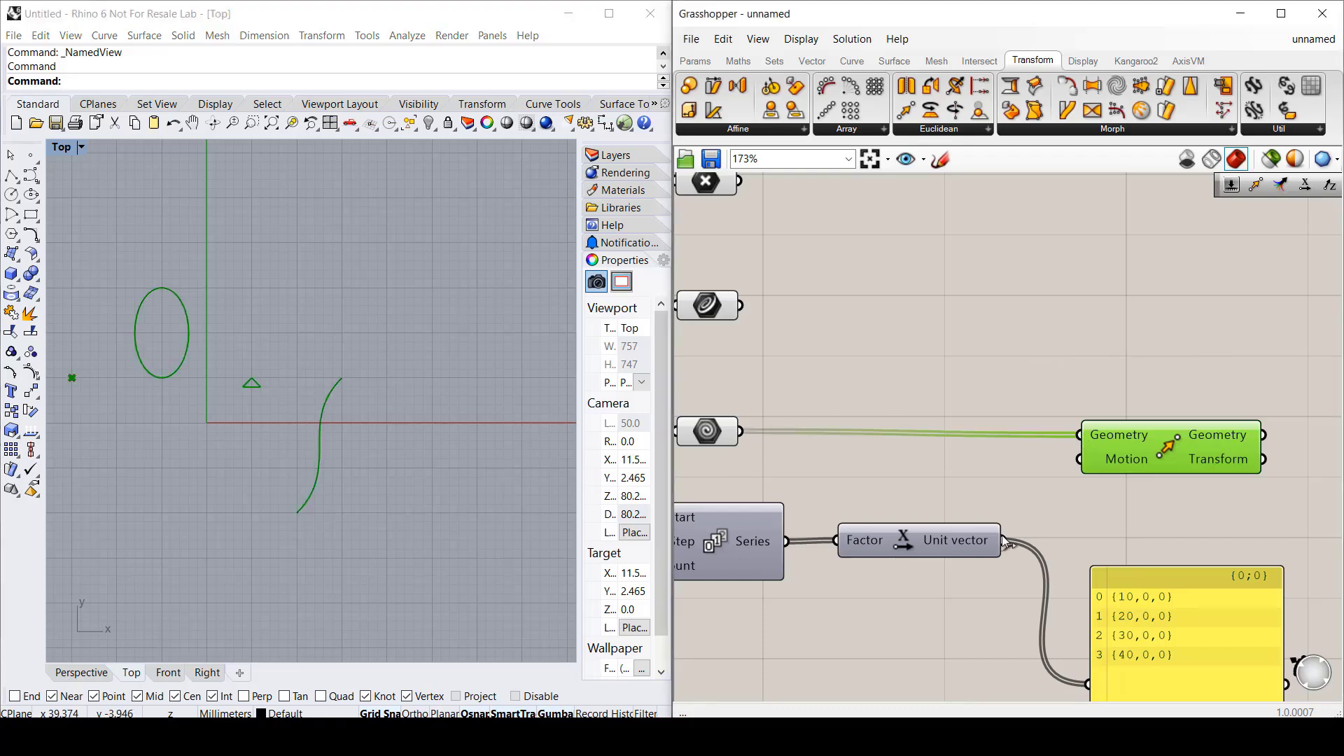
{"action": "left_click_drag", "start_coordinate": [1006, 542], "coordinate": [1129, 448]}
{"action": "left_click", "coordinate": [1133, 490]}
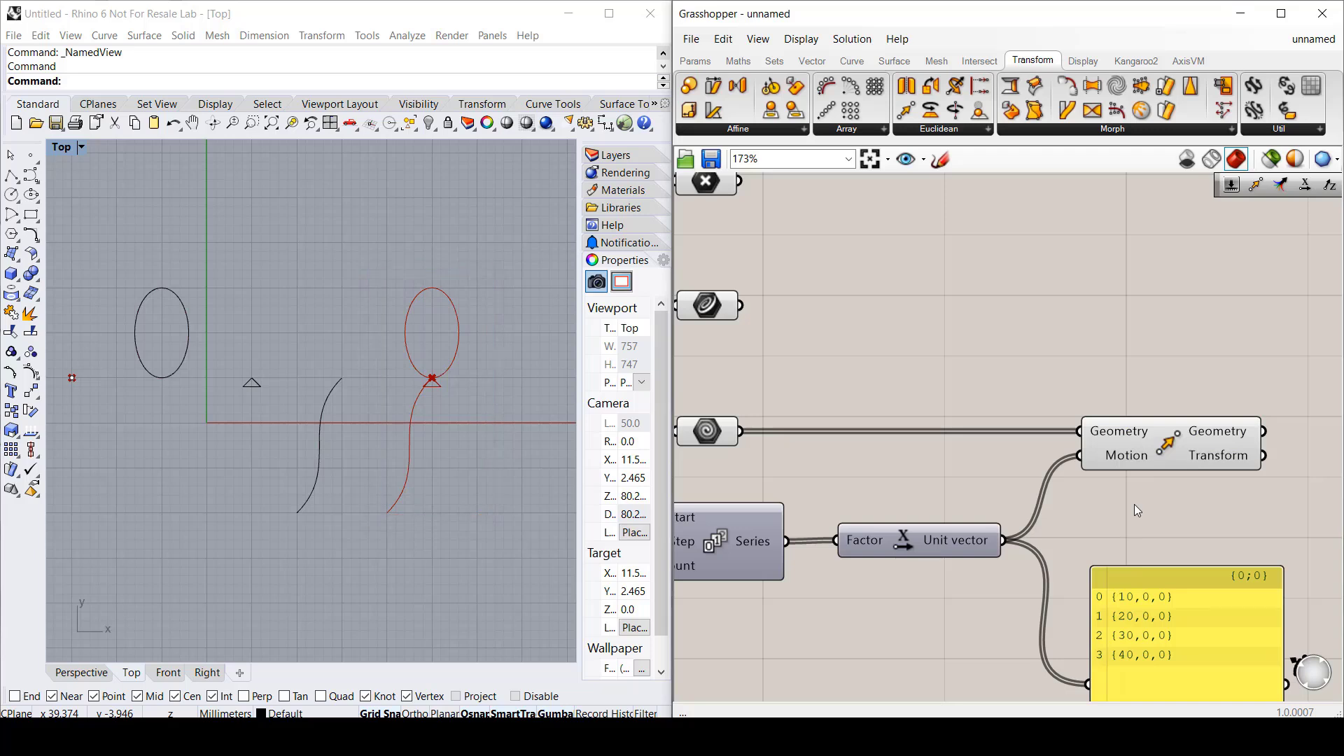
Step: Duplicate the vector panel above the Move component, connect the Geometry parameter to it and widen it to fit each entry on one line
{"action": "left_click_drag", "start_coordinate": [1162, 619], "coordinate": [989, 245], "text": "alt"}
{"action": "left_click_drag", "start_coordinate": [740, 429], "coordinate": [911, 308]}
{"action": "left_click_drag", "start_coordinate": [959, 424], "coordinate": [953, 362]}
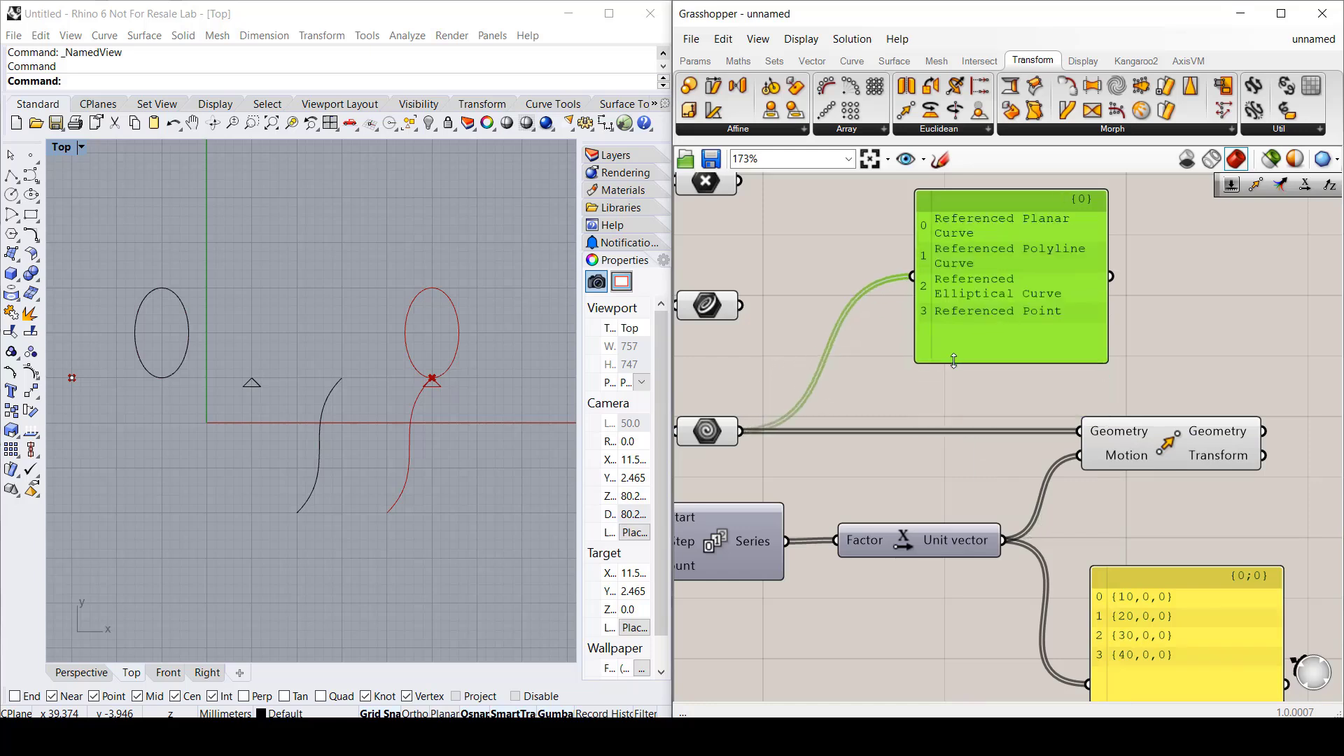
{"action": "left_click_drag", "start_coordinate": [1105, 297], "coordinate": [1183, 291]}
{"action": "left_click_drag", "start_coordinate": [1013, 247], "coordinate": [951, 280]}
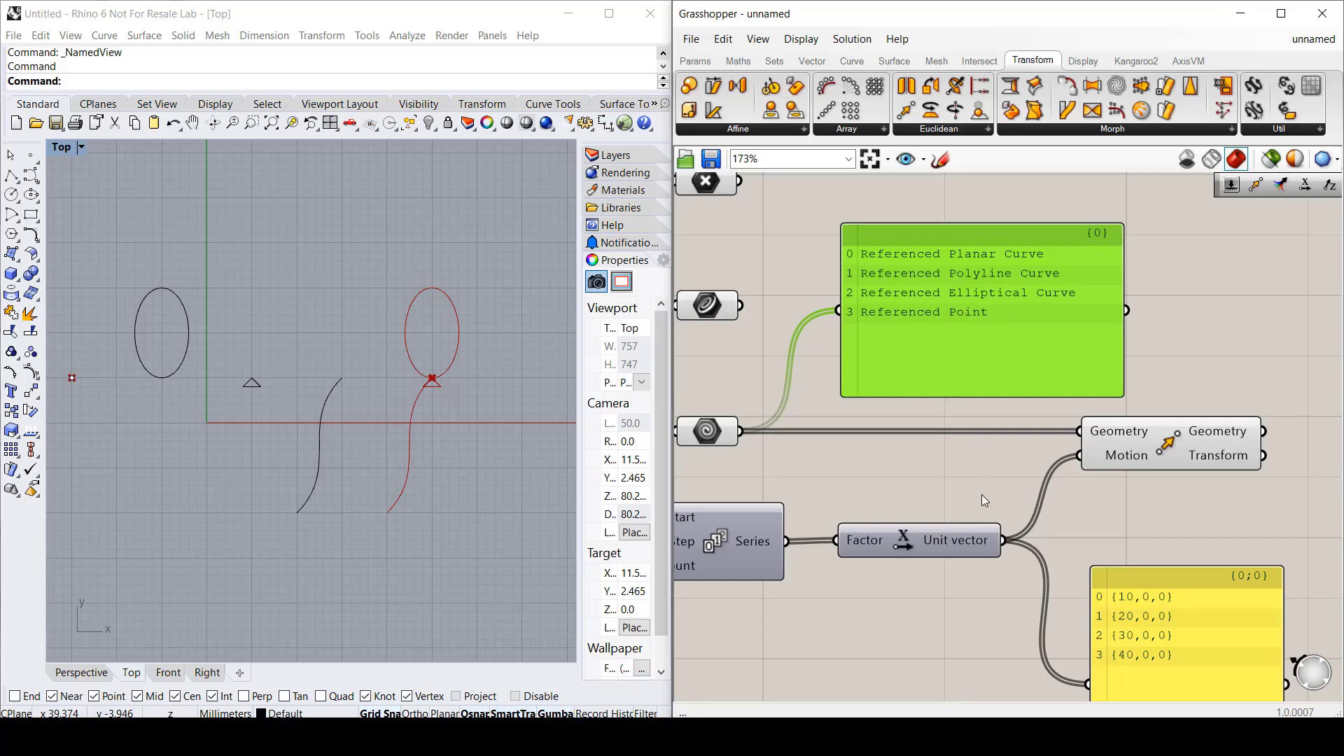
{"action": "scroll", "coordinate": [967, 471], "scroll_direction": "down", "scroll_amount": 2}
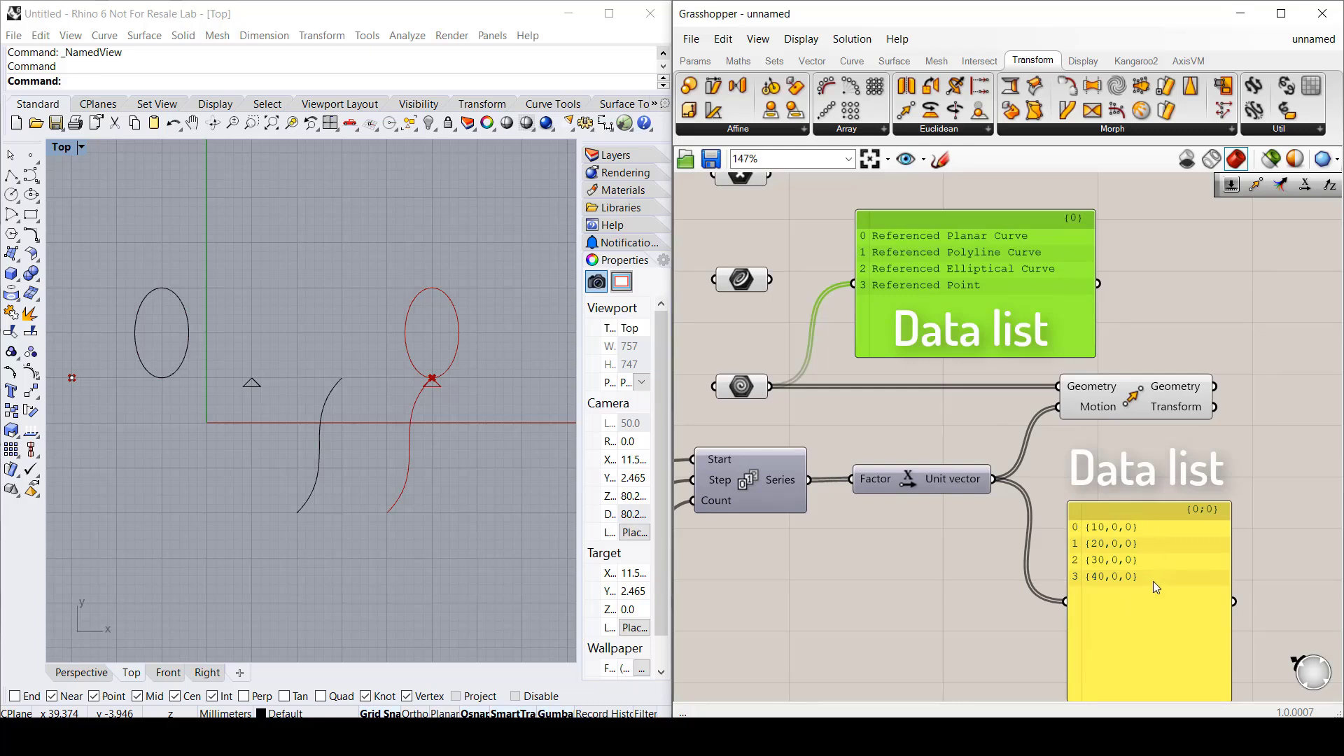
{"action": "left_click", "coordinate": [820, 420]}
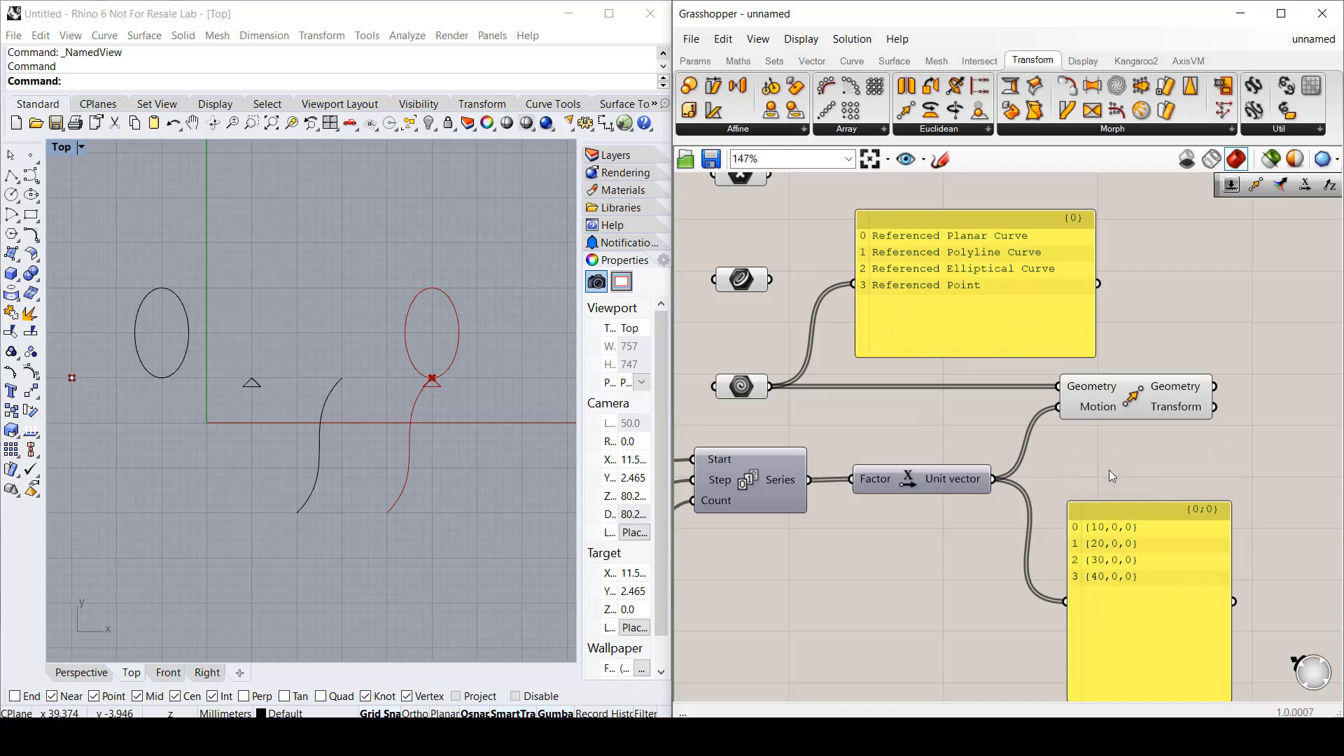
Step: Graft the Geometry parameter and the Unit X component's vector output so both become data trees
{"action": "right_click", "coordinate": [742, 390]}
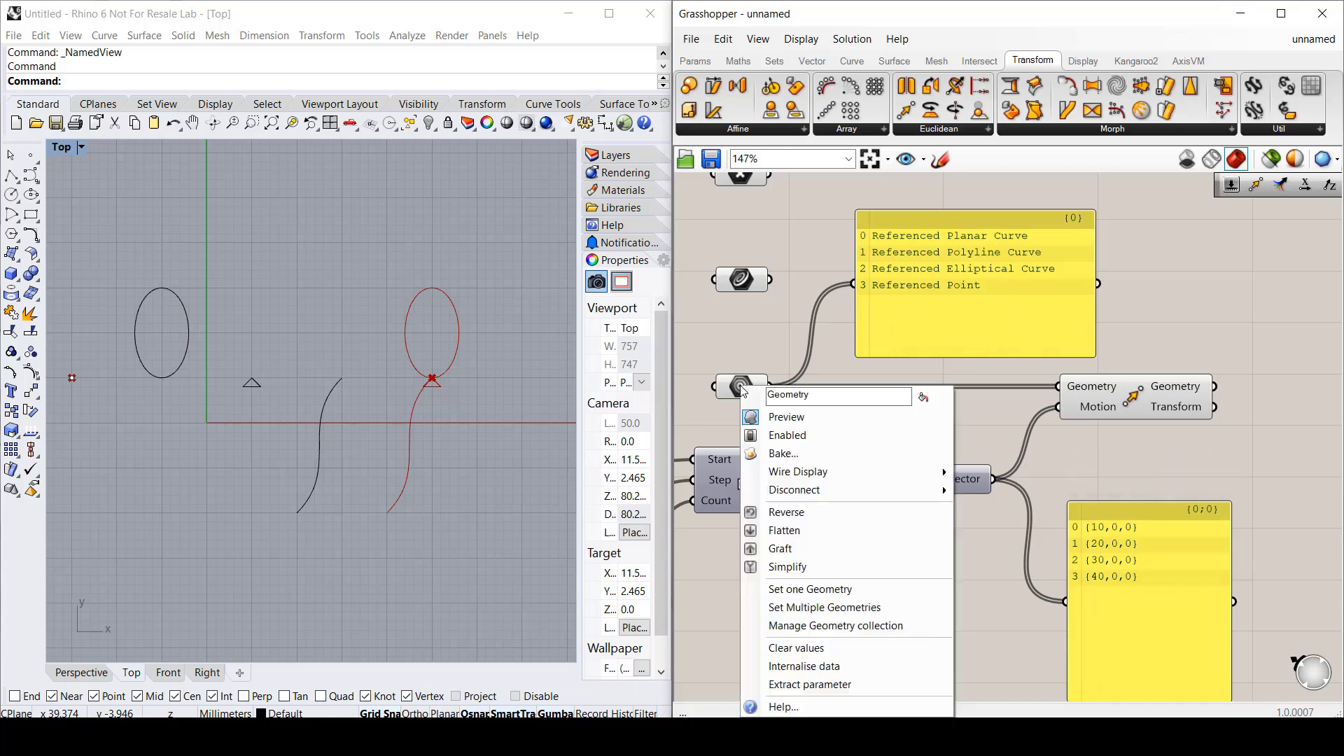
{"action": "left_click", "coordinate": [784, 551]}
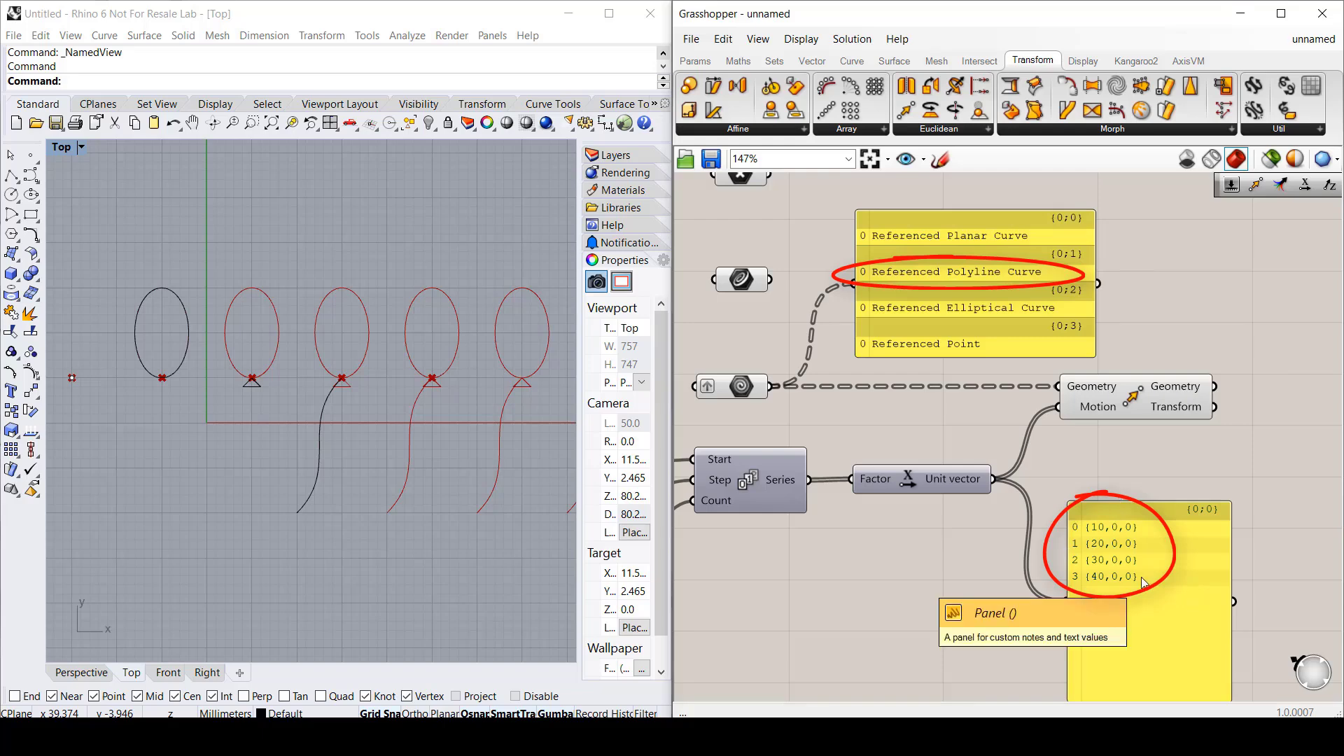
{"action": "scroll", "coordinate": [305, 508], "scroll_direction": "down", "scroll_amount": 5}
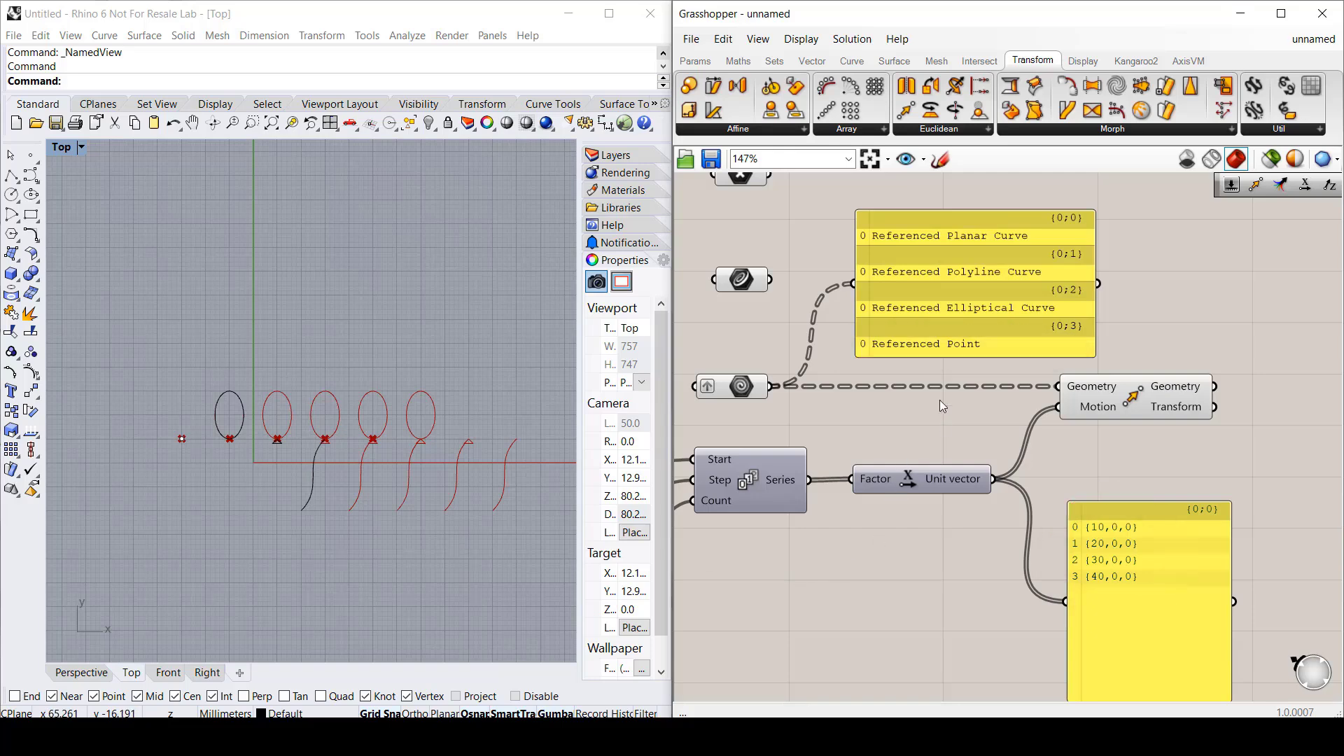
{"action": "right_click", "coordinate": [957, 487]}
{"action": "left_click", "coordinate": [992, 572]}
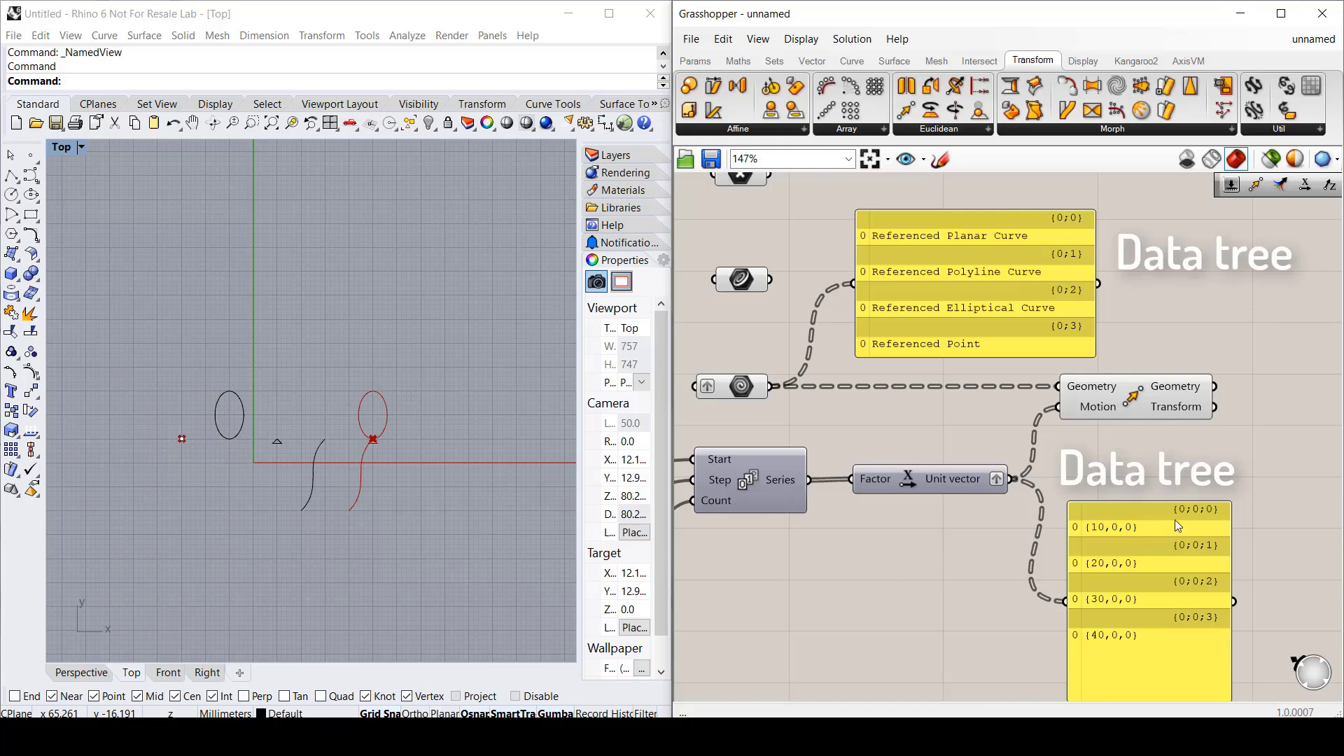
Step: Simplify the data paths of the Unit vector output and the Geometry parameter
{"action": "right_click", "coordinate": [957, 483]}
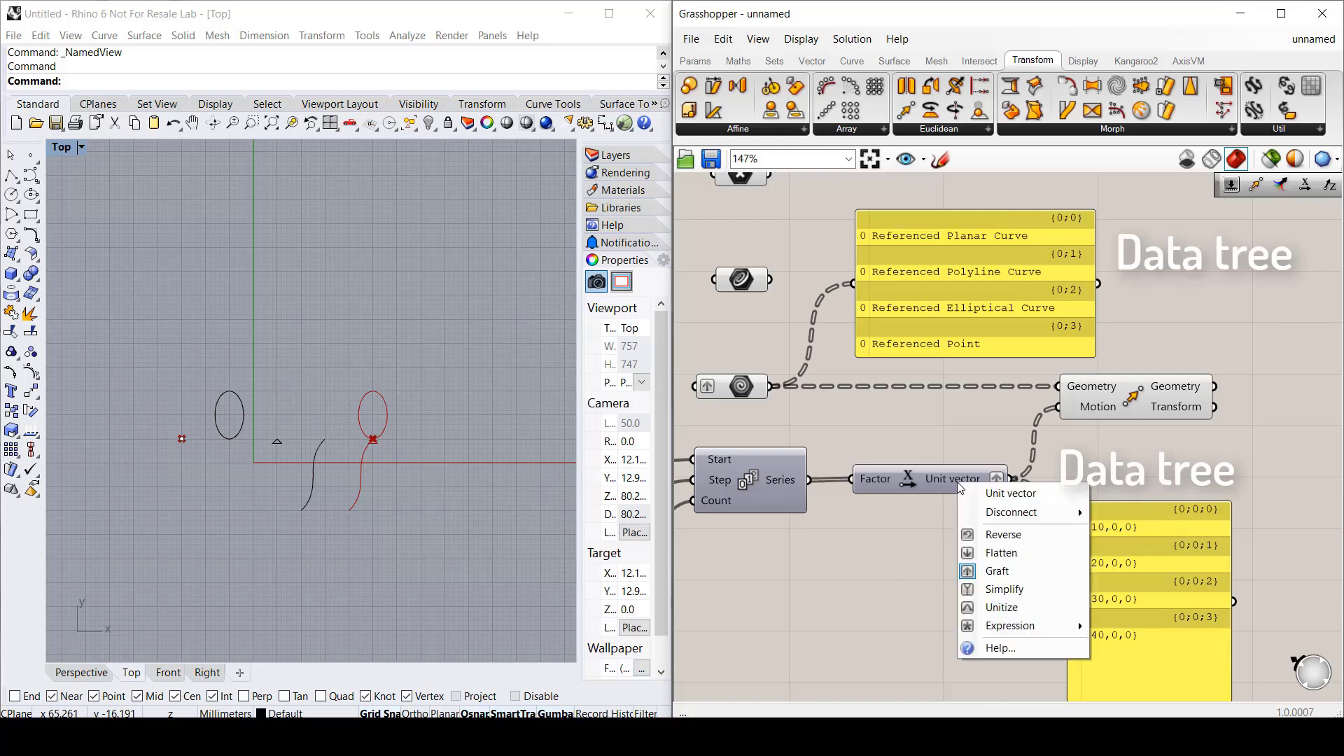
{"action": "left_click", "coordinate": [1004, 590]}
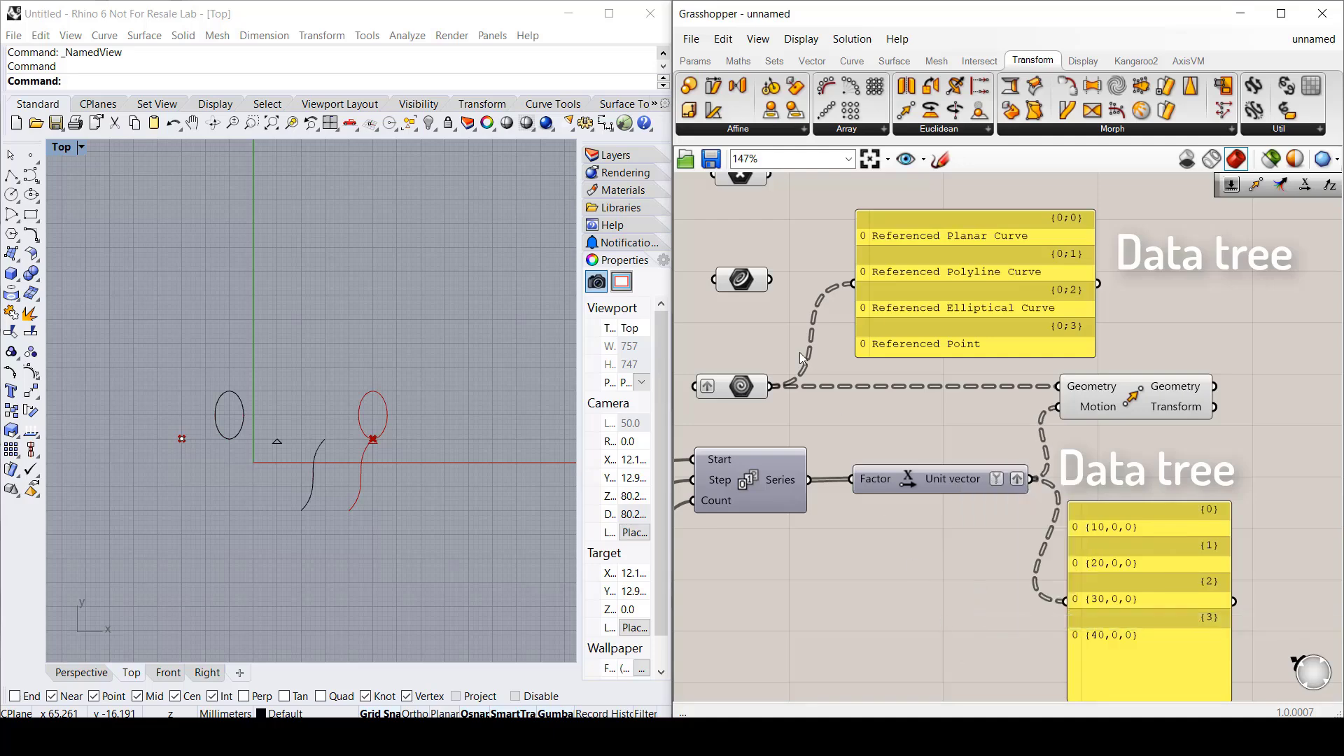
{"action": "right_click", "coordinate": [743, 387]}
{"action": "left_click", "coordinate": [812, 567]}
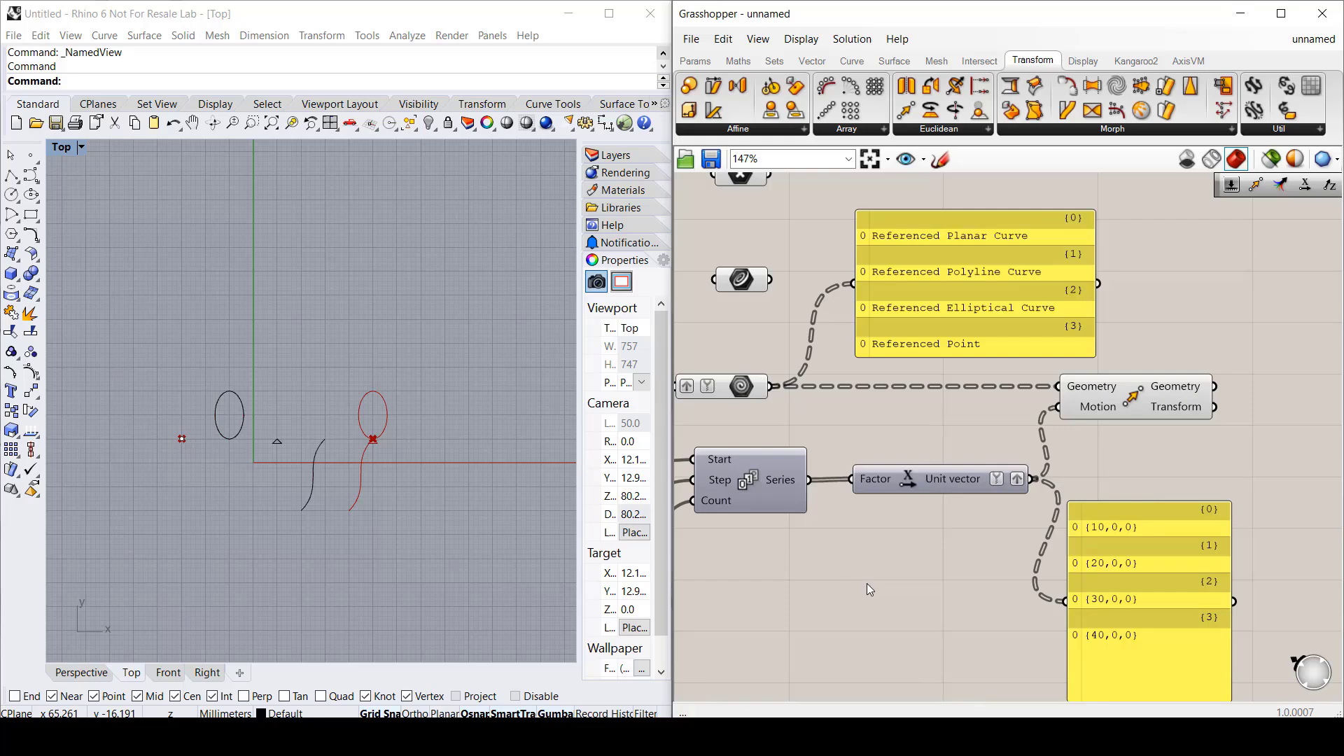
Step: Flatten the Geometry parameter's data, then clear its Flatten and Simplify modifiers and reverse its list order
{"action": "right_click", "coordinate": [744, 386]}
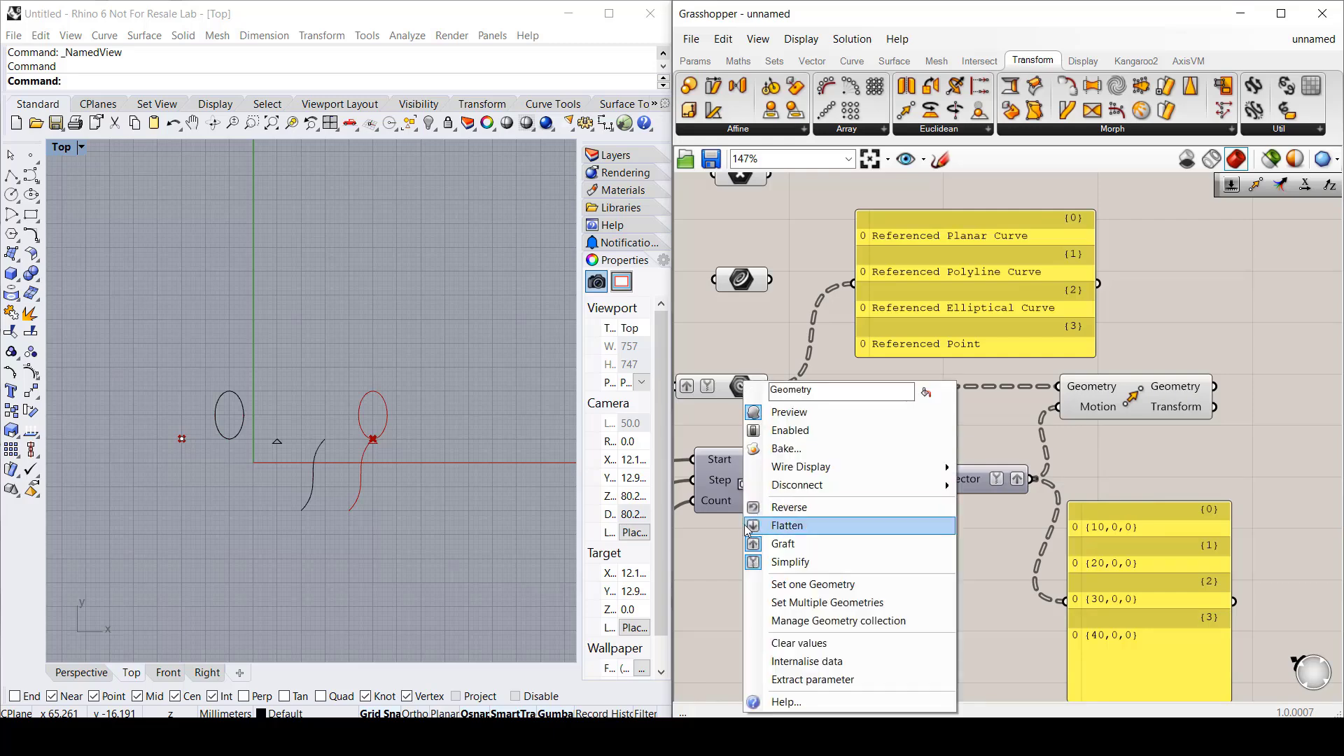
{"action": "left_click", "coordinate": [794, 533]}
{"action": "right_click", "coordinate": [734, 386]}
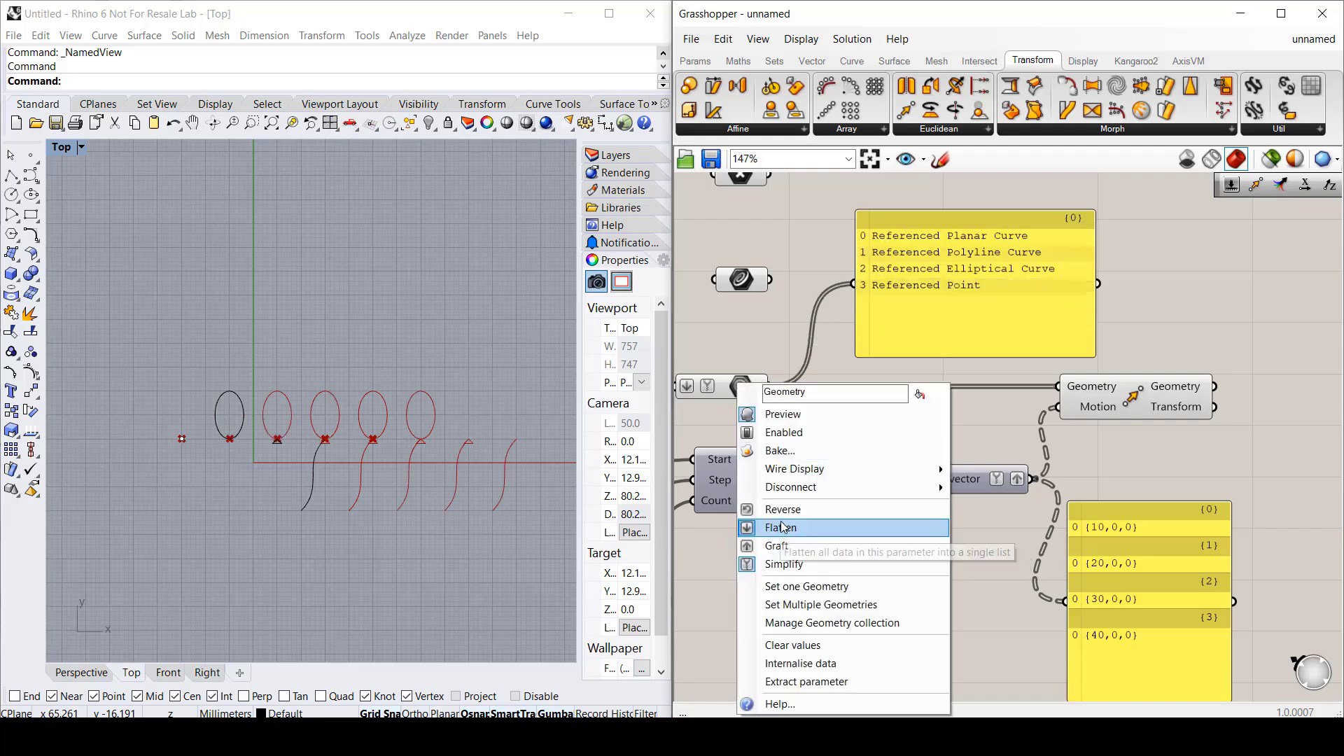
{"action": "key", "text": "Escape"}
{"action": "right_click", "coordinate": [743, 387]}
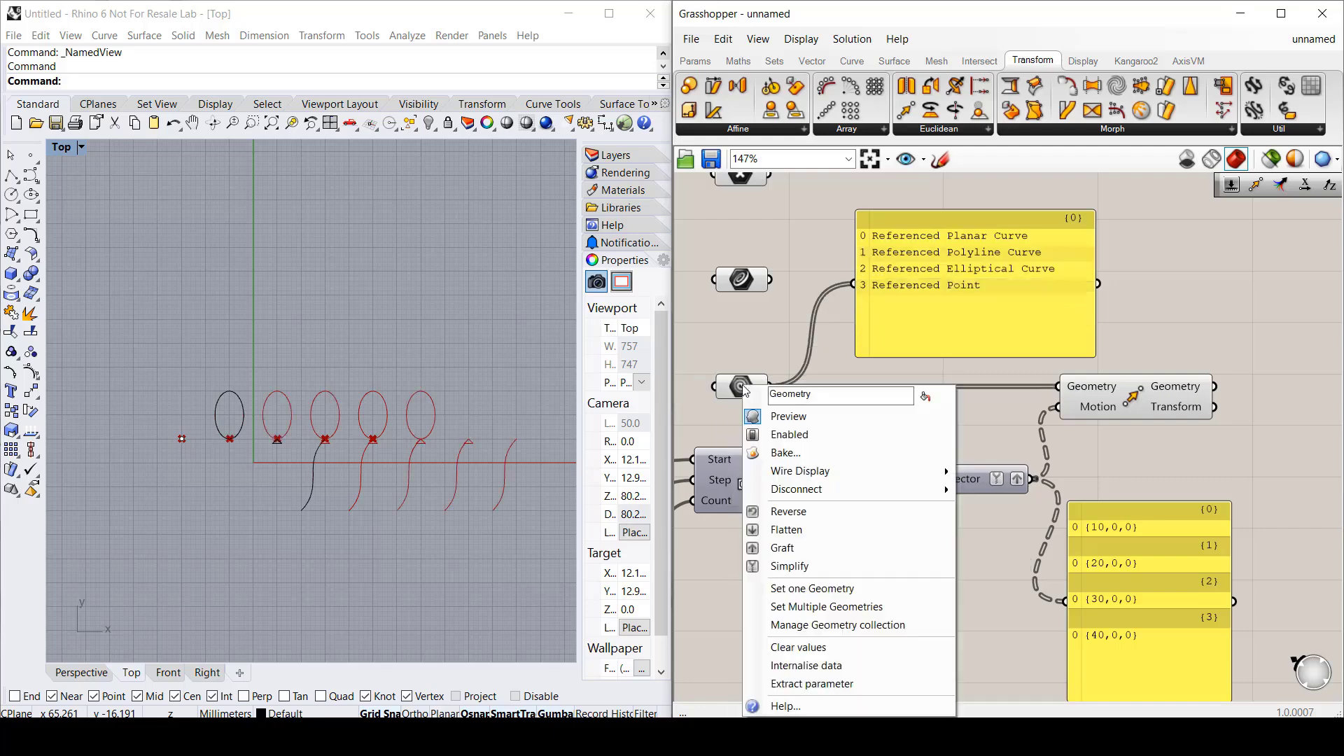
{"action": "left_click", "coordinate": [790, 512]}
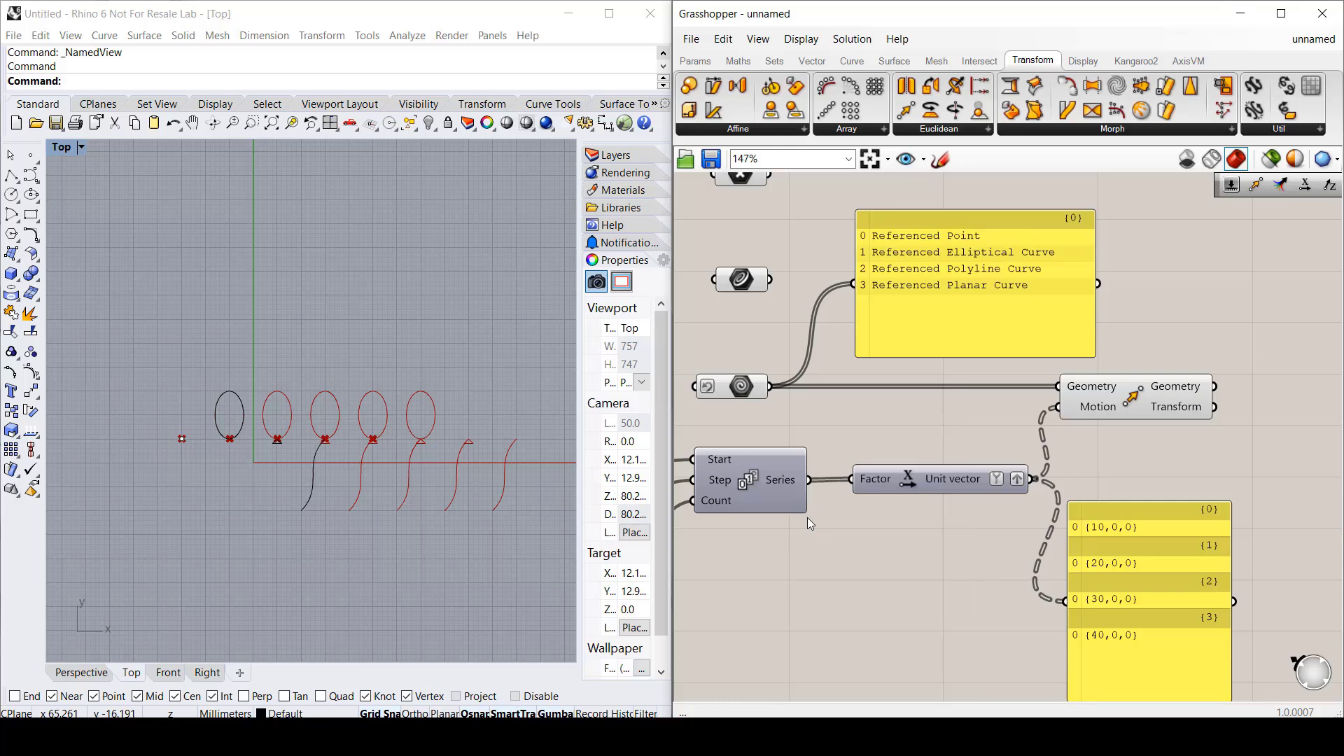
Step: Clear the Simplify and Graft modifiers from the Unit vector output and the Reverse modifier from the Geometry parameter
{"action": "right_click", "coordinate": [979, 482]}
{"action": "left_click", "coordinate": [1016, 568]}
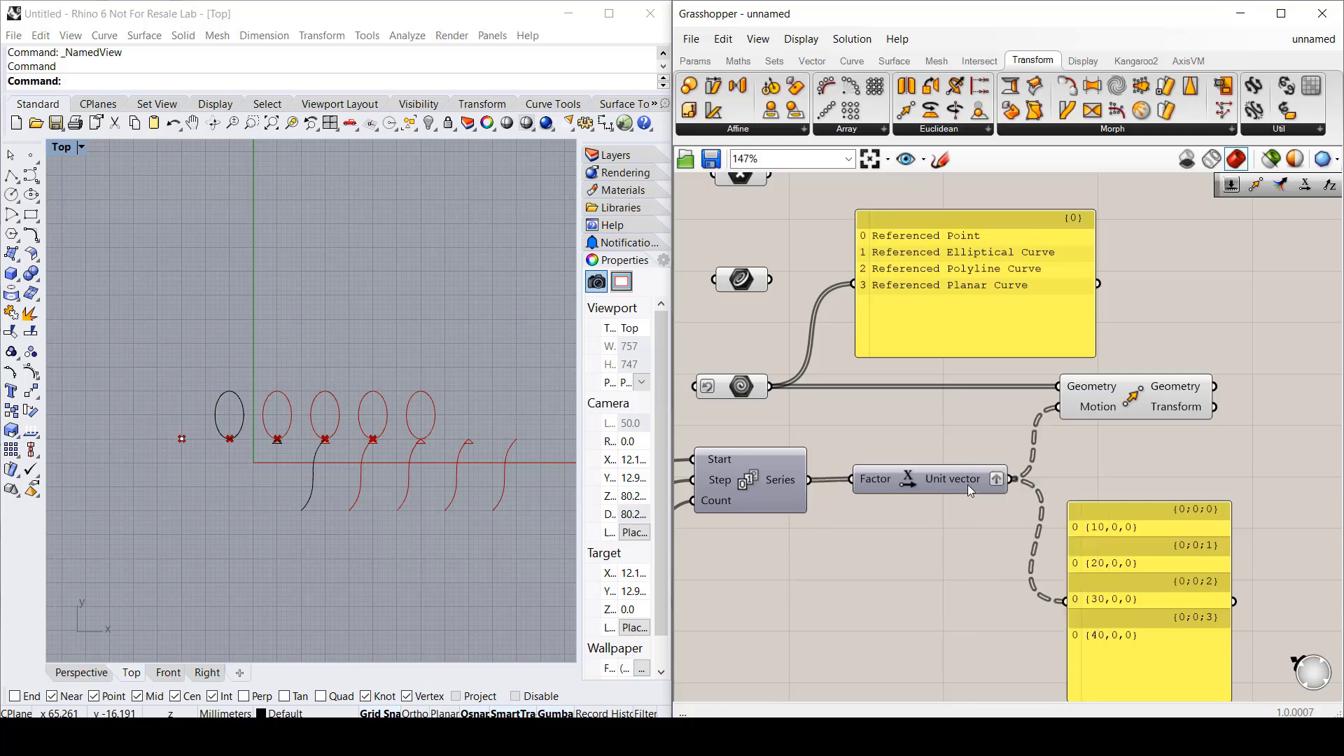
{"action": "right_click", "coordinate": [740, 390]}
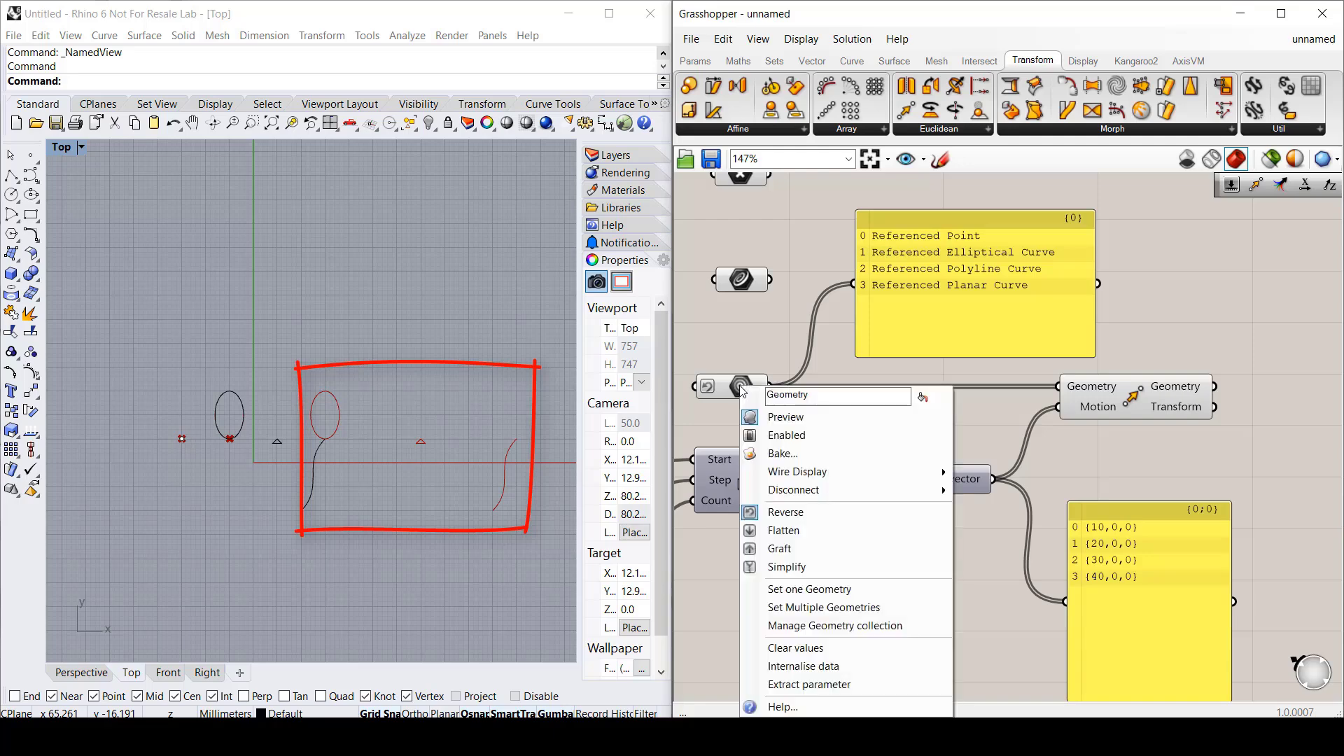
{"action": "left_click", "coordinate": [779, 513]}
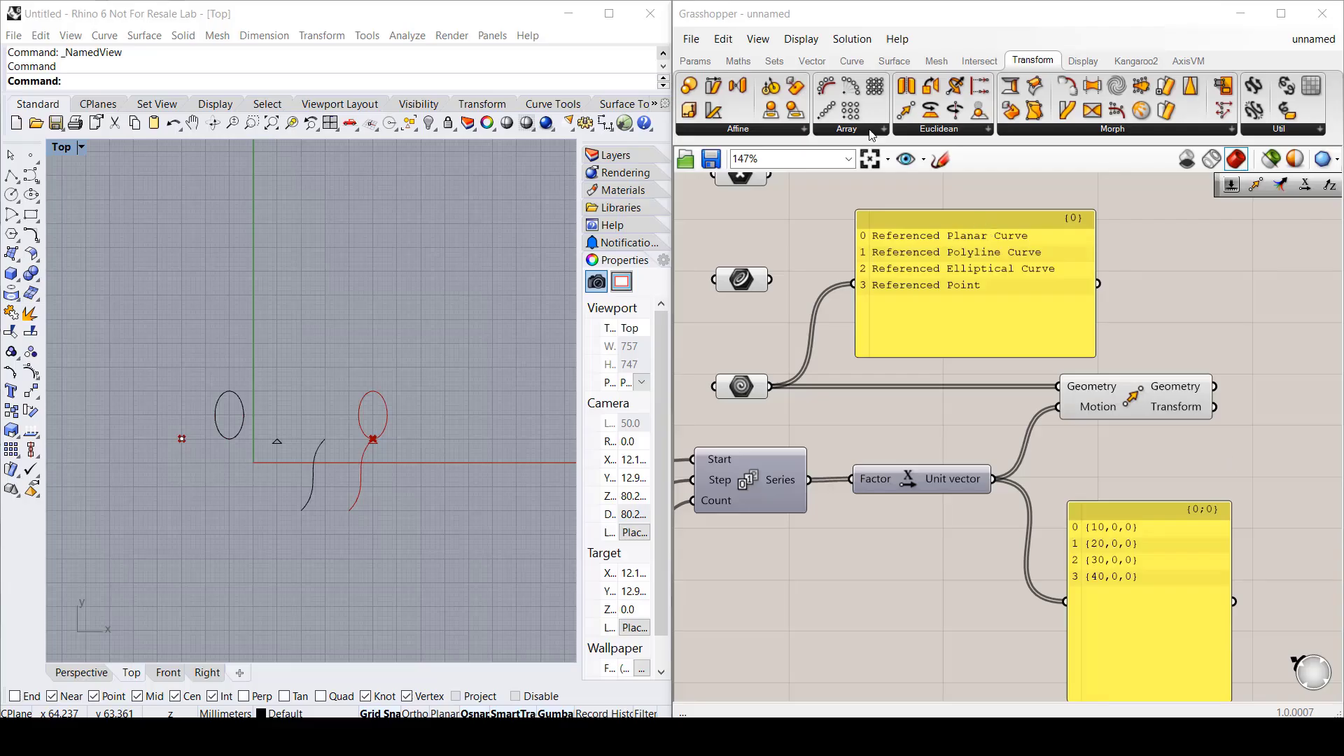
Step: Add a Linear Array component after Move and feed its Geometry input from the Move component's Geometry output
{"action": "left_click_drag", "start_coordinate": [827, 110], "coordinate": [1316, 406]}
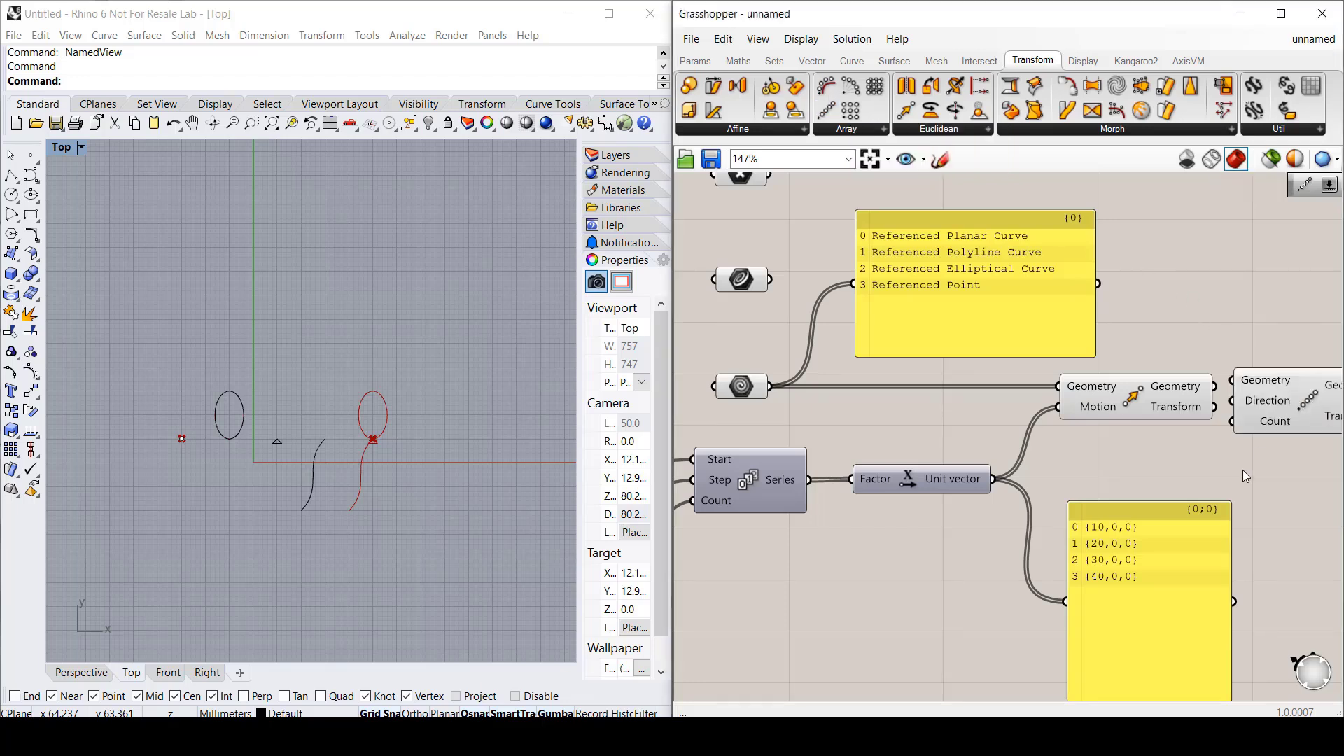
{"action": "right_click_drag", "start_coordinate": [1245, 476], "coordinate": [1037, 476]}
{"action": "left_click_drag", "start_coordinate": [1068, 402], "coordinate": [1104, 409]}
{"action": "left_click_drag", "start_coordinate": [1008, 386], "coordinate": [1135, 432]}
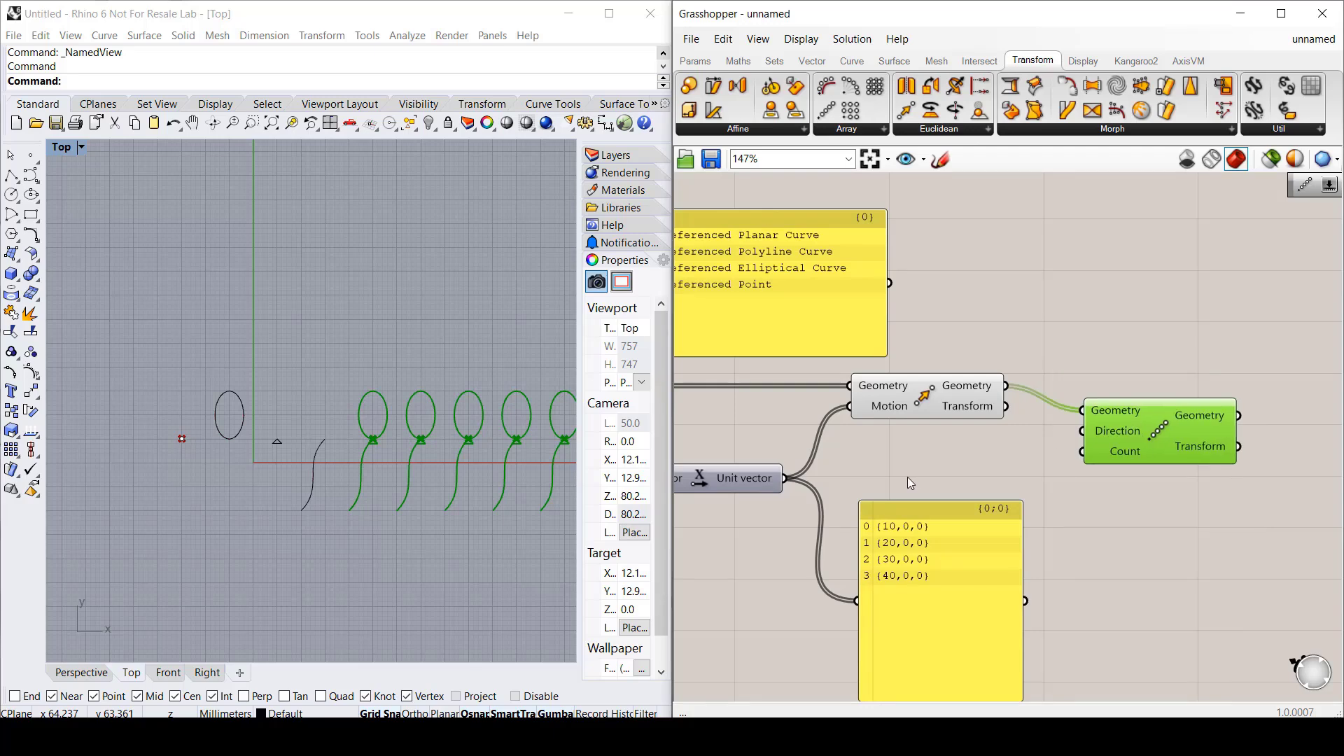
Step: Create a number slider set to 20 and connect it to the Linear Array's Count input
{"action": "double_click", "coordinate": [907, 476]}
{"action": "type", "text": "20"}
{"action": "key", "text": "Return"}
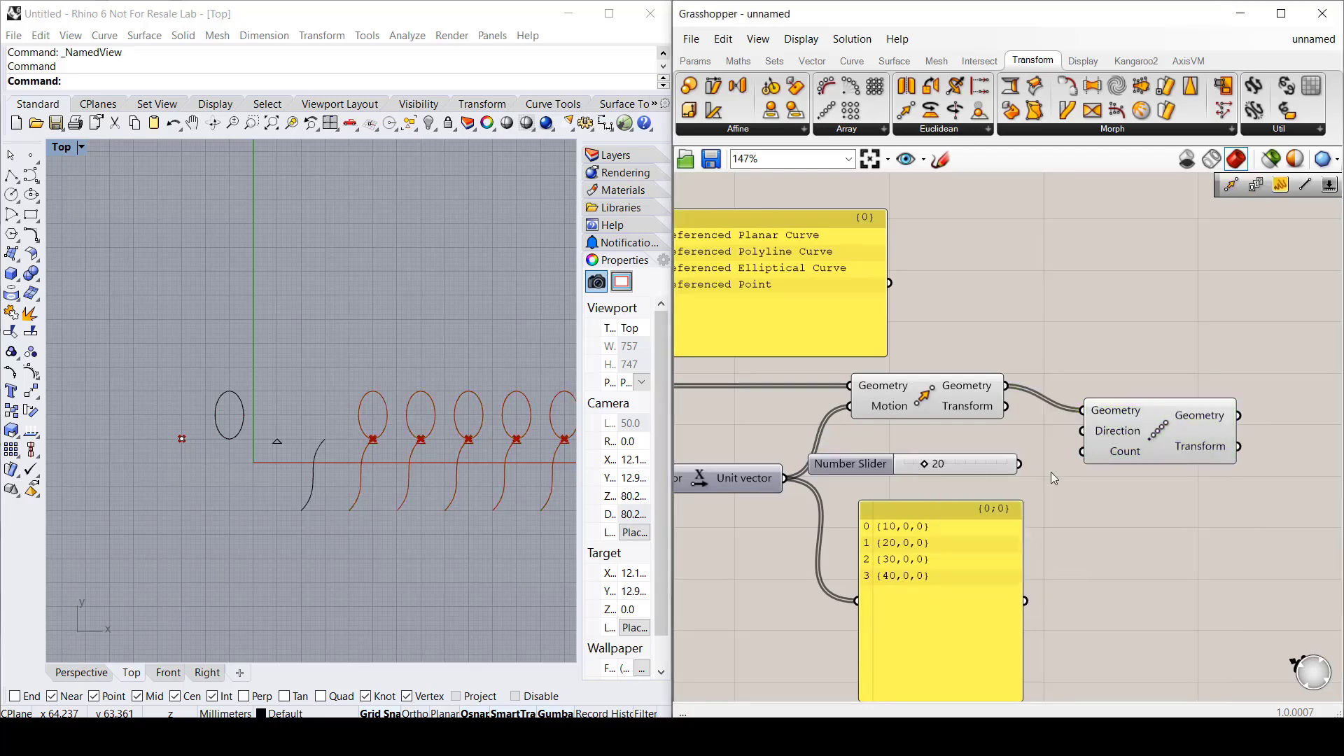
{"action": "left_click_drag", "start_coordinate": [1019, 464], "coordinate": [1083, 452]}
{"action": "scroll", "coordinate": [191, 401], "scroll_direction": "down", "scroll_amount": 3}
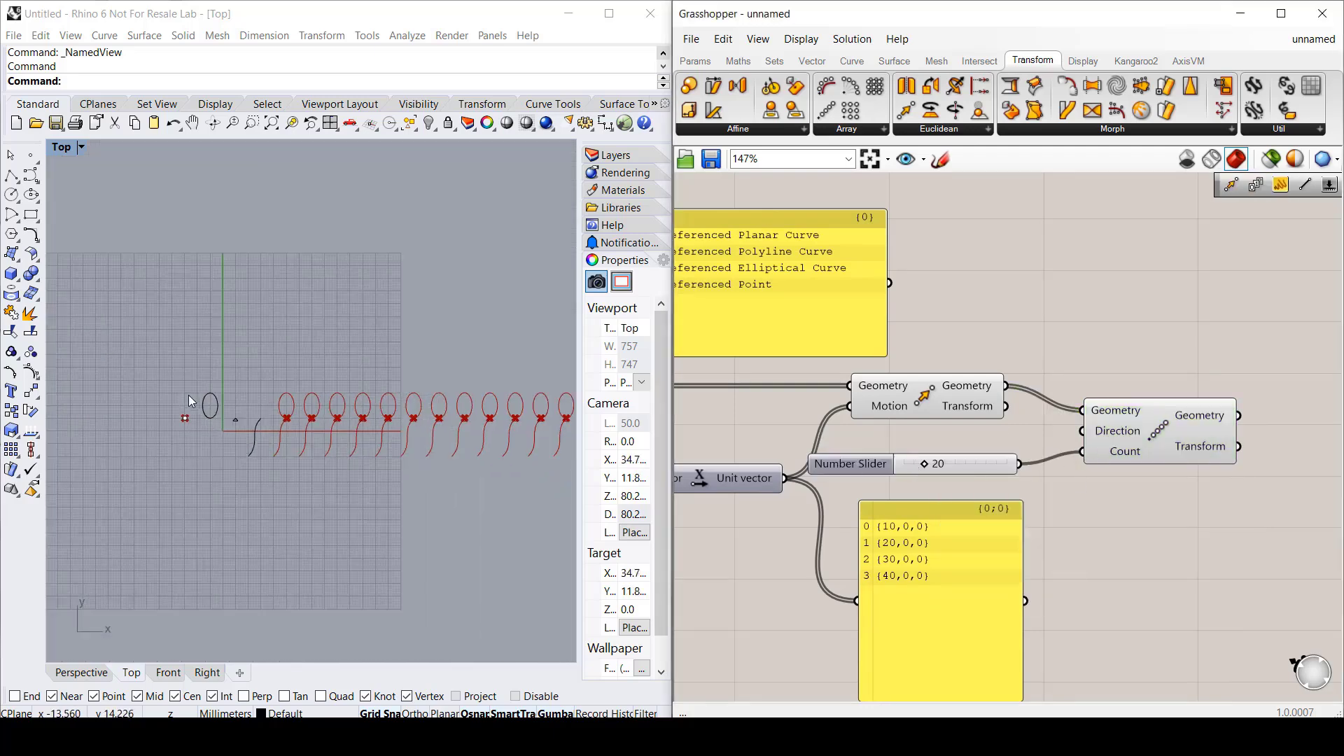
{"action": "scroll", "coordinate": [191, 401], "scroll_direction": "up", "scroll_amount": 1}
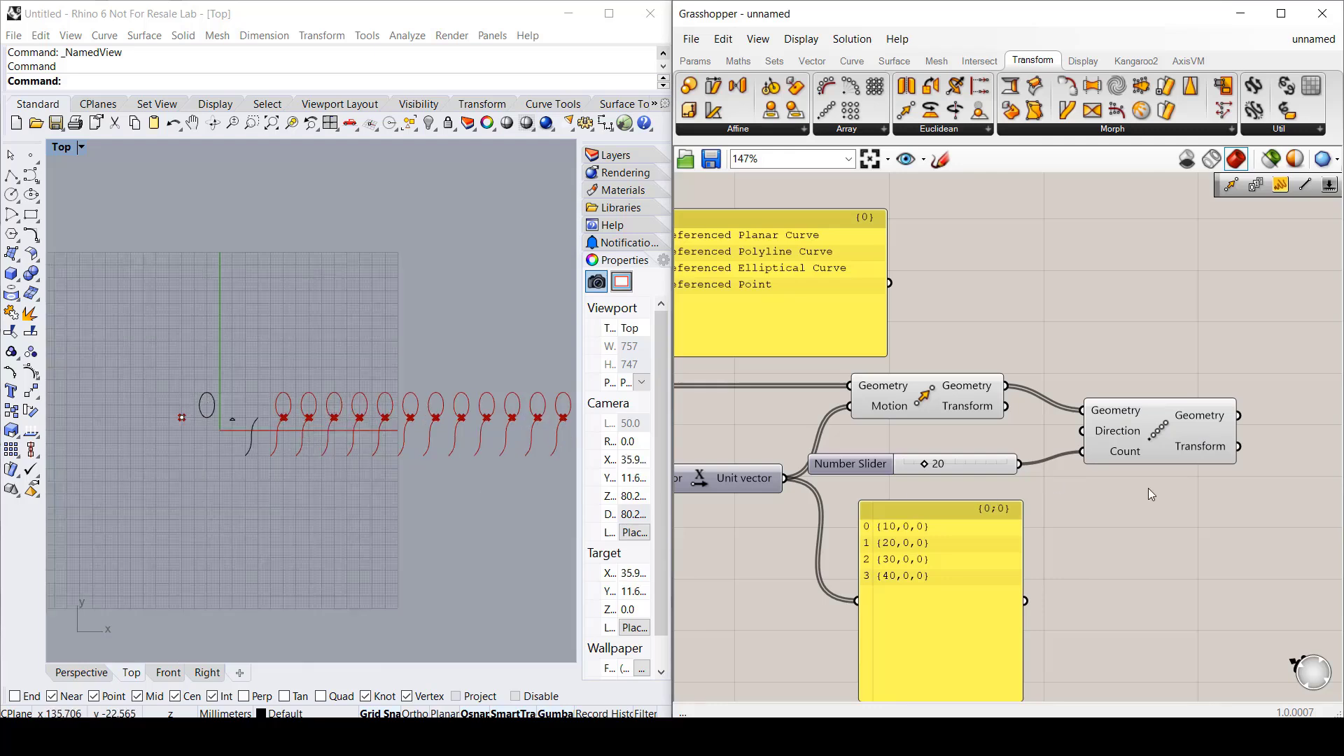
Step: Rename the number slider feeding the Linear Array as Count
{"action": "right_click", "coordinate": [880, 468]}
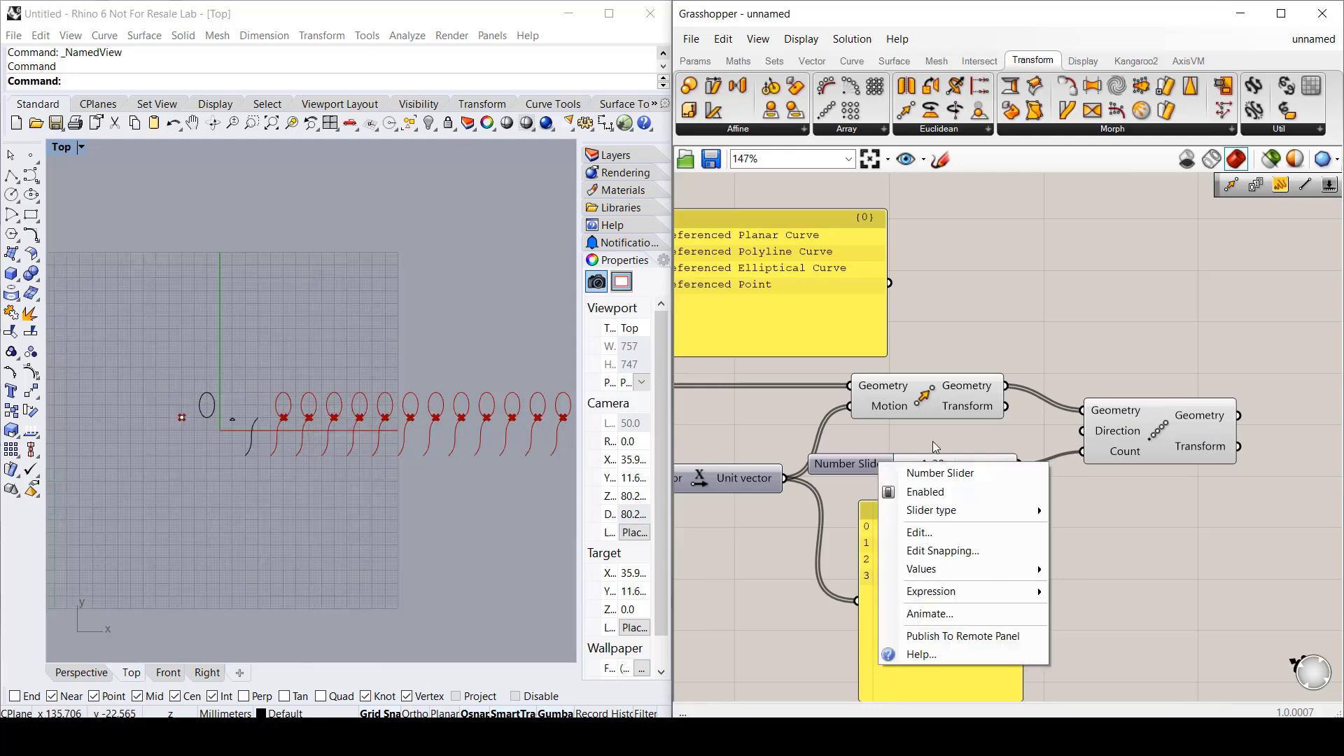
{"action": "type", "text": "Count"}
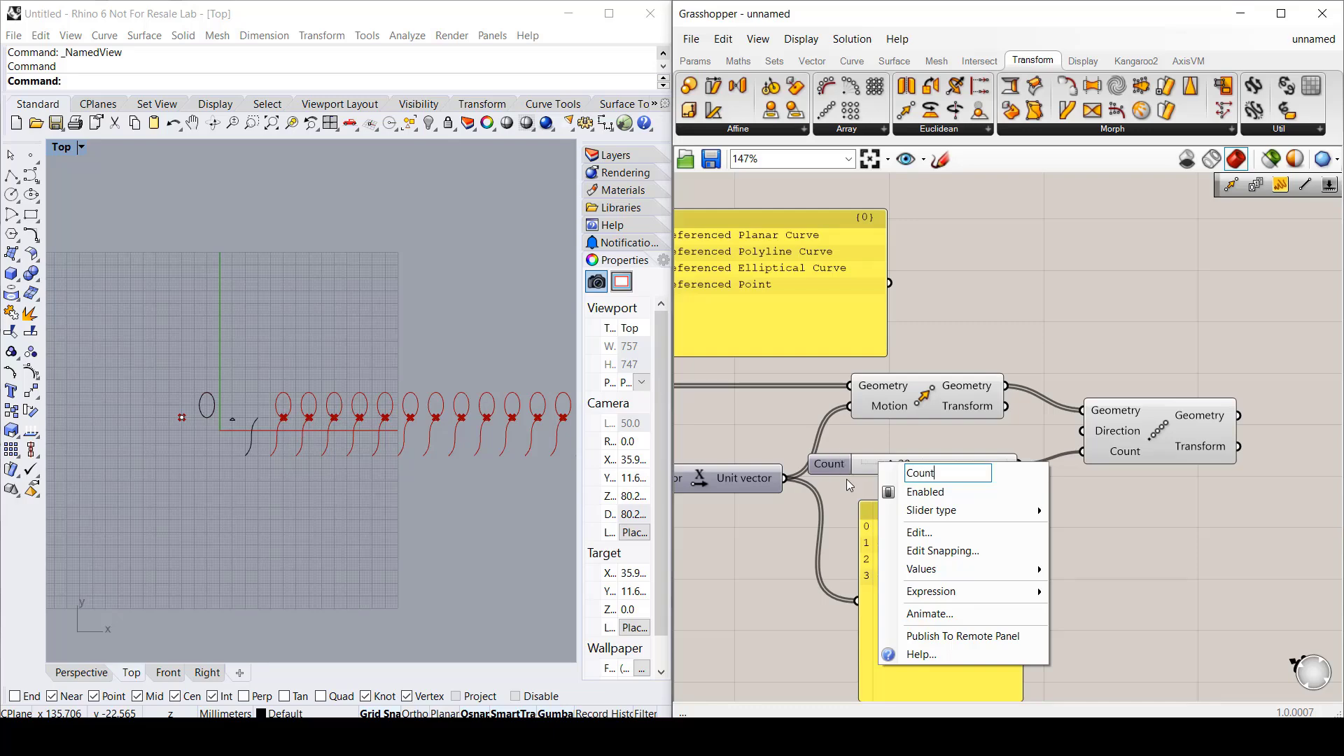
{"action": "key", "text": "Return"}
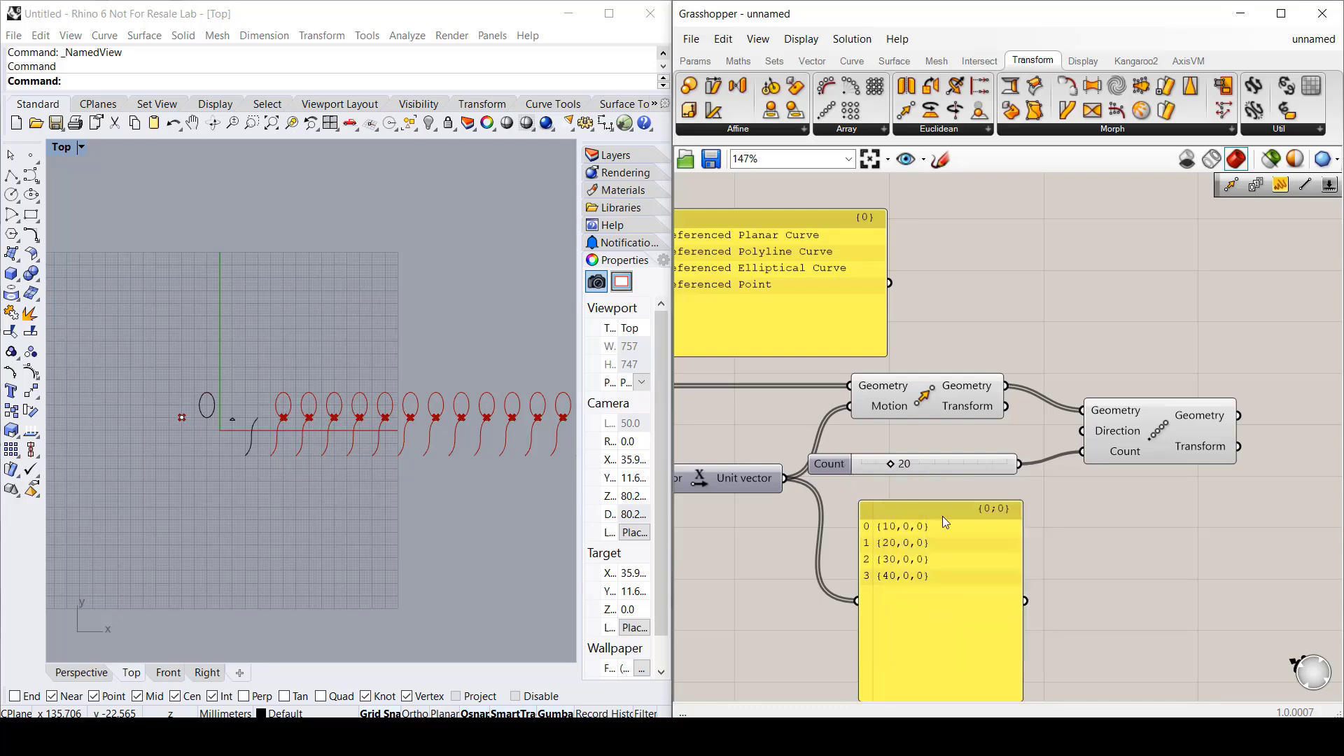
Step: Publish the Start and Count sliders to the Remote Panel
{"action": "scroll", "coordinate": [942, 515], "scroll_direction": "down", "scroll_amount": 3}
{"action": "scroll", "coordinate": [859, 571], "scroll_direction": "up", "scroll_amount": 1}
{"action": "right_click_drag", "start_coordinate": [859, 571], "coordinate": [1126, 549]}
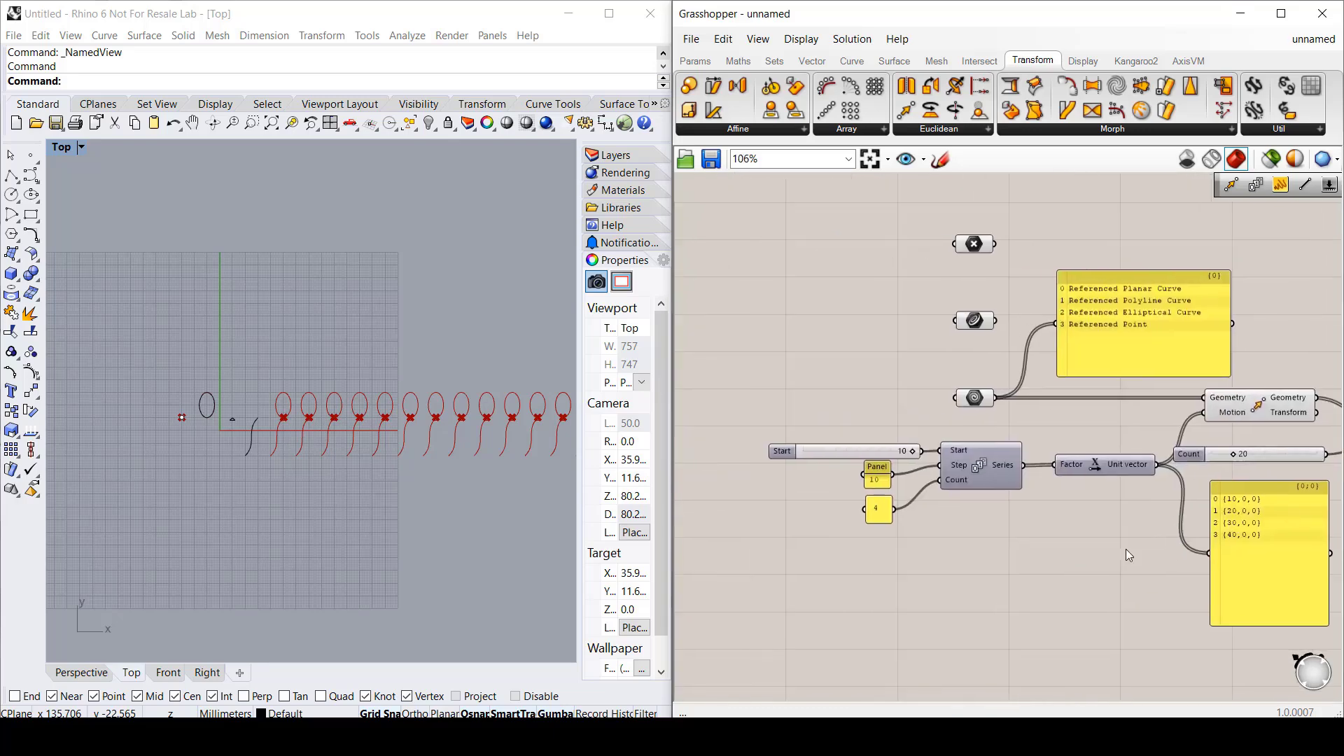
{"action": "right_click", "coordinate": [783, 451]}
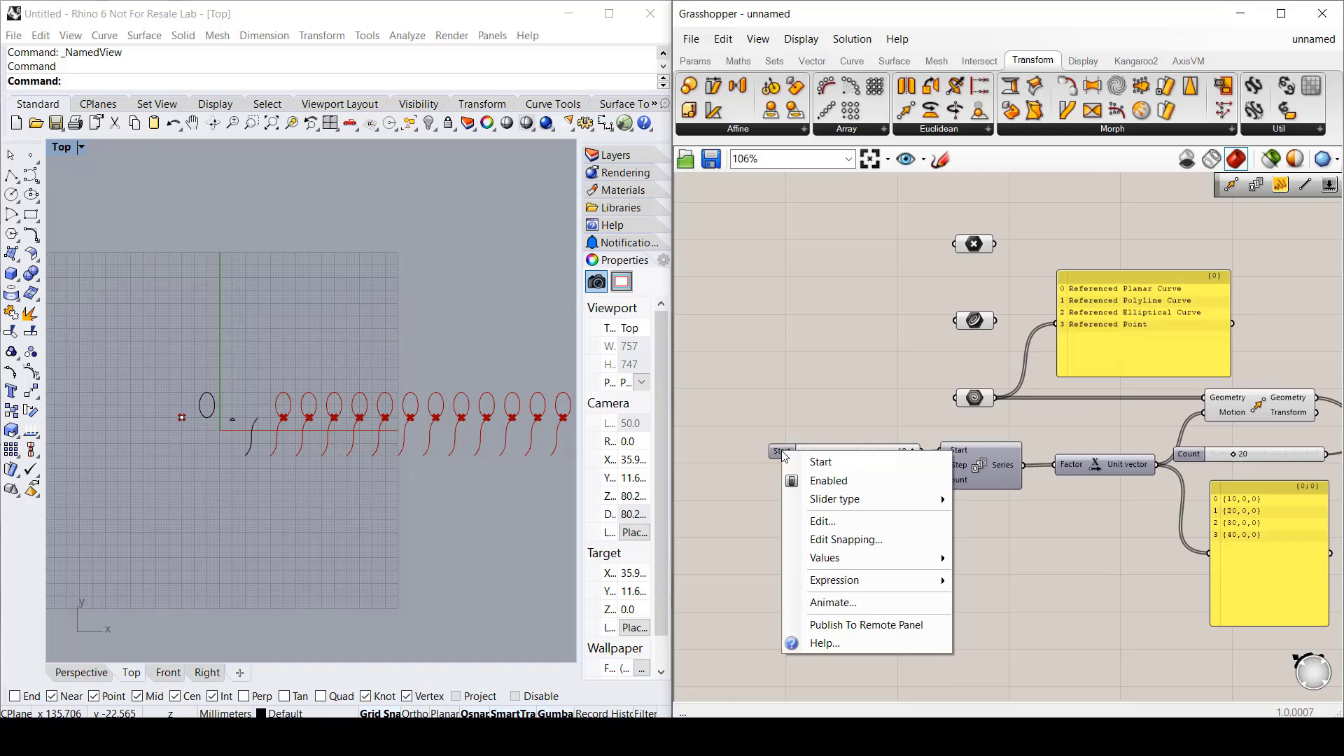
{"action": "left_click", "coordinate": [851, 625]}
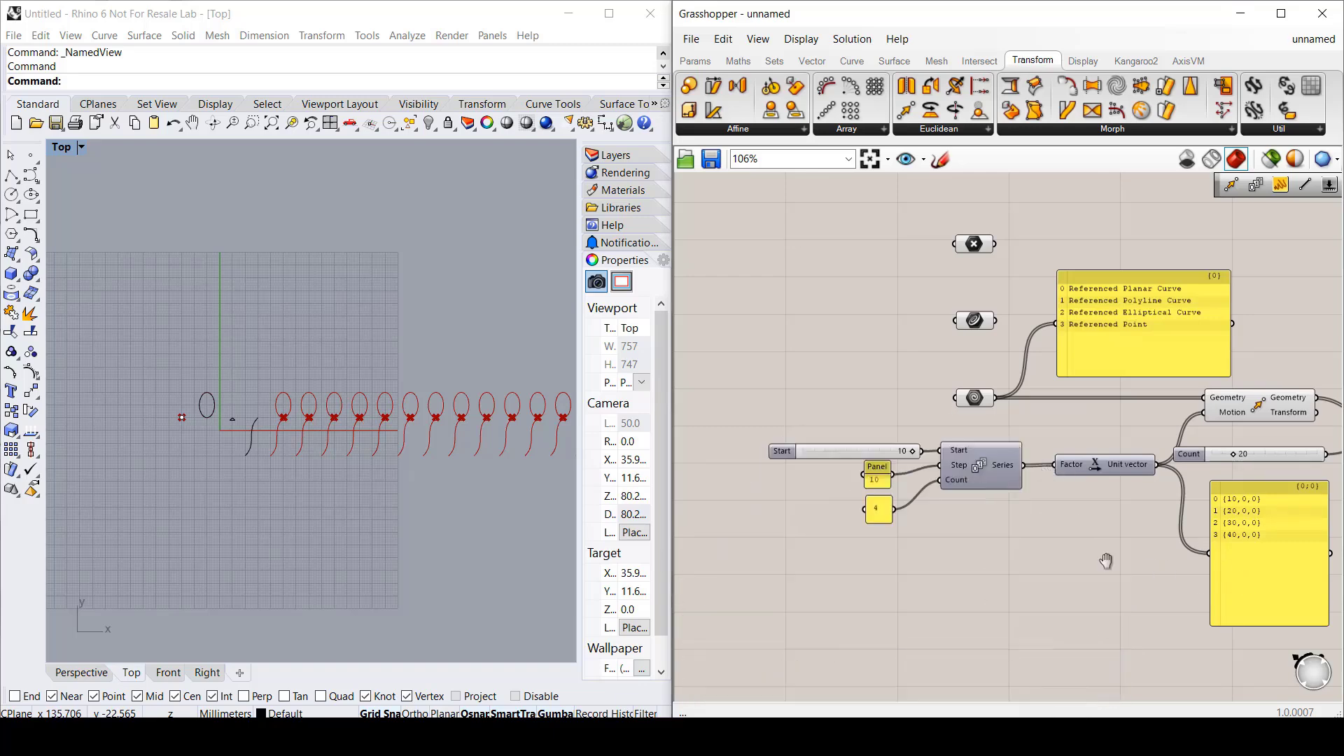
{"action": "right_click_drag", "start_coordinate": [1107, 560], "coordinate": [859, 560]}
{"action": "scroll", "coordinate": [941, 448], "scroll_direction": "up", "scroll_amount": 2}
{"action": "right_click", "coordinate": [942, 449]}
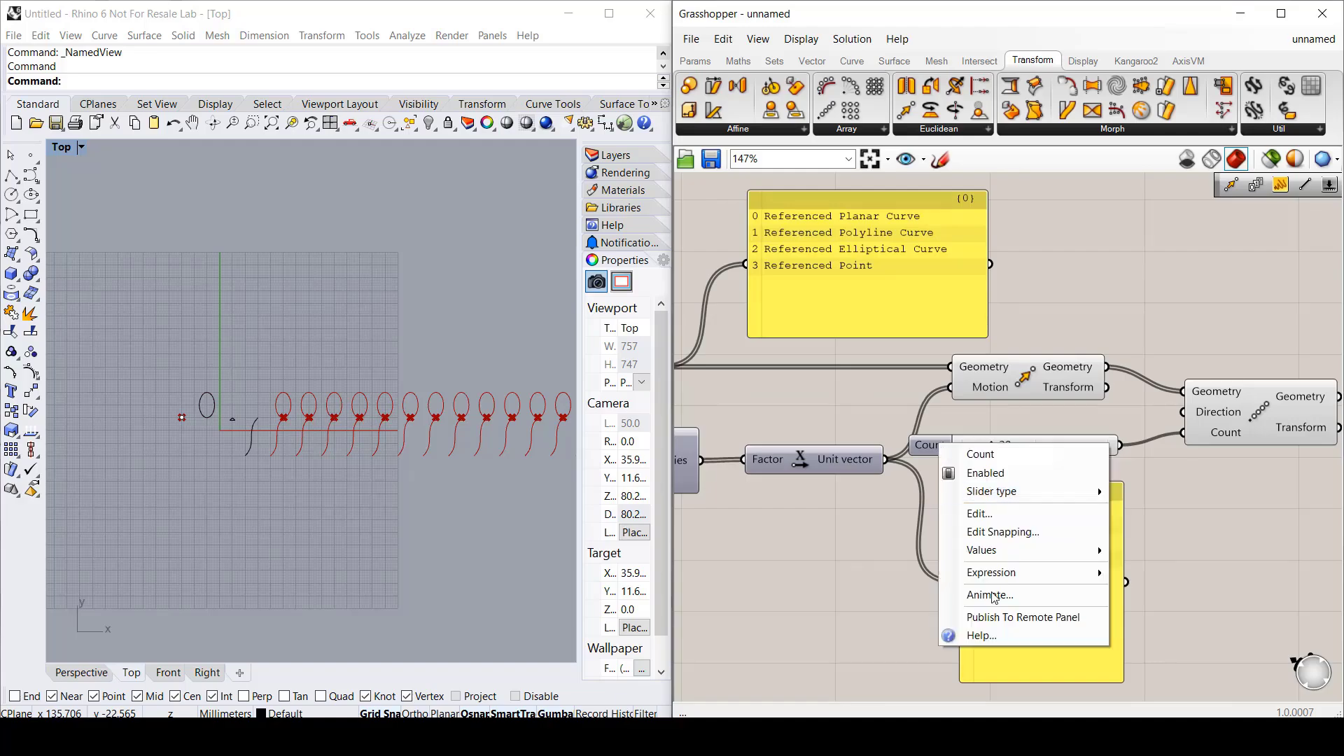
{"action": "left_click", "coordinate": [1006, 616]}
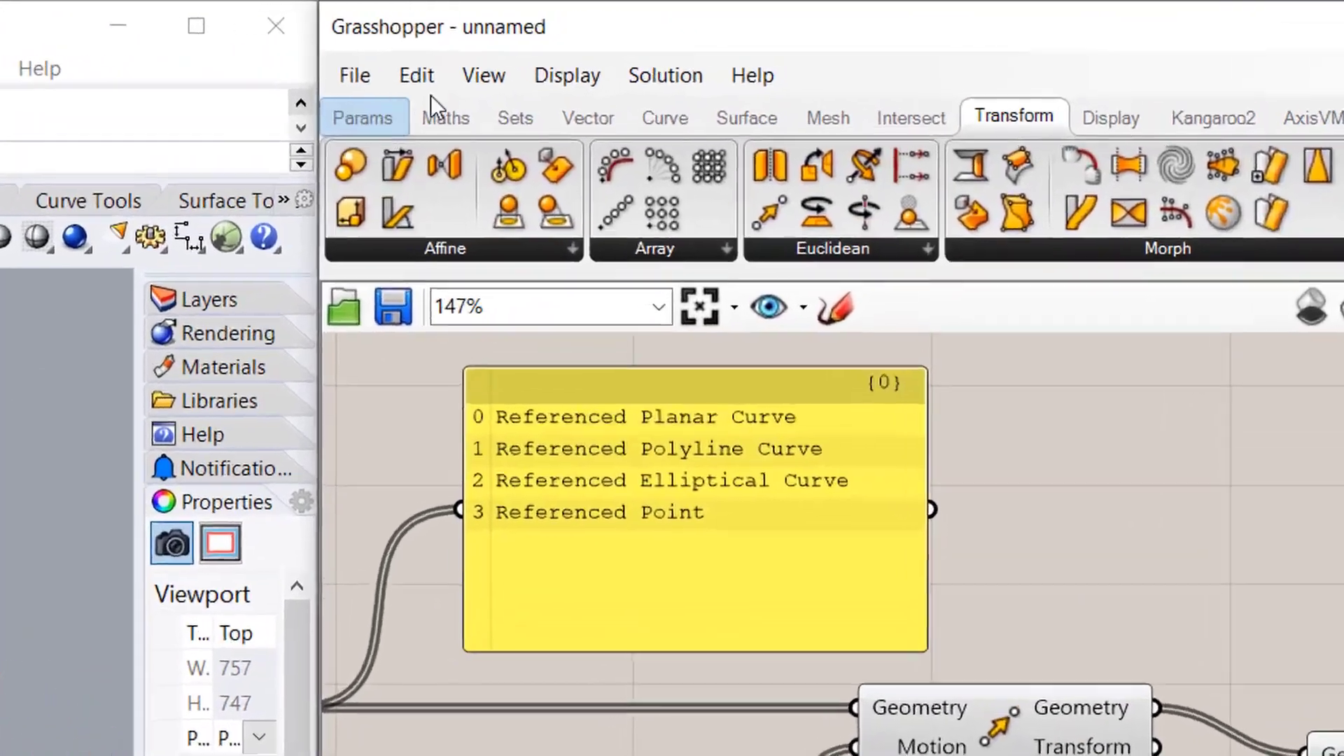
Step: Open the Remote Control Panel and place it over the Grasshopper canvas
{"action": "left_click", "coordinate": [661, 53]}
{"action": "left_click", "coordinate": [505, 112]}
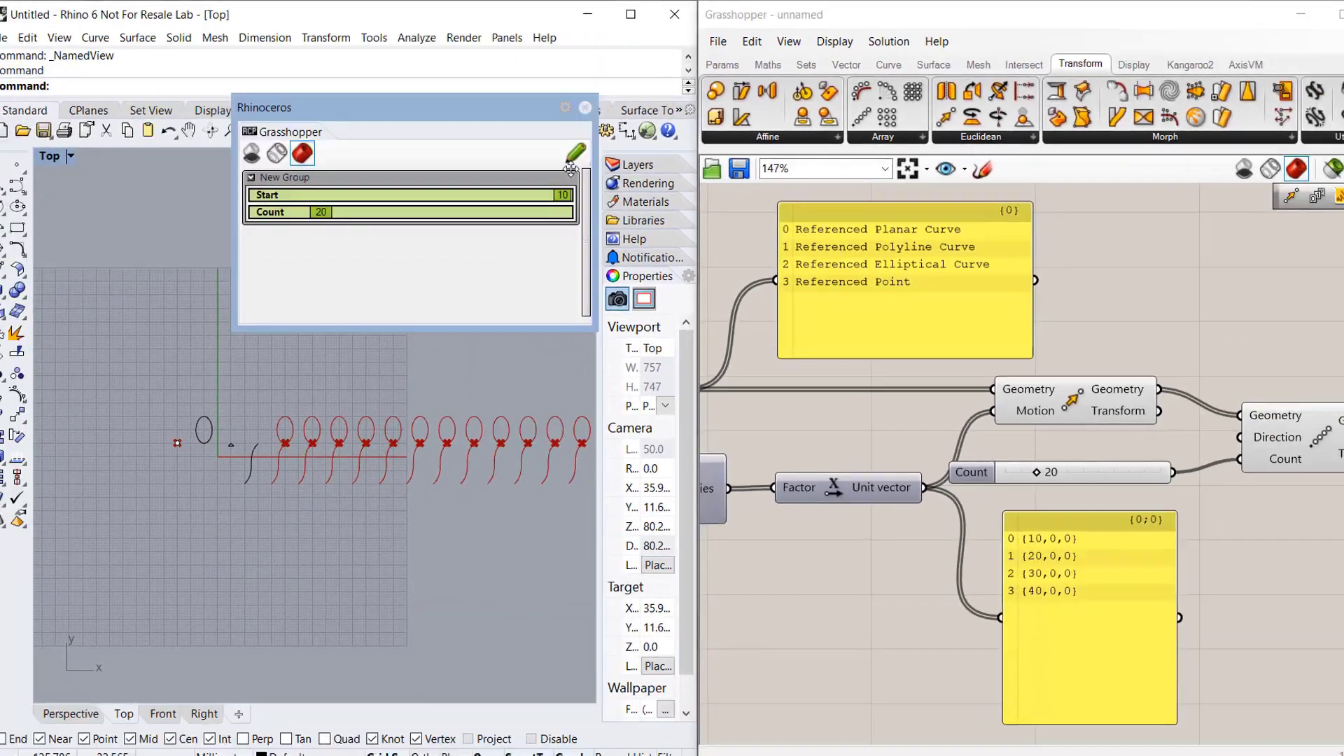
{"action": "left_click_drag", "start_coordinate": [571, 168], "coordinate": [1072, 396]}
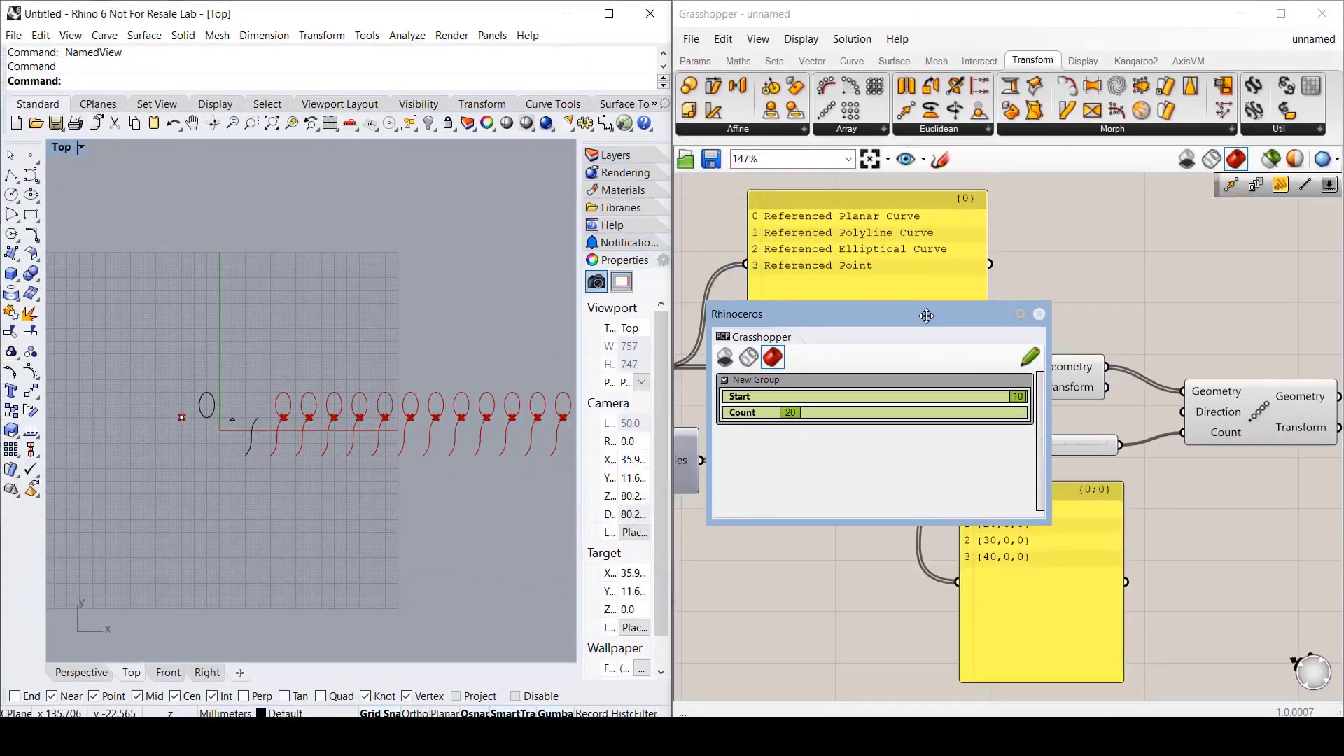
{"action": "scroll", "coordinate": [187, 456], "scroll_direction": "up", "scroll_amount": 5}
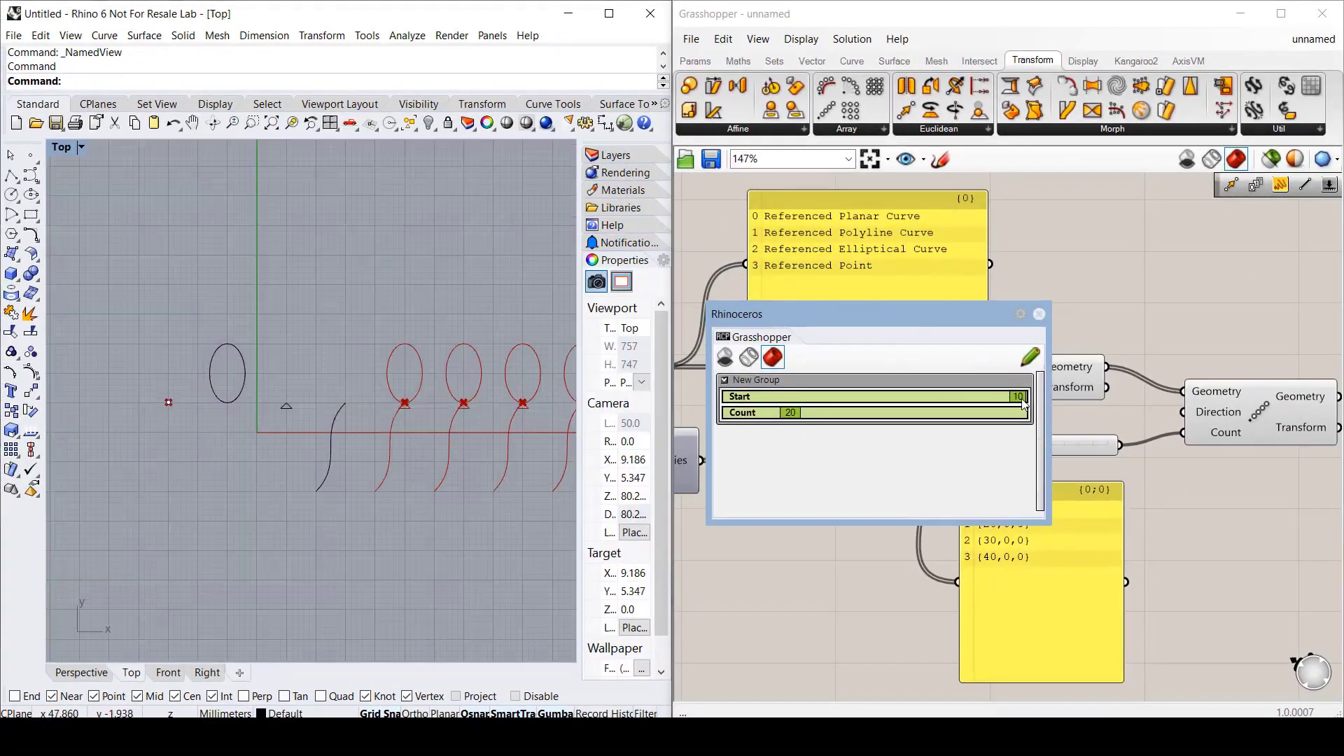
{"action": "left_click_drag", "start_coordinate": [1010, 397], "coordinate": [1029, 344]}
Step: Set Count to 16 through the Remote Control Panel and close the panel
{"action": "scroll", "coordinate": [108, 364], "scroll_direction": "down", "scroll_amount": 4}
{"action": "scroll", "coordinate": [107, 364], "scroll_direction": "down", "scroll_amount": 1}
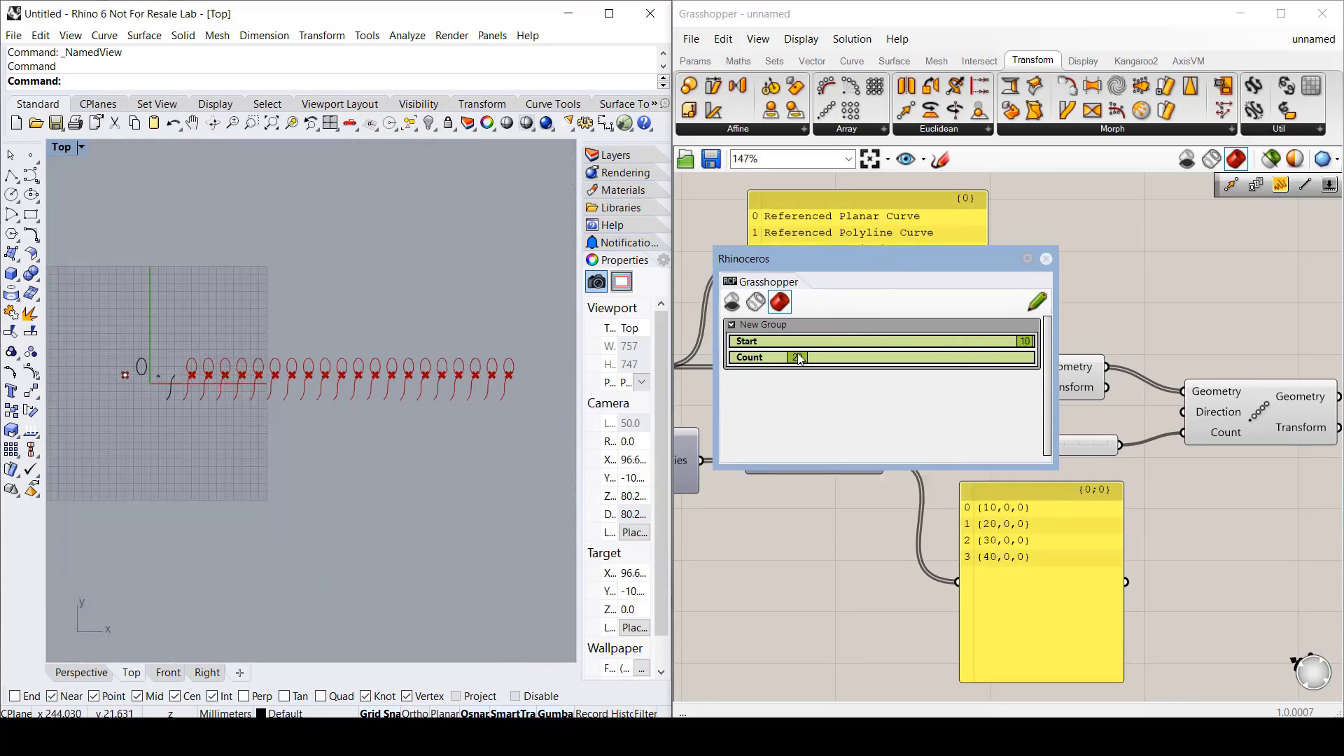
{"action": "mouse_move", "coordinate": [800, 358]}
{"action": "left_mouse_down"}
{"action": "mouse_move", "coordinate": [753, 358]}
{"action": "mouse_move", "coordinate": [786, 359]}
{"action": "left_mouse_up"}
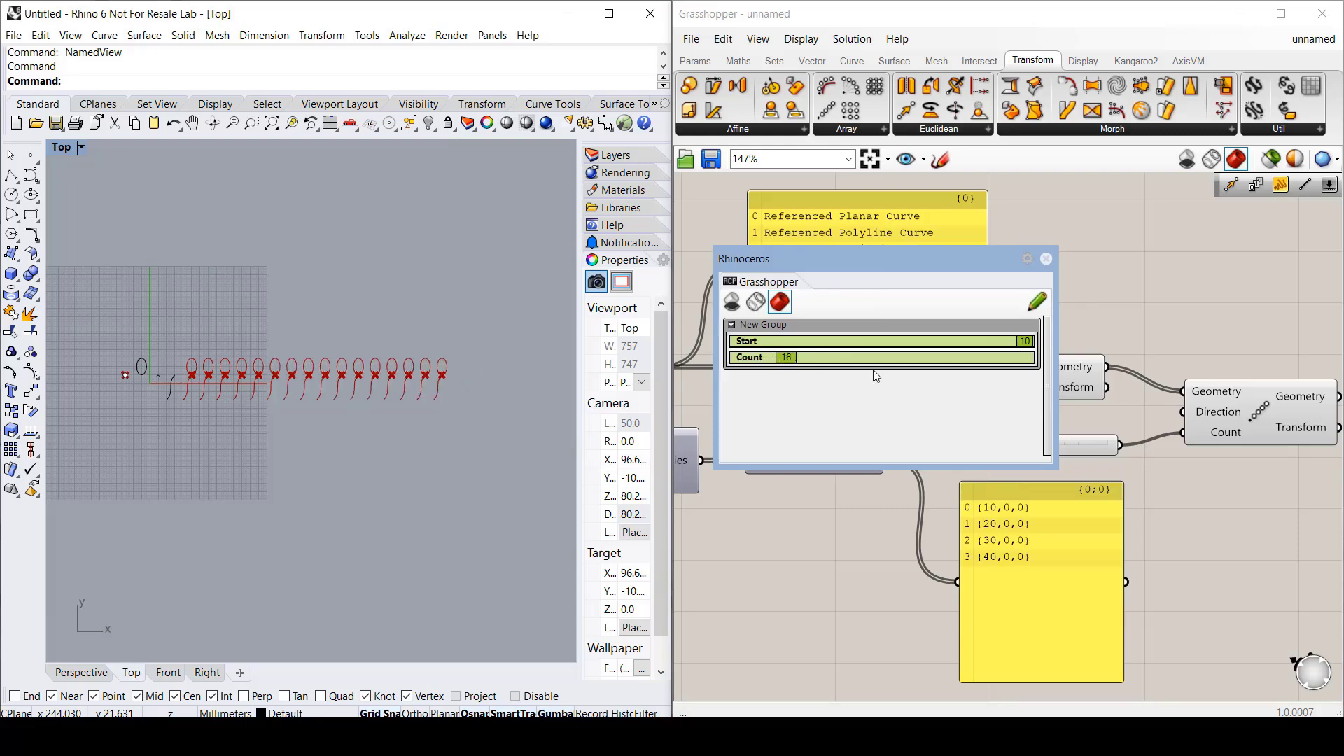
{"action": "left_click", "coordinate": [1046, 259]}
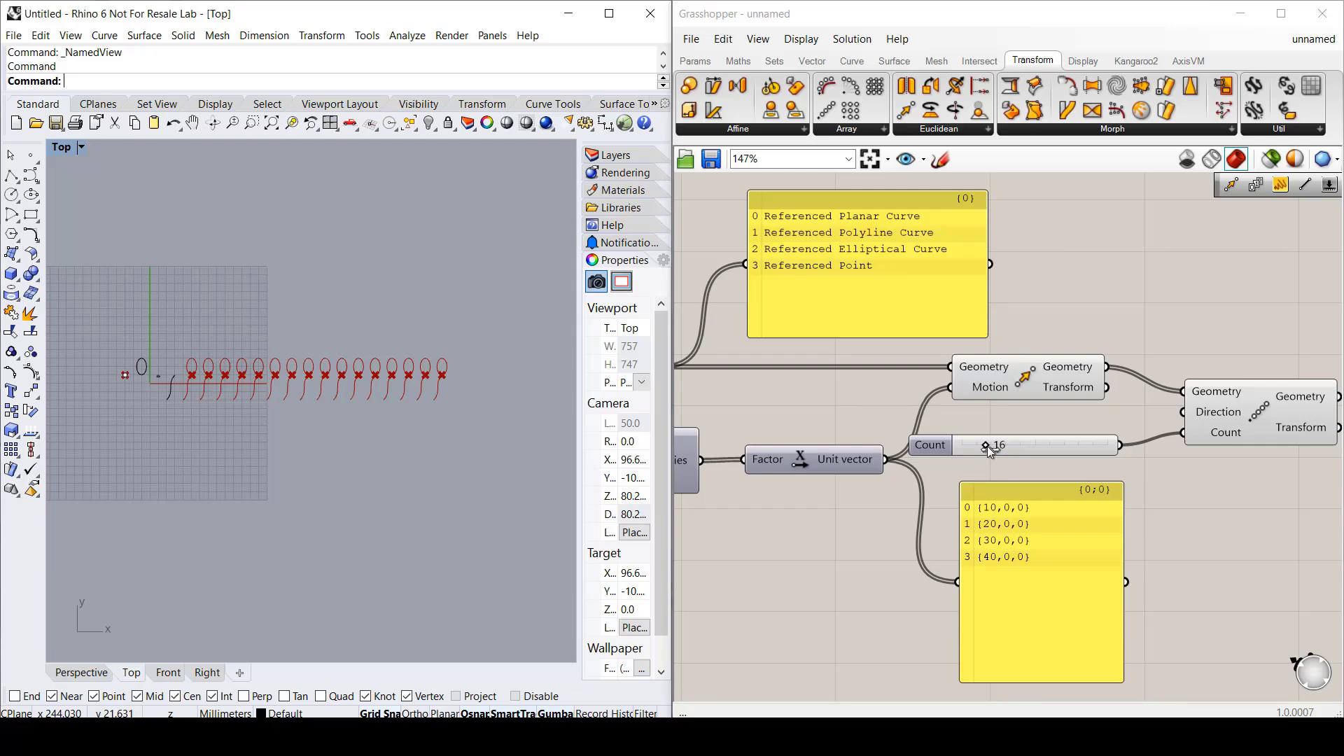
Step: Set the Count slider on the canvas to 12
{"action": "left_click_drag", "start_coordinate": [986, 446], "coordinate": [982, 440]}
{"action": "scroll", "coordinate": [175, 380], "scroll_direction": "up", "scroll_amount": 2}
{"action": "scroll", "coordinate": [175, 380], "scroll_direction": "up", "scroll_amount": 3}
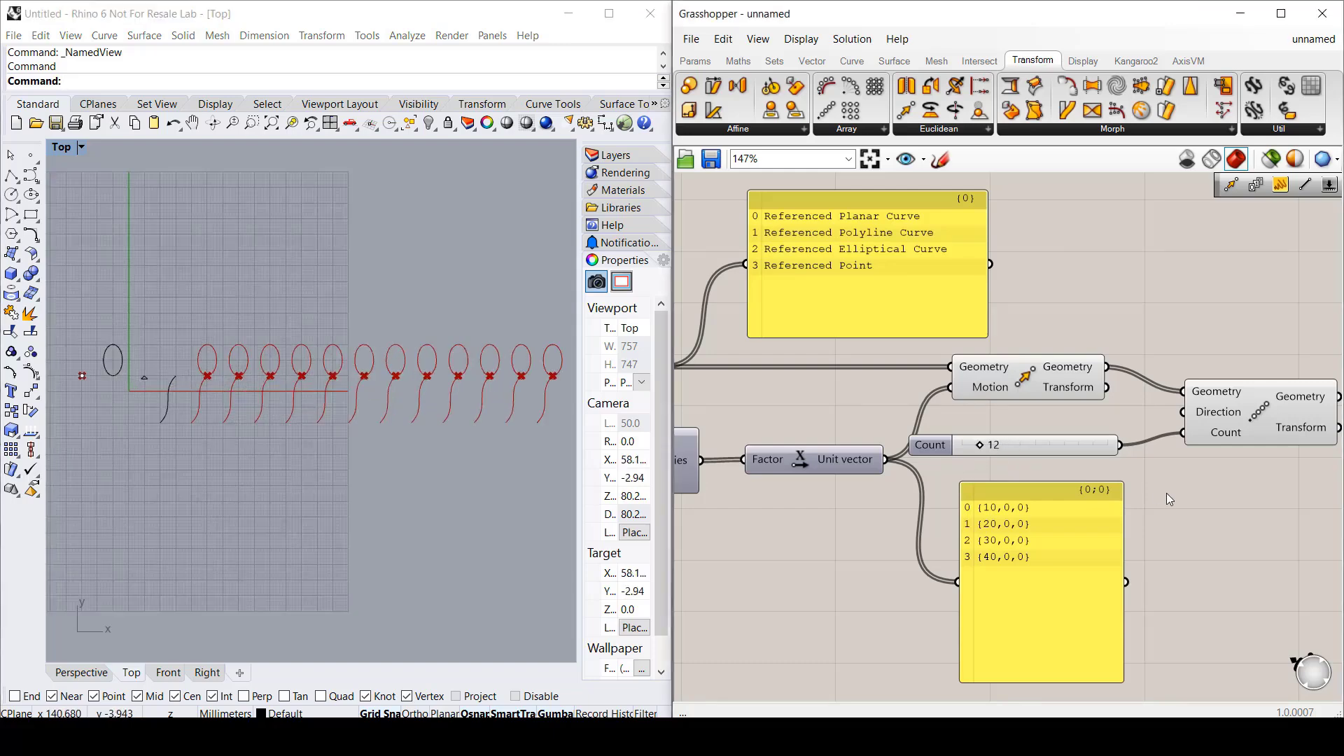
Step: Hide the previews of the Linear Array and Move components, and show the Linear Array preview again
{"action": "right_click", "coordinate": [1259, 402]}
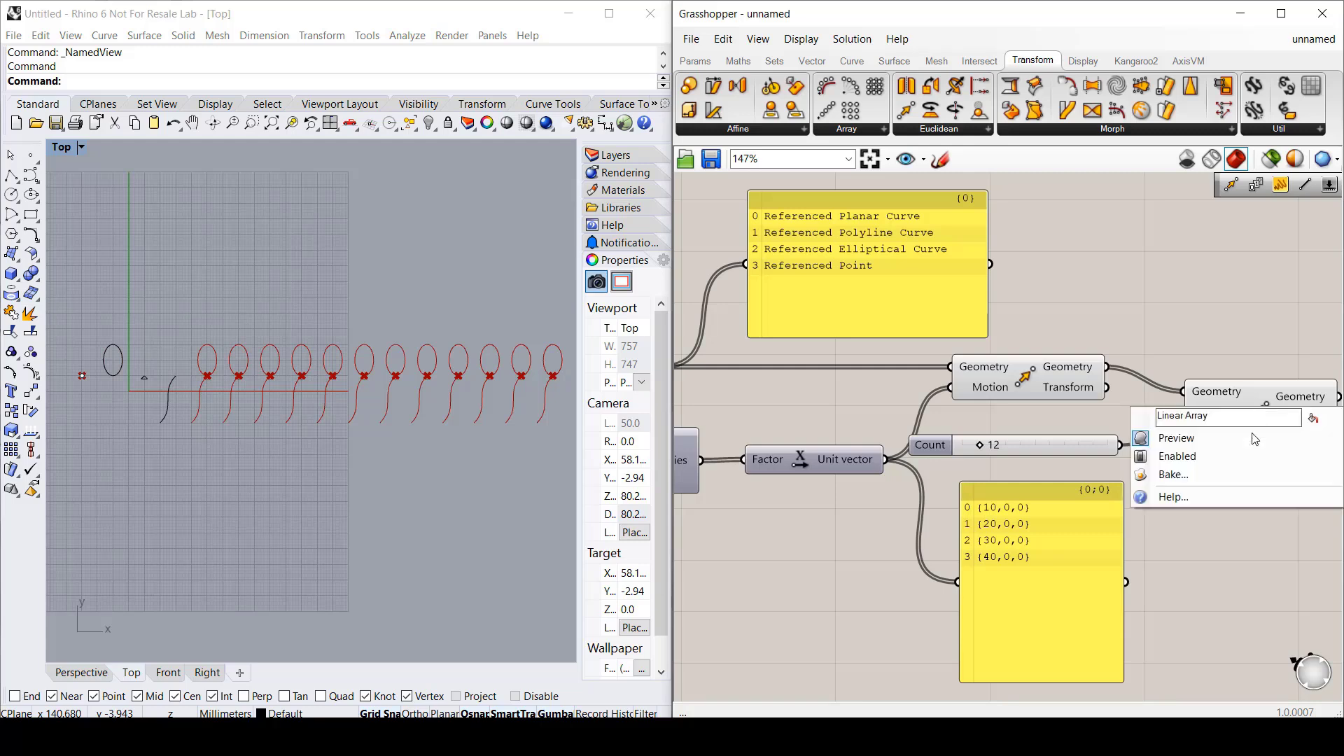
{"action": "left_click", "coordinate": [1208, 446]}
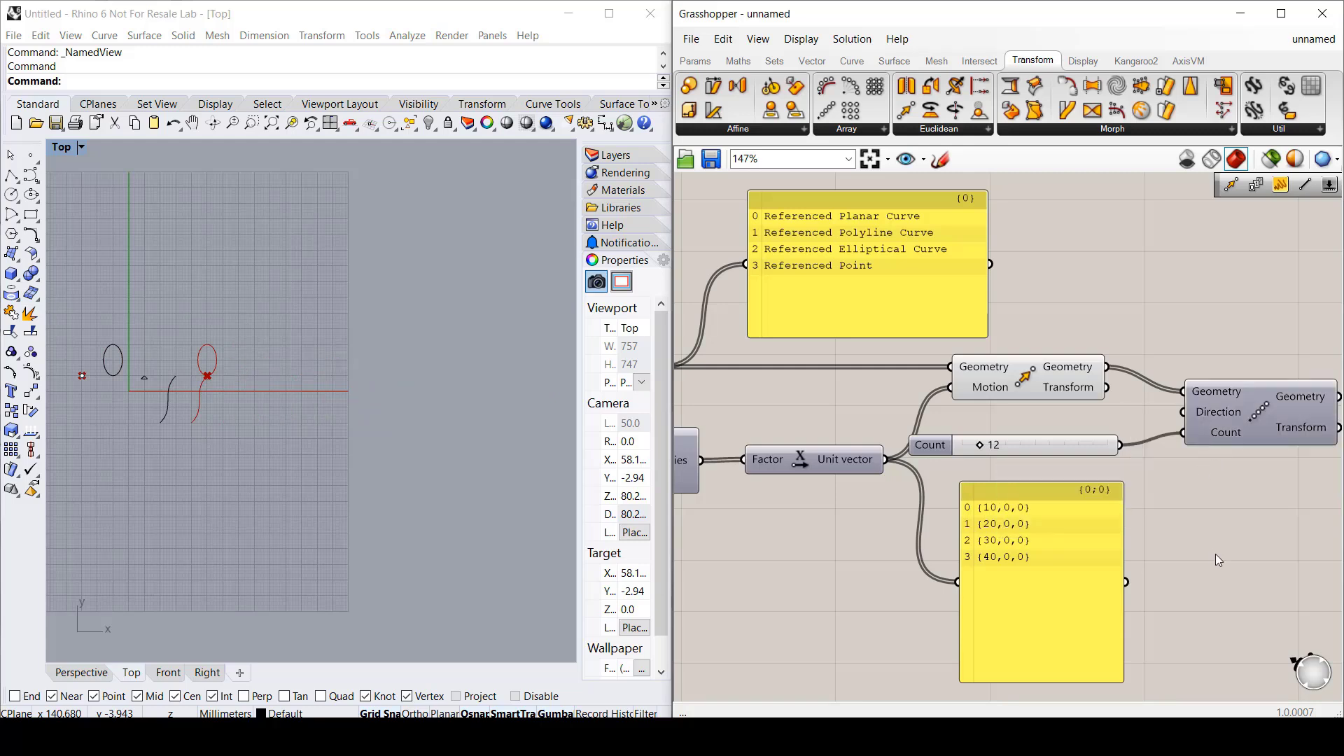
{"action": "right_click", "coordinate": [1028, 381]}
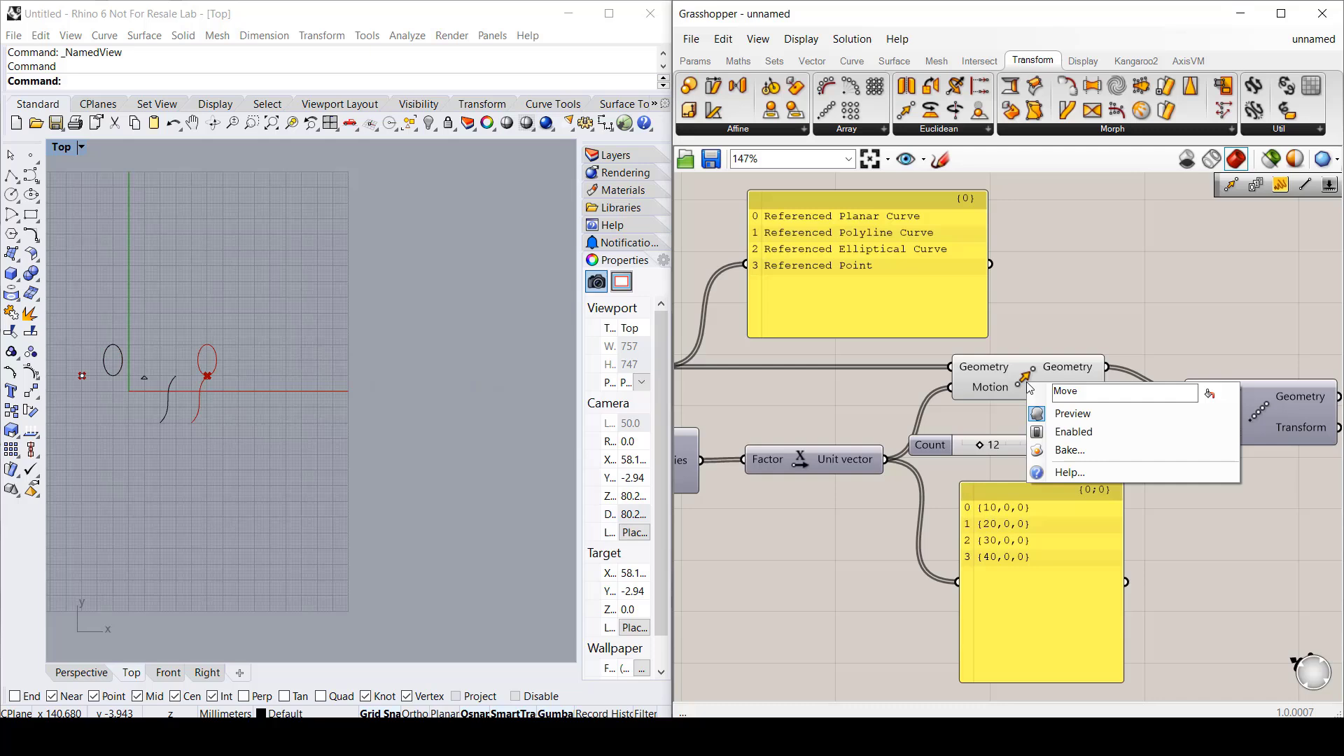
{"action": "left_click", "coordinate": [1068, 410]}
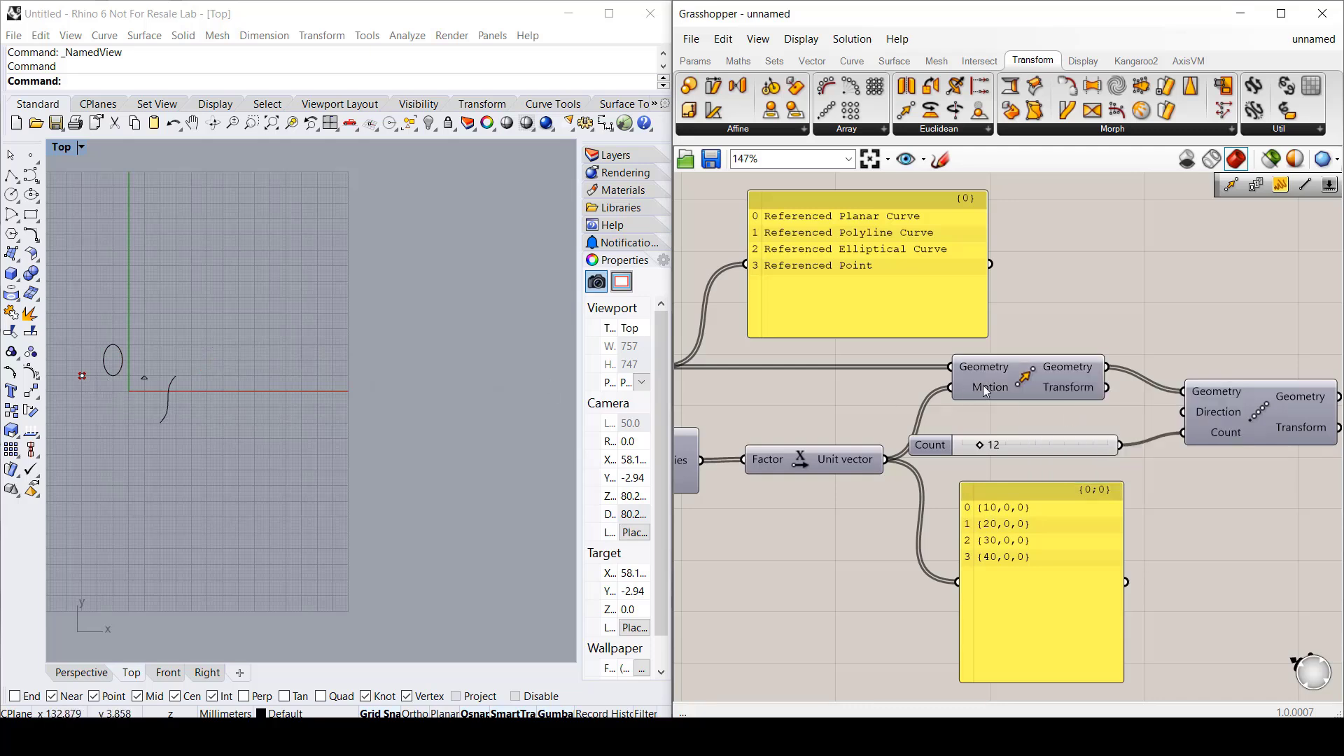
{"action": "right_click", "coordinate": [1235, 415]}
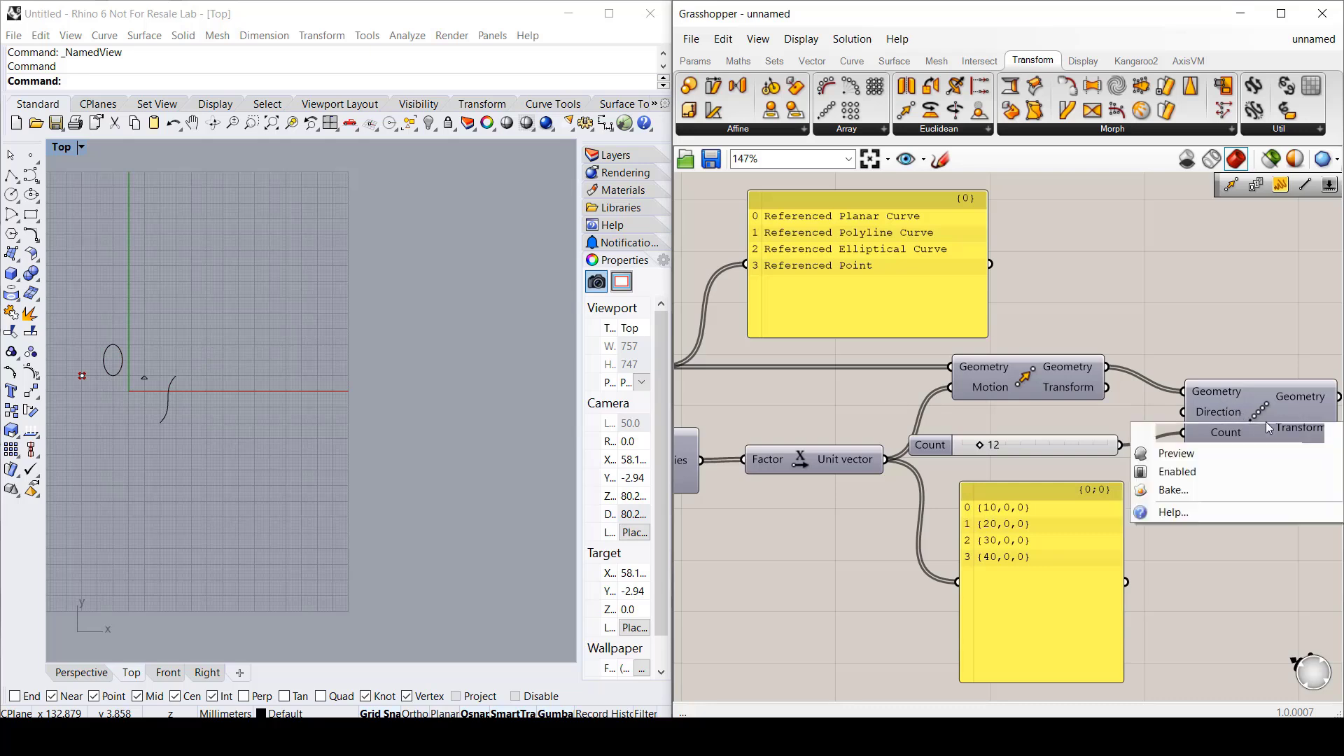
{"action": "left_click", "coordinate": [1222, 455]}
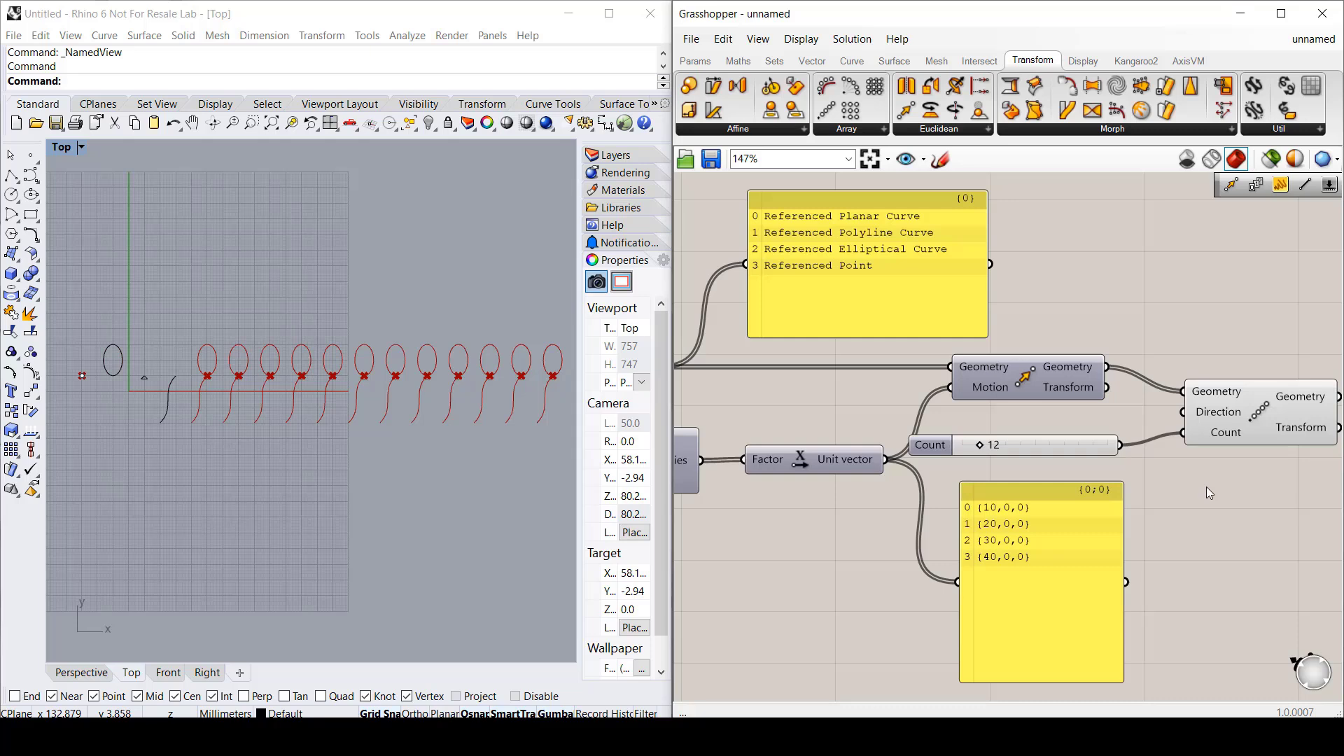
Step: Bake the Linear Array output into Rhino with the object name "balloons"
{"action": "right_click", "coordinate": [1261, 406]}
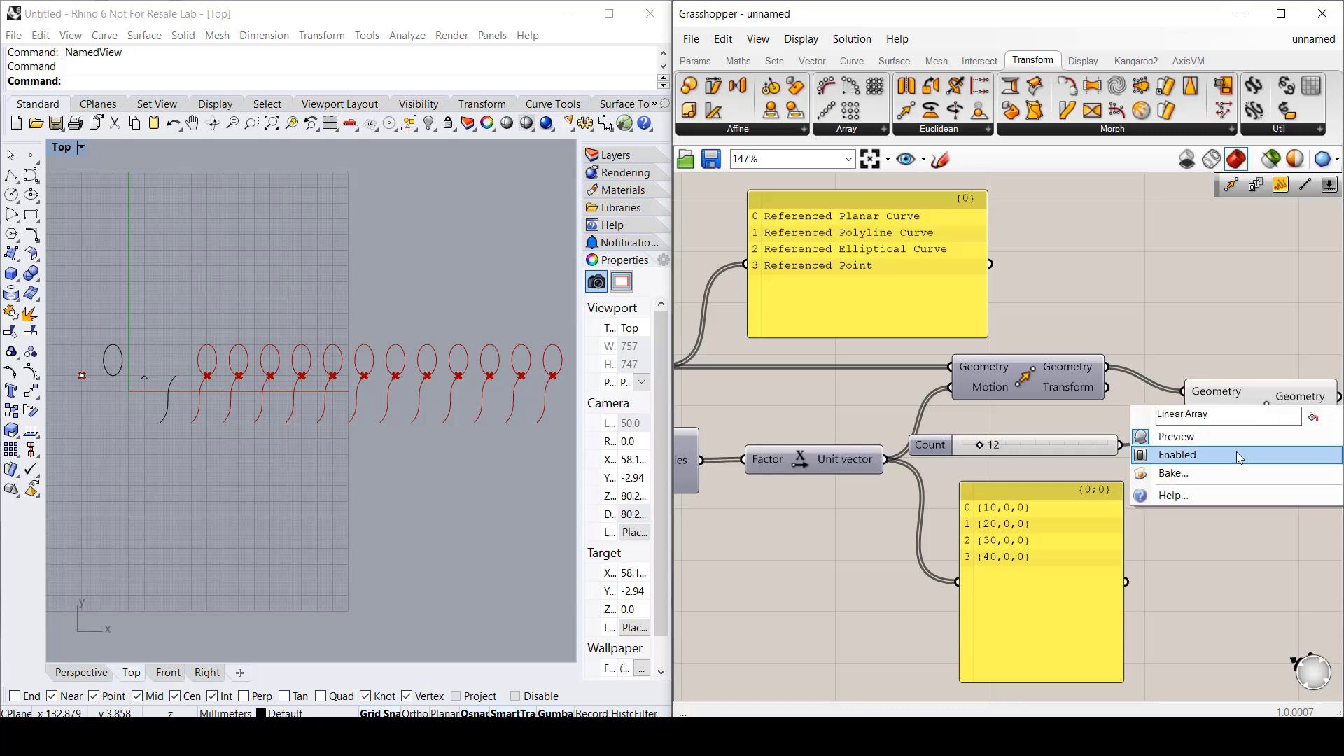
{"action": "left_click", "coordinate": [1188, 476]}
{"action": "type", "text": "ball"}
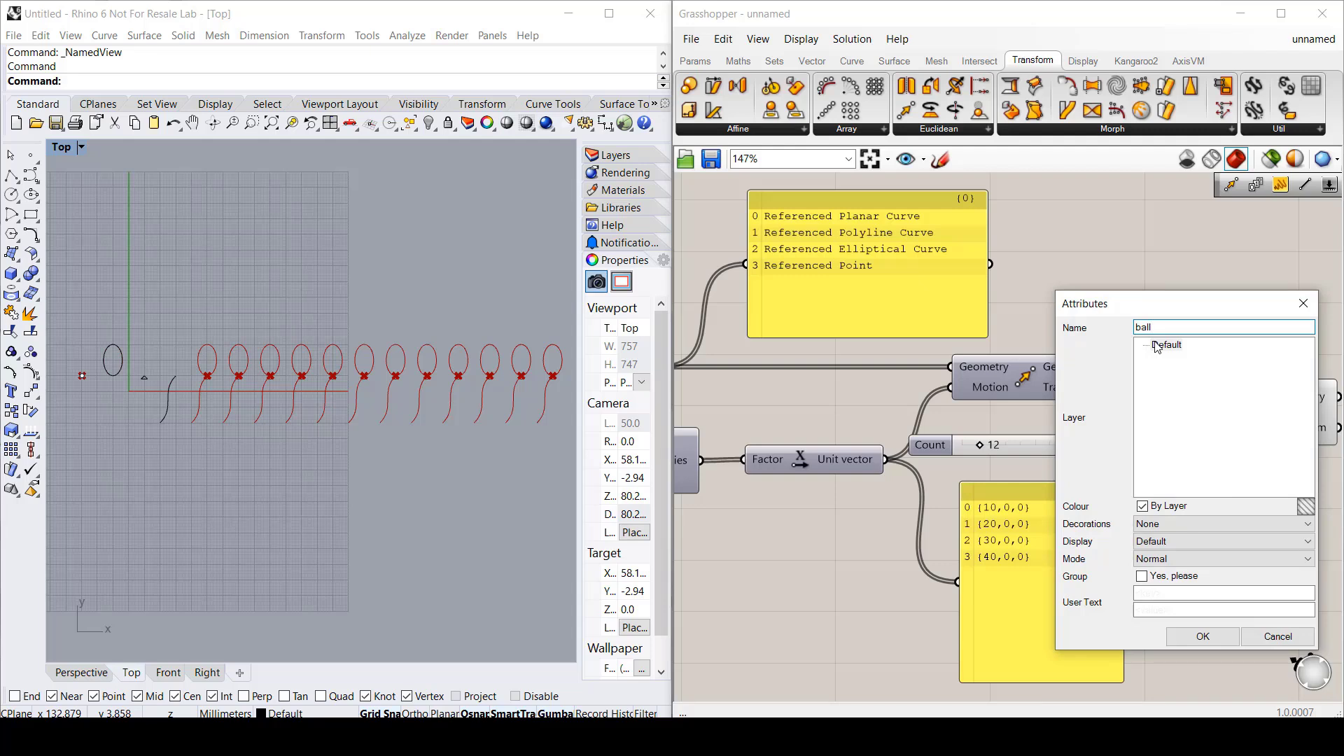
{"action": "type", "text": "oons"}
{"action": "left_click", "coordinate": [1203, 635]}
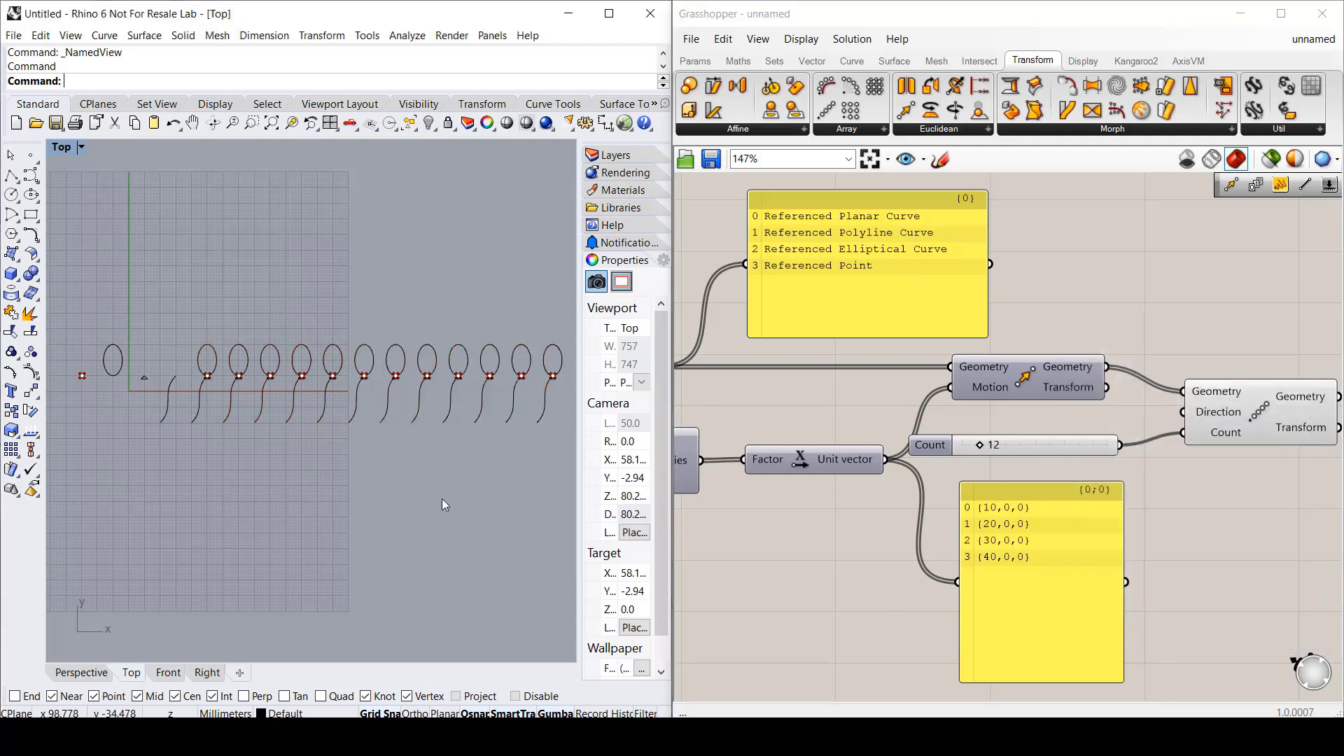
Step: Move all baked balloon objects in the Top view about 42 mm below the Grasshopper preview
{"action": "left_click_drag", "start_coordinate": [184, 326], "coordinate": [564, 455]}
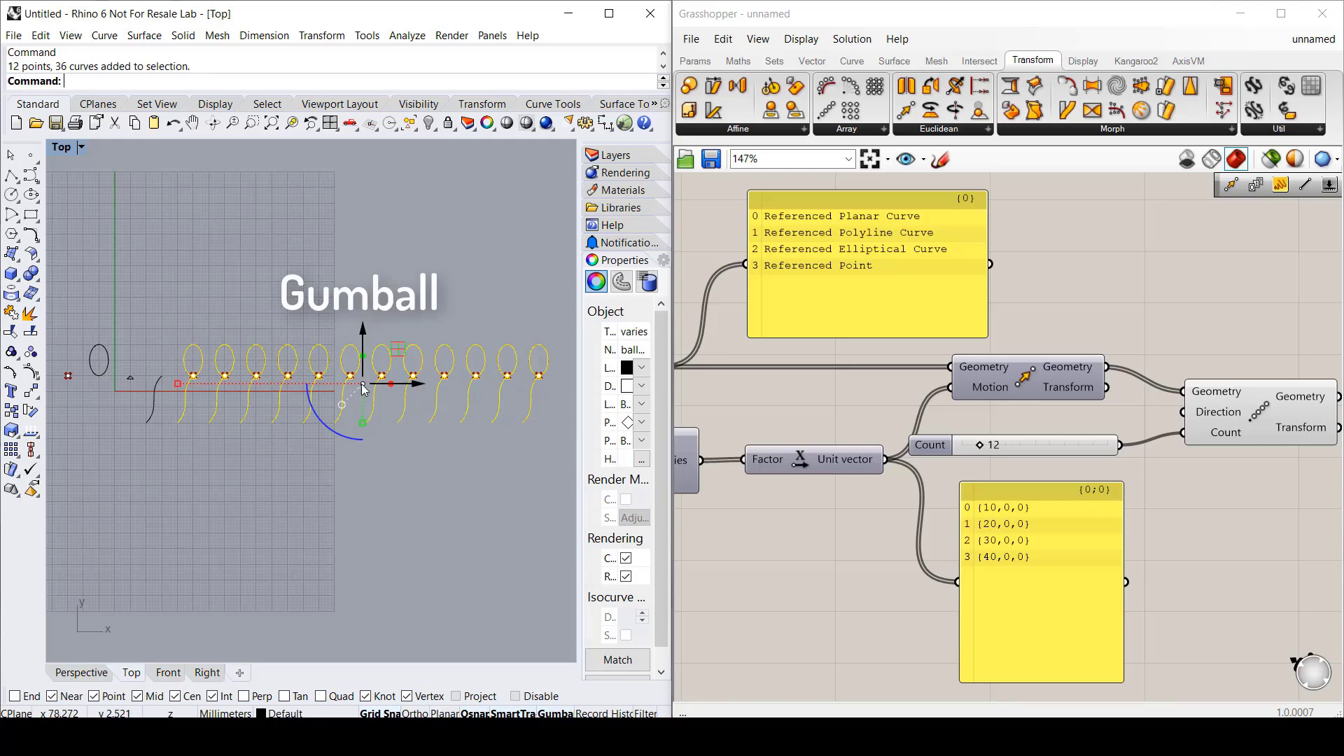
{"action": "key", "text": "alt"}
{"action": "left_click_drag", "start_coordinate": [364, 389], "coordinate": [358, 522]}
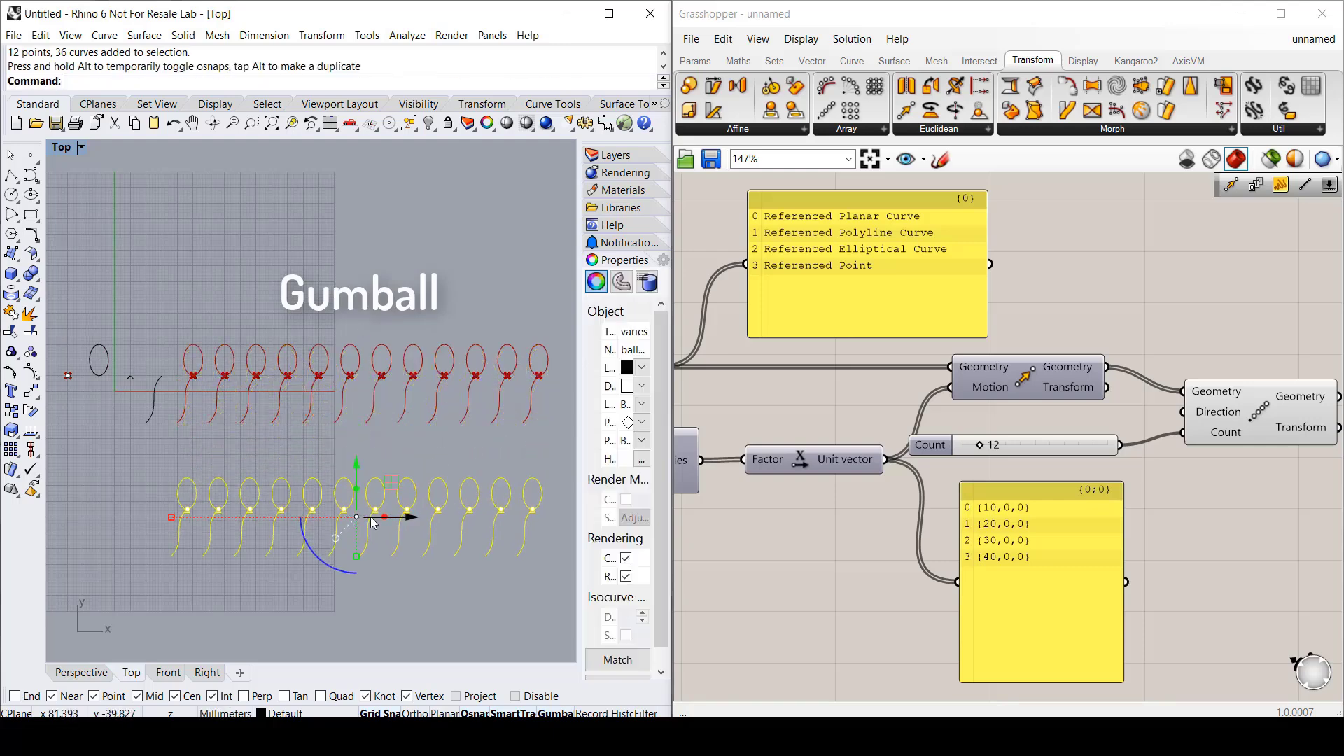
{"action": "key", "text": "Escape"}
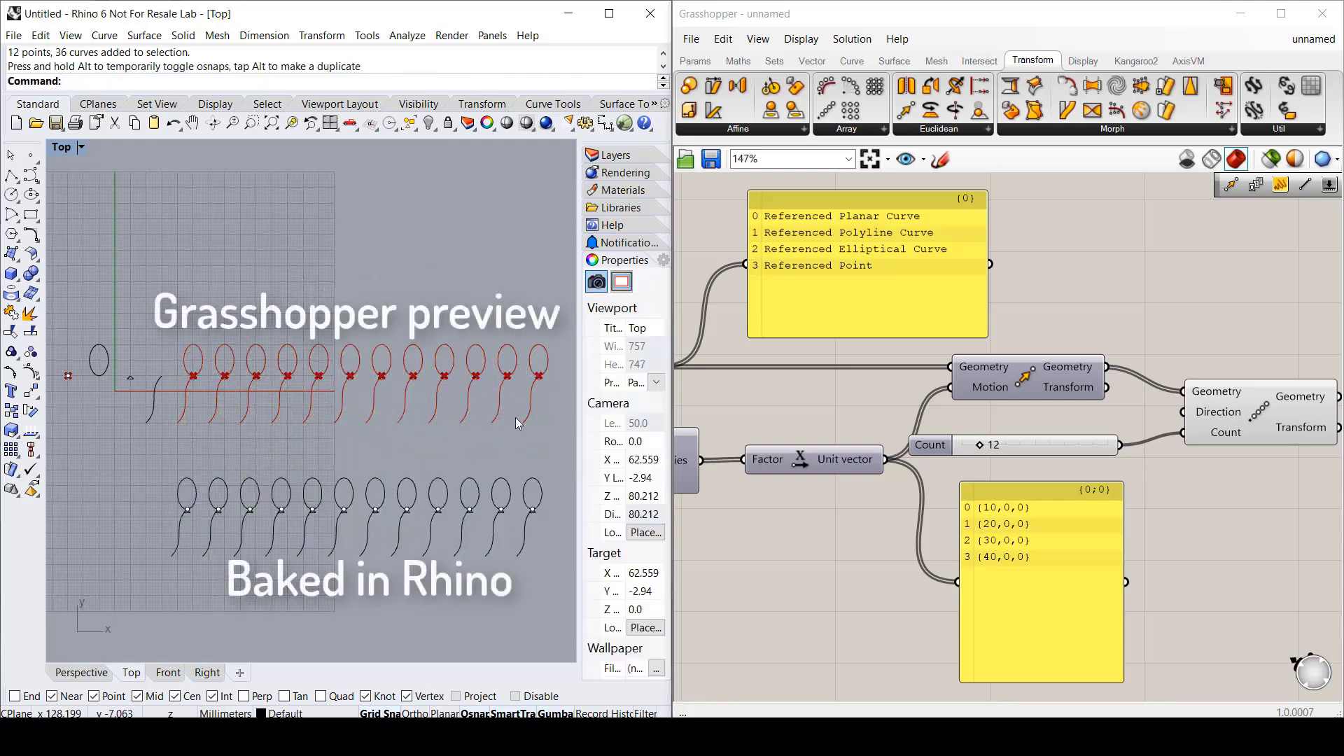
Step: Compare the Linear Array preview with individually selected baked curves, and set the Count slider to 5
{"action": "left_click", "coordinate": [1250, 425]}
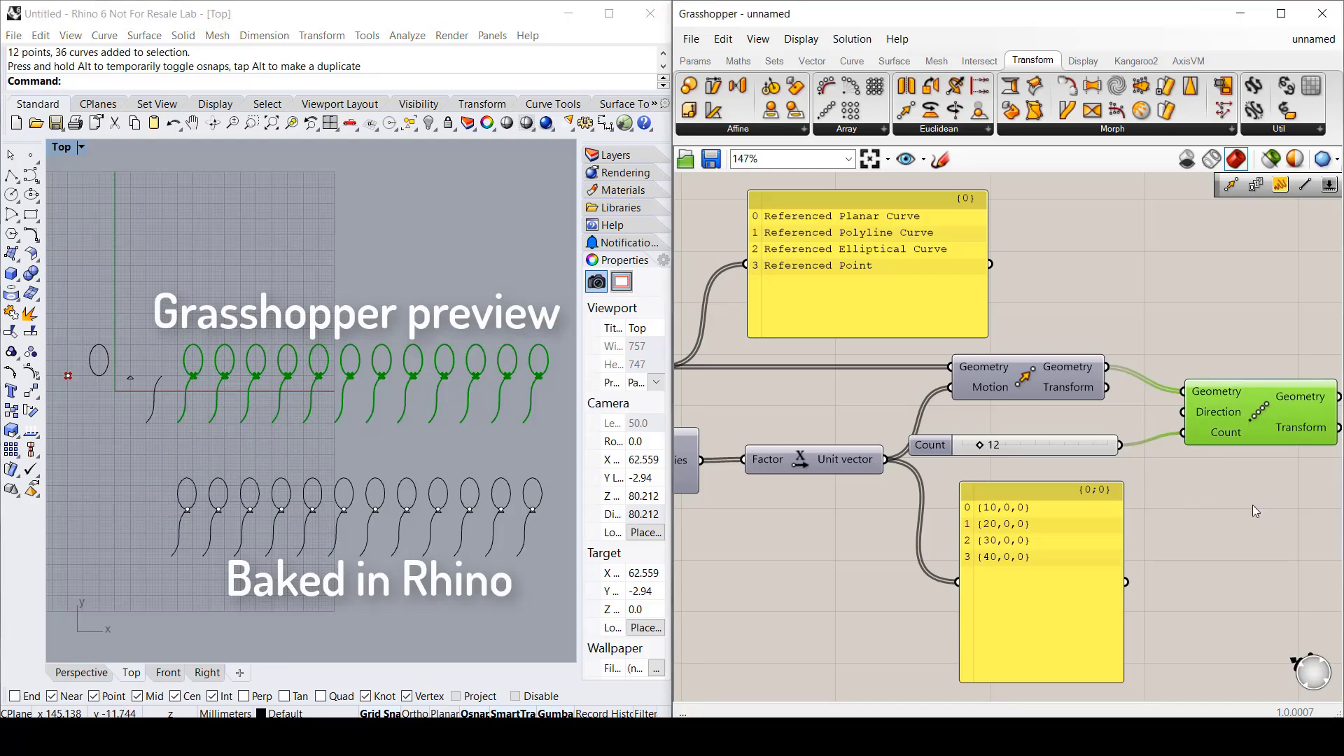
{"action": "left_click", "coordinate": [471, 544]}
{"action": "left_click", "coordinate": [447, 493]}
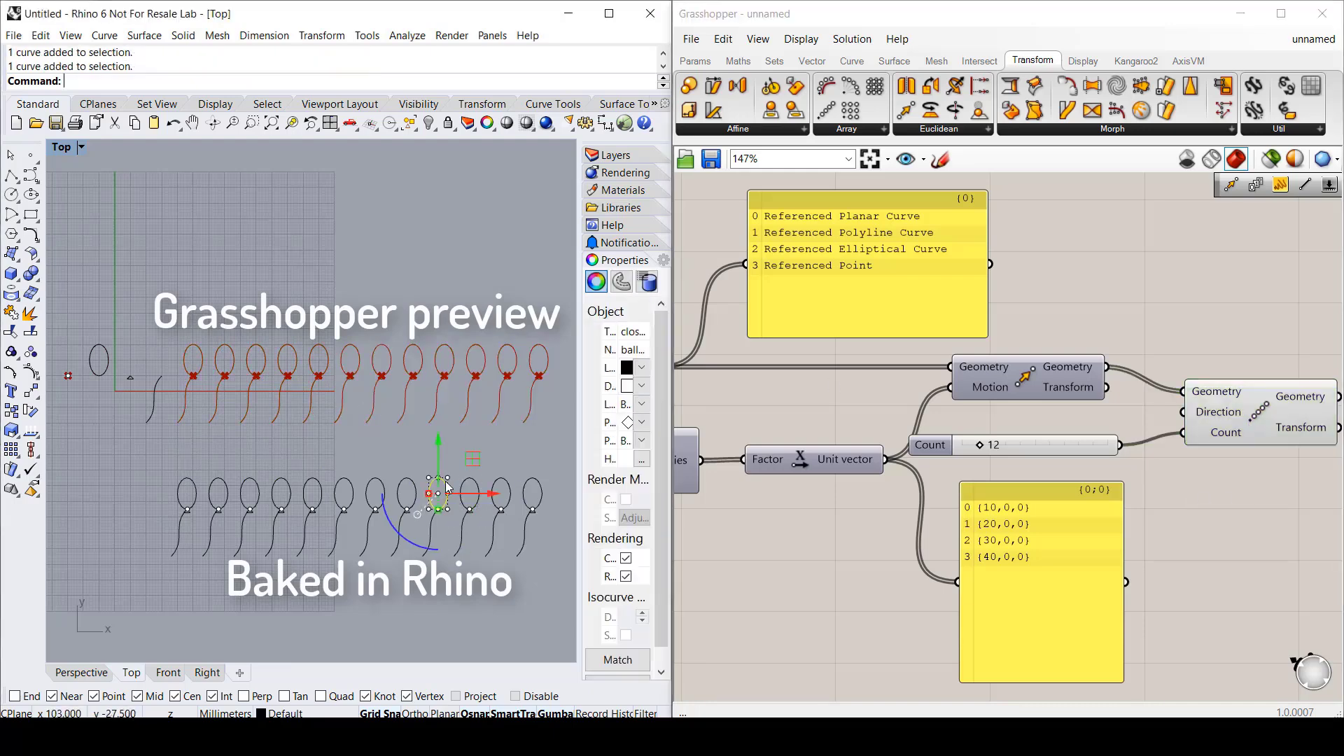
{"action": "key", "text": "Escape"}
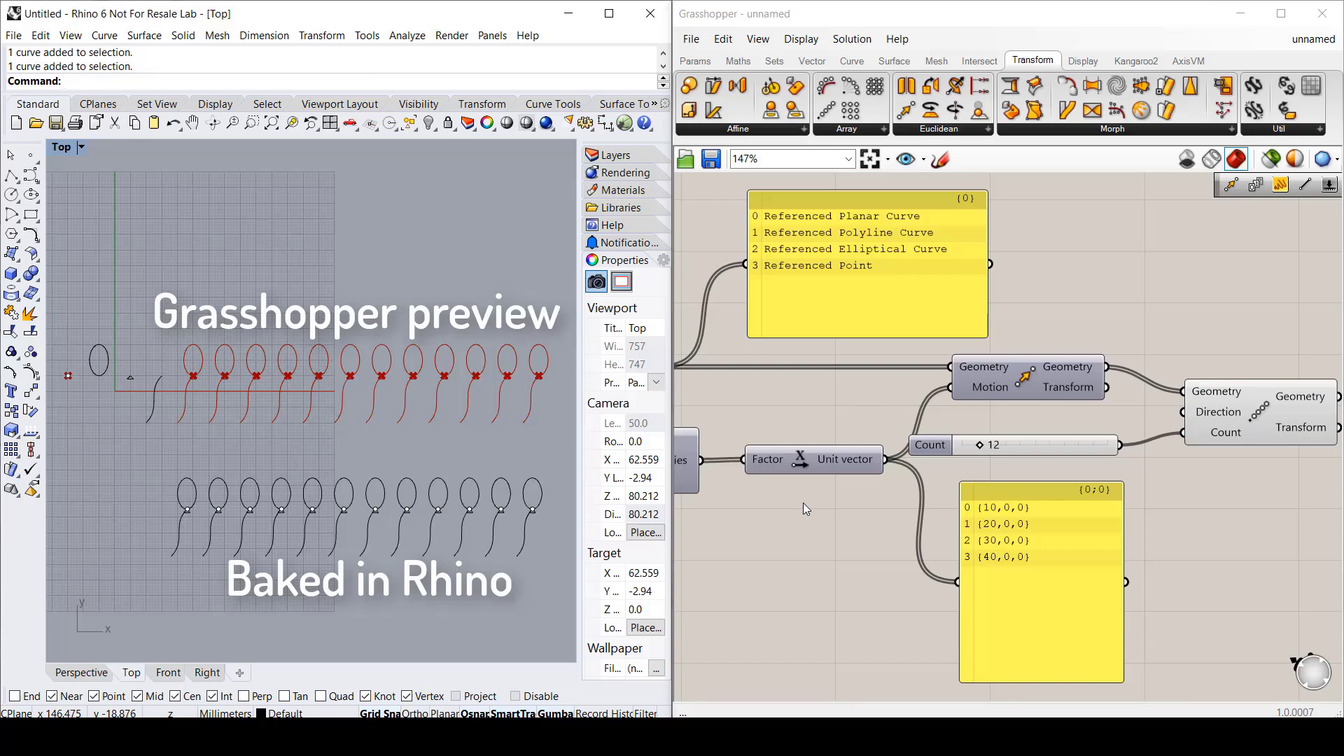
{"action": "left_click_drag", "start_coordinate": [979, 446], "coordinate": [971, 446]}
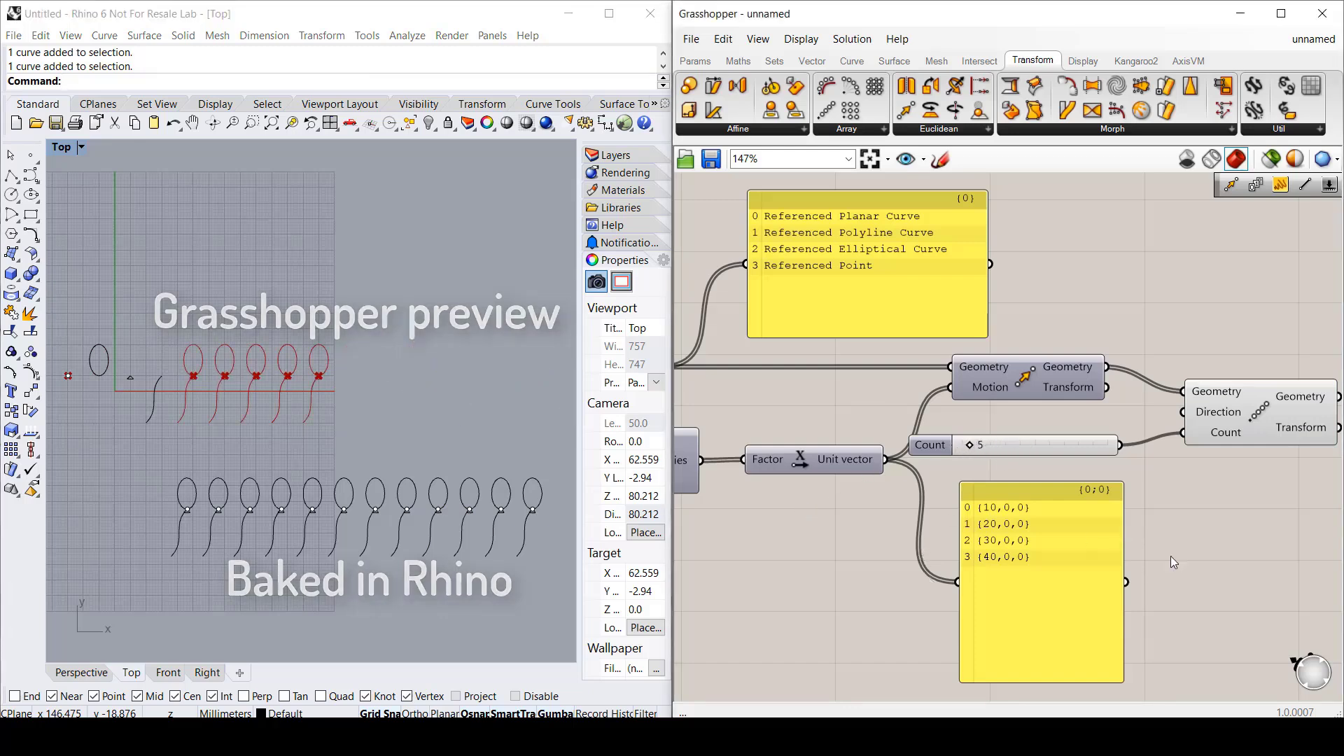
Step: Place a Bifocals component above the Point parameter to label the components, and look over the labelled definition
{"action": "scroll", "coordinate": [1171, 555], "scroll_direction": "down", "scroll_amount": 3}
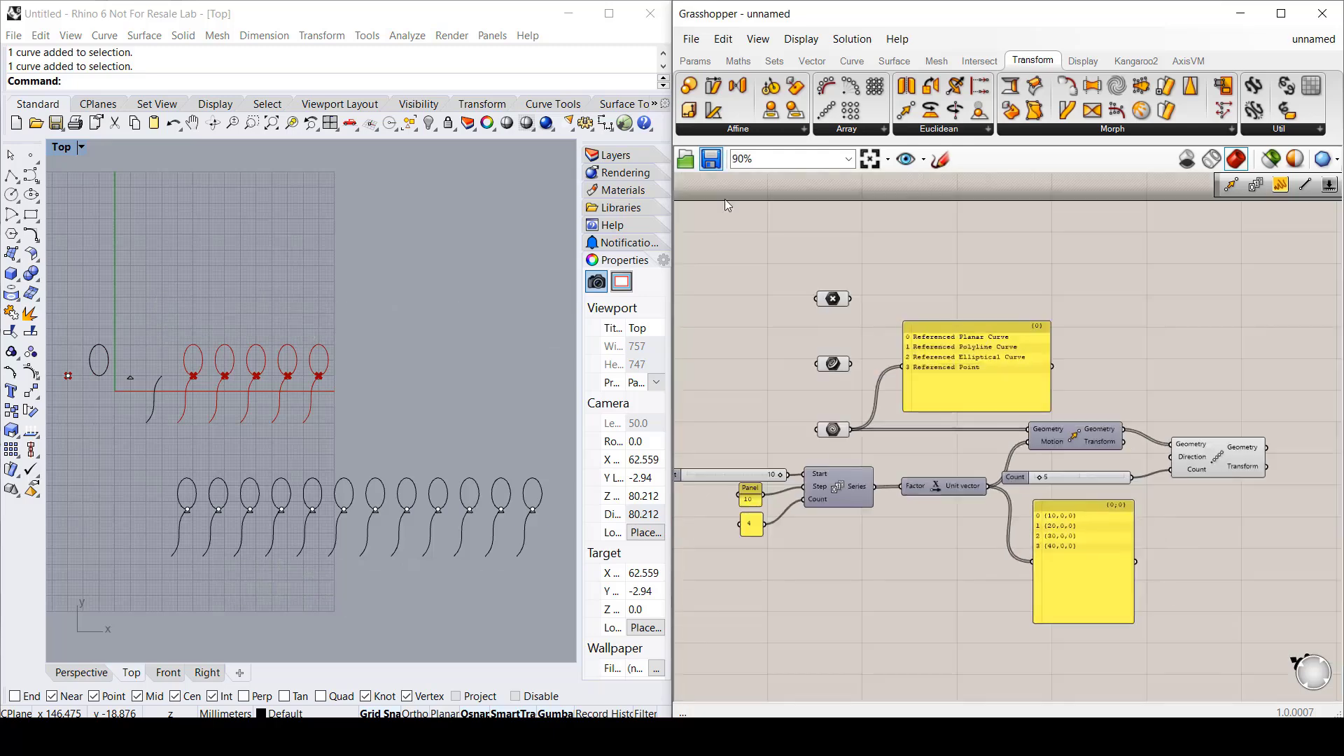
{"action": "left_click", "coordinate": [696, 61]}
{"action": "left_click", "coordinate": [1190, 85]}
{"action": "left_click", "coordinate": [732, 228]}
{"action": "right_click_drag", "start_coordinate": [734, 230], "coordinate": [821, 245]}
{"action": "scroll", "coordinate": [820, 242], "scroll_direction": "up", "scroll_amount": 1}
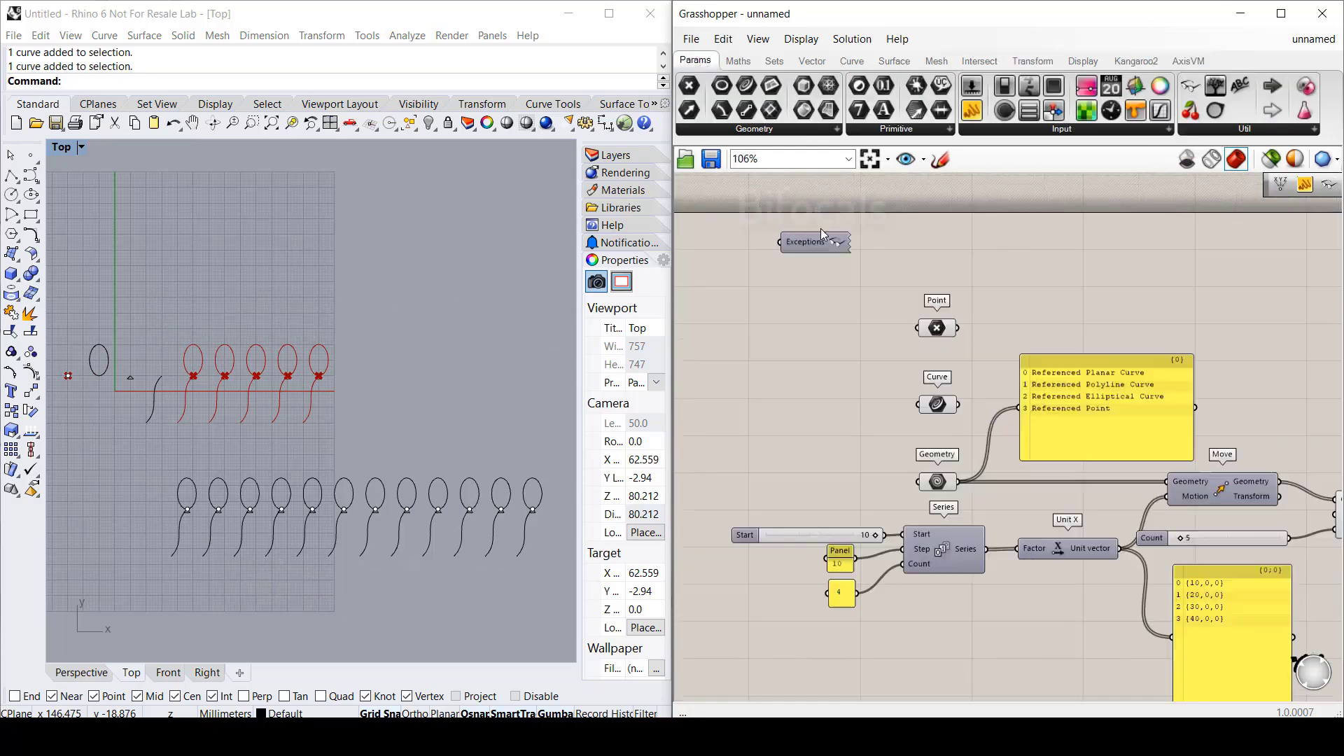
{"action": "scroll", "coordinate": [821, 228], "scroll_direction": "up", "scroll_amount": 3}
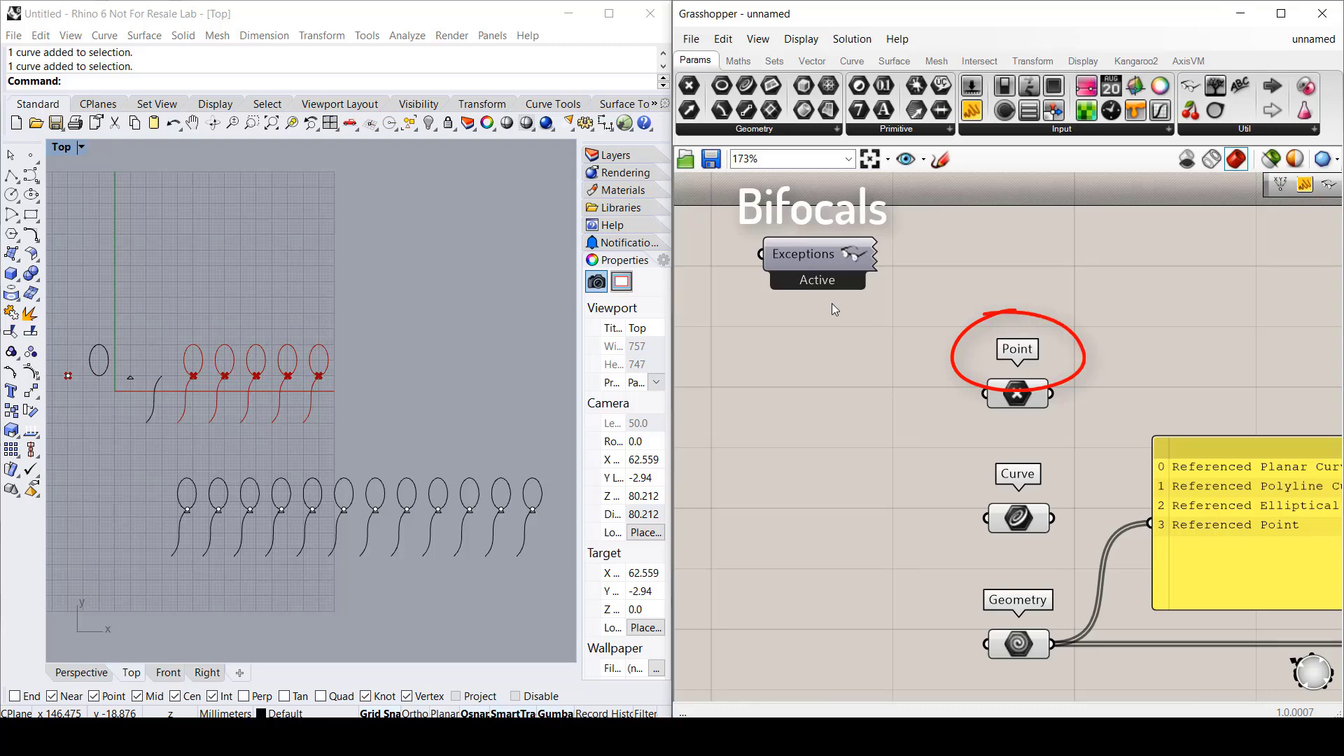
{"action": "scroll", "coordinate": [838, 390], "scroll_direction": "down", "scroll_amount": 3}
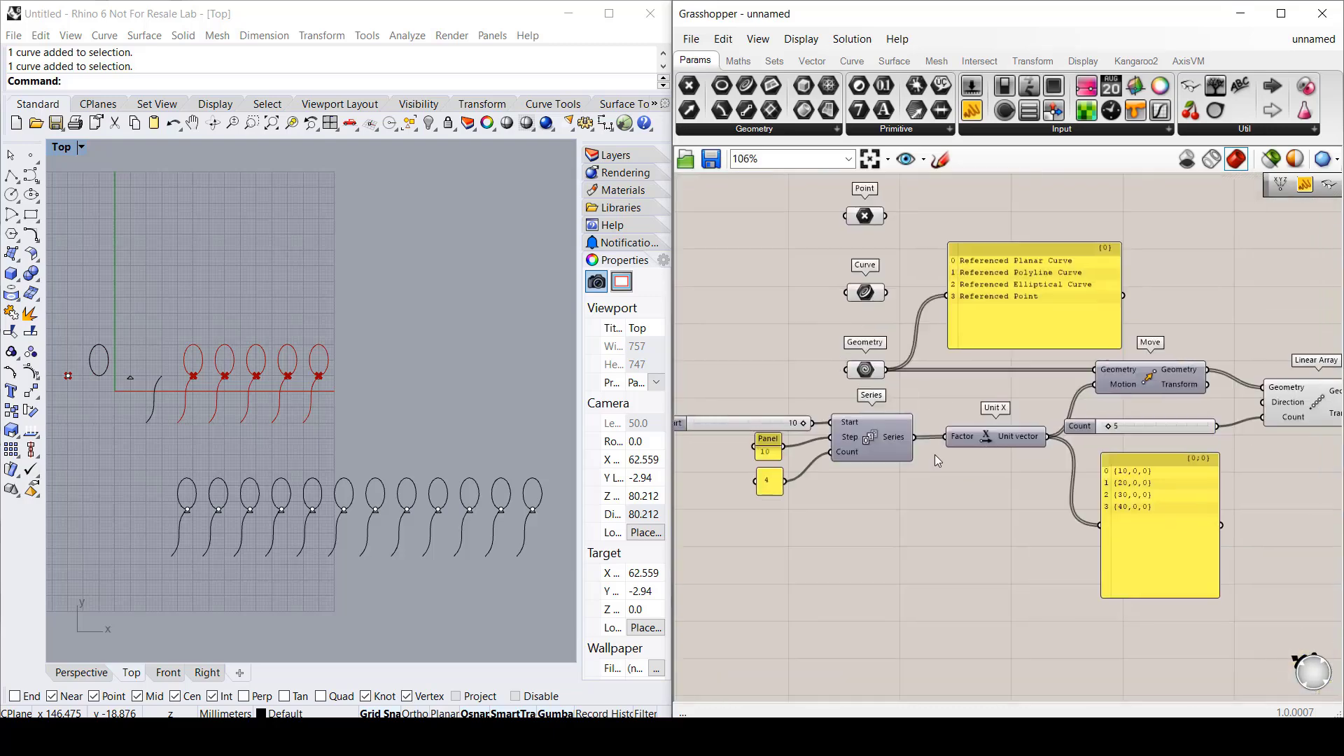
{"action": "scroll", "coordinate": [938, 448], "scroll_direction": "up", "scroll_amount": 2}
{"action": "right_click_drag", "start_coordinate": [1291, 386], "coordinate": [988, 443]}
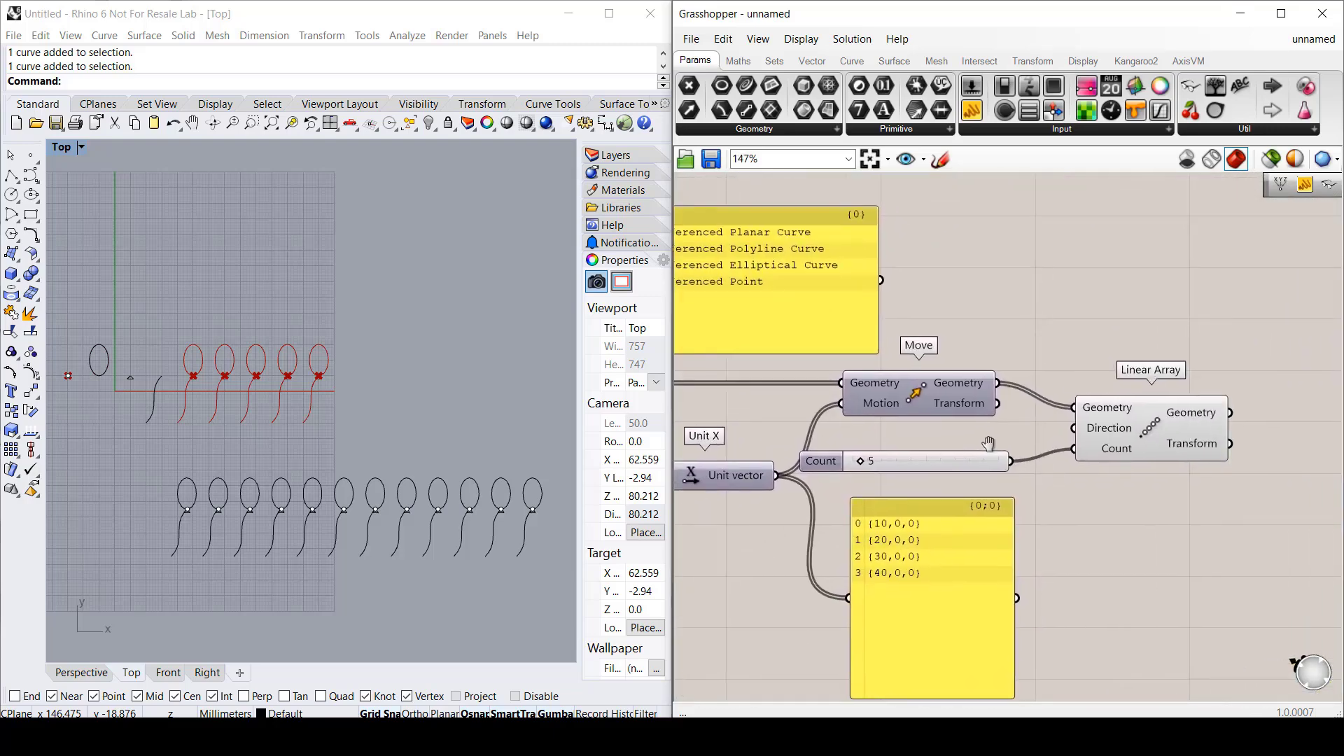
{"action": "scroll", "coordinate": [988, 443], "scroll_direction": "down", "scroll_amount": 2}
{"action": "scroll", "coordinate": [1179, 506], "scroll_direction": "down", "scroll_amount": 1}
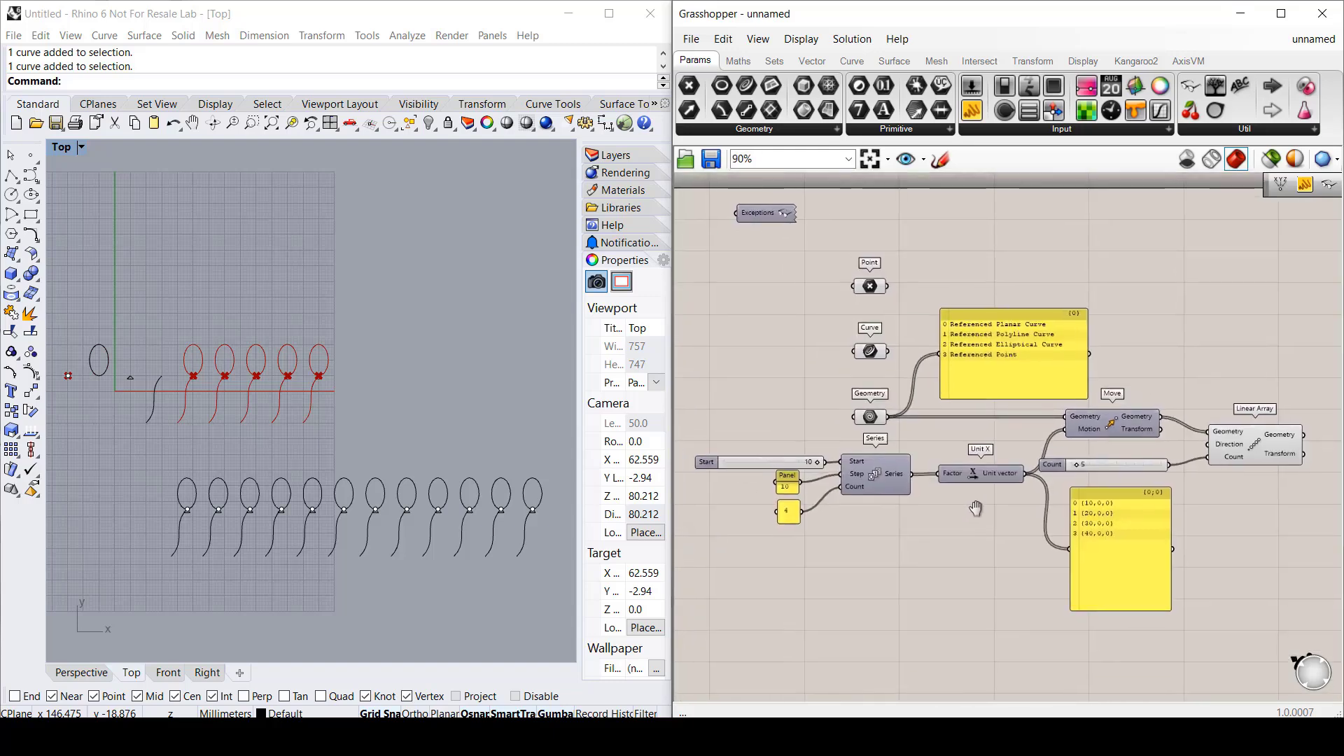
Step: Save the Grasshopper definition as "balloons" in the GH_files folder
{"action": "left_click", "coordinate": [691, 38]}
{"action": "left_click", "coordinate": [763, 157]}
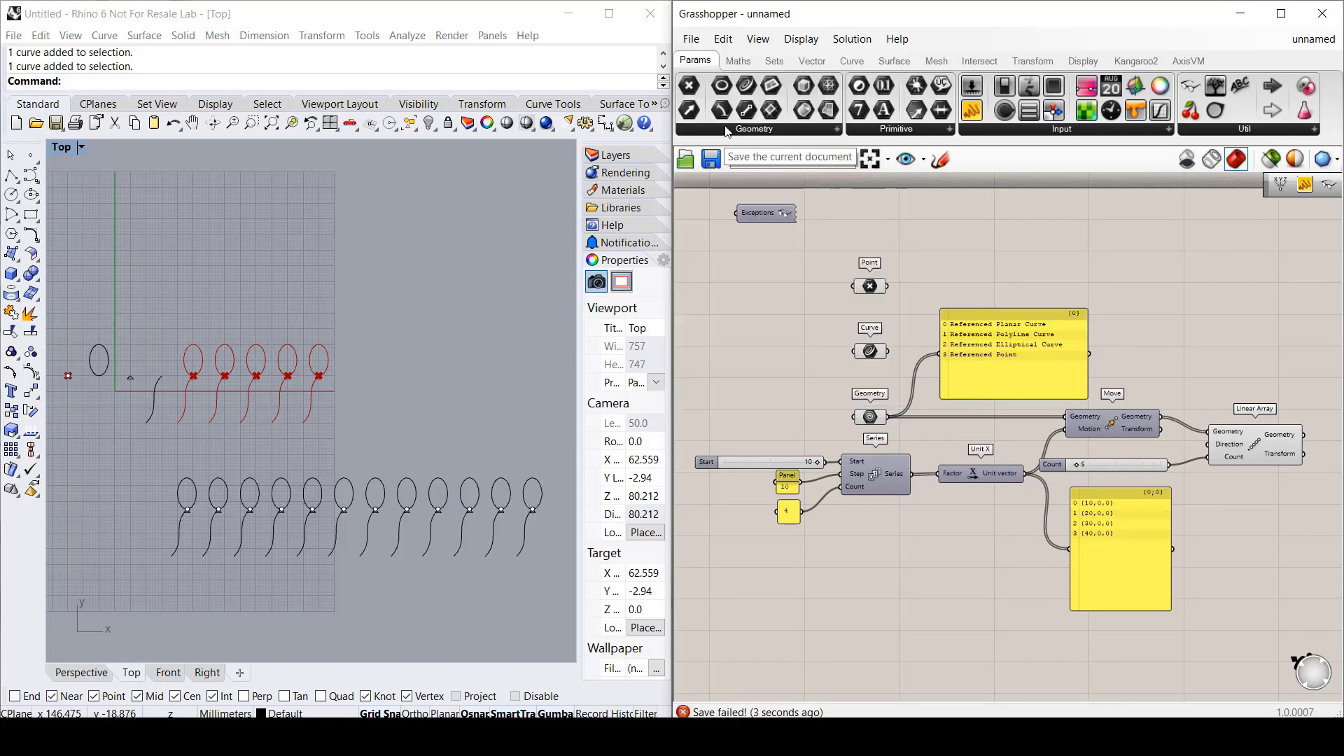
{"action": "double_click", "coordinate": [483, 568]}
{"action": "type", "text": "balloons"}
{"action": "key", "text": "Return"}
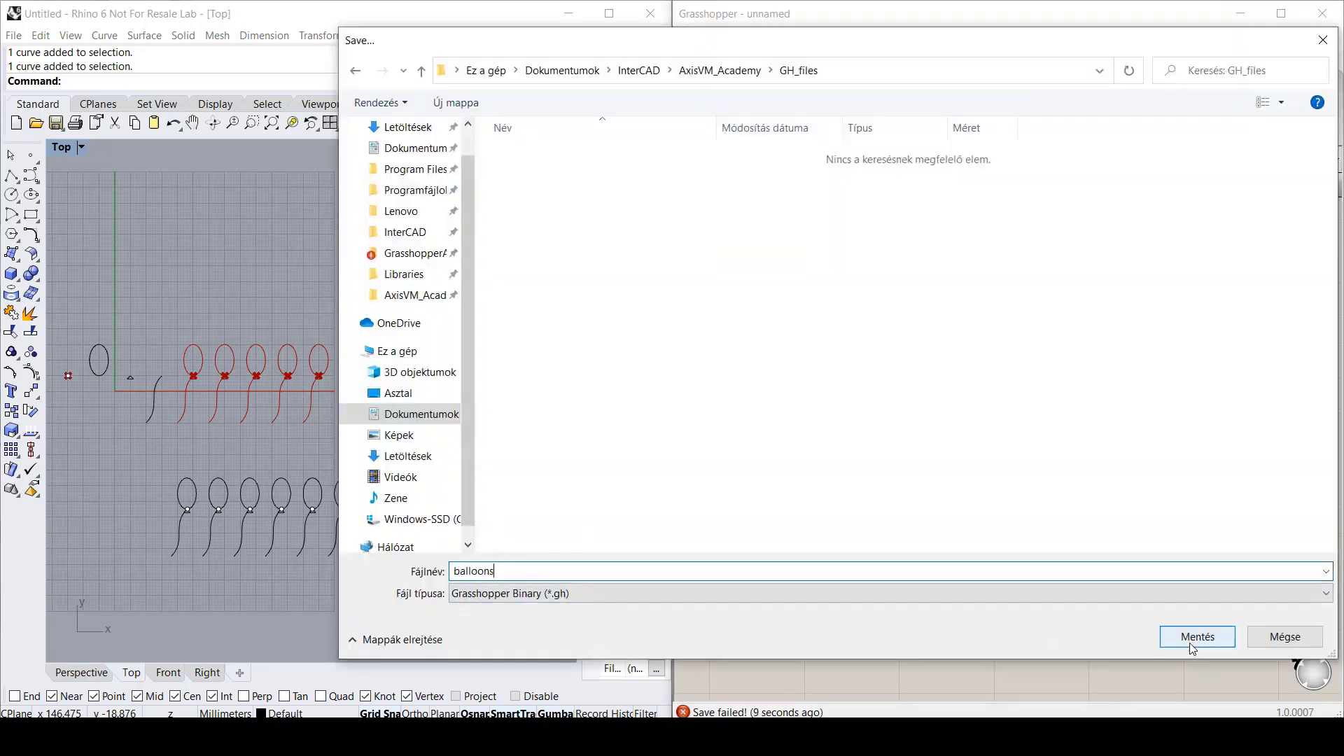
Step: Save the Rhino model as balloons.3dm in the GH_files folder
{"action": "left_click", "coordinate": [18, 38]}
{"action": "left_click", "coordinate": [14, 36]}
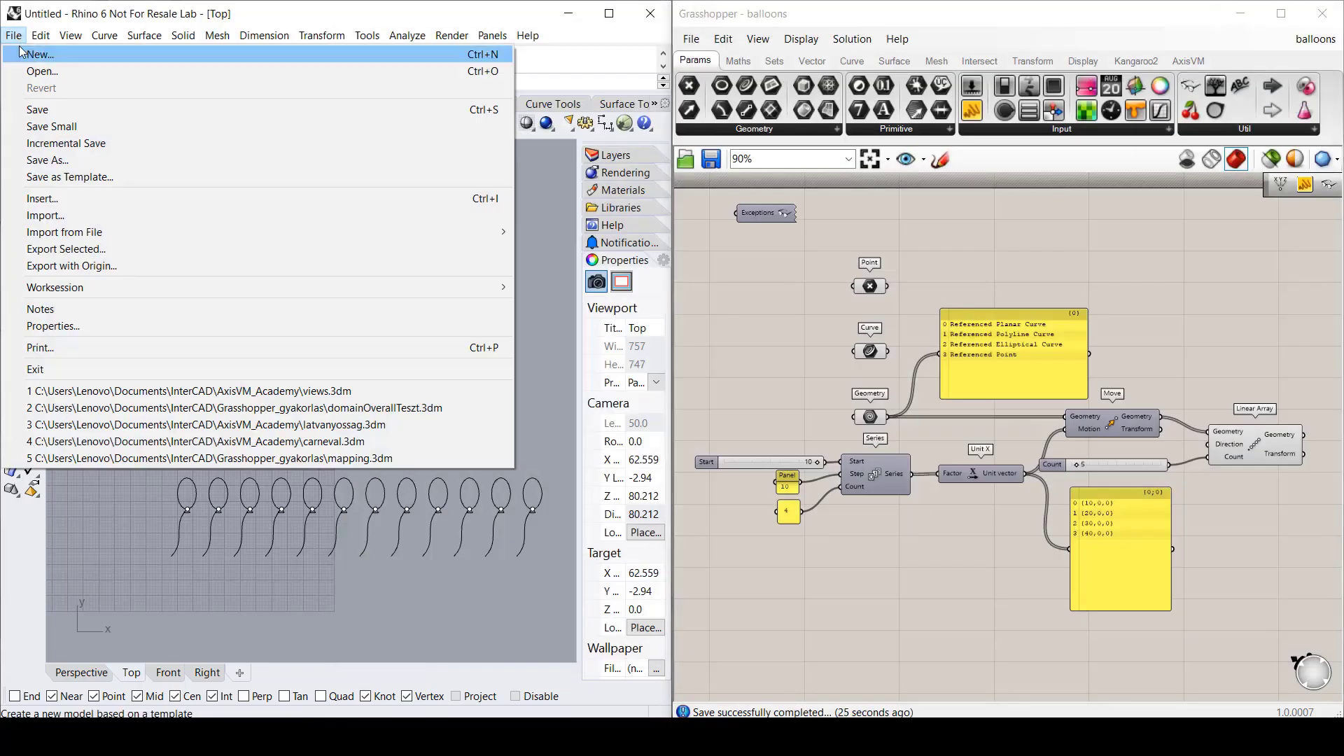
{"action": "left_click", "coordinate": [35, 108]}
{"action": "left_click", "coordinate": [160, 544]}
{"action": "left_click_drag", "start_coordinate": [159, 544], "coordinate": [88, 549]}
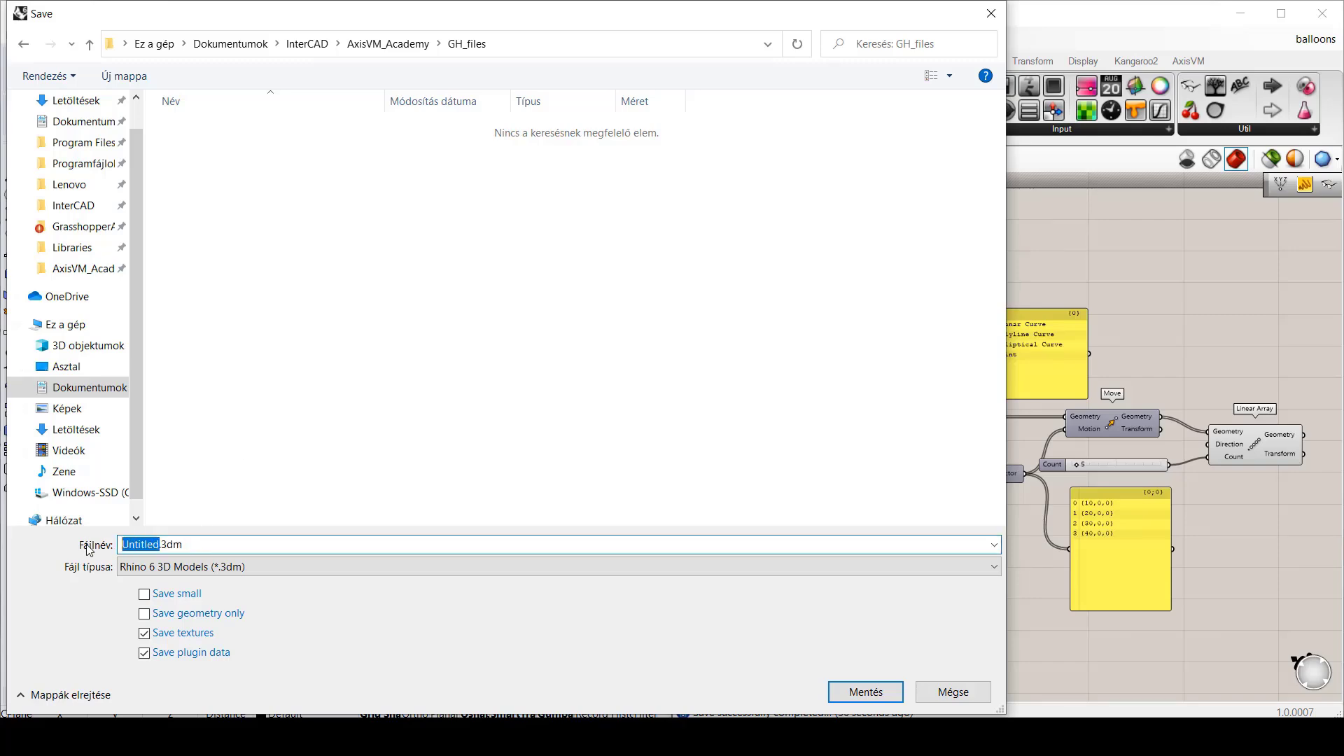
{"action": "type", "text": "balloons"}
{"action": "left_click", "coordinate": [835, 693]}
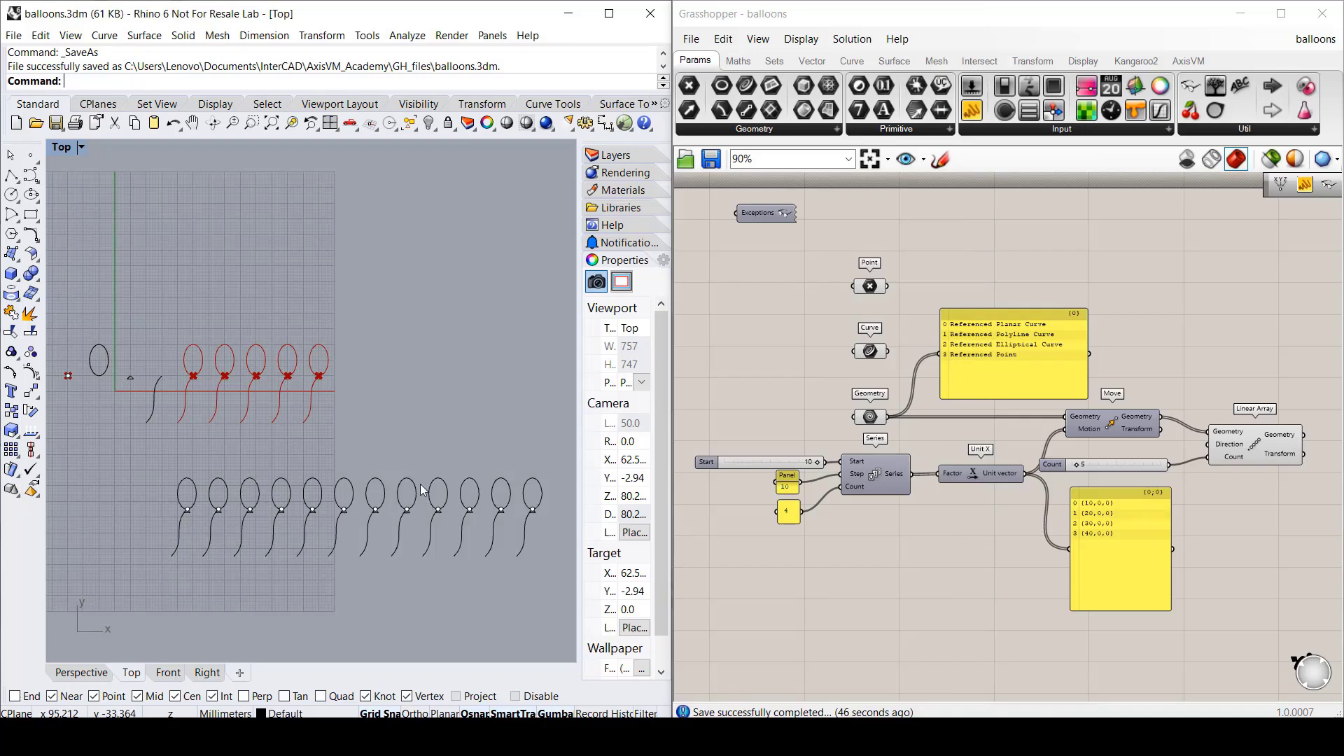
Step: Try deleting the referenced S-shaped curve in Rhino to test its link to Grasshopper, and undo the deletion
{"action": "key", "text": "ctrl+z"}
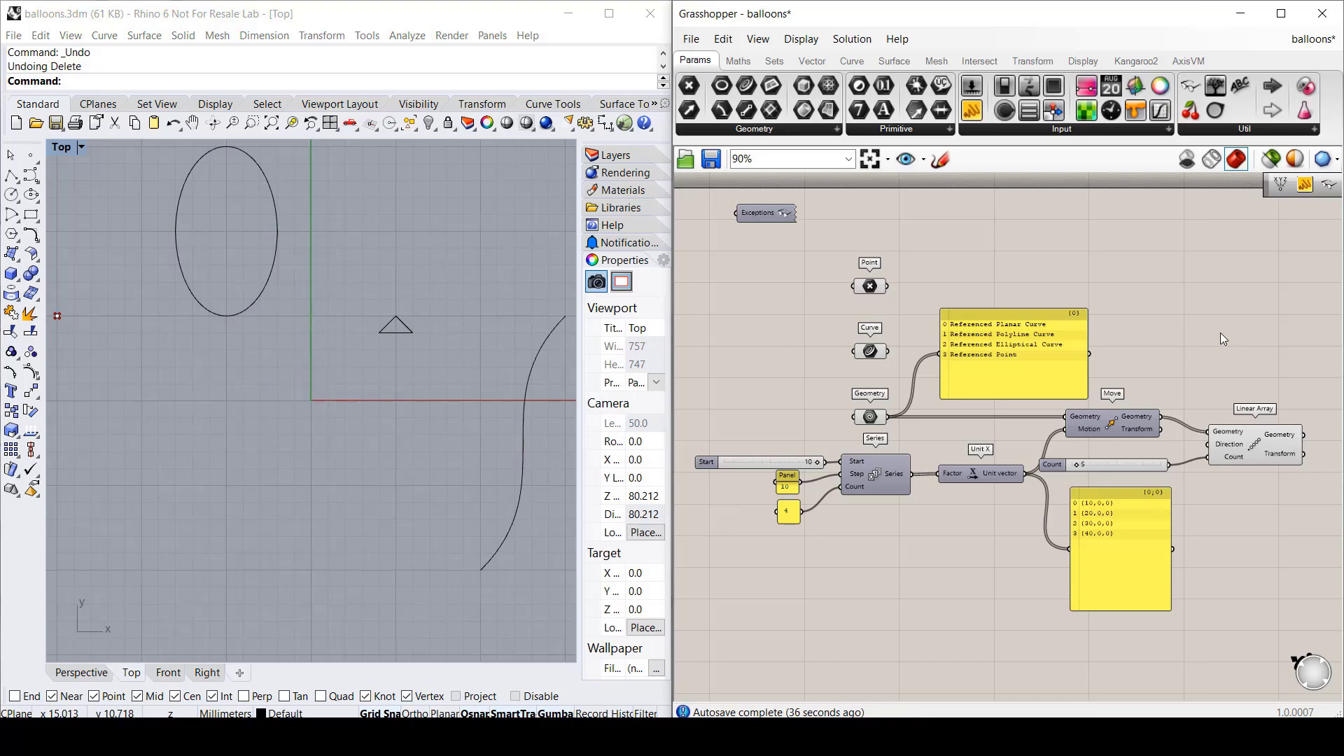
{"action": "left_click", "coordinate": [524, 420]}
{"action": "key", "text": "Delete"}
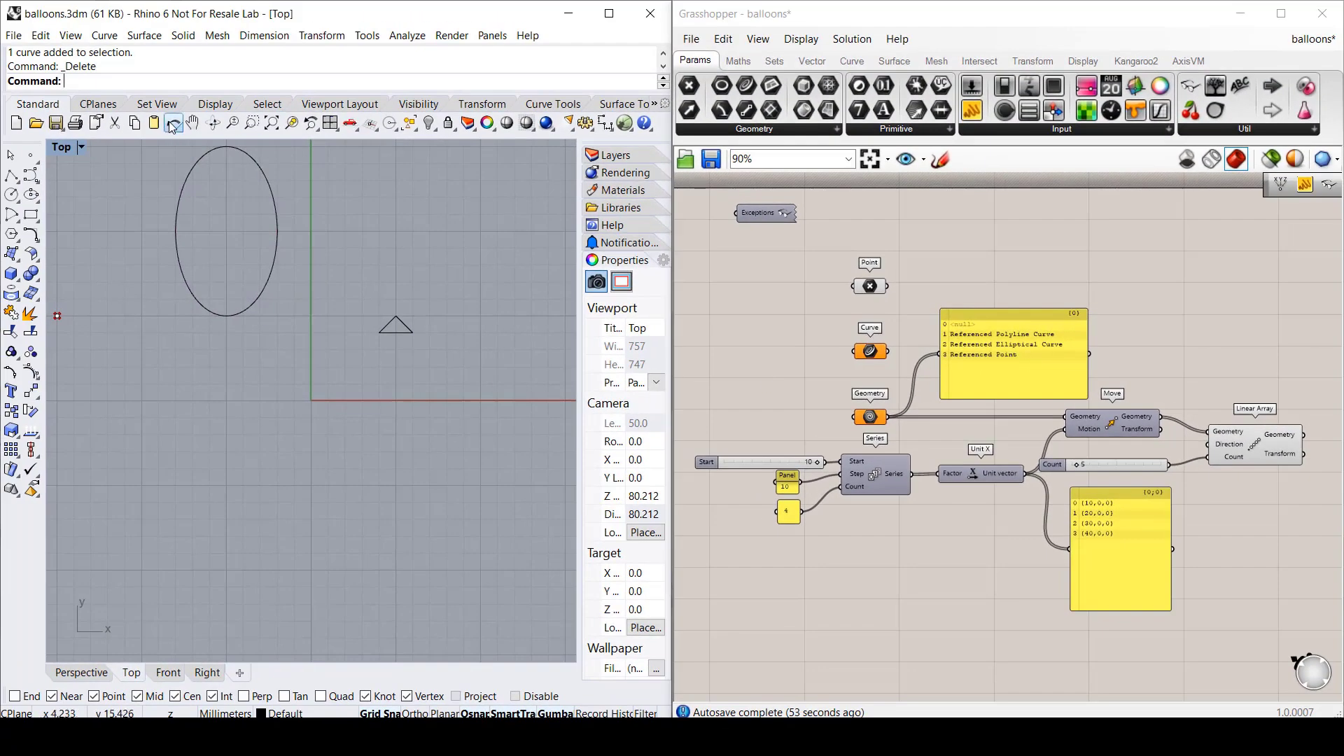
{"action": "left_click", "coordinate": [173, 124]}
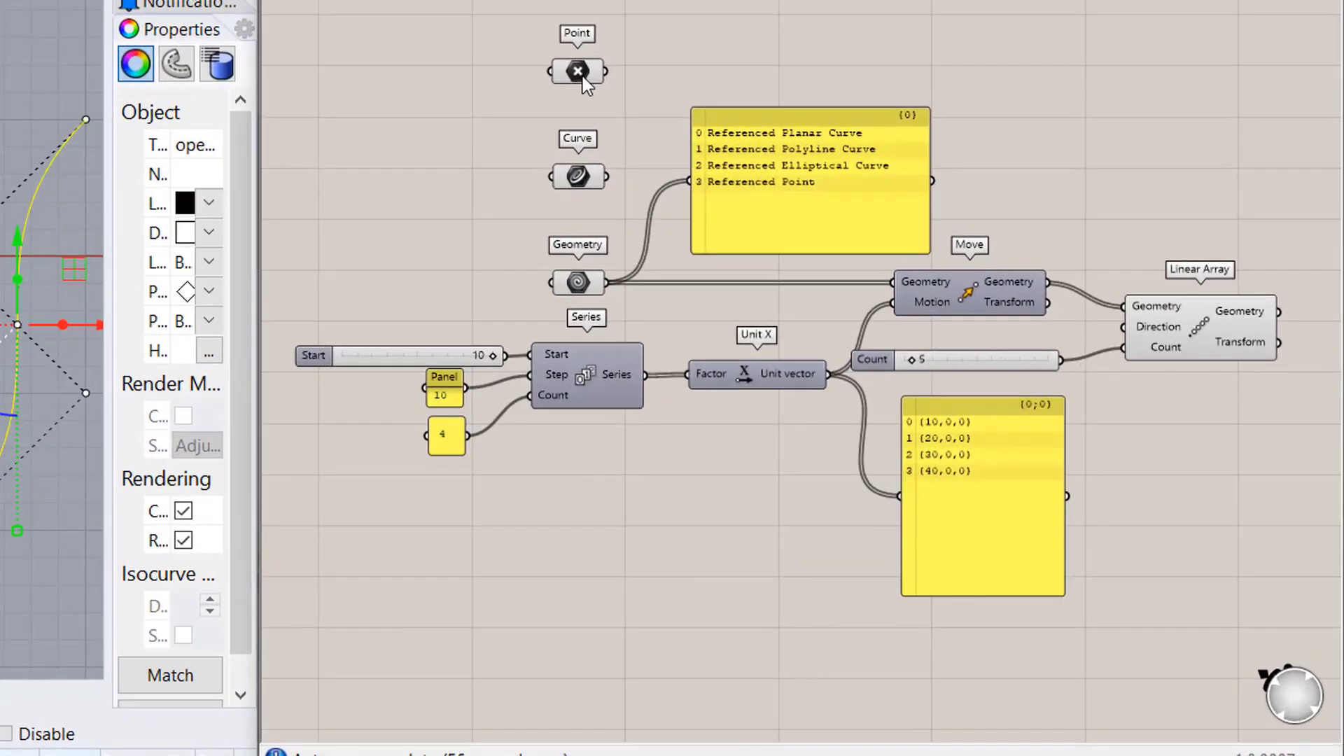
Step: Internalise the data of the Point, Curve and Geometry parameters in the Grasshopper definition
{"action": "right_click", "coordinate": [583, 77]}
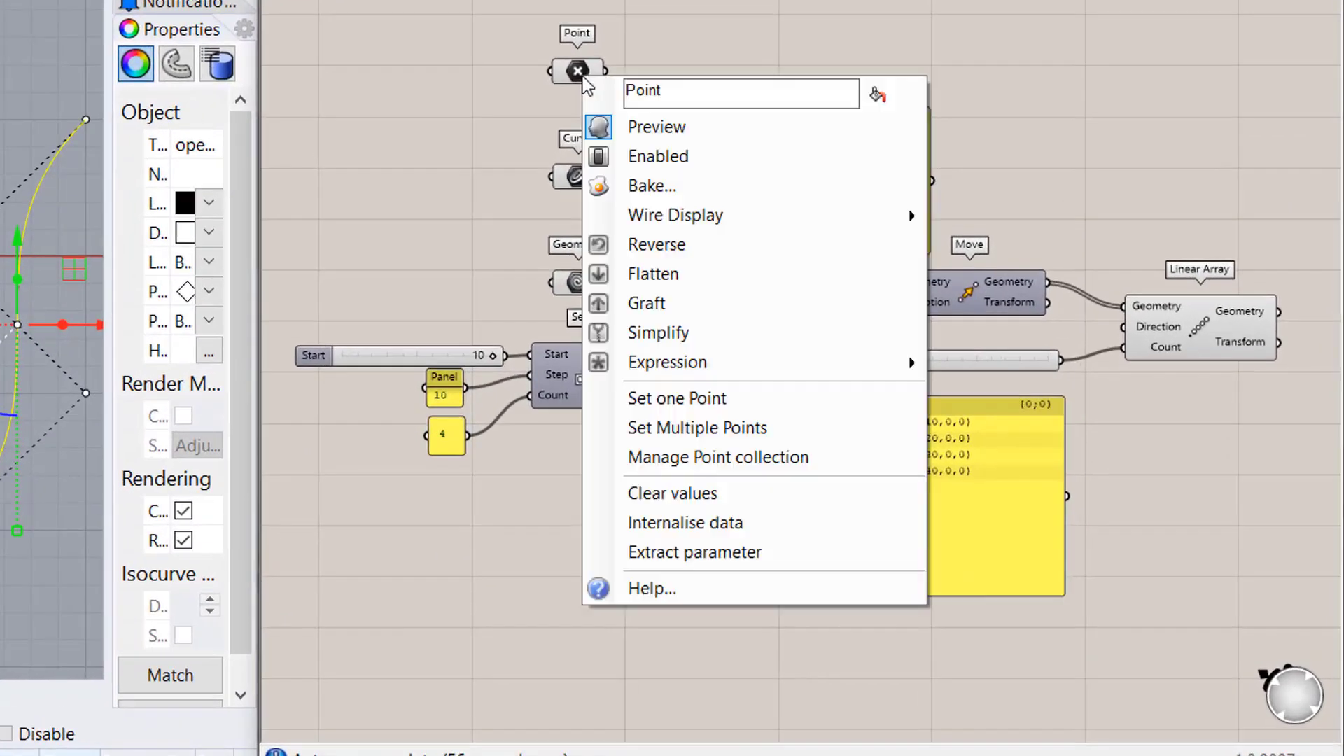
{"action": "left_click", "coordinate": [661, 527]}
{"action": "right_click", "coordinate": [573, 176]}
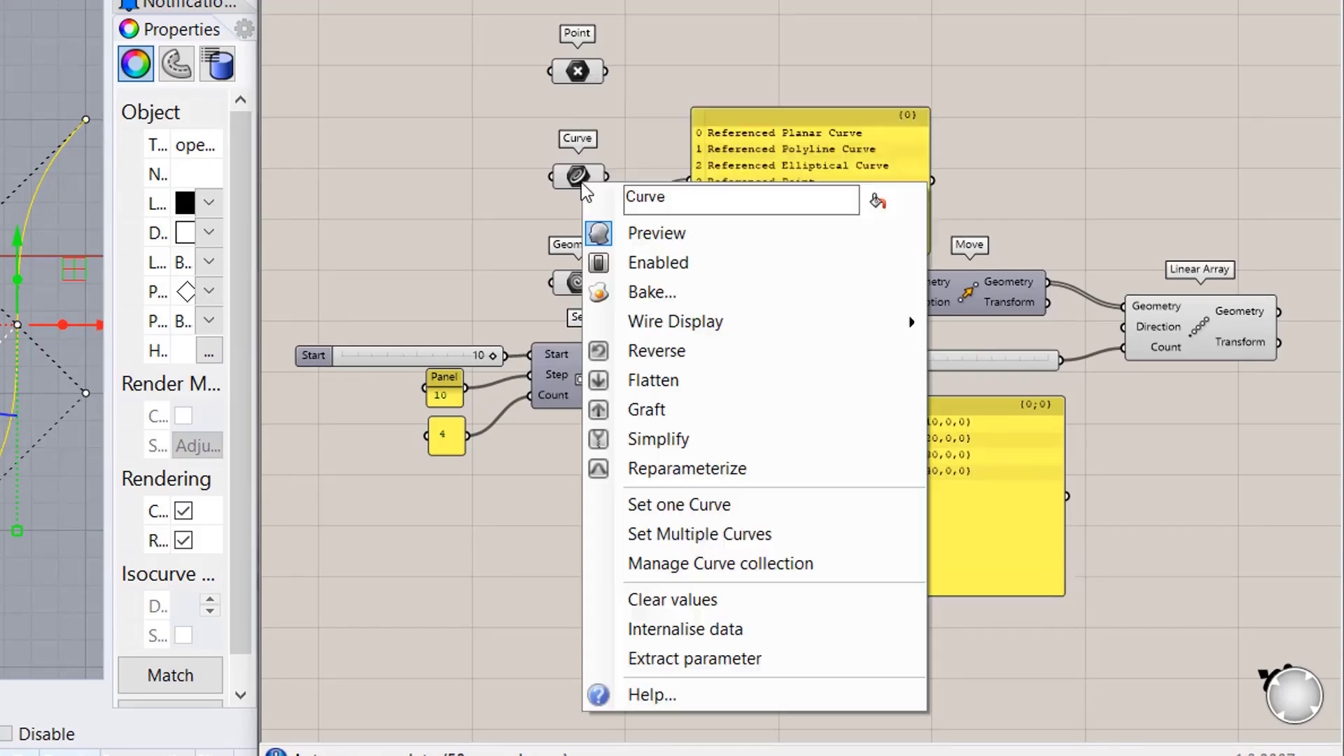
{"action": "left_click", "coordinate": [699, 630]}
{"action": "right_click", "coordinate": [766, 370]}
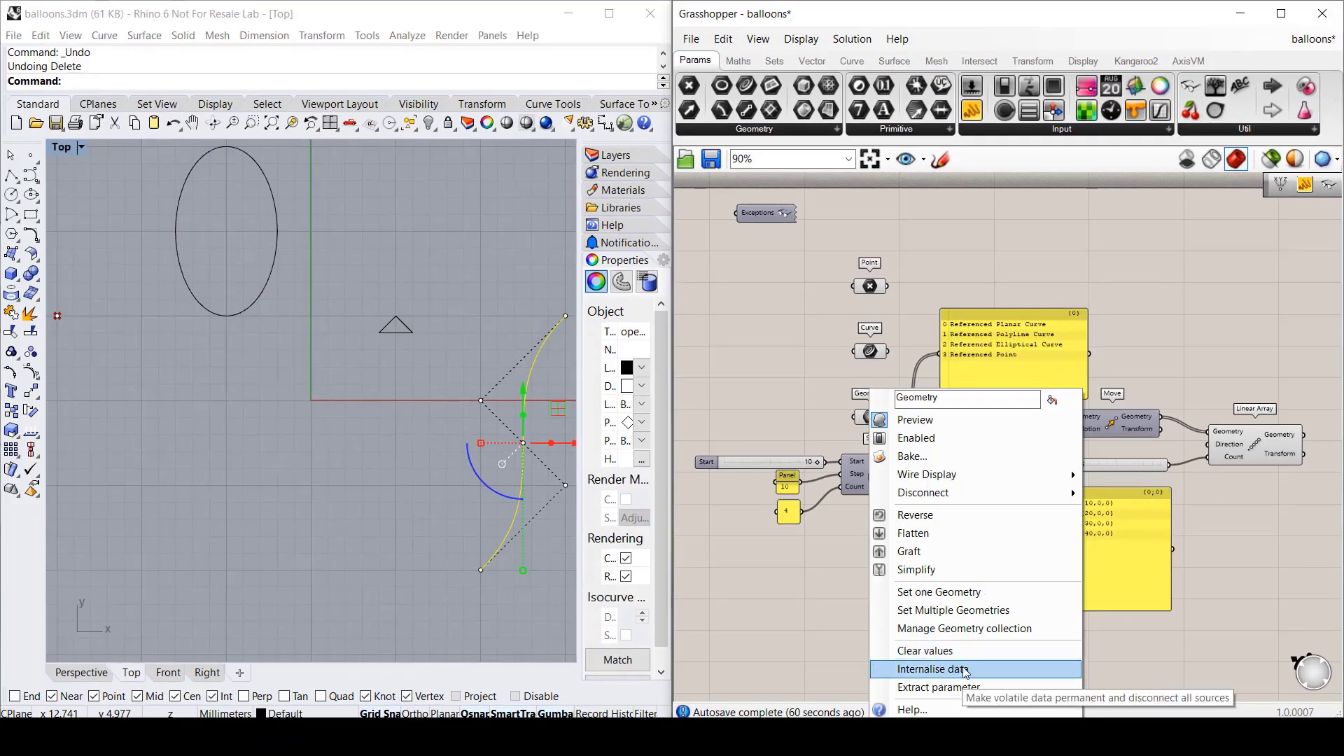
{"action": "left_click", "coordinate": [875, 671]}
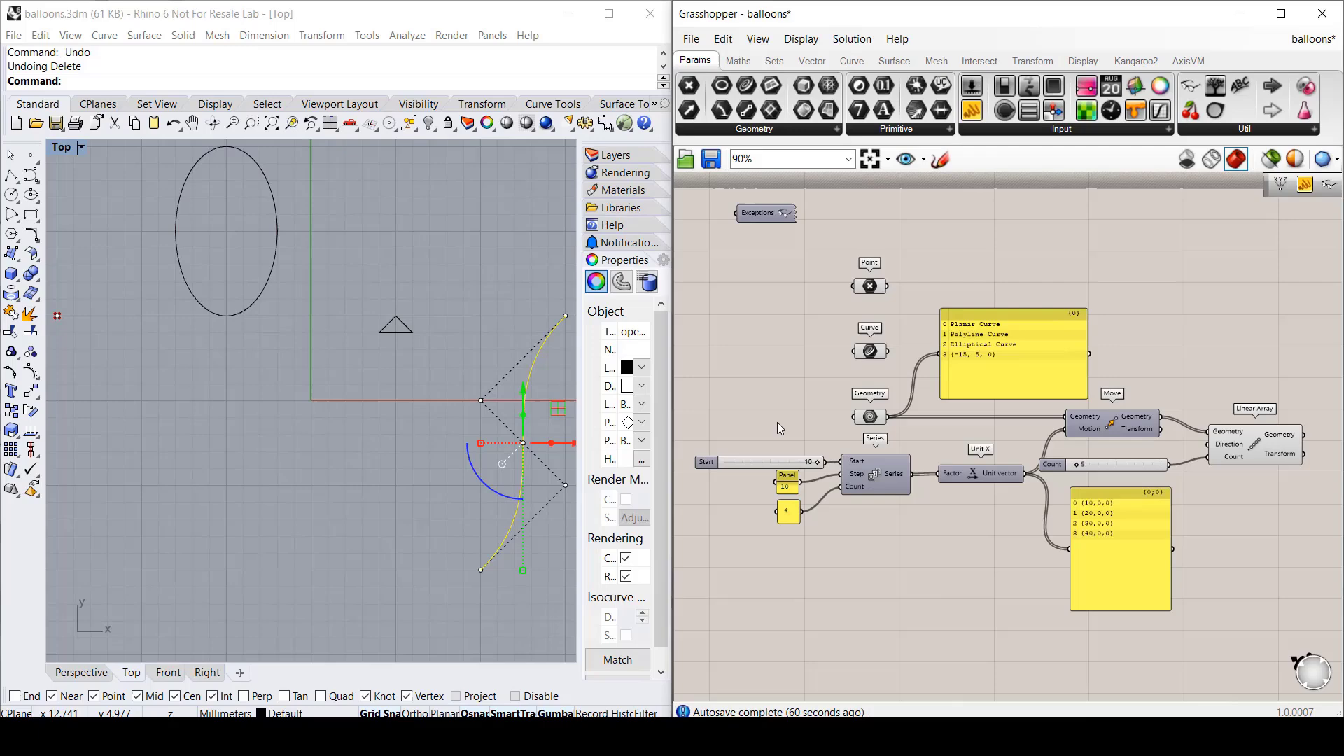
Step: Delete the S-shaped curve, the triangle, the ellipse and the point from the Rhino model
{"action": "left_click", "coordinate": [508, 494]}
{"action": "key", "text": "Delete"}
{"action": "left_click", "coordinate": [396, 326]}
{"action": "key", "text": "Delete"}
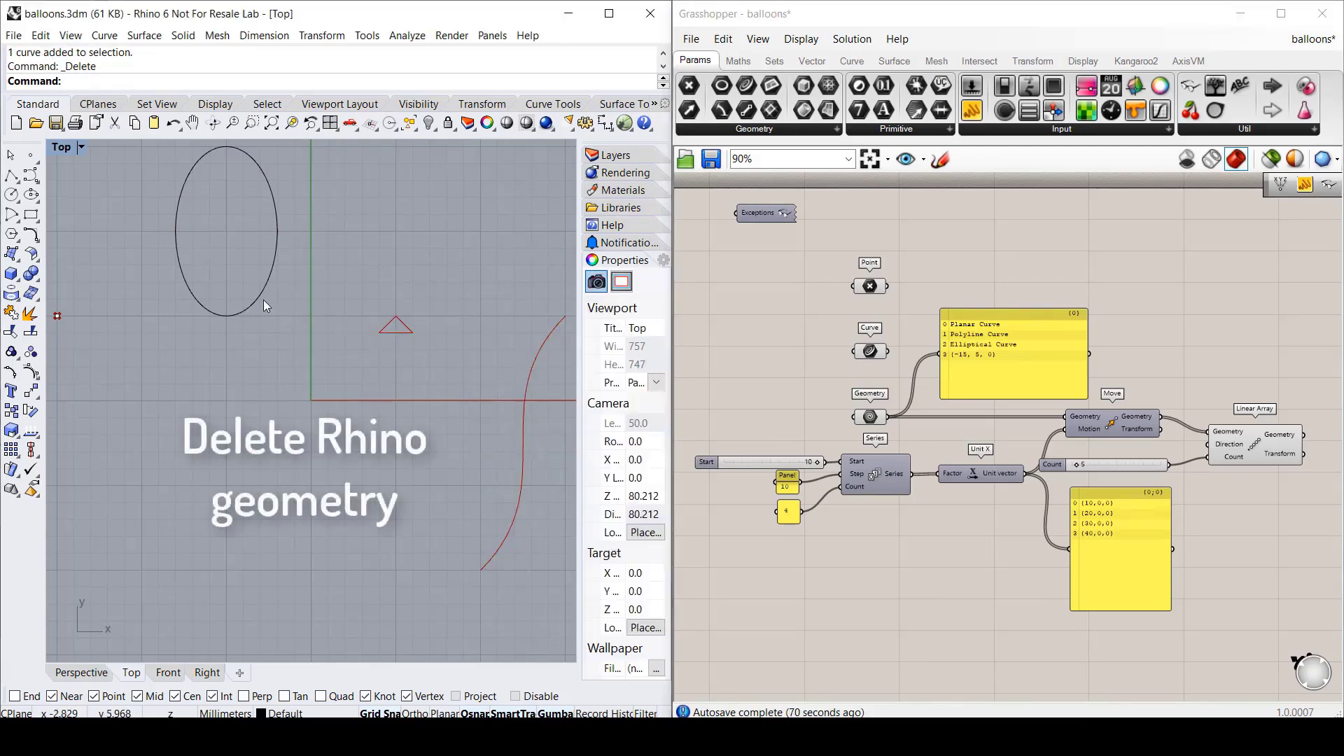
{"action": "left_click", "coordinate": [260, 299]}
{"action": "key", "text": "Delete"}
{"action": "left_click", "coordinate": [58, 316]}
{"action": "key", "text": "Delete"}
Step: Select the Point, Curve and Geometry parameters in turn to check their internalised geometry in the Rhino viewport
{"action": "left_click", "coordinate": [869, 286]}
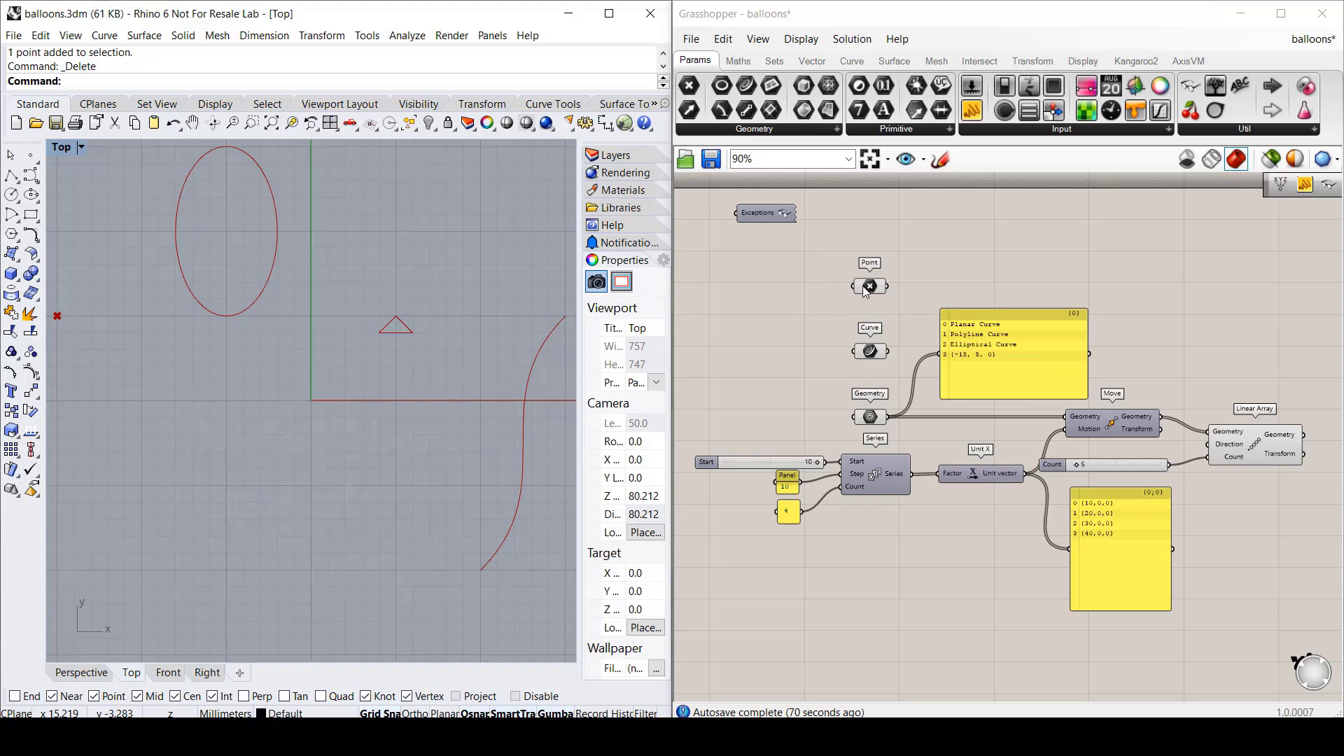
{"action": "left_click", "coordinate": [871, 351]}
{"action": "left_click", "coordinate": [870, 416]}
{"action": "left_click", "coordinate": [902, 631]}
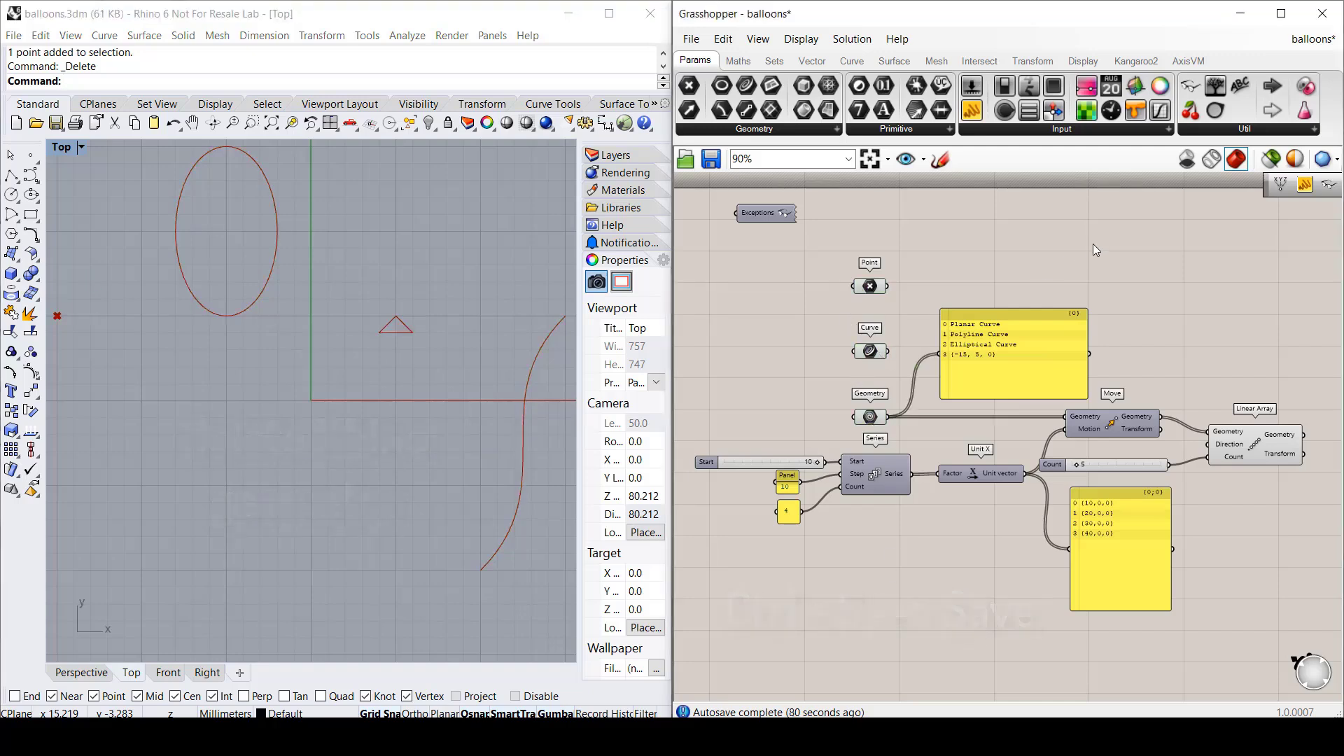
Step: Save the balloons definition and close it in favour of a new blank Grasshopper document
{"action": "key", "text": "ctrl+s"}
{"action": "left_click", "coordinate": [691, 38]}
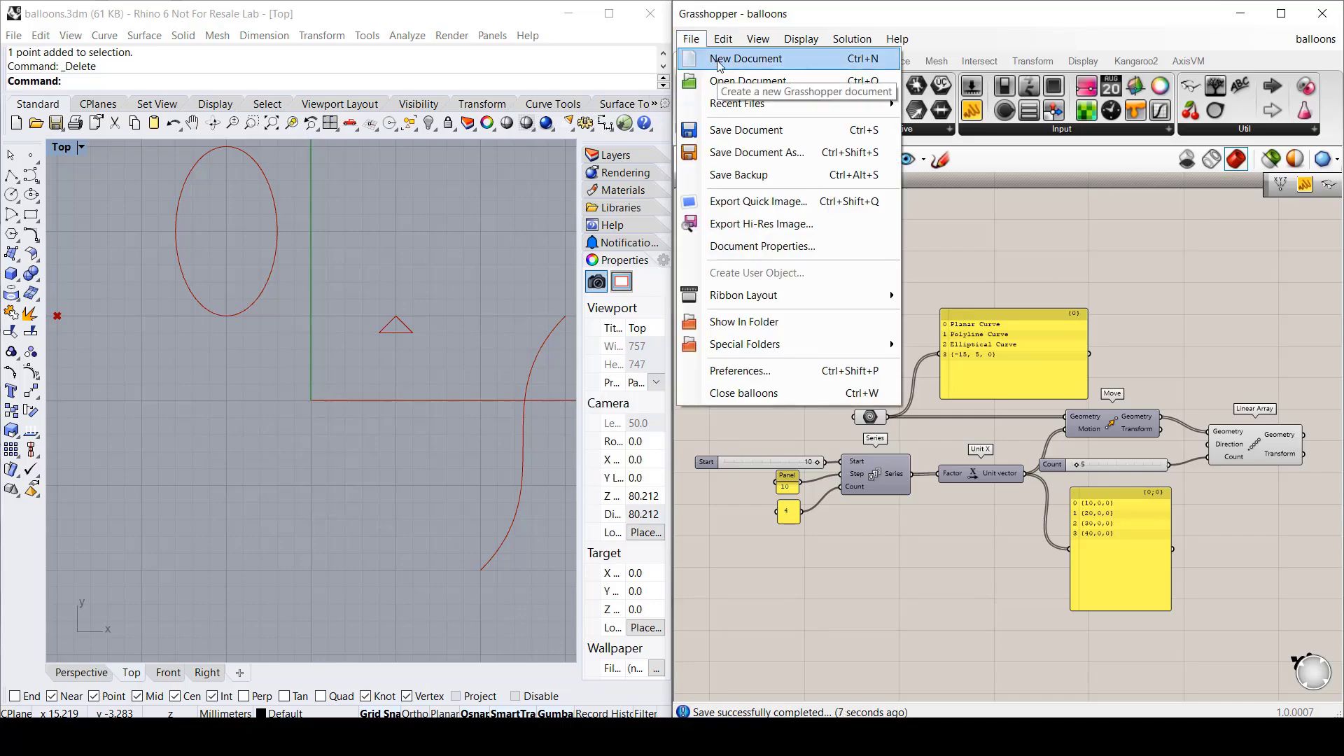
{"action": "left_click", "coordinate": [719, 59]}
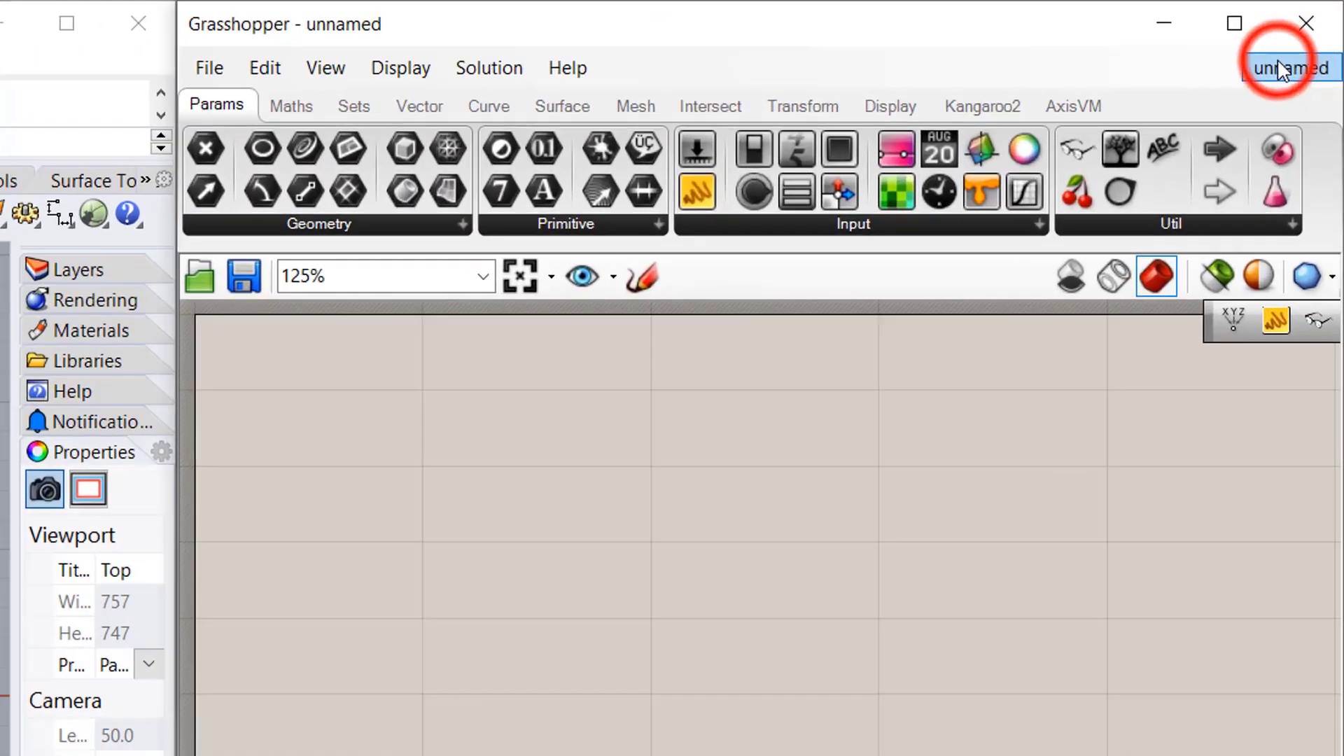
{"action": "left_click", "coordinate": [1279, 65]}
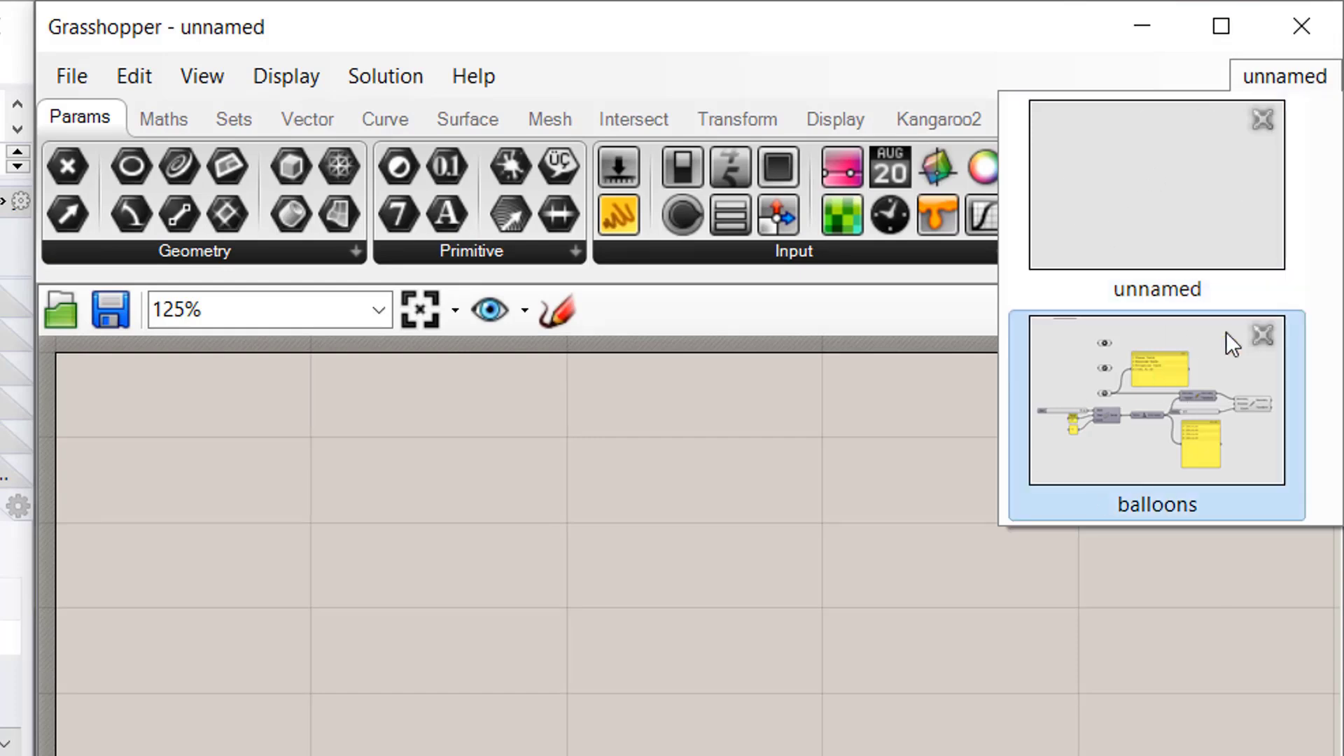
{"action": "left_click", "coordinate": [1262, 333]}
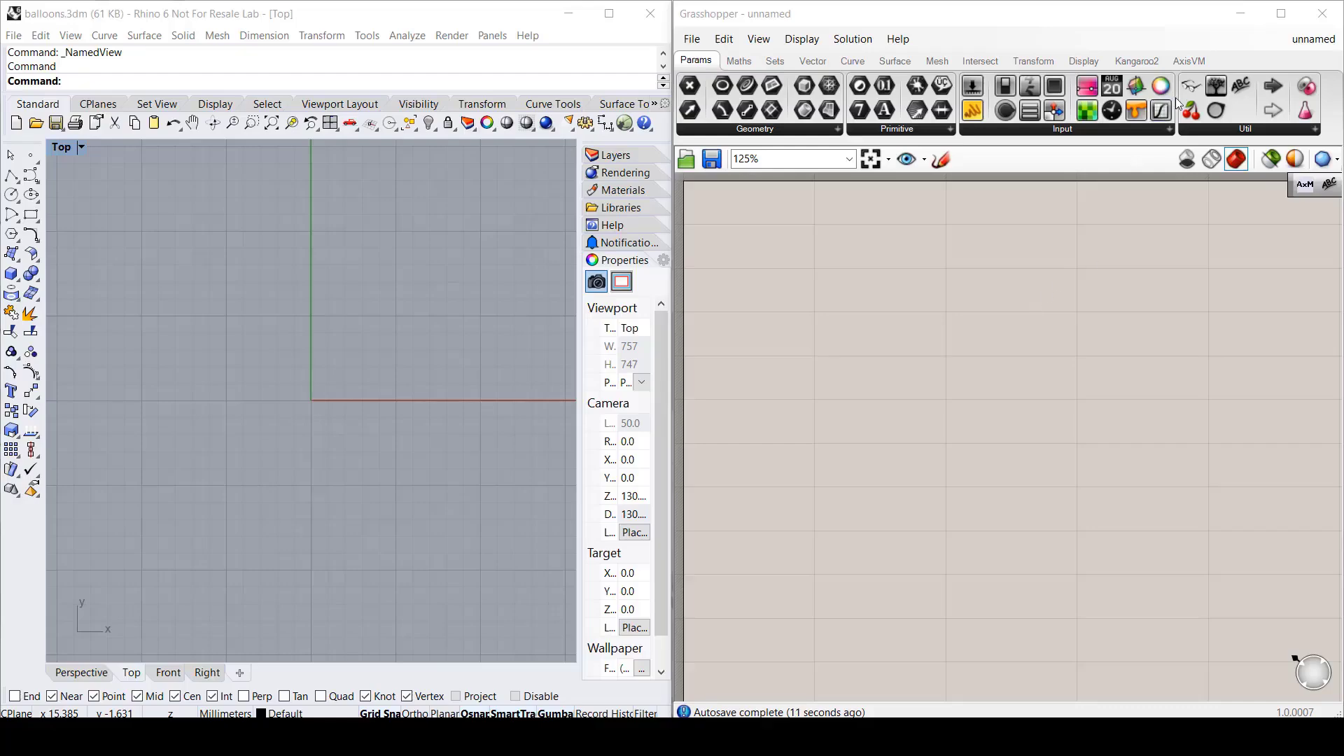
Step: Place the AxisVM Exceptions component in the canvas's upper-left corner and add a Construct Point component near the middle
{"action": "left_click_drag", "start_coordinate": [796, 223], "coordinate": [765, 219]}
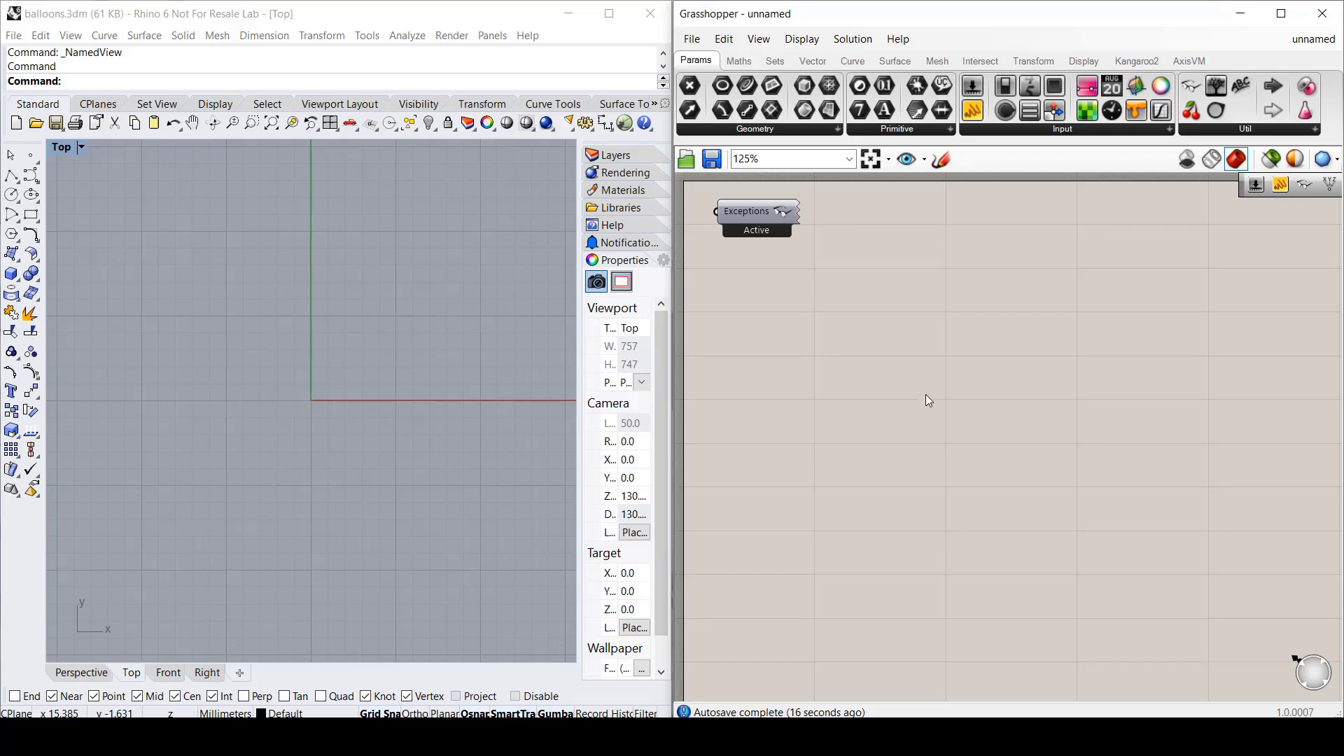
{"action": "left_click", "coordinate": [818, 62]}
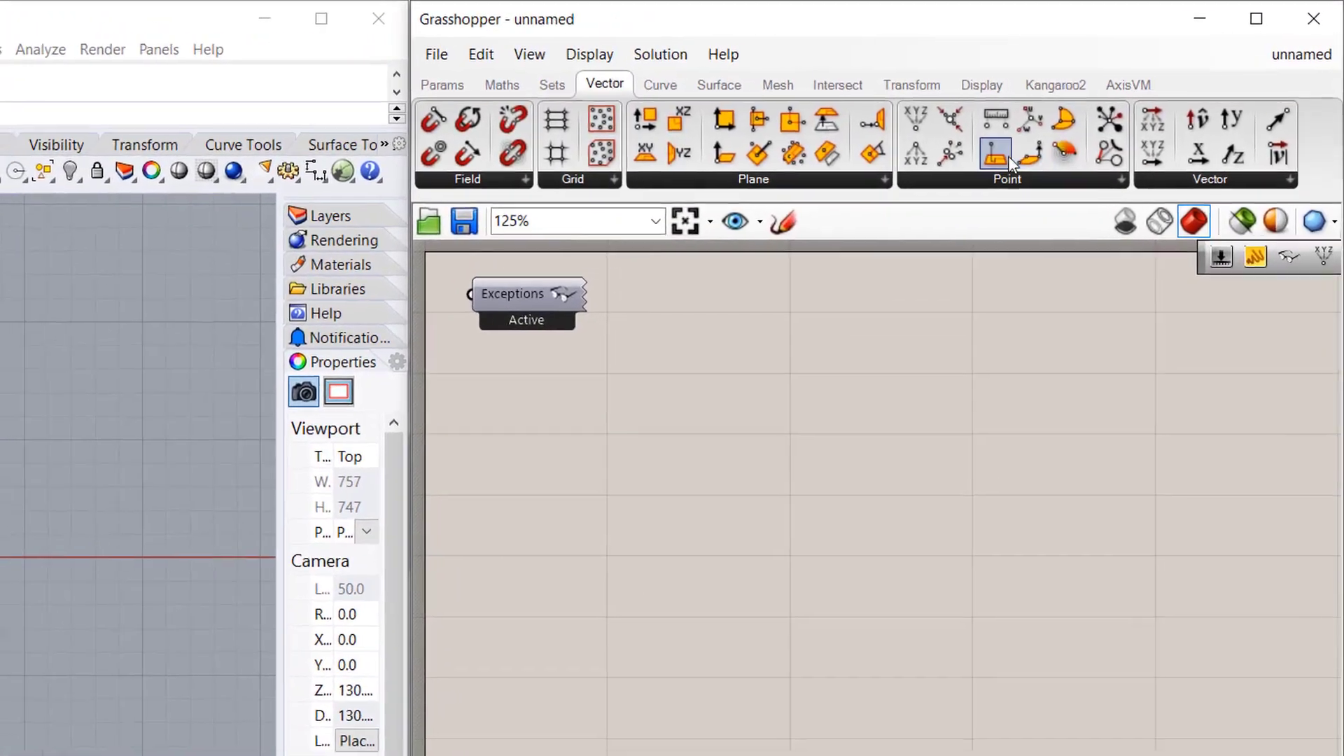
{"action": "left_click", "coordinate": [1049, 157]}
{"action": "left_click_drag", "start_coordinate": [941, 244], "coordinate": [708, 463]}
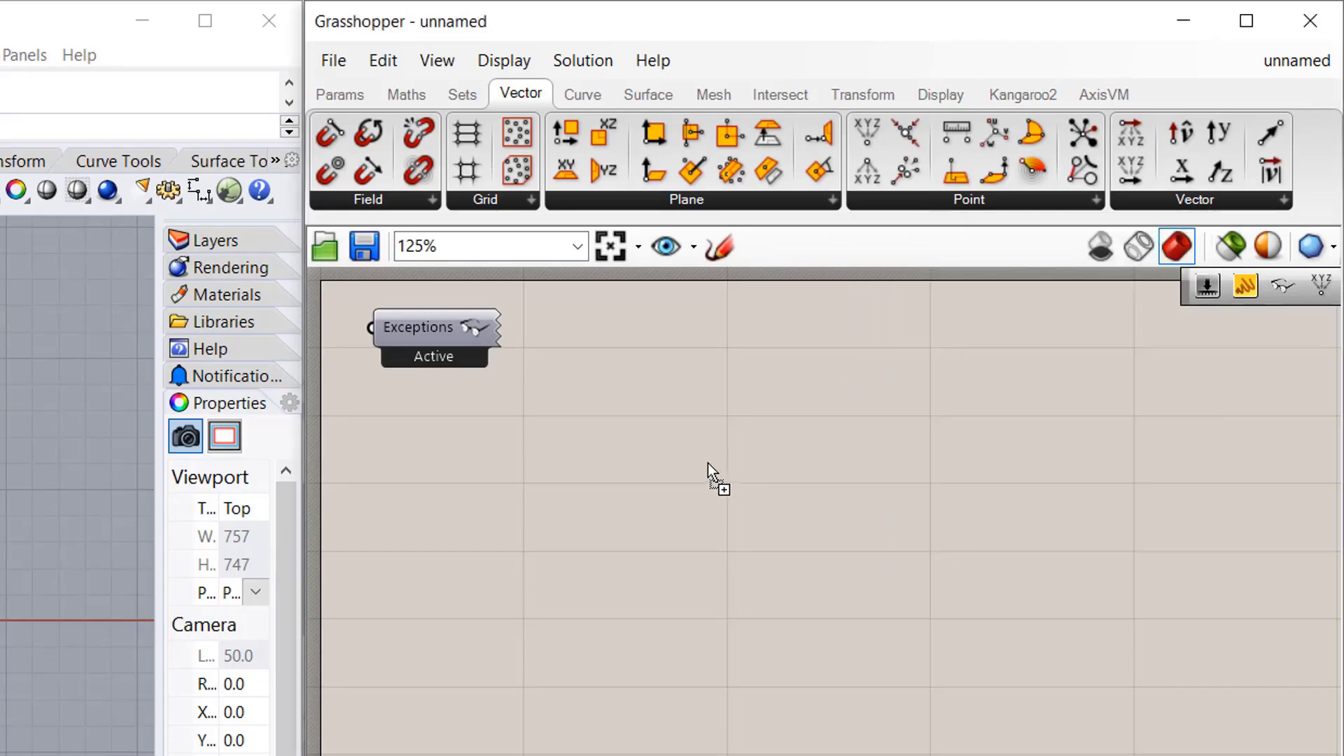
{"action": "left_click_drag", "start_coordinate": [750, 541], "coordinate": [751, 528]}
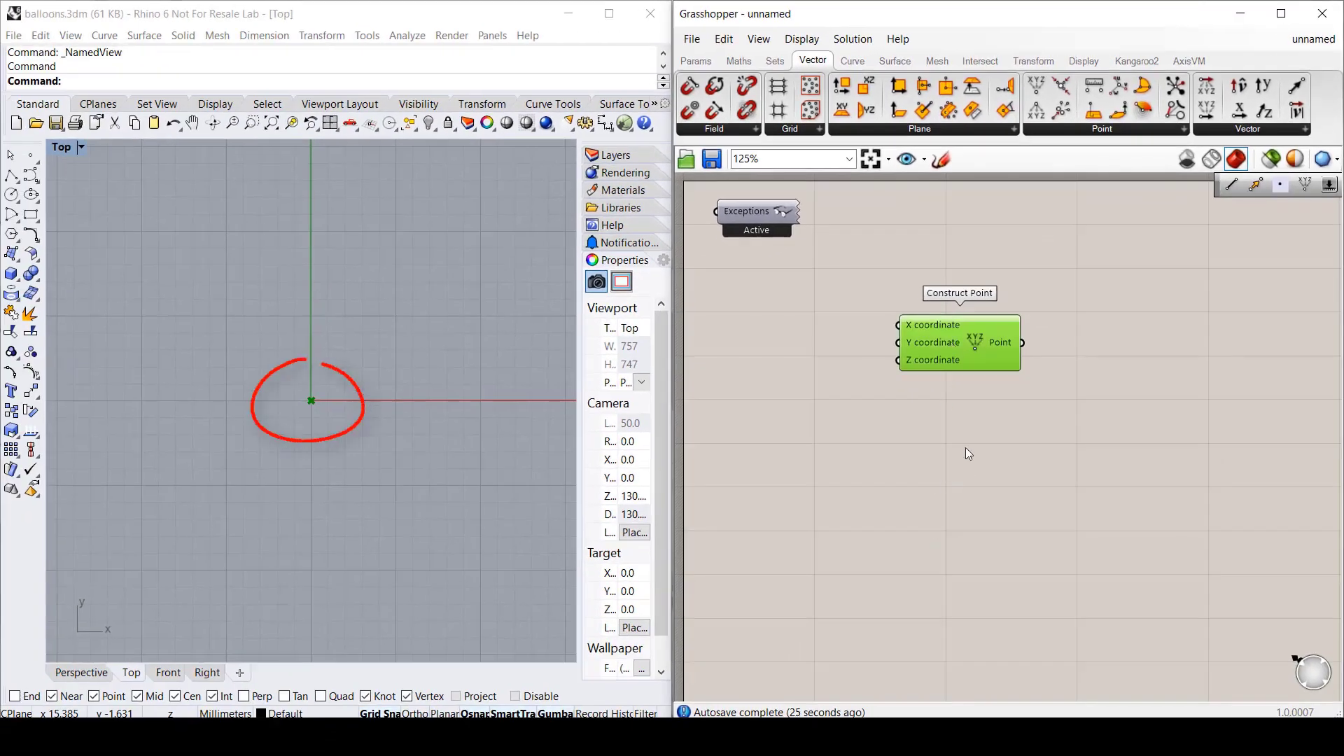
{"action": "left_click", "coordinate": [968, 439]}
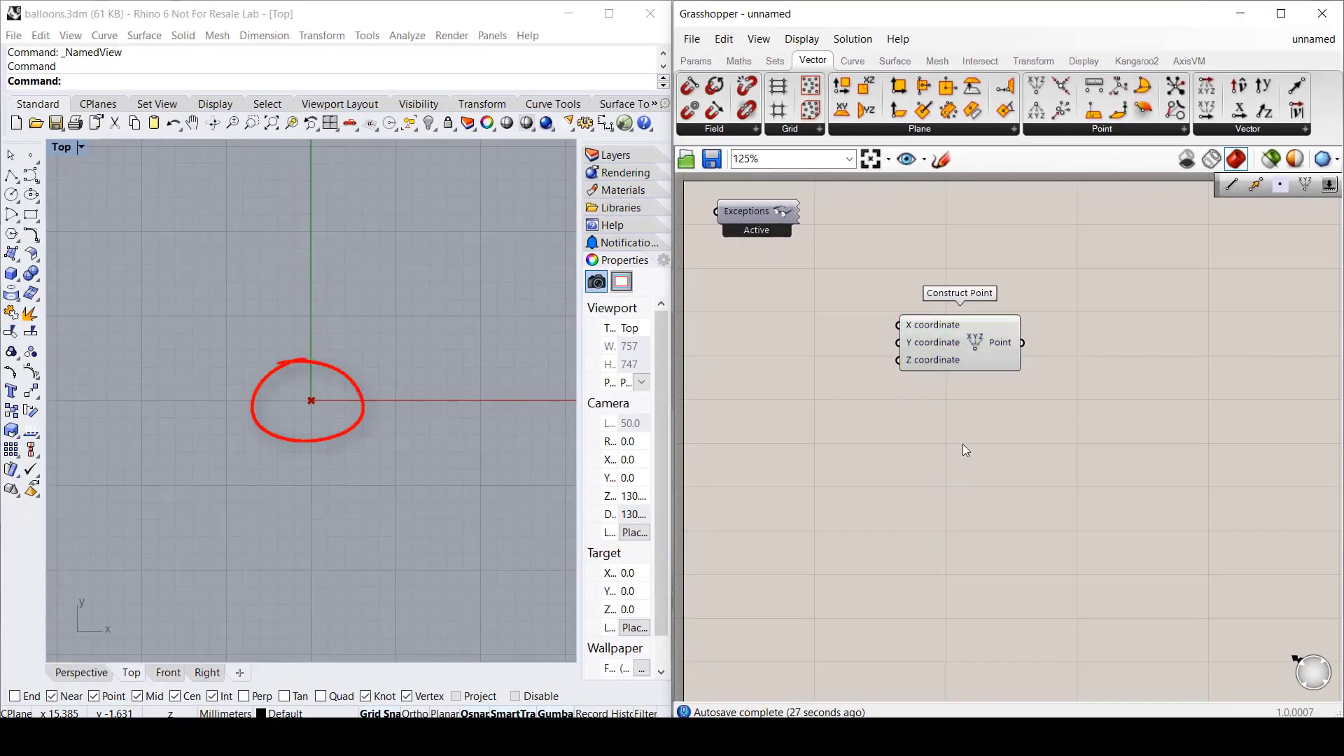
Step: Duplicate the Construct Point component below the original and feed the copy's X and Y coordinates from a new number slider set to 5
{"action": "mouse_move", "coordinate": [963, 343]}
{"action": "left_click_drag", "start_coordinate": [964, 343], "coordinate": [965, 434], "text": "alt"}
{"action": "double_click", "coordinate": [789, 427]}
{"action": "type", "text": "5"}
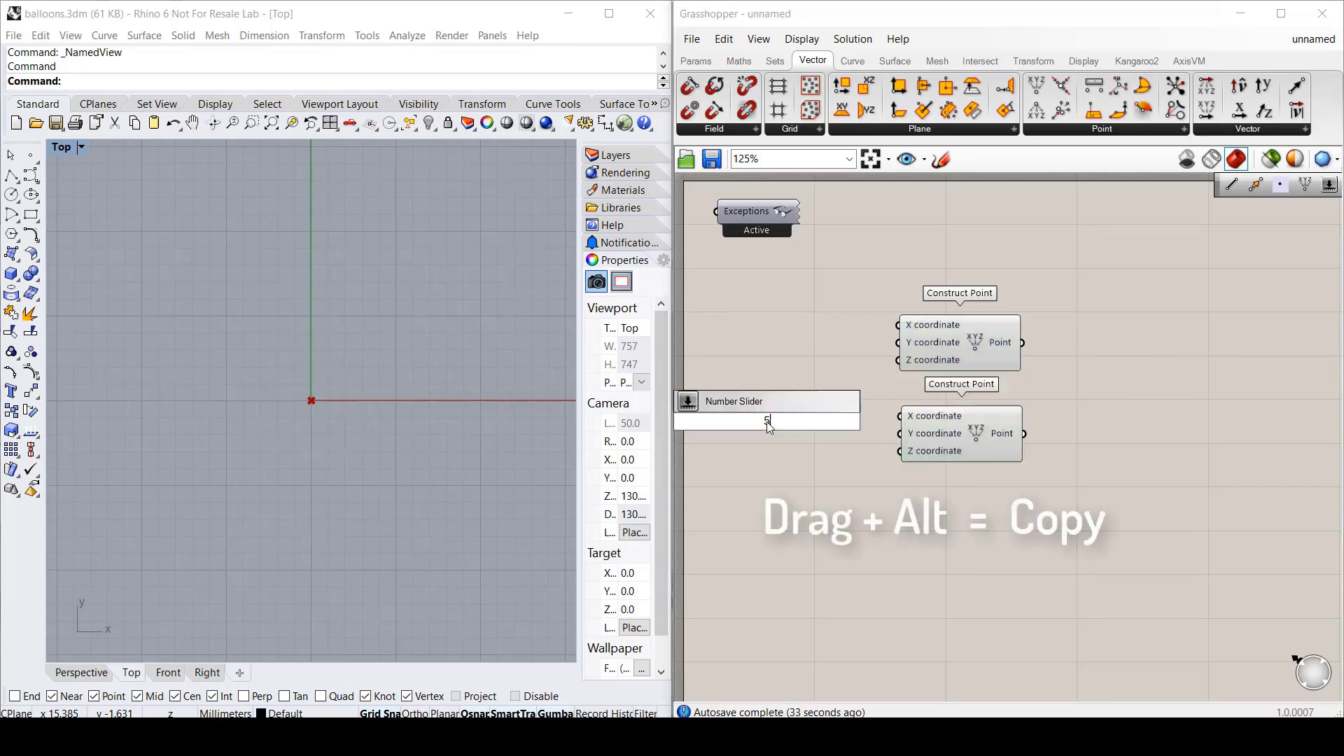
{"action": "key", "text": "Return"}
{"action": "left_click_drag", "start_coordinate": [857, 421], "coordinate": [900, 433]}
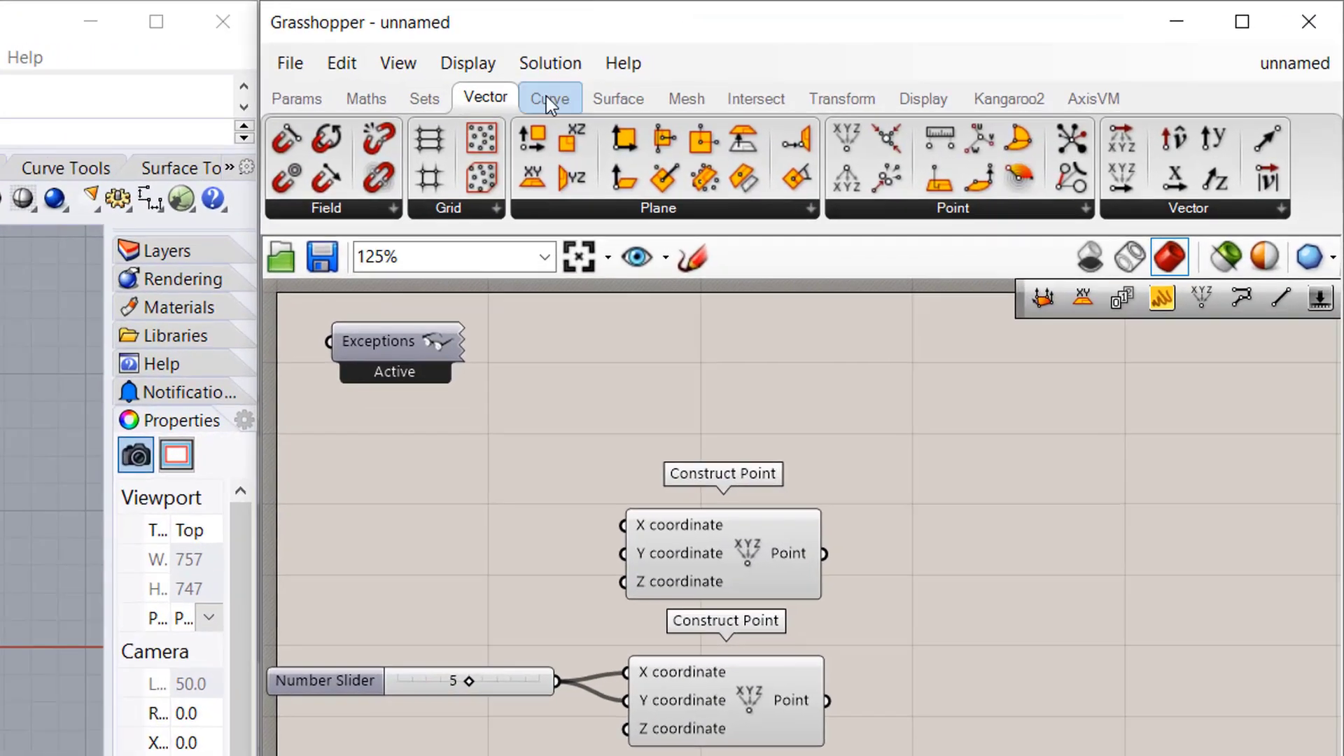
Step: Add a Line component from the upper constructed point to the lower one, and set the number slider to 6
{"action": "left_click", "coordinate": [851, 61]}
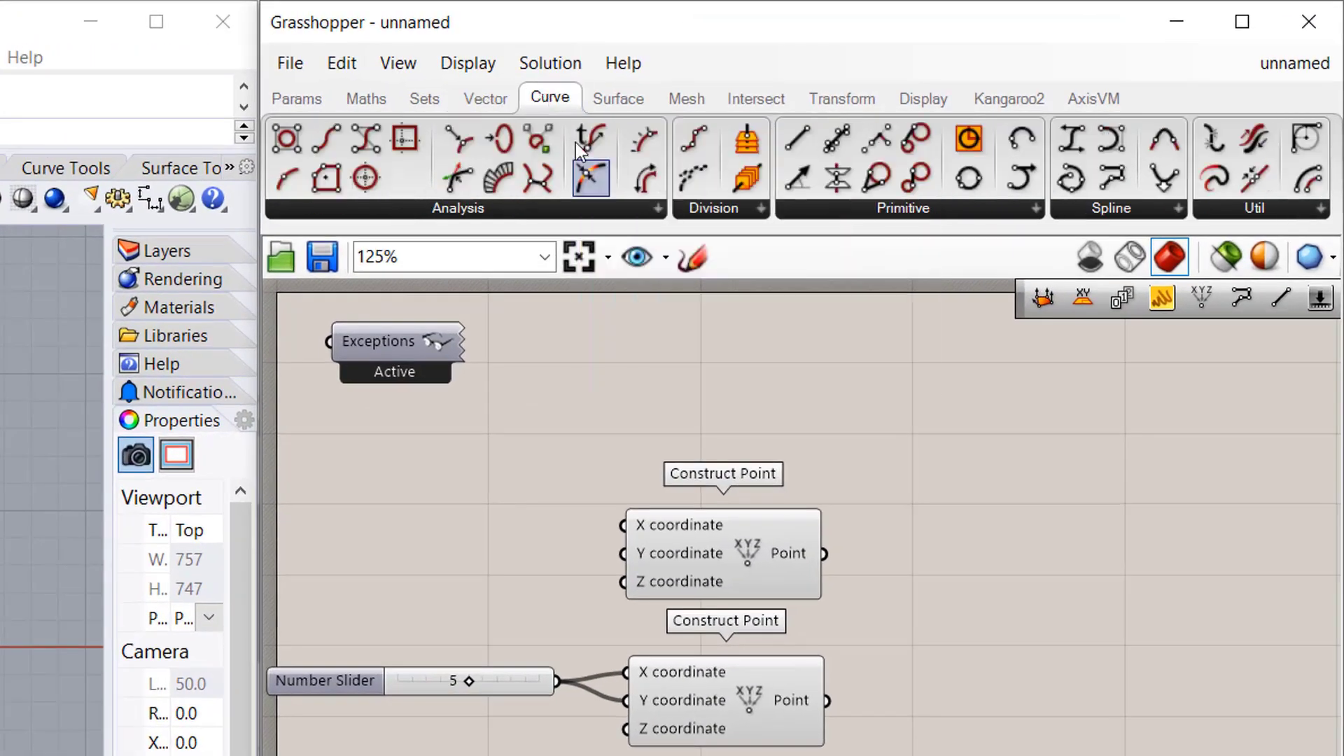
{"action": "left_click", "coordinate": [899, 209]}
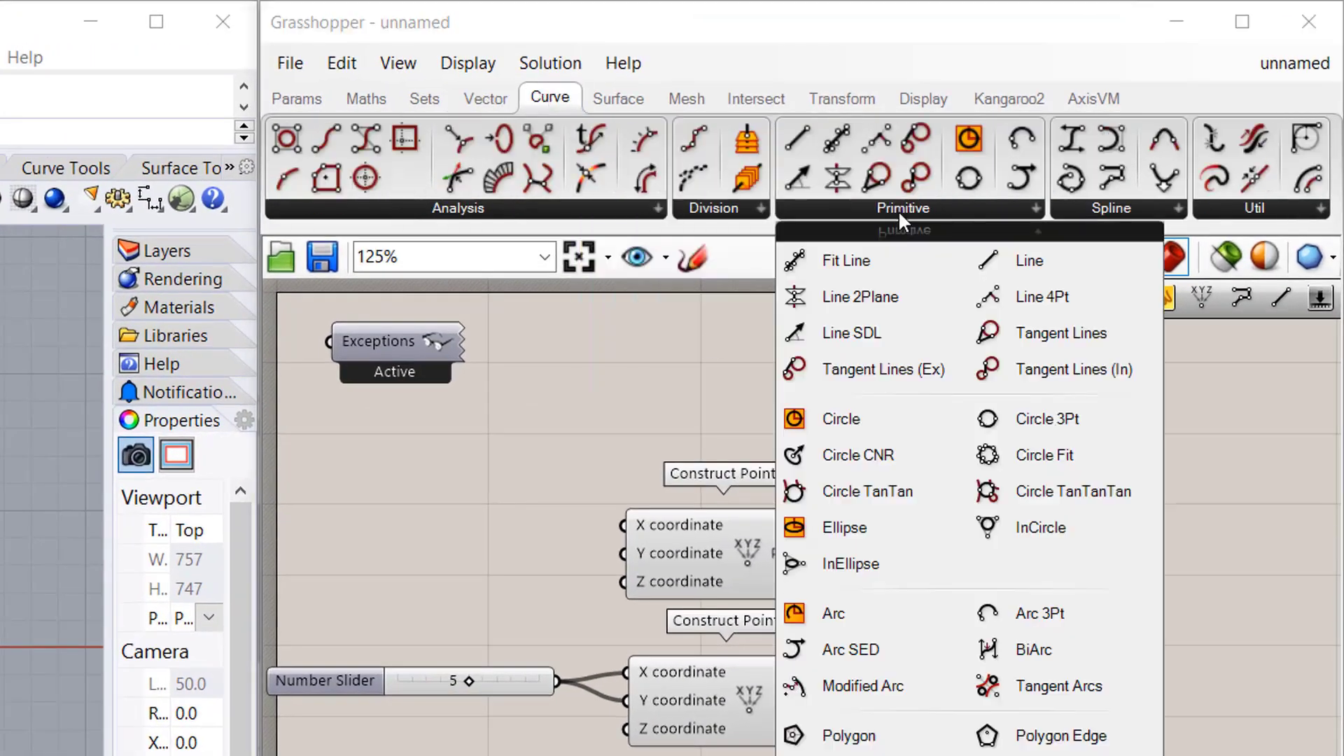
{"action": "left_click_drag", "start_coordinate": [1002, 261], "coordinate": [1022, 628]}
{"action": "left_click_drag", "start_coordinate": [825, 554], "coordinate": [930, 622]}
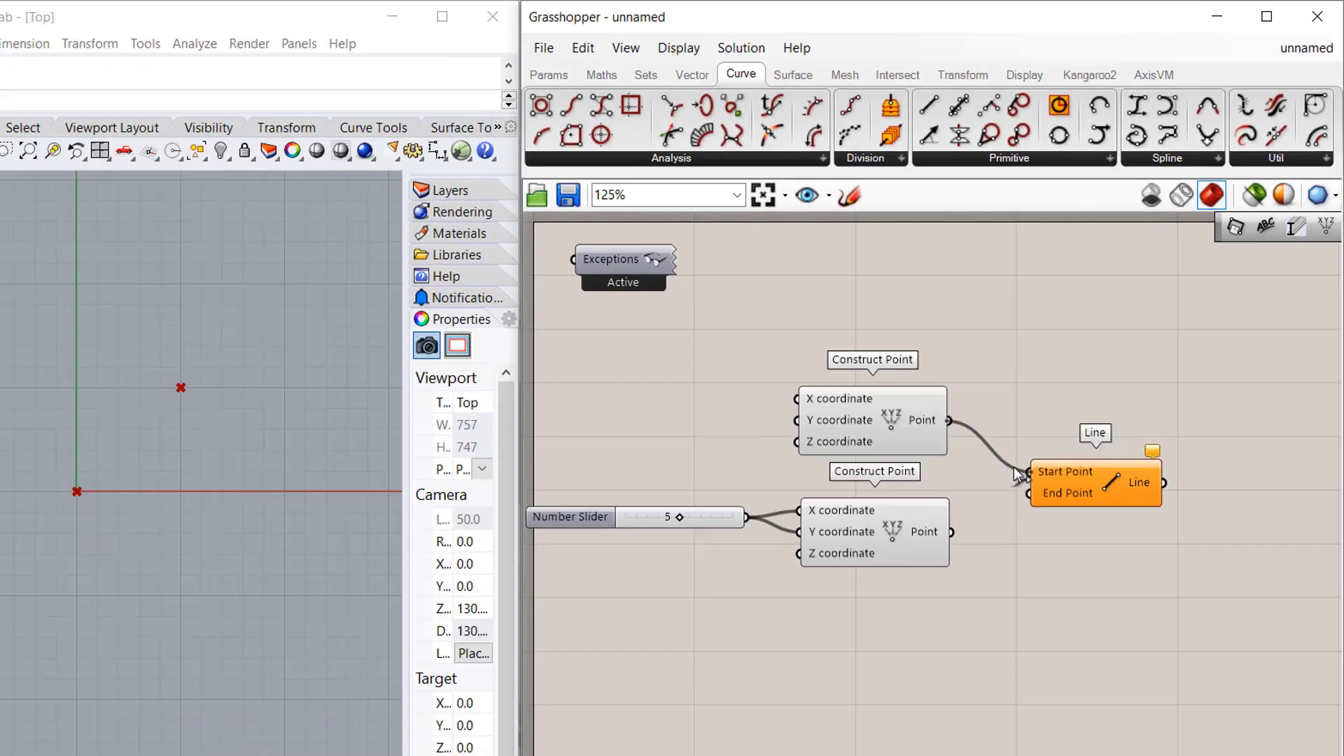
{"action": "left_click_drag", "start_coordinate": [832, 702], "coordinate": [942, 662]}
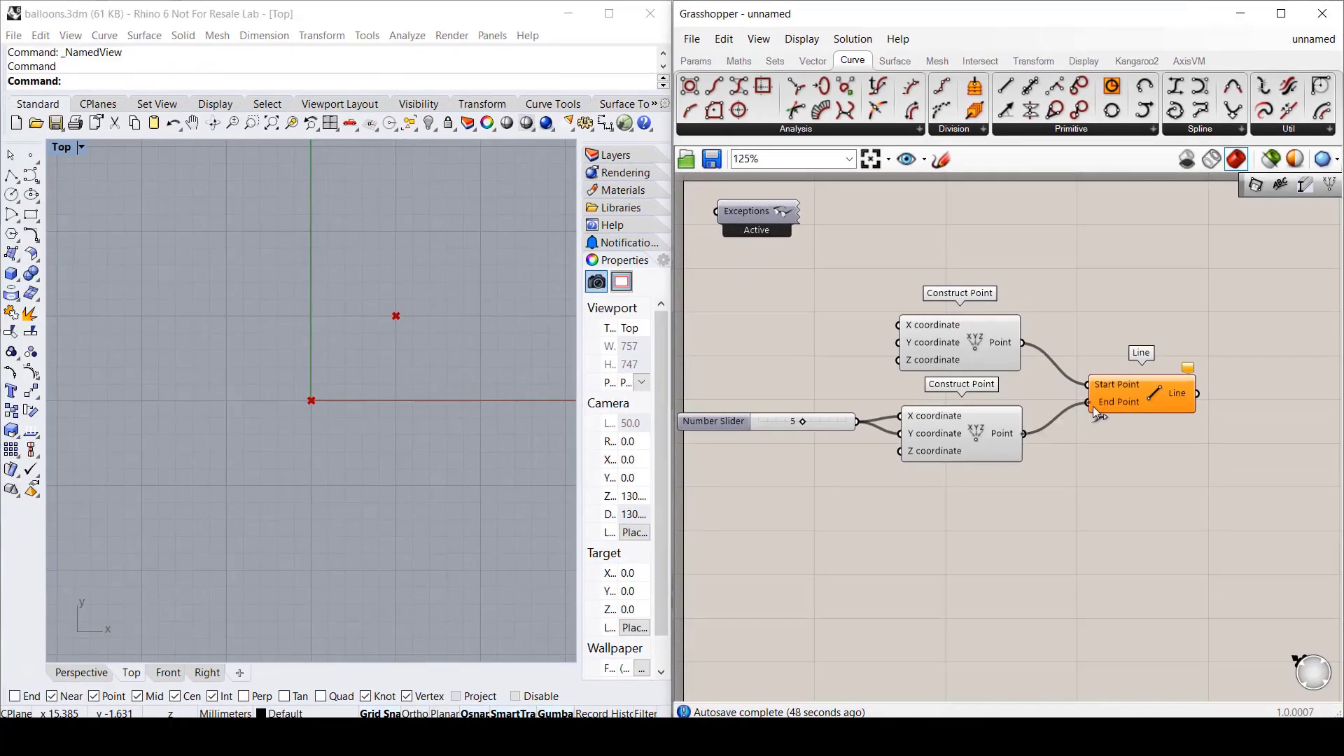
{"action": "left_click_drag", "start_coordinate": [1096, 413], "coordinate": [1091, 417]}
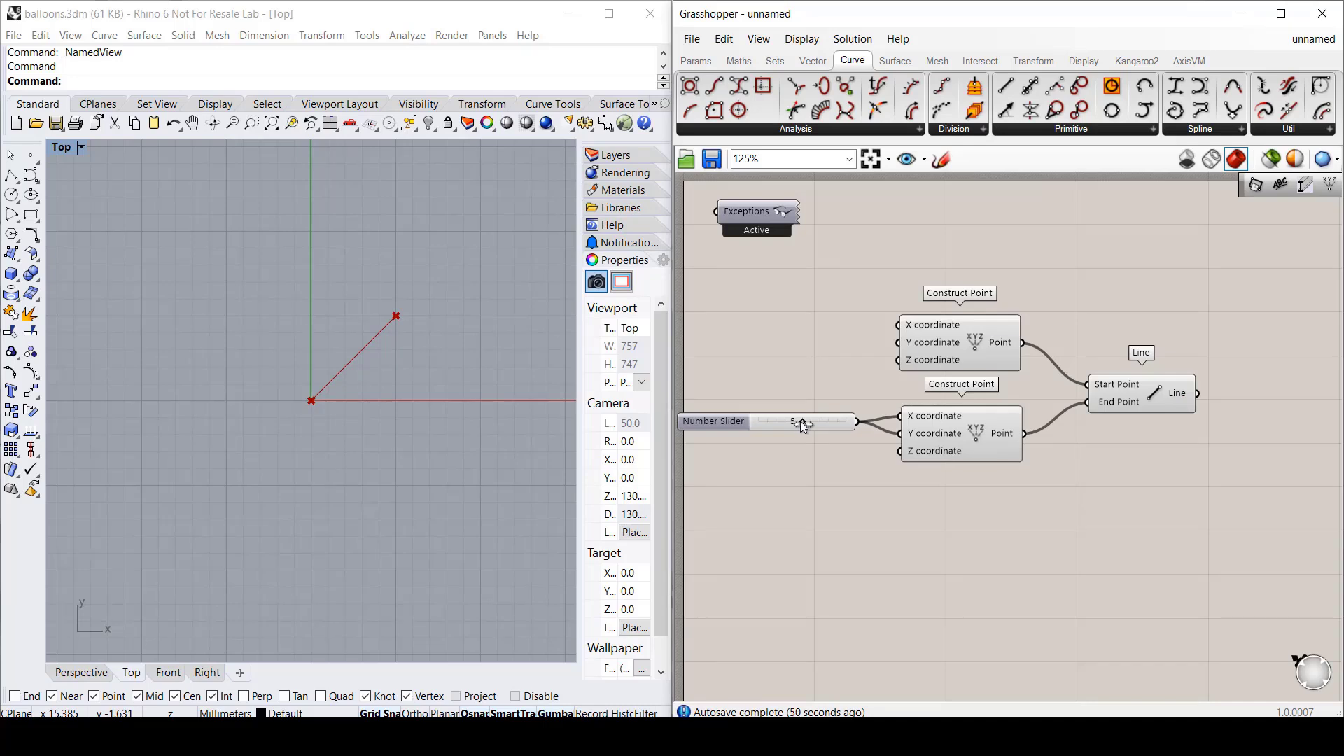
{"action": "mouse_move", "coordinate": [810, 424]}
{"action": "left_mouse_down"}
{"action": "mouse_move", "coordinate": [841, 425]}
{"action": "mouse_move", "coordinate": [786, 425]}
{"action": "left_mouse_up"}
Step: Group the number slider, both Construct Point components and the Line component, and move the group fully onto the canvas
{"action": "left_click_drag", "start_coordinate": [1053, 423], "coordinate": [676, 523]}
{"action": "key", "text": "ctrl+g"}
{"action": "right_click", "coordinate": [1134, 443]}
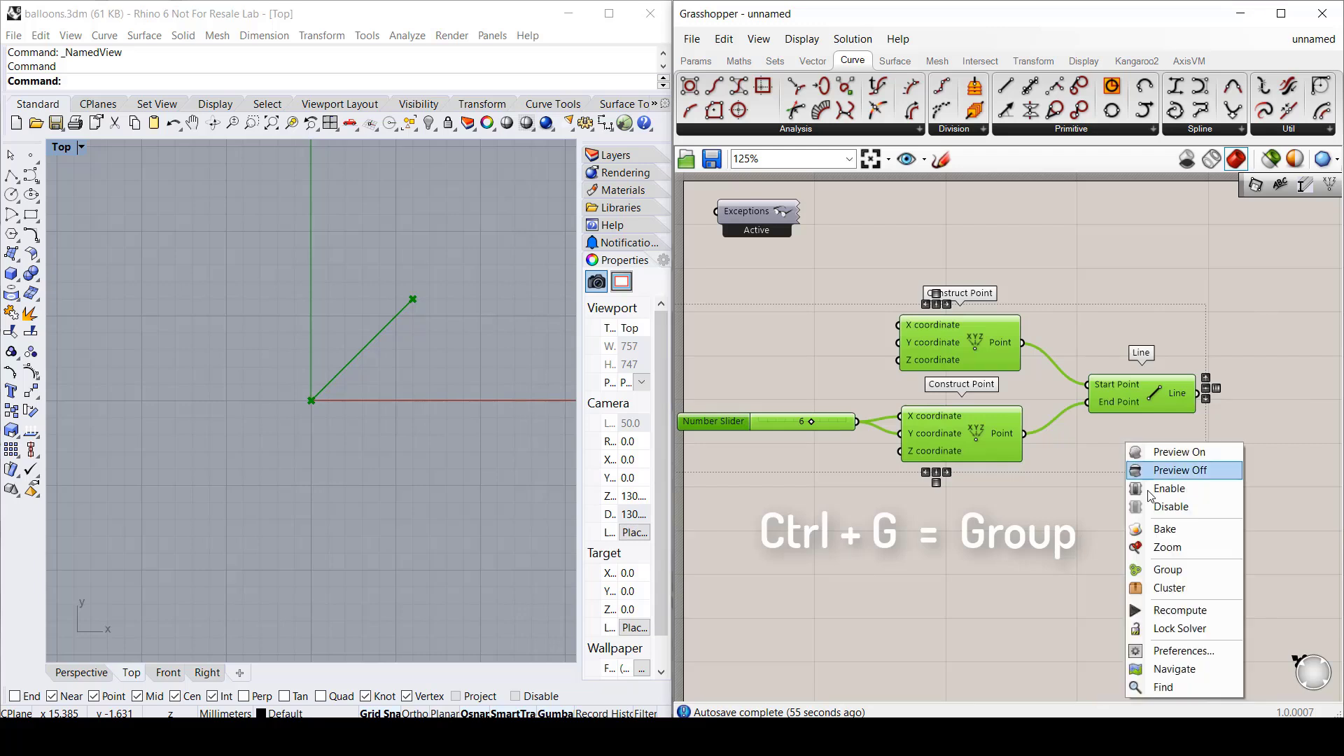
{"action": "left_click", "coordinate": [1166, 565]}
{"action": "left_click", "coordinate": [968, 535]}
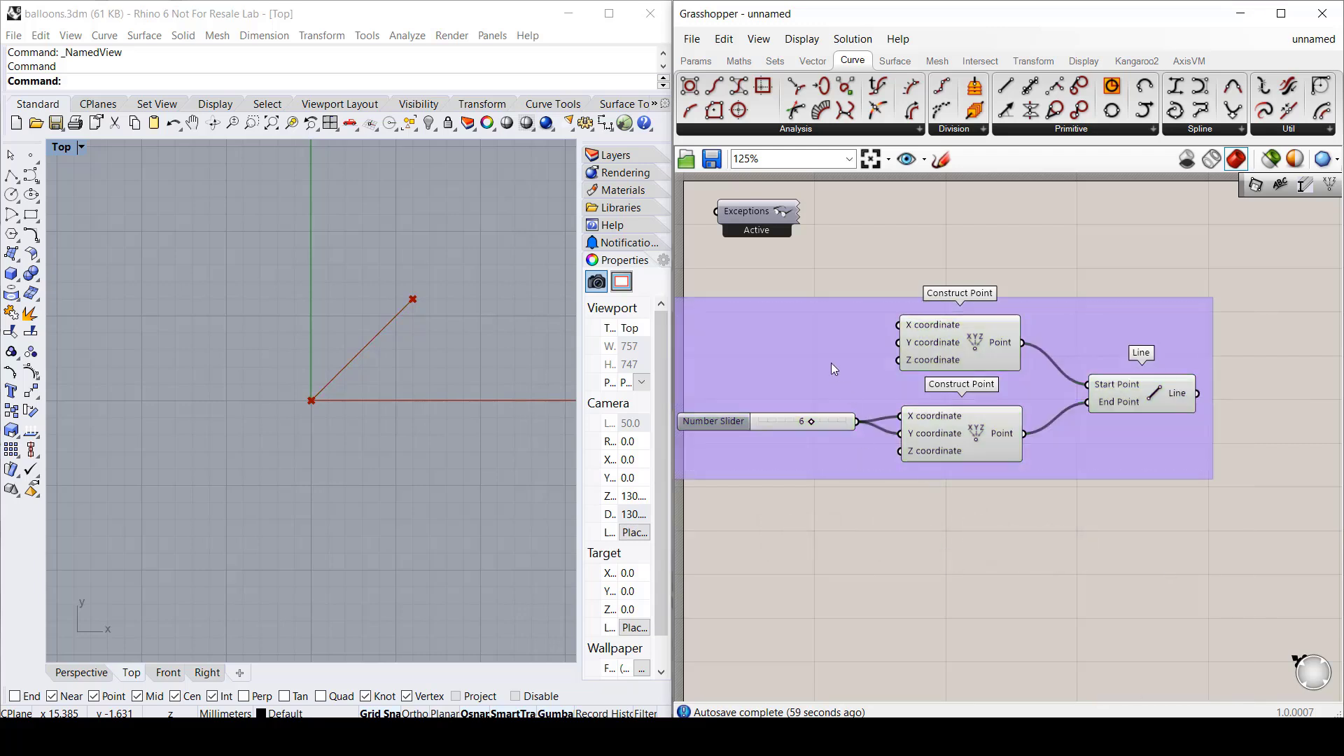
{"action": "left_click_drag", "start_coordinate": [832, 372], "coordinate": [887, 358]}
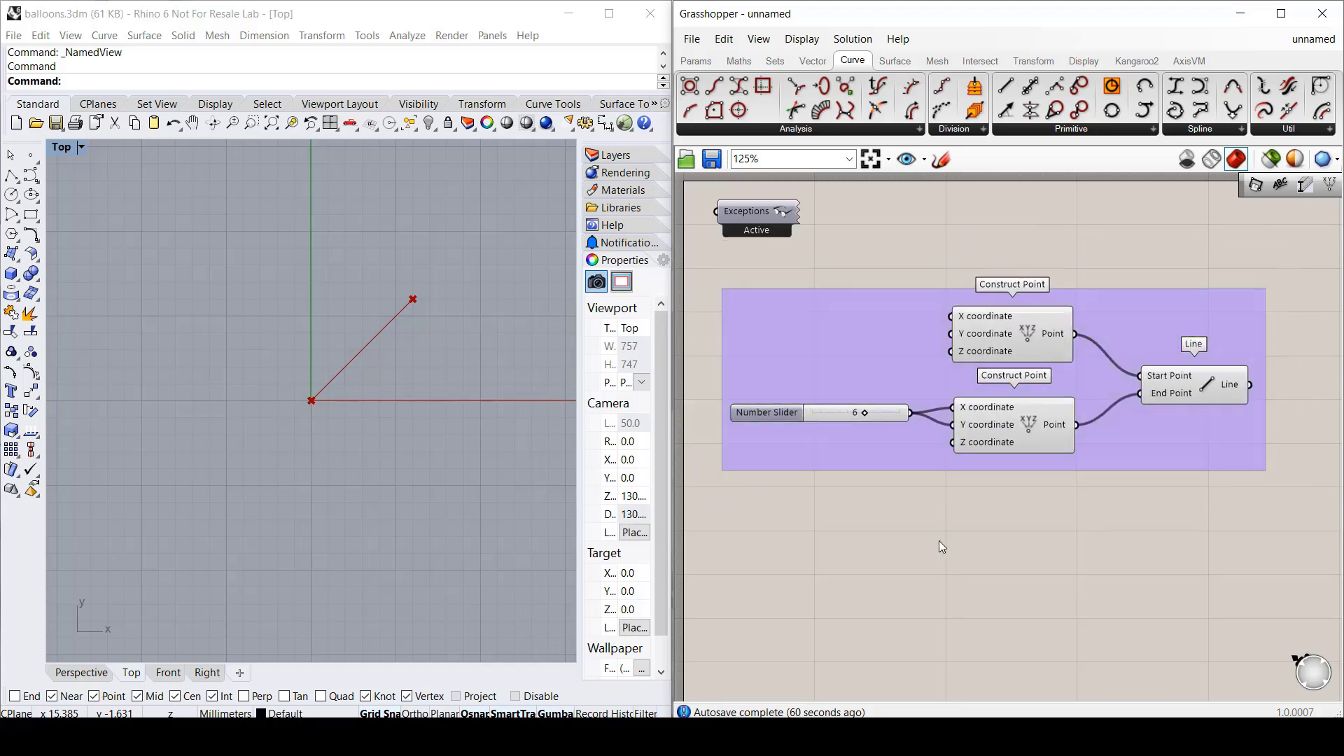
Step: Add a Scribble note below the group, reading "Line" in a text size larger than 25
{"action": "double_click", "coordinate": [892, 537]}
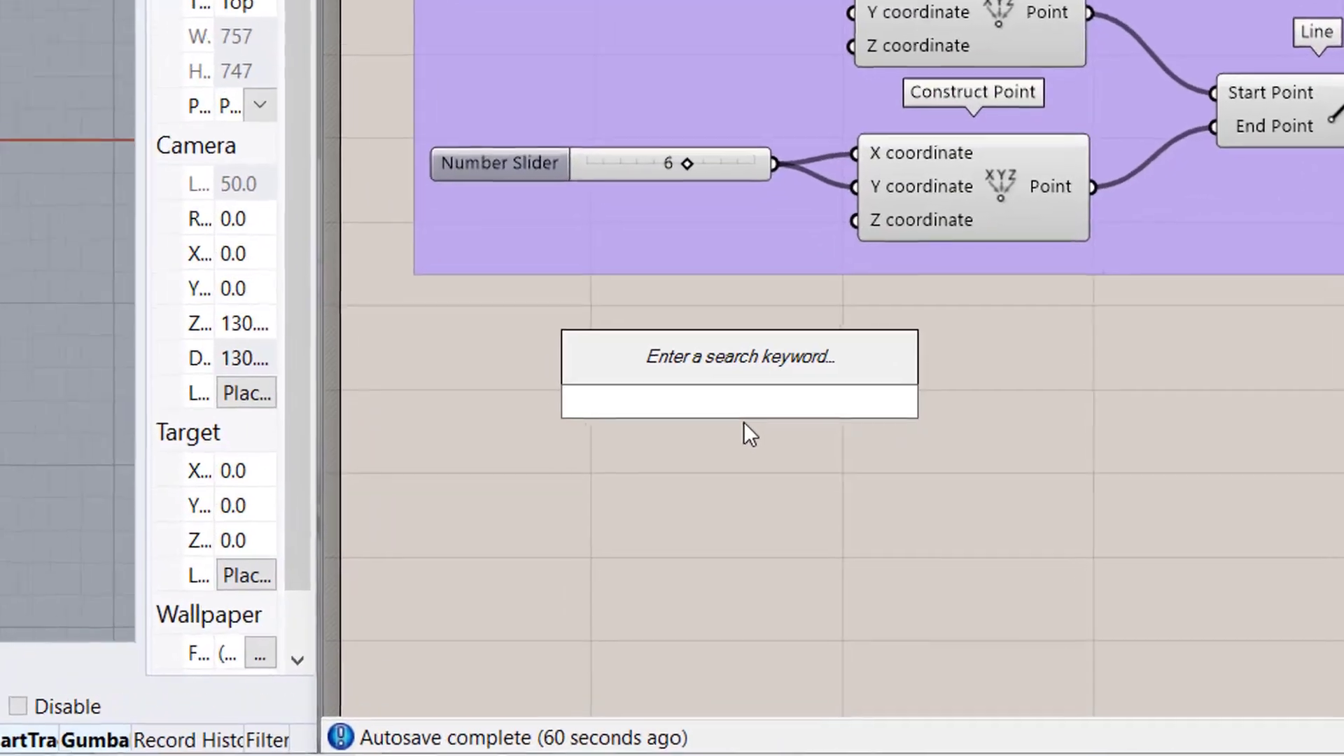
{"action": "type", "text": "scri"}
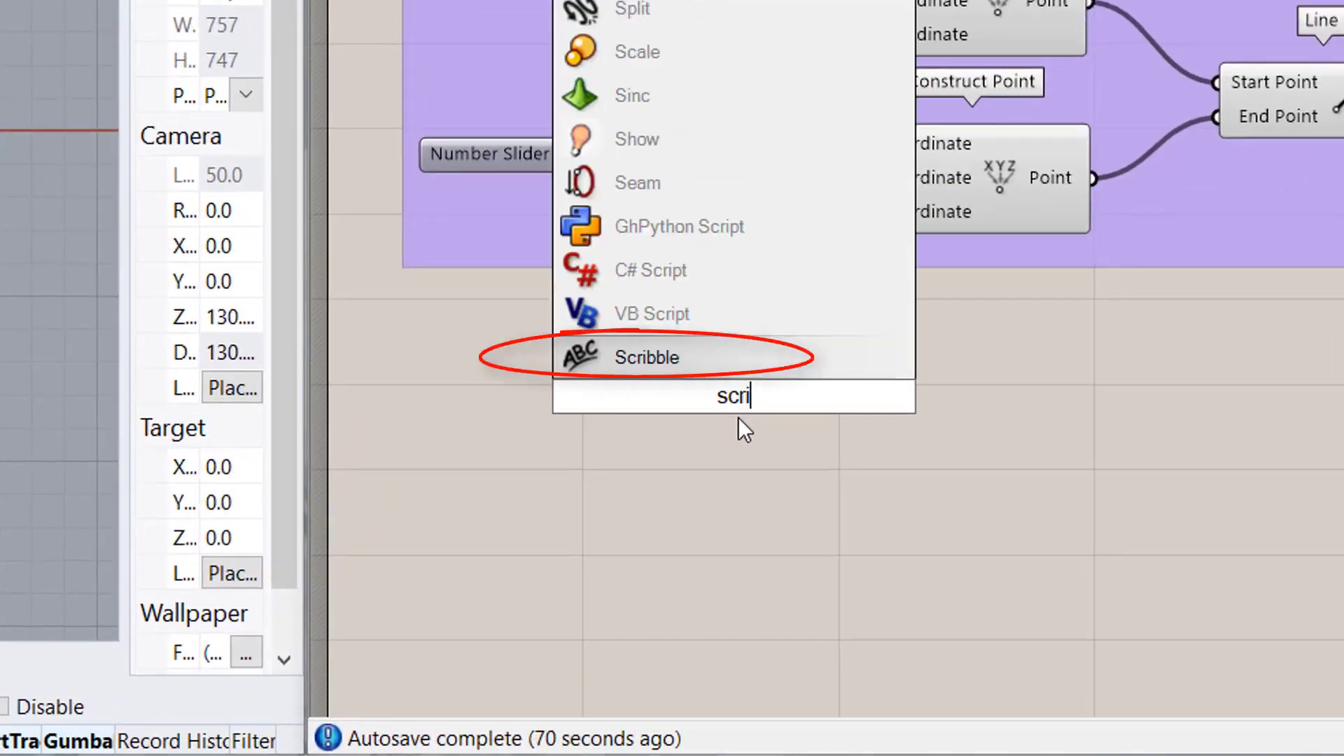
{"action": "key", "text": "Return"}
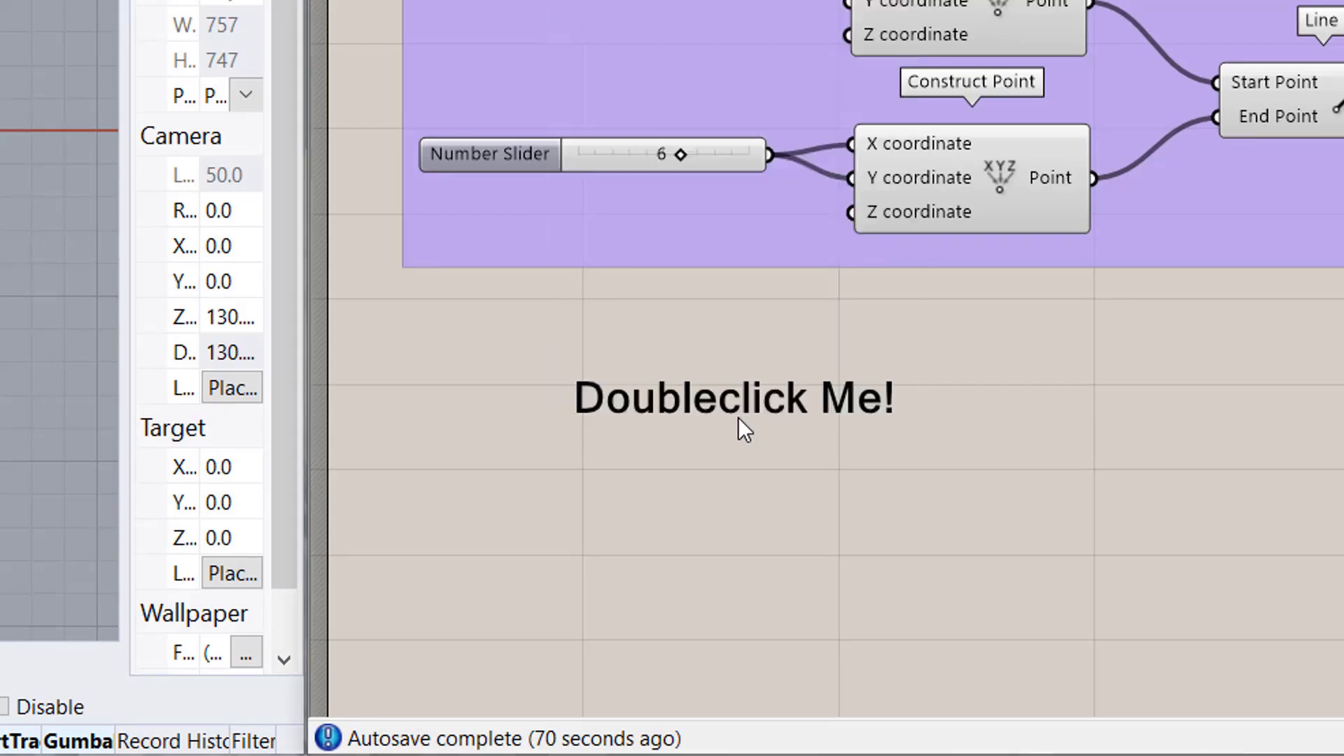
{"action": "left_click", "coordinate": [744, 420]}
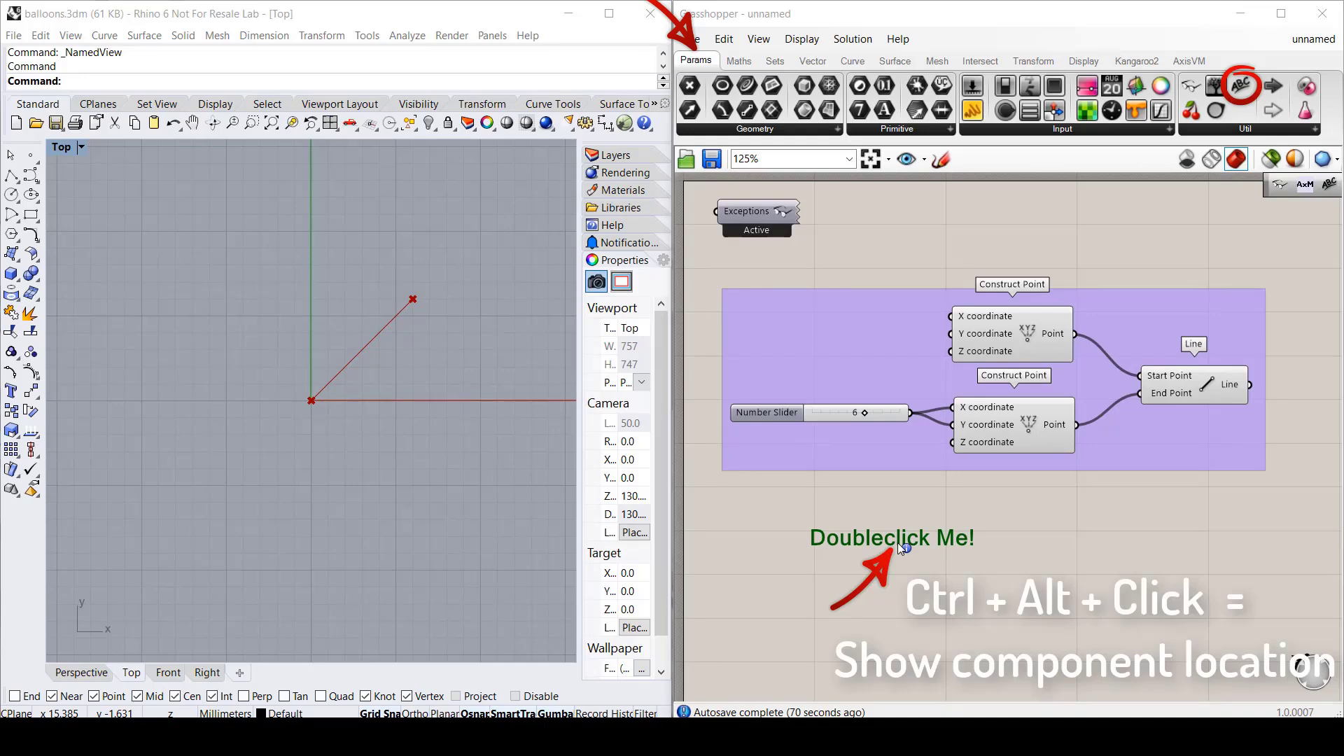
{"action": "double_click", "coordinate": [898, 543]}
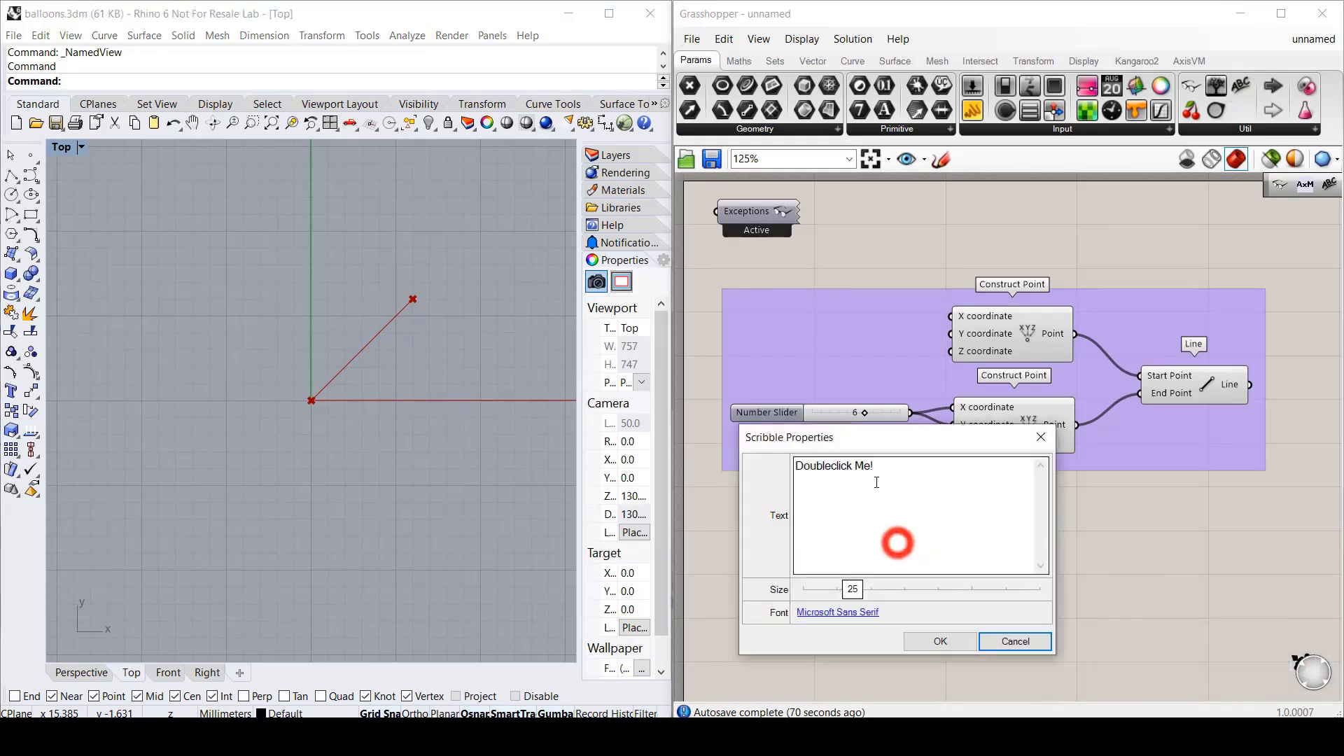
{"action": "key", "text": "Tab"}
{"action": "type", "text": "L"}
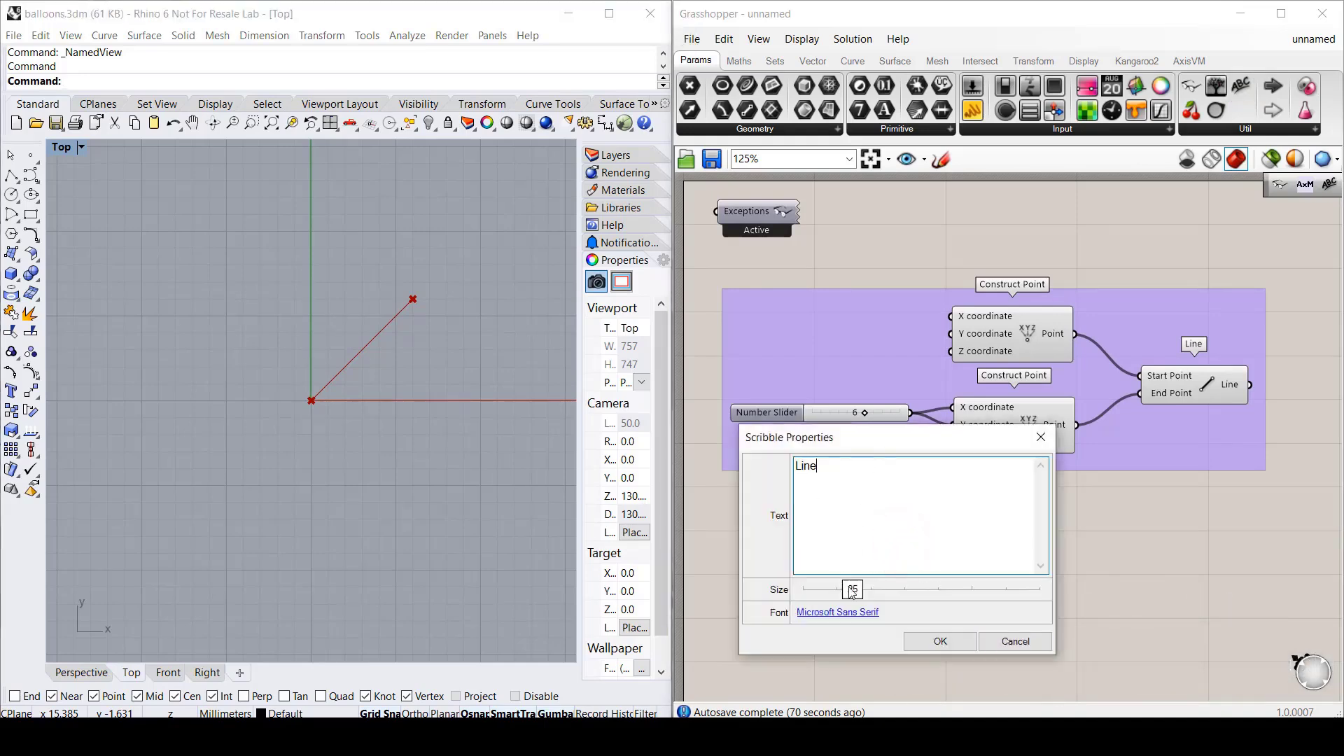
{"action": "left_click_drag", "start_coordinate": [851, 592], "coordinate": [903, 592]}
{"action": "left_click", "coordinate": [940, 641]}
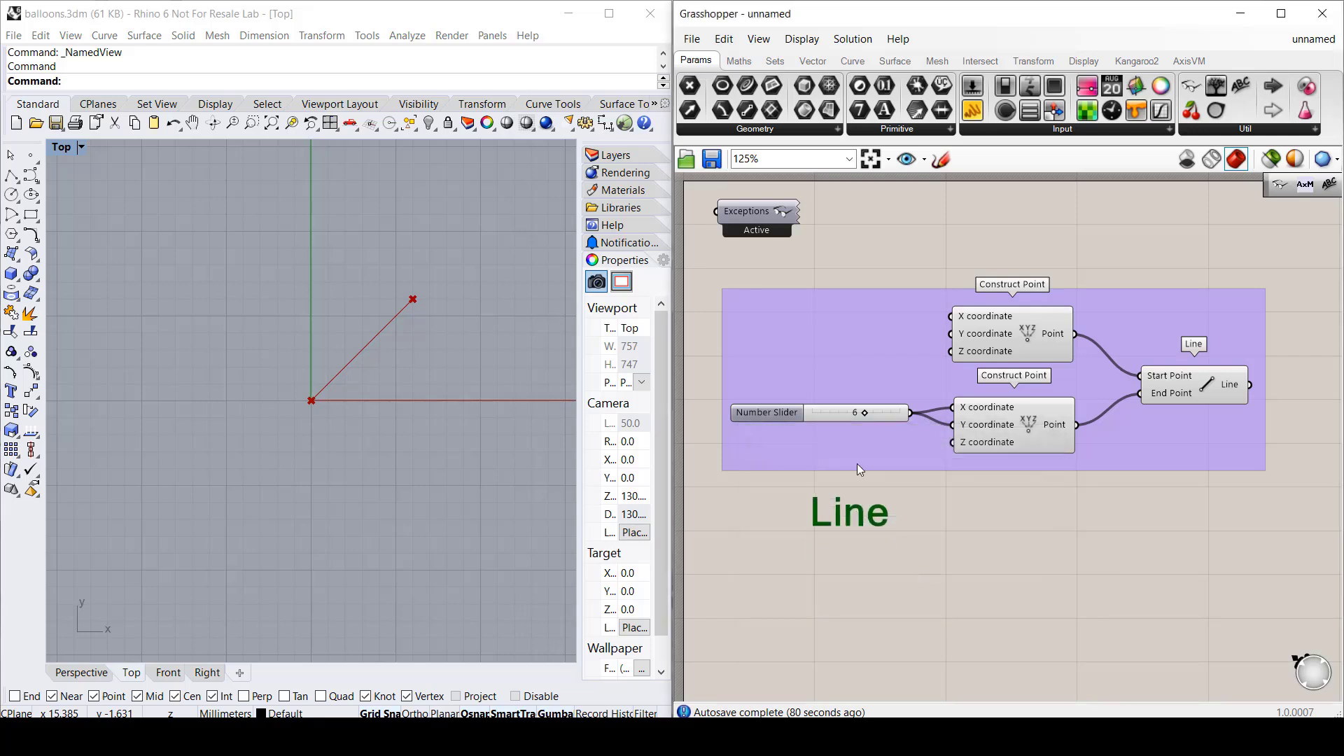
Step: Move the "Line" scribble above the upper Construct Point component and add it to the group
{"action": "mouse_move", "coordinate": [862, 514]}
{"action": "left_mouse_down"}
{"action": "mouse_move", "coordinate": [861, 314]}
{"action": "mouse_move", "coordinate": [843, 309]}
{"action": "mouse_move", "coordinate": [1030, 255]}
{"action": "left_mouse_up"}
{"action": "right_click", "coordinate": [855, 343]}
{"action": "left_click", "coordinate": [875, 474]}
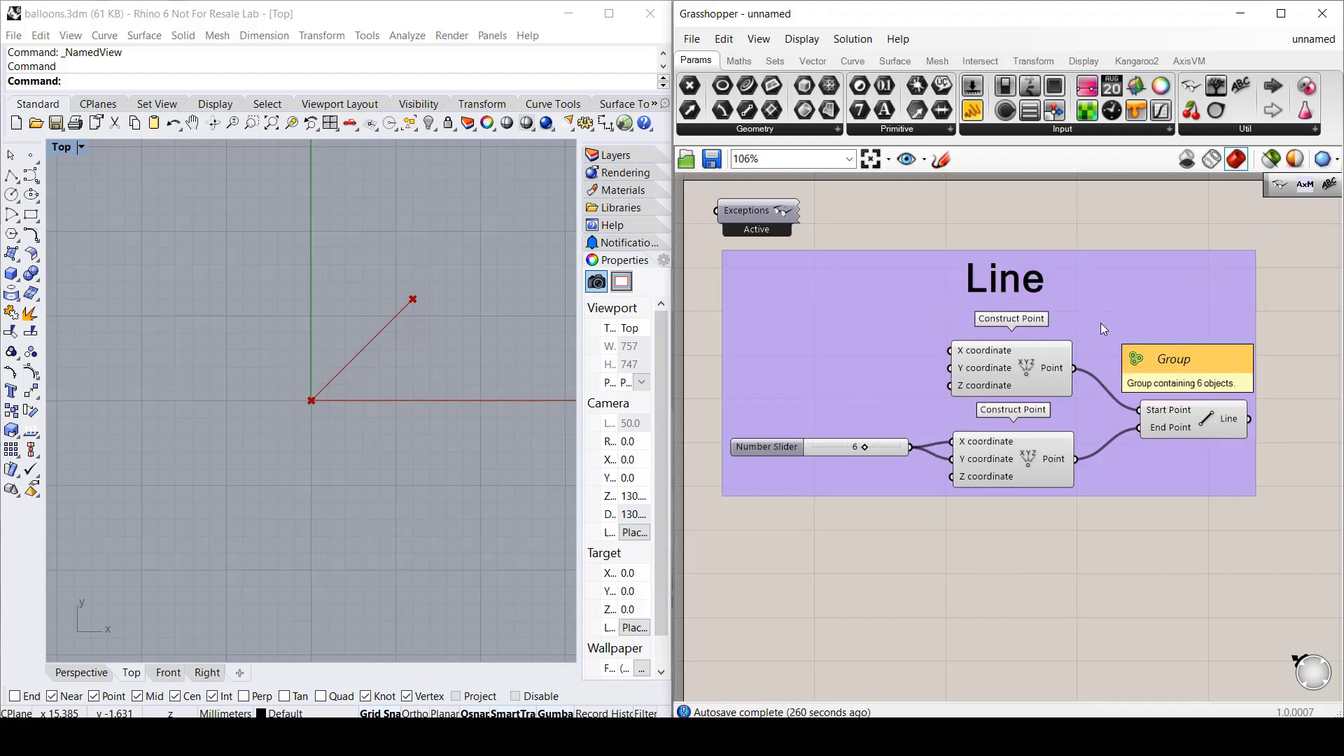
Step: Duplicate the Line group's contents below the original and disable the components in the original group
{"action": "left_click_drag", "start_coordinate": [1101, 322], "coordinate": [1110, 649], "text": "alt"}
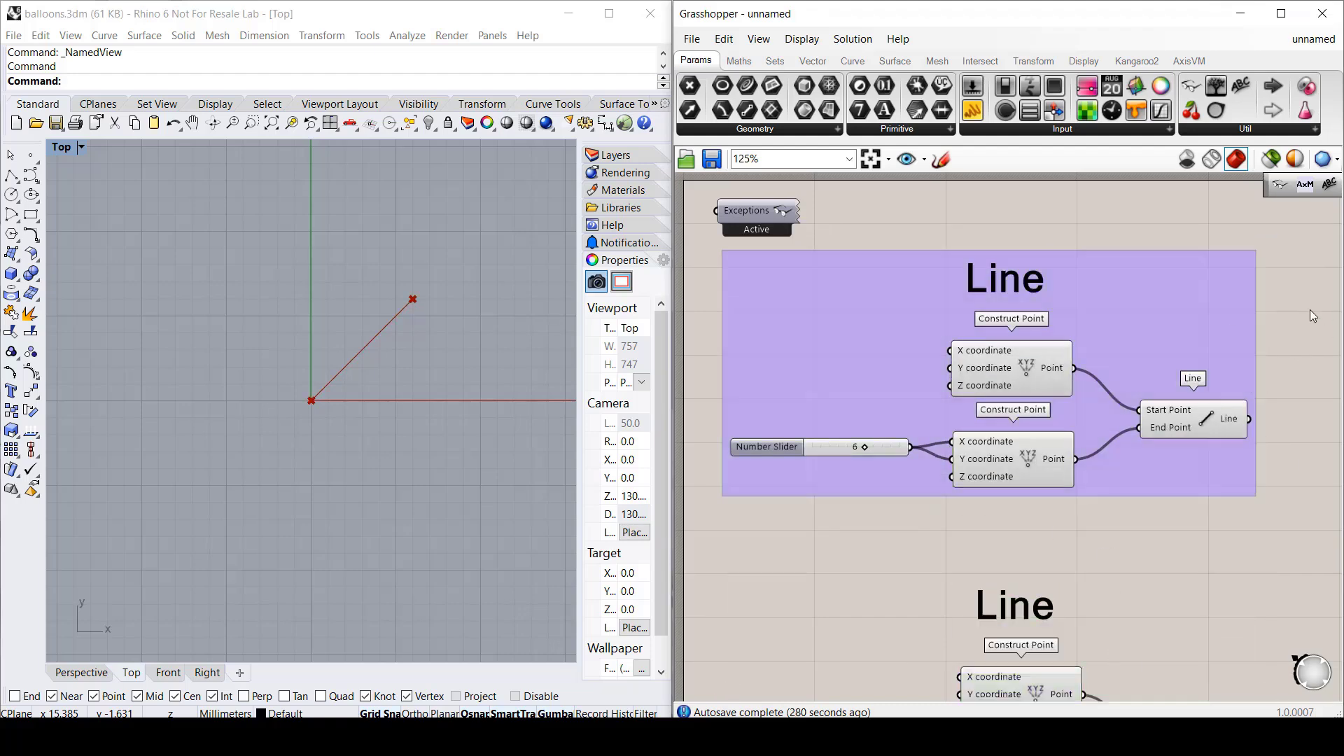
{"action": "left_click", "coordinate": [861, 333]}
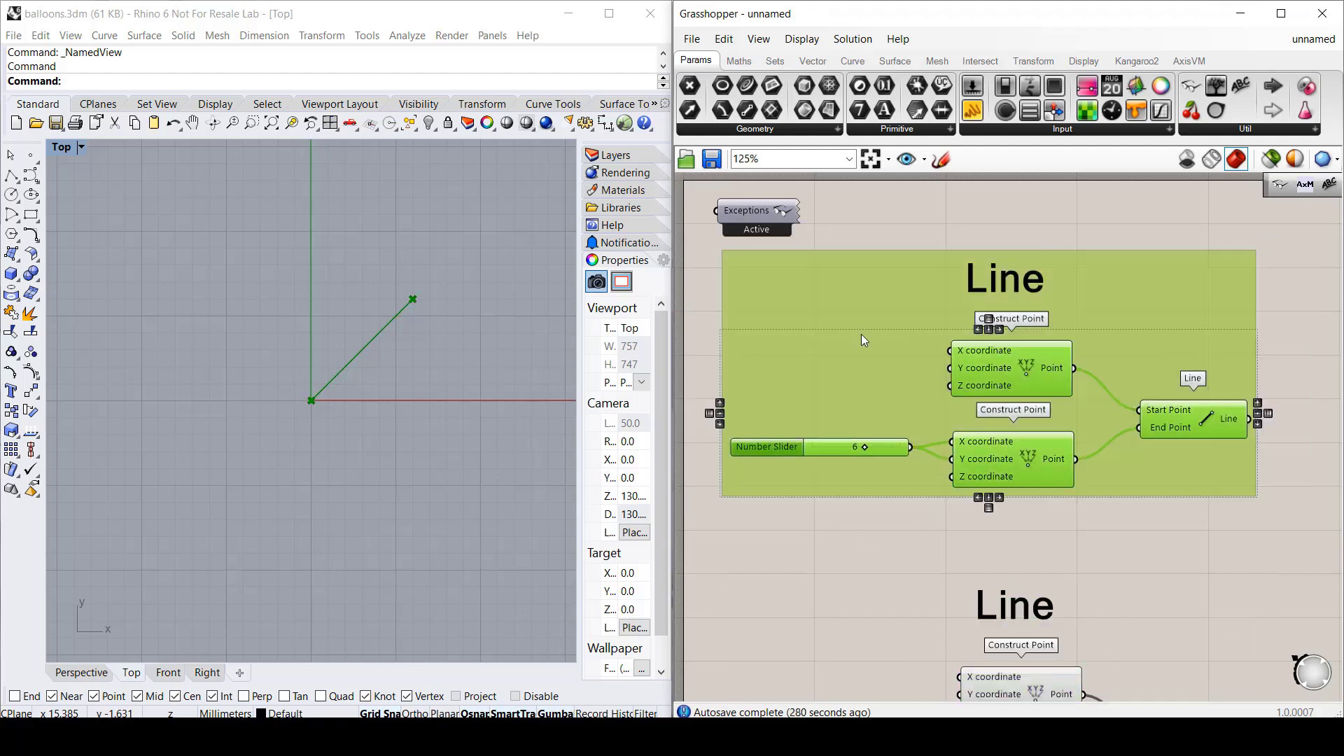
{"action": "middle_click", "coordinate": [886, 237]}
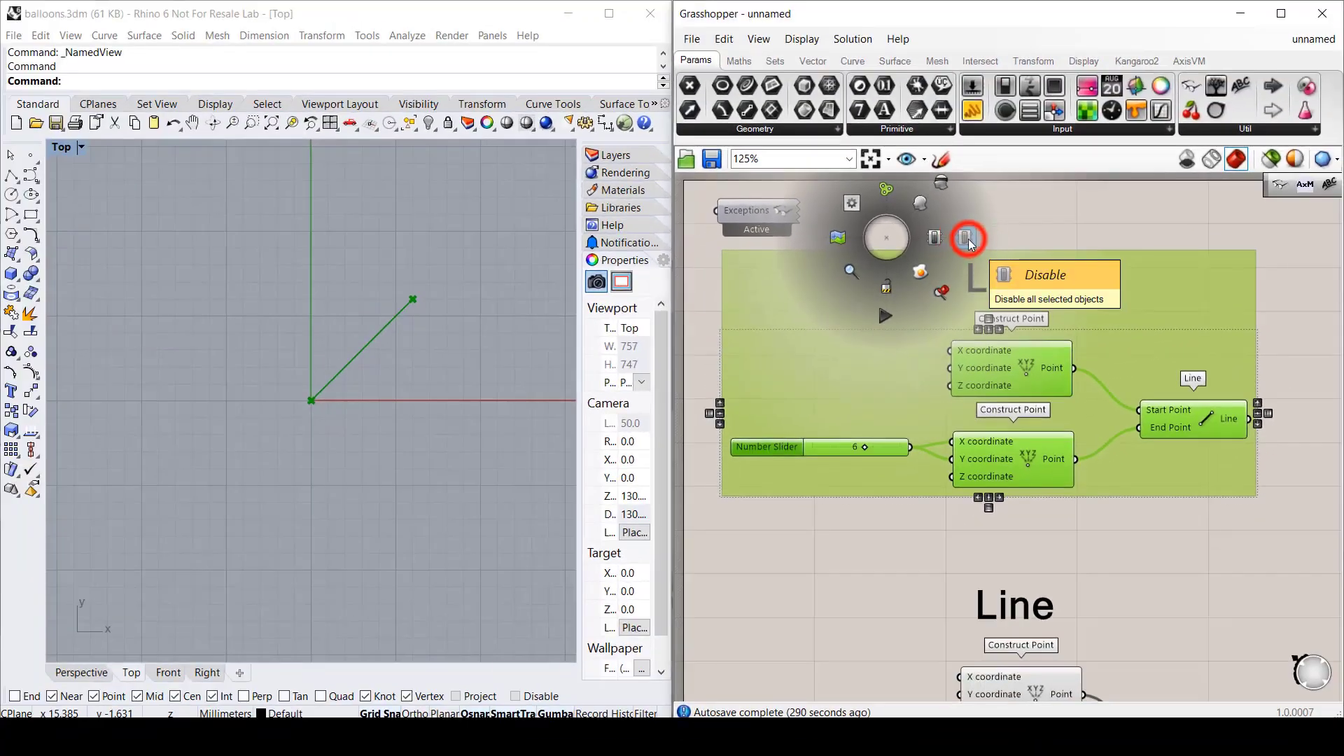
{"action": "left_click", "coordinate": [969, 240]}
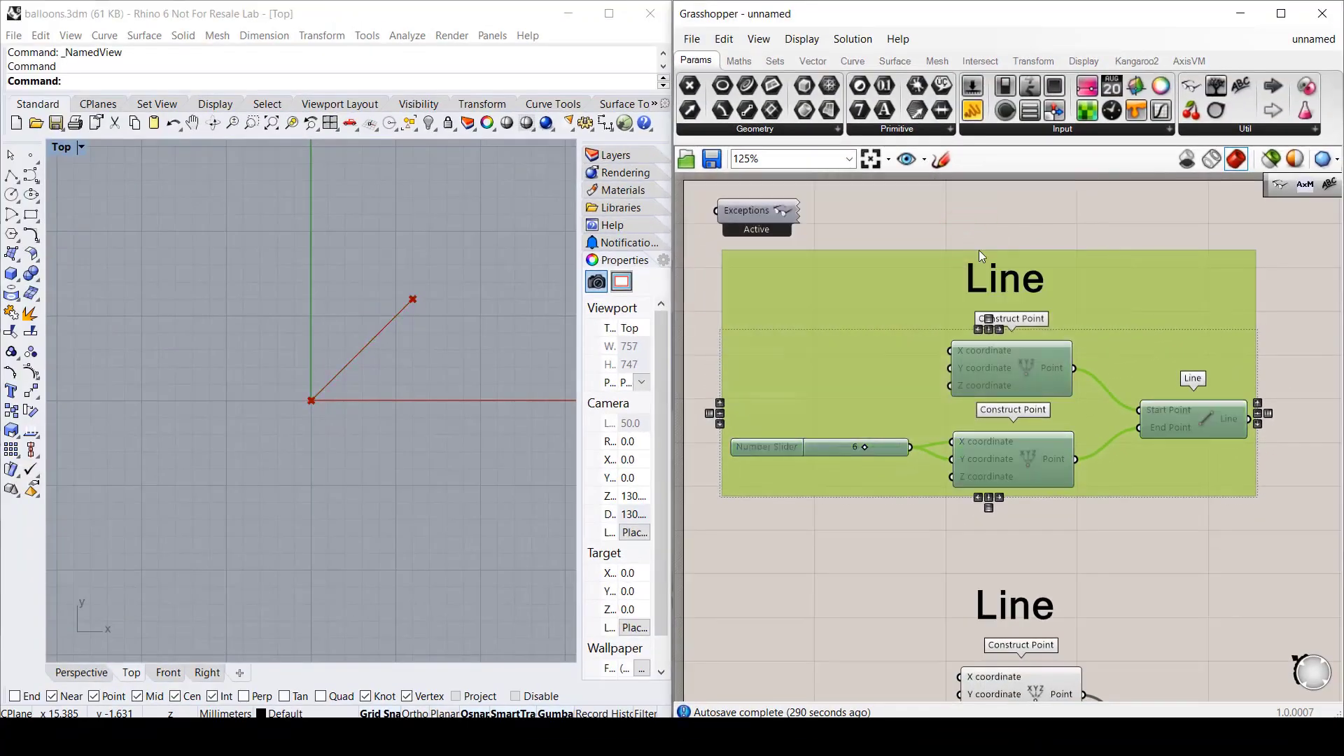
{"action": "left_click", "coordinate": [1287, 537]}
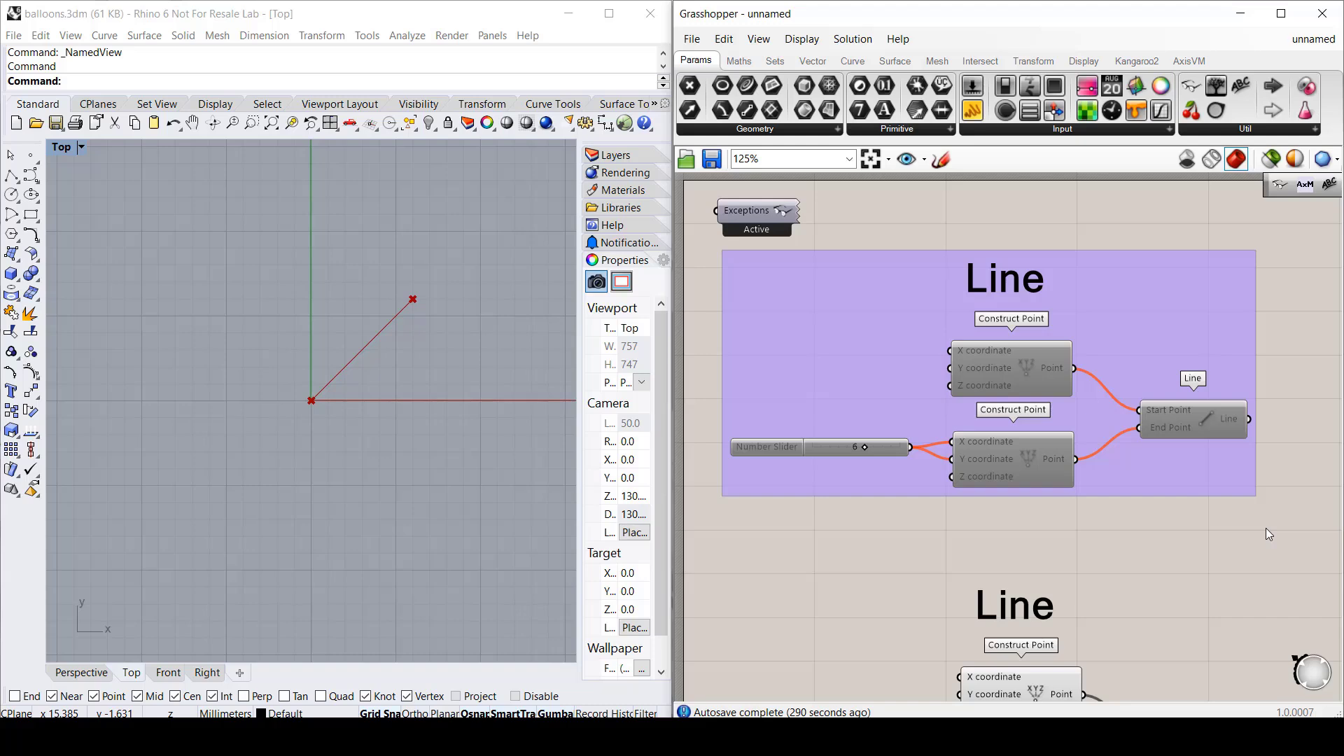
Step: Change the copied scribble's text to "Rectangle" and centre it above the upper Construct Point component
{"action": "right_click_drag", "start_coordinate": [1179, 556], "coordinate": [1168, 275]}
{"action": "double_click", "coordinate": [1014, 316]}
{"action": "key", "text": "ctrl+a"}
{"action": "type", "text": "Rectangle"}
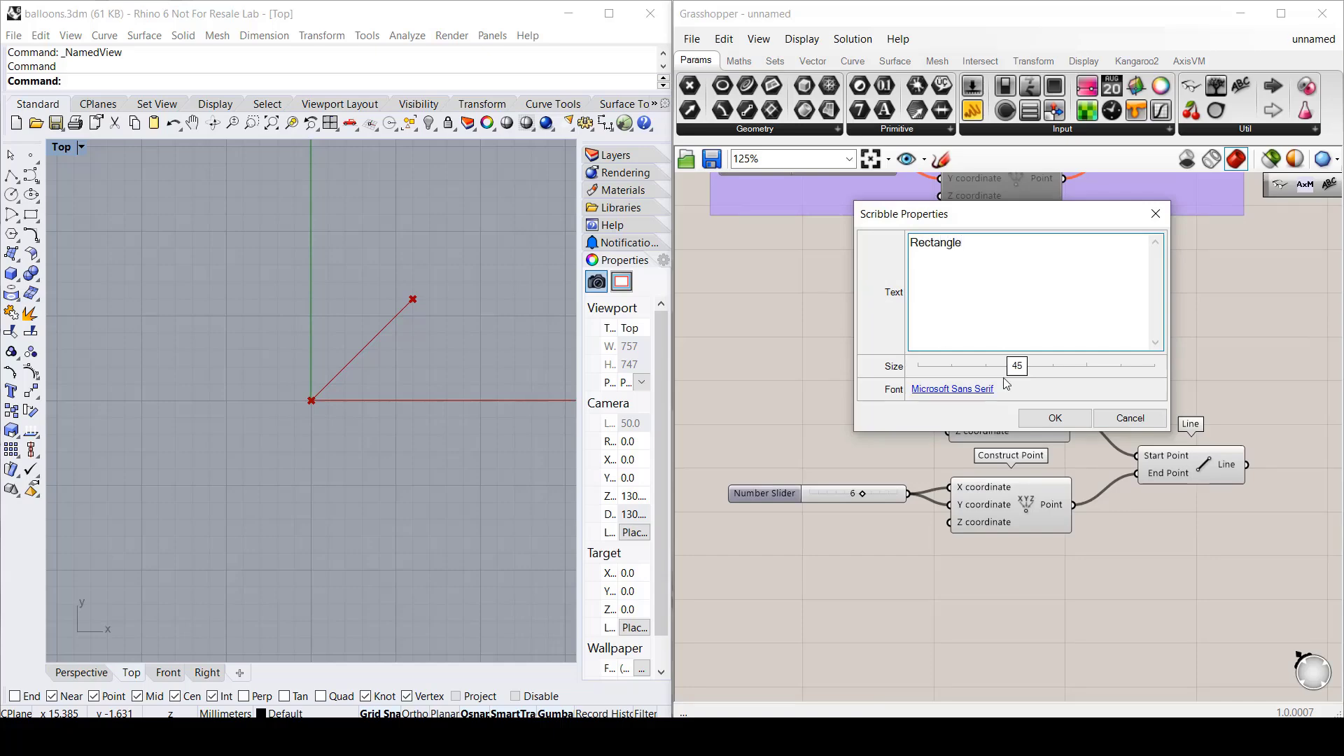
{"action": "left_click", "coordinate": [1054, 418]}
{"action": "left_click_drag", "start_coordinate": [1120, 320], "coordinate": [1071, 320]}
Step: Replace the copied Line component with a Rectangle 2Pt component beside the two Construct Point components
{"action": "left_click", "coordinate": [1182, 472]}
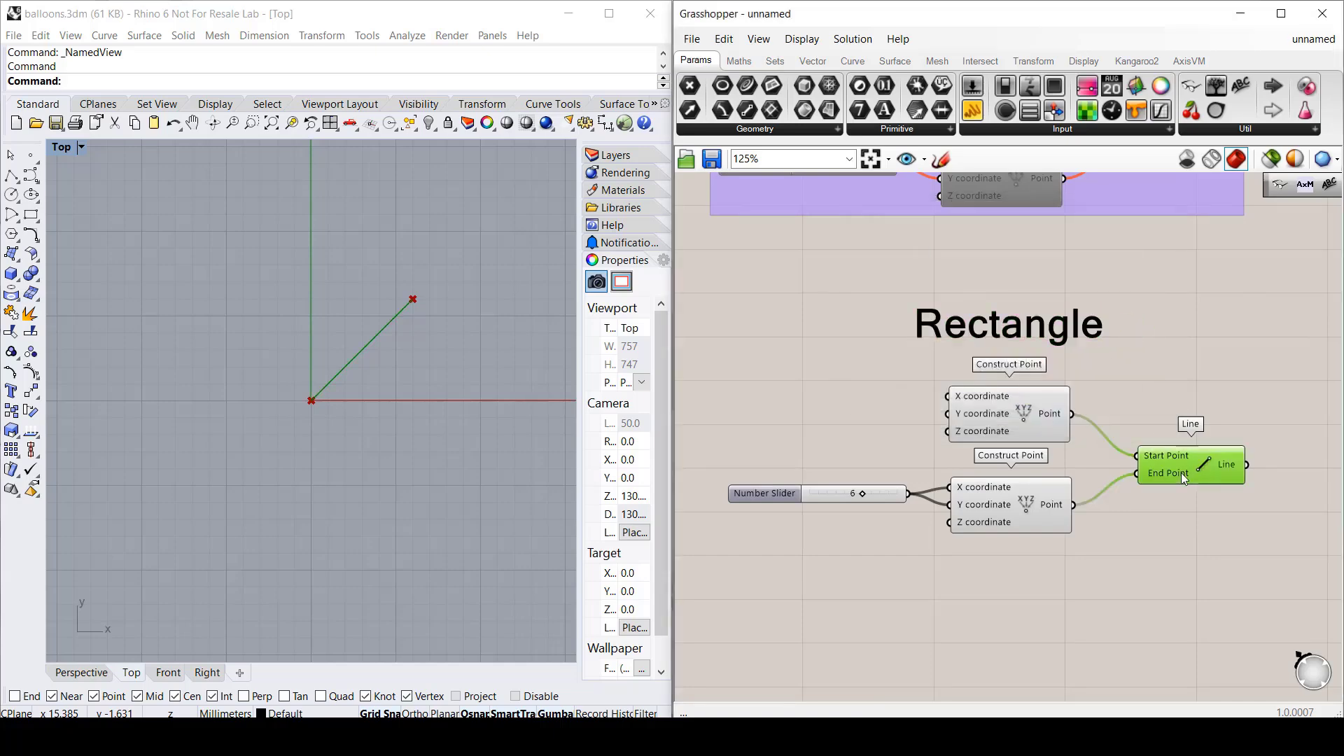
{"action": "key", "text": "Delete"}
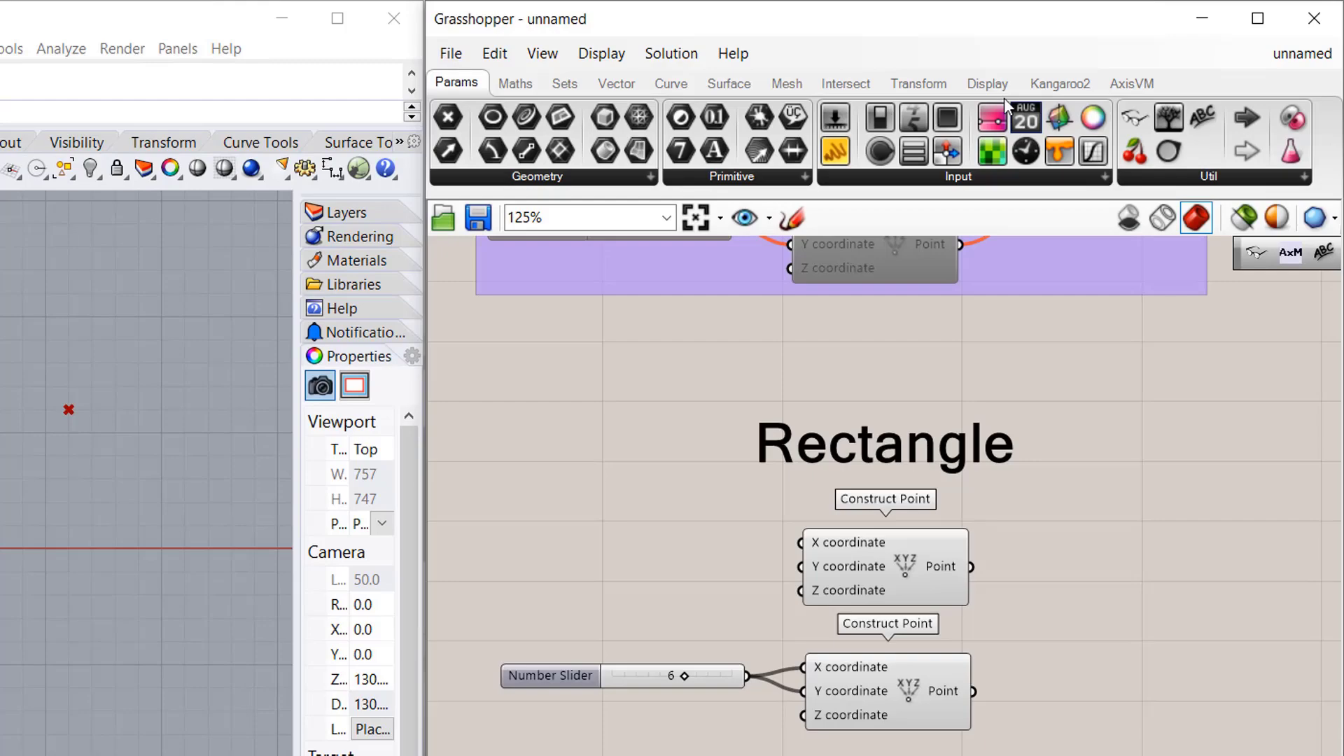
{"action": "left_click", "coordinate": [856, 61]}
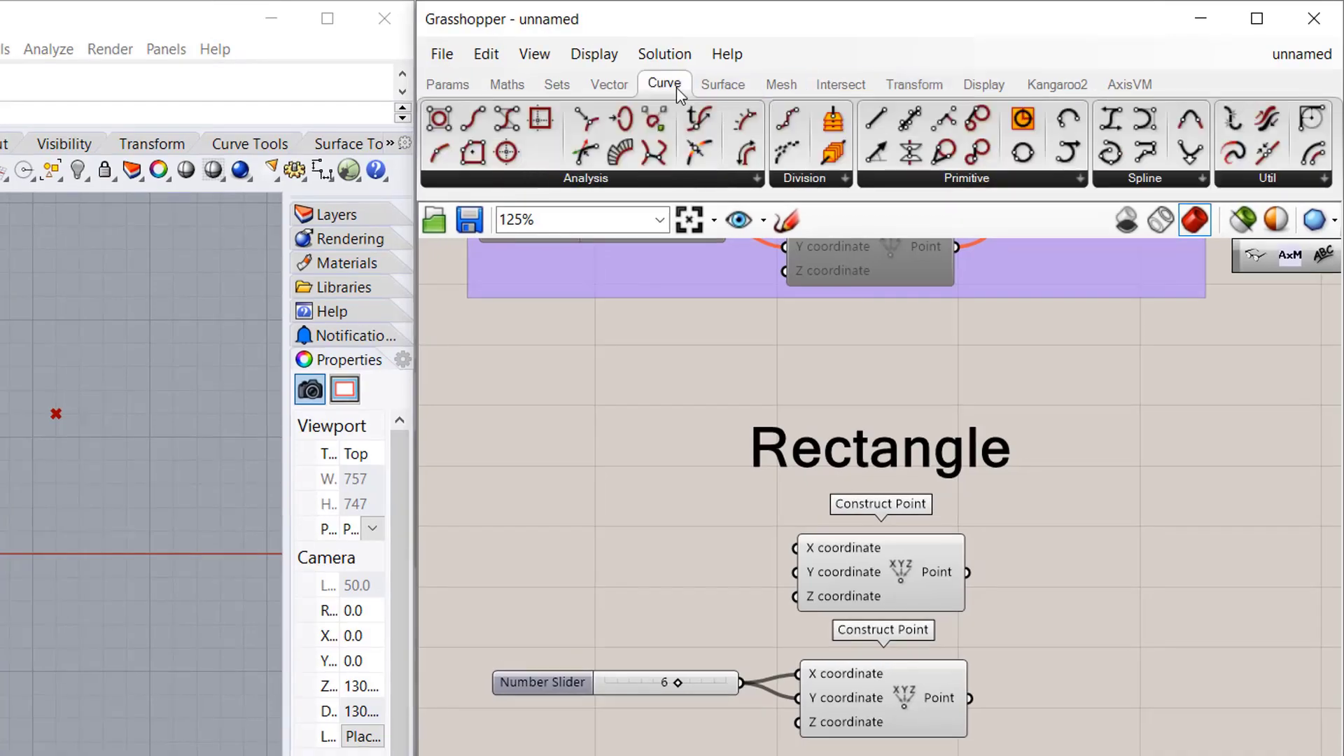
{"action": "left_click", "coordinate": [956, 178]}
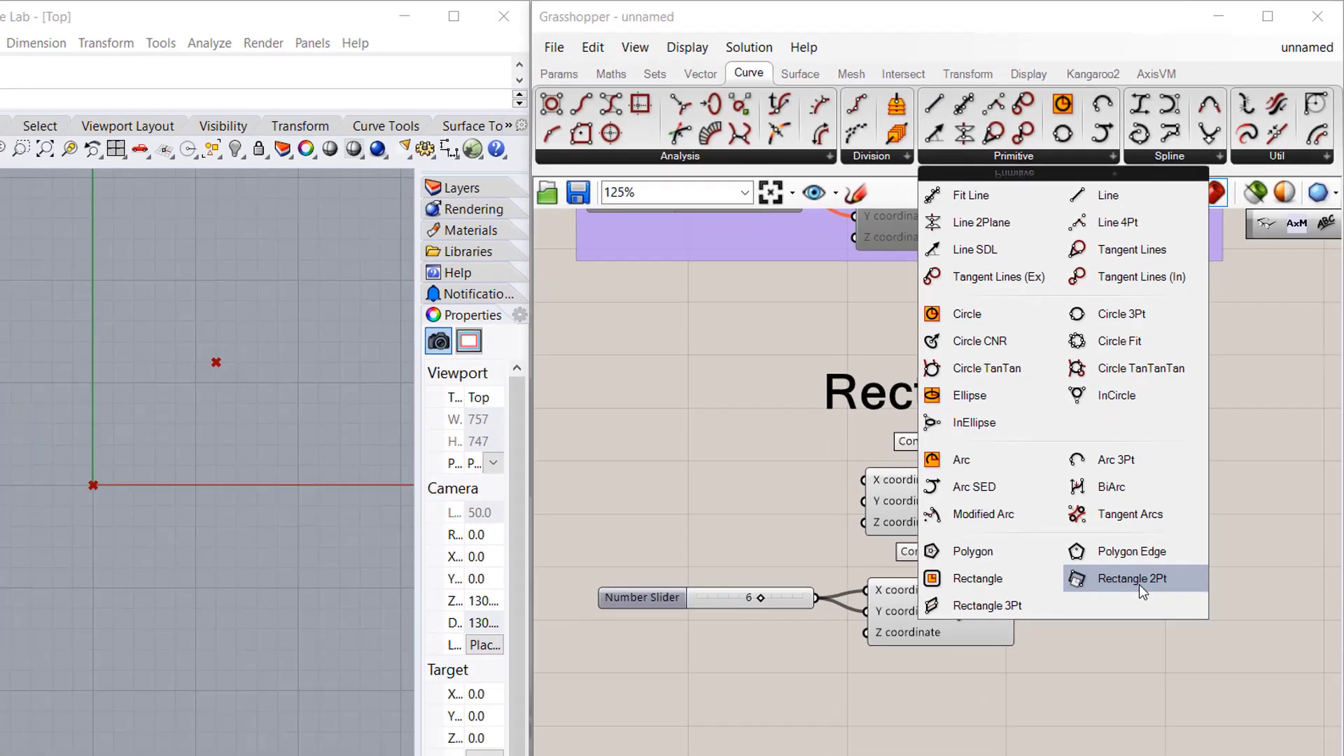
{"action": "left_click", "coordinate": [1112, 662]}
{"action": "left_click", "coordinate": [1147, 656]}
{"action": "left_click_drag", "start_coordinate": [1200, 469], "coordinate": [1169, 466]}
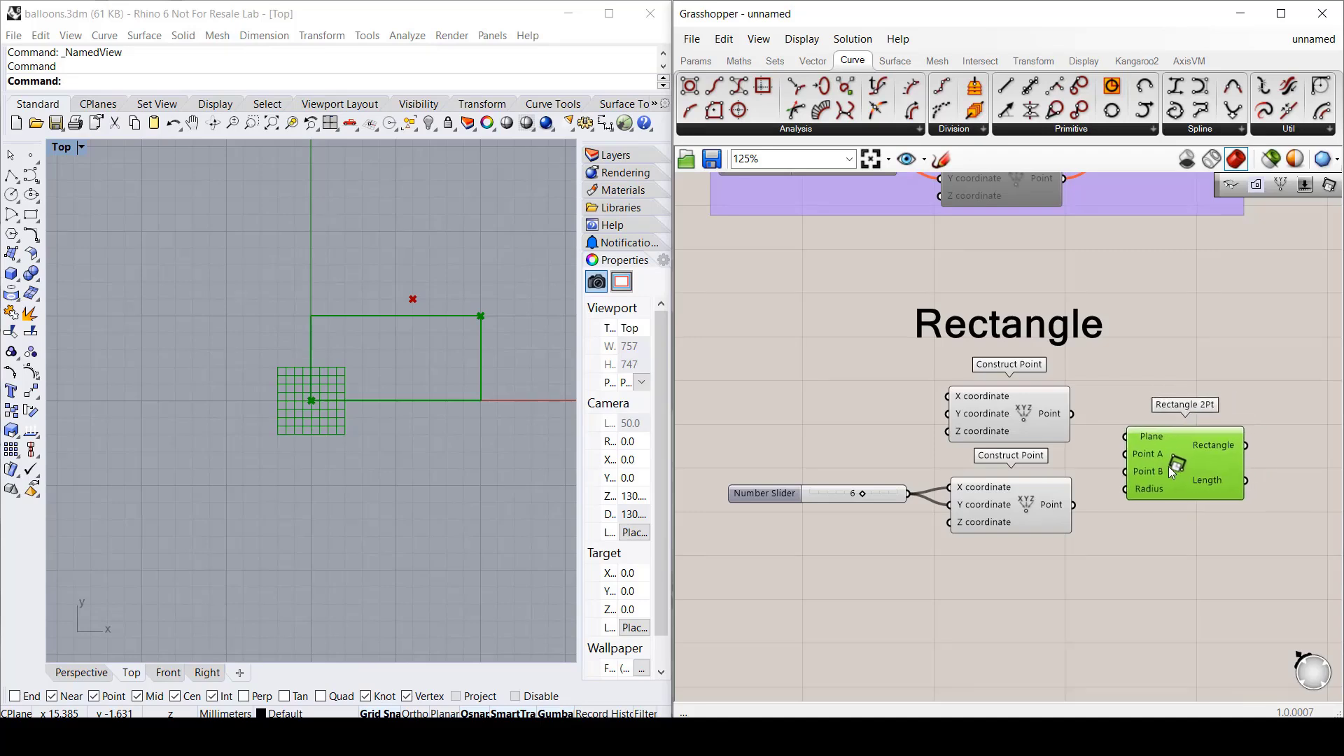
Step: Connect the upper Construct Point to Point A and the lower one to Point B of Rectangle 2Pt, and set the slider to 8
{"action": "left_click", "coordinate": [999, 416]}
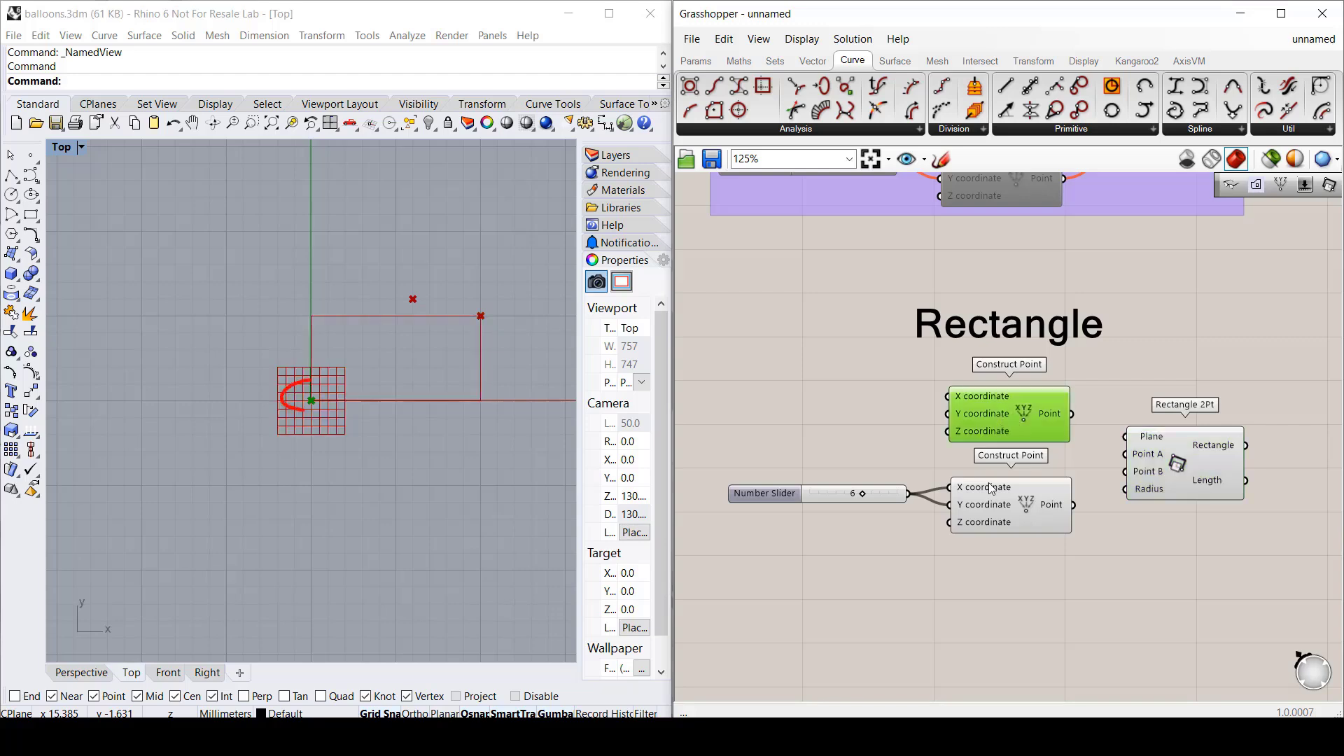
{"action": "left_click", "coordinate": [993, 522]}
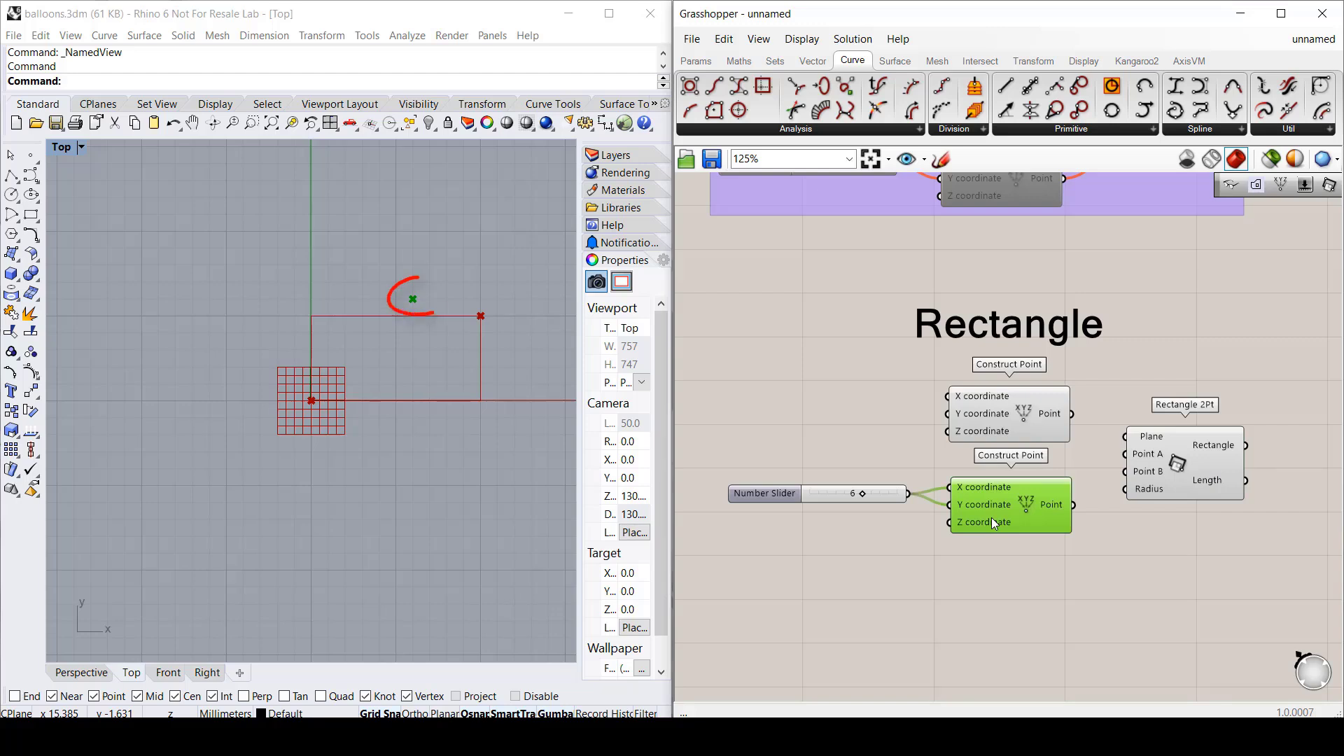
{"action": "left_click", "coordinate": [1132, 558]}
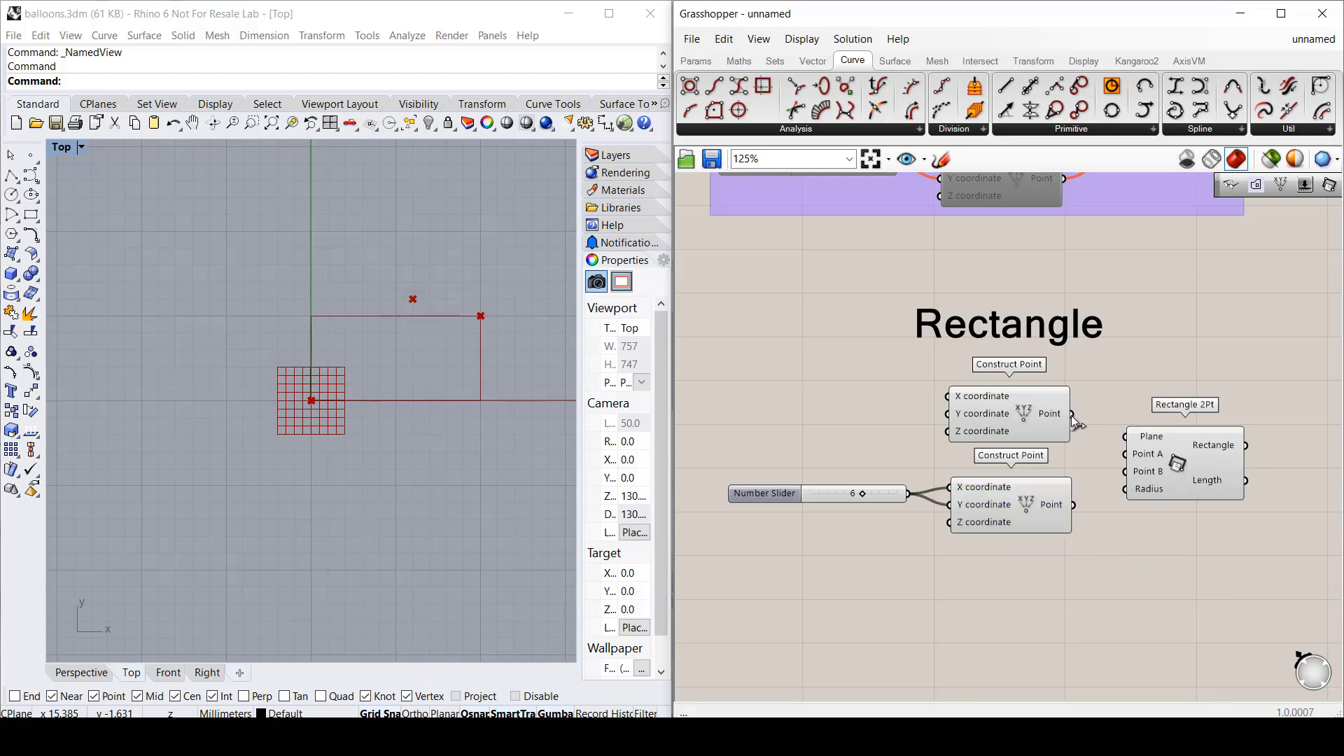
{"action": "left_click_drag", "start_coordinate": [1072, 414], "coordinate": [1127, 456]}
{"action": "left_click_drag", "start_coordinate": [1073, 505], "coordinate": [1125, 471]}
{"action": "mouse_move", "coordinate": [866, 497]}
{"action": "left_mouse_down"}
{"action": "mouse_move", "coordinate": [892, 497]}
{"action": "mouse_move", "coordinate": [837, 497]}
{"action": "mouse_move", "coordinate": [902, 498]}
{"action": "mouse_move", "coordinate": [884, 498]}
{"action": "left_mouse_up"}
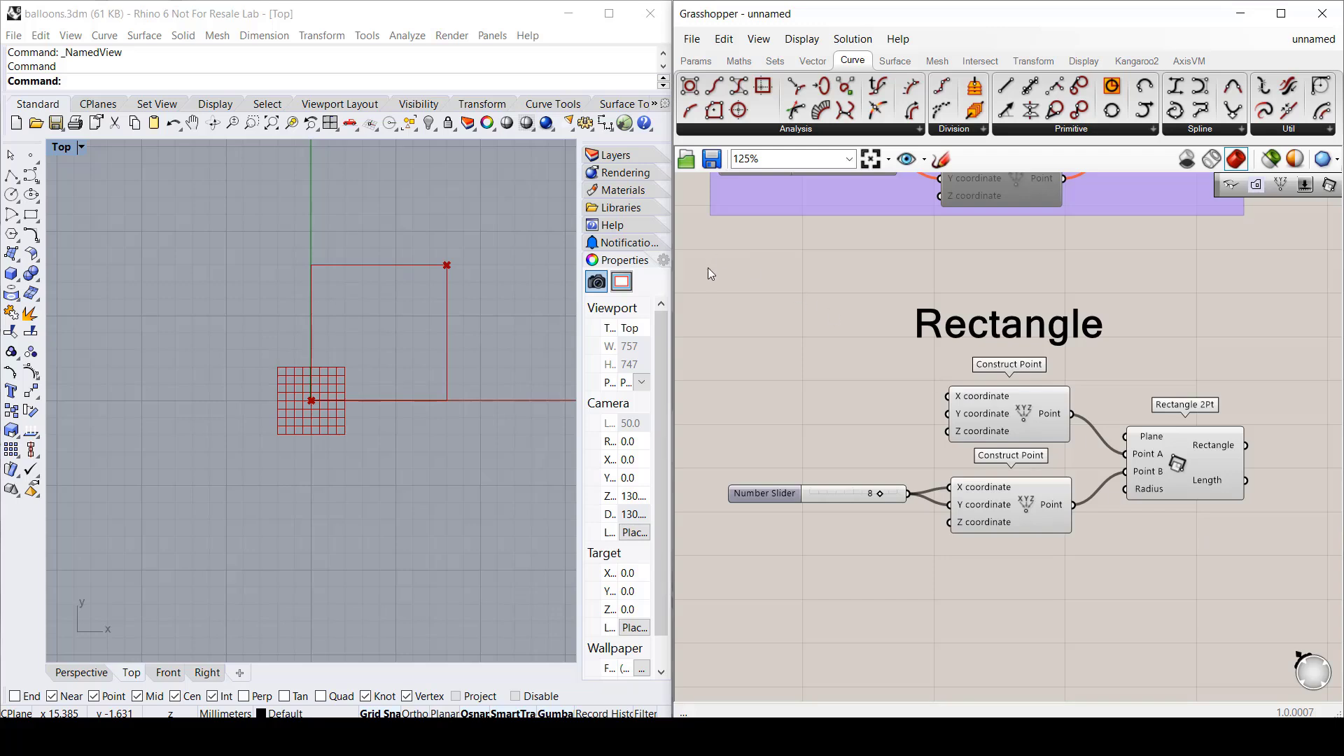
Step: Group the "Rectangle" scribble, number slider, both Construct Point components and Rectangle 2Pt
{"action": "left_click_drag", "start_coordinate": [708, 267], "coordinate": [1310, 588]}
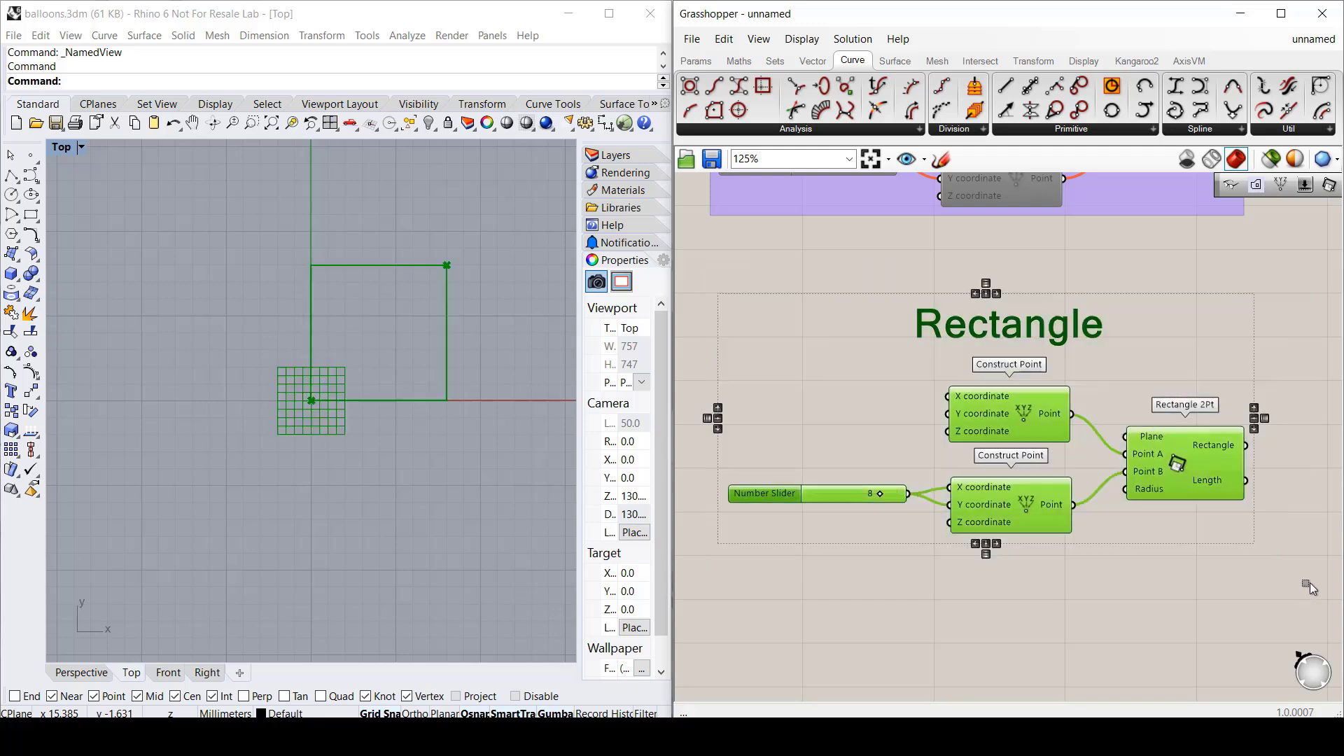
{"action": "key", "text": "ctrl+g"}
{"action": "left_click", "coordinate": [1186, 577]}
Step: Add an Explode component, feed Rectangle 2Pt's Rectangle output into its Curve input, and inspect its Segments and Vertices outputs
{"action": "right_click_drag", "start_coordinate": [1286, 416], "coordinate": [1028, 388]}
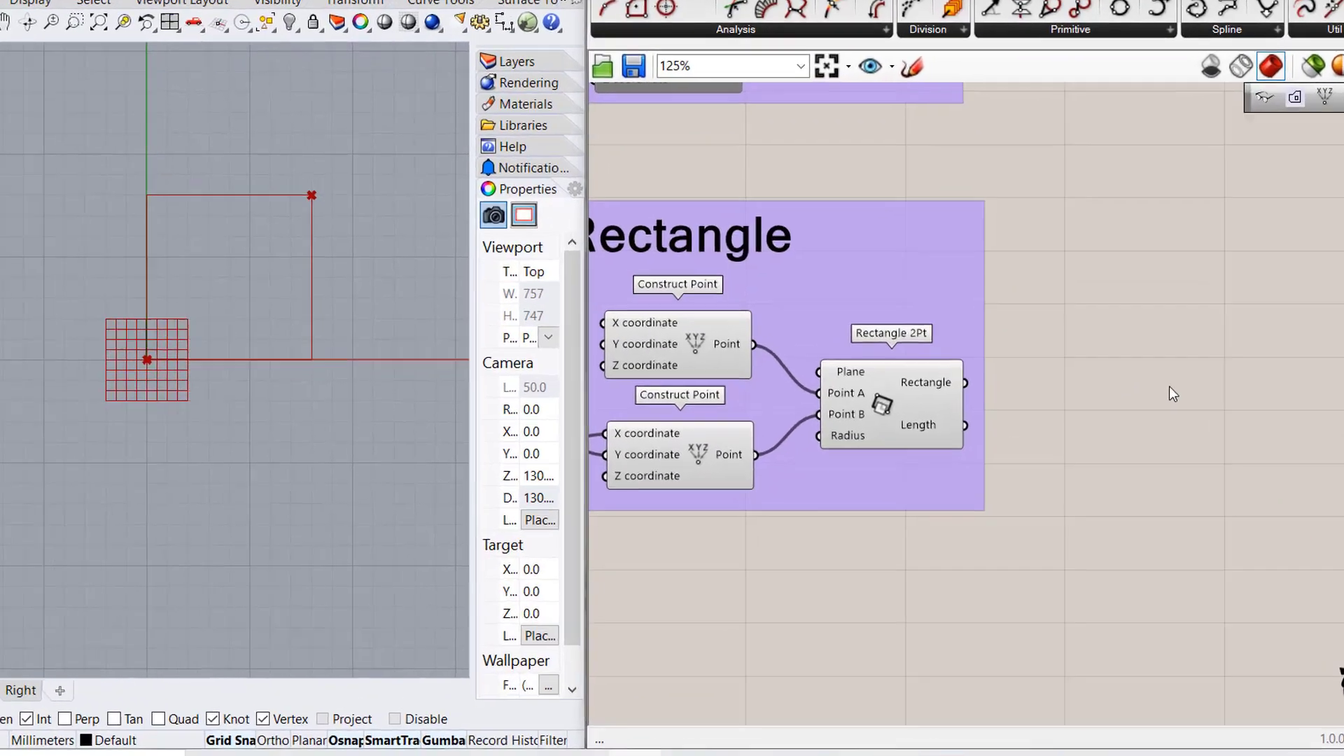
{"action": "double_click", "coordinate": [1148, 441]}
{"action": "type", "text": "e"}
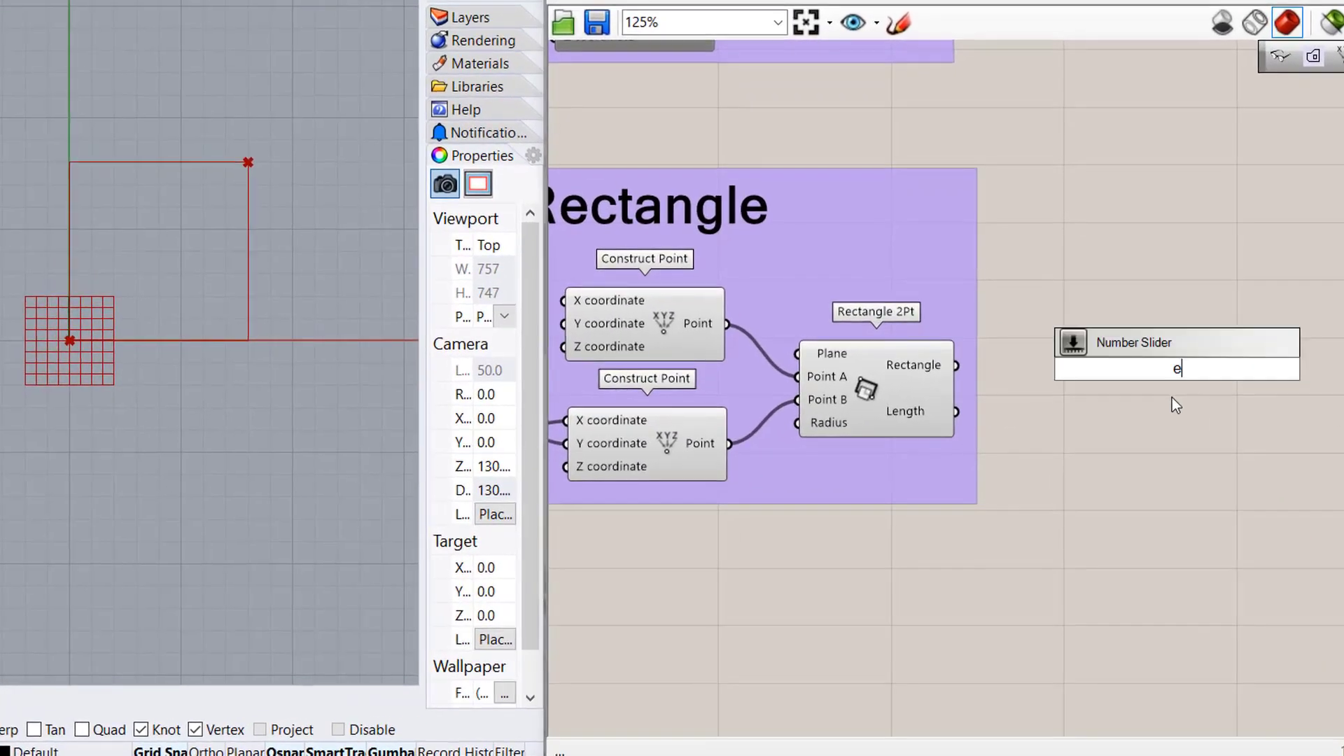
{"action": "type", "text": "xplo"}
{"action": "key", "text": "Return"}
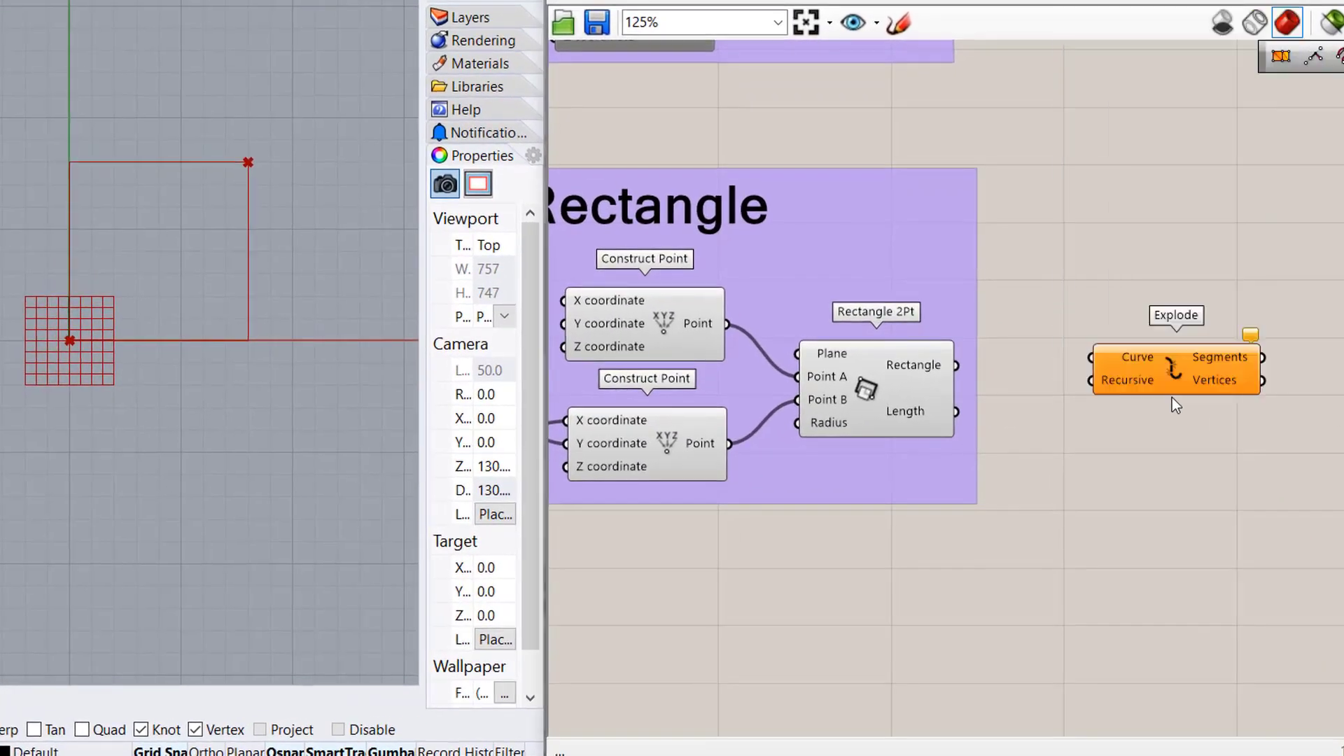
{"action": "left_click_drag", "start_coordinate": [1108, 384], "coordinate": [1101, 365]}
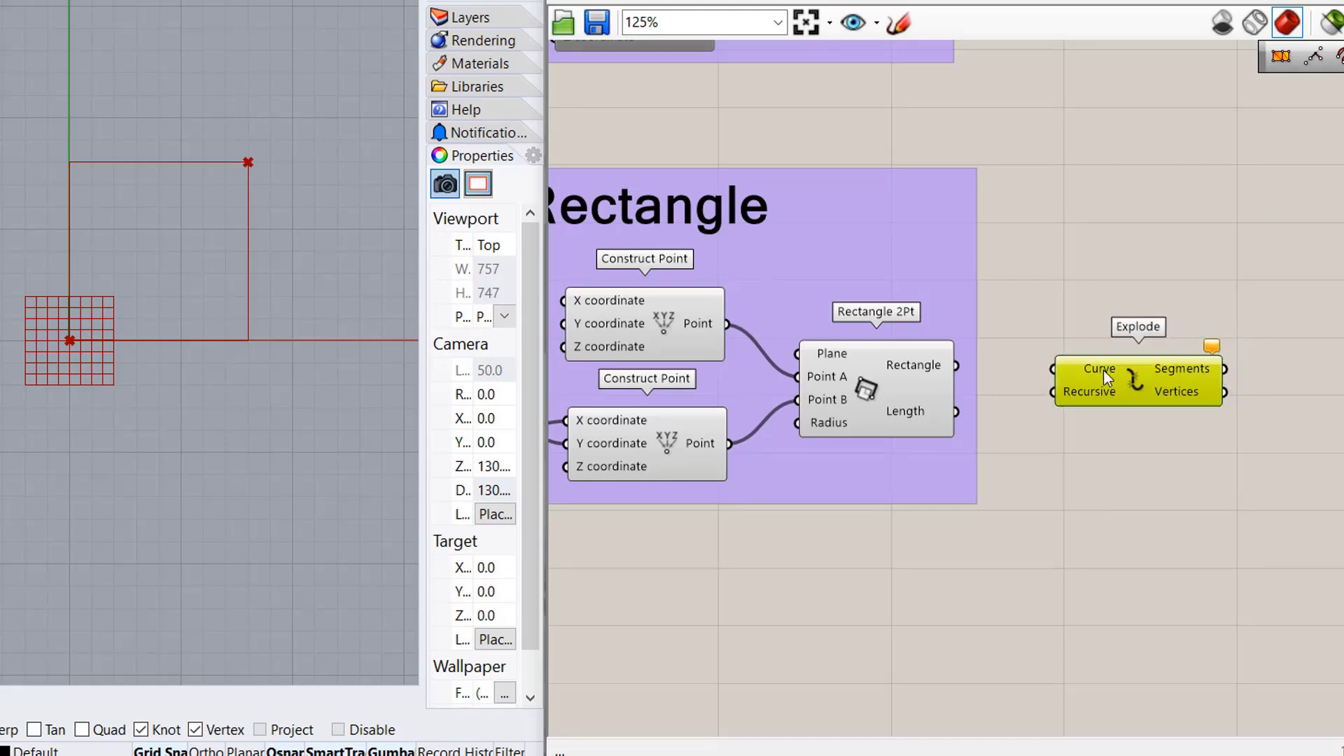
{"action": "left_click_drag", "start_coordinate": [957, 365], "coordinate": [1097, 372]}
{"action": "left_click", "coordinate": [1149, 347]}
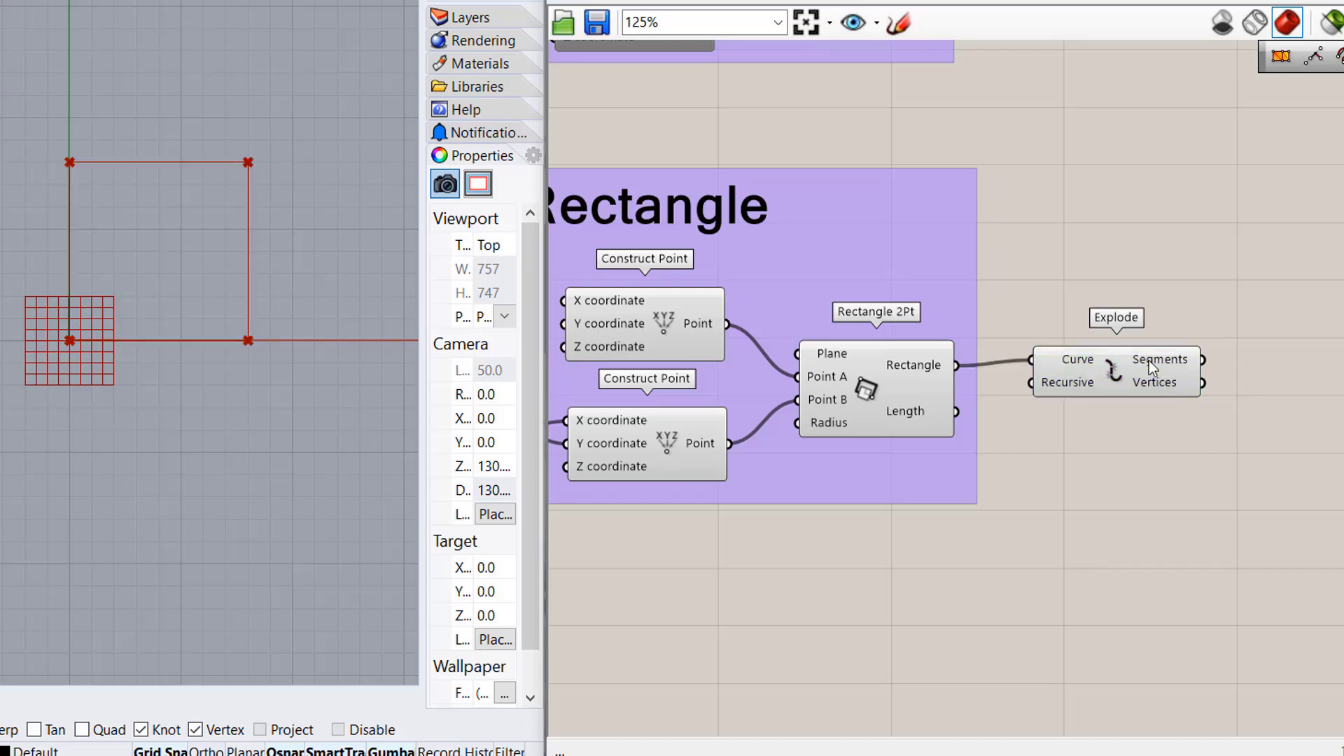
{"action": "left_click", "coordinate": [1124, 375]}
{"action": "mouse_move", "coordinate": [1156, 363]}
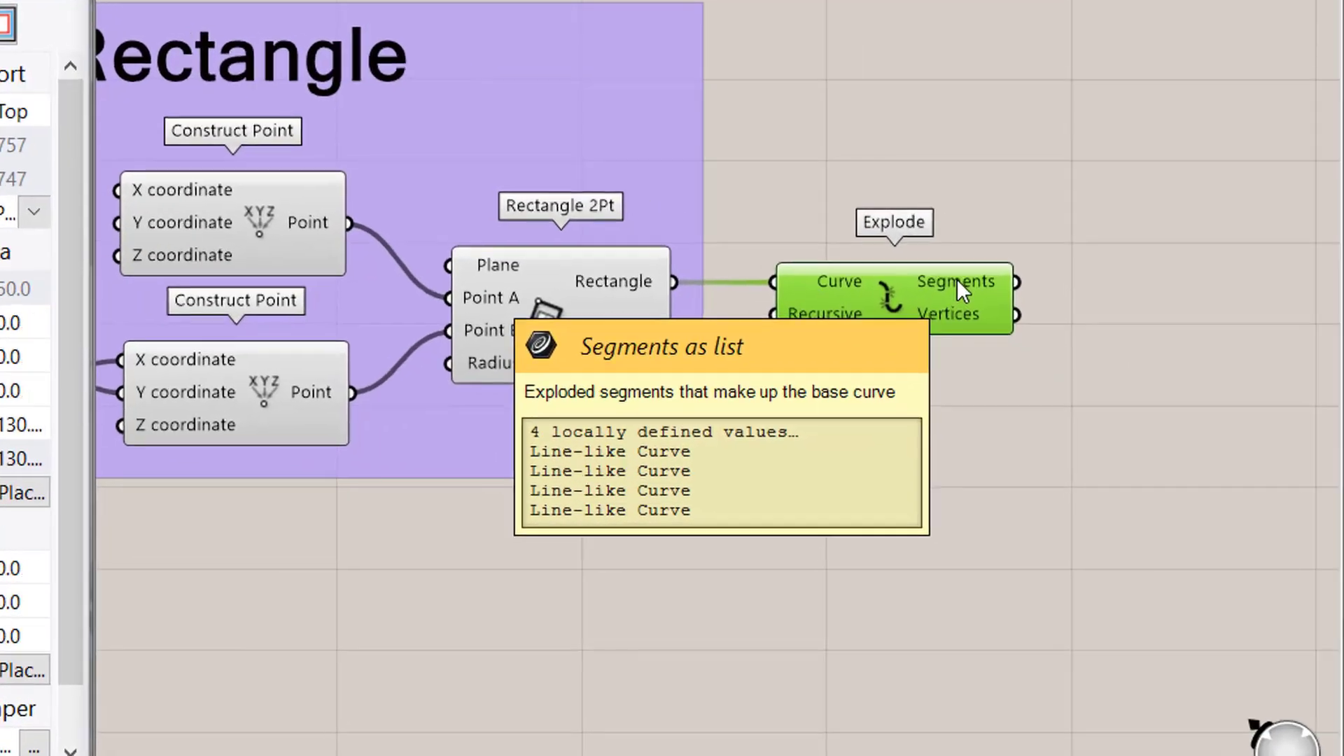
{"action": "mouse_move", "coordinate": [959, 314]}
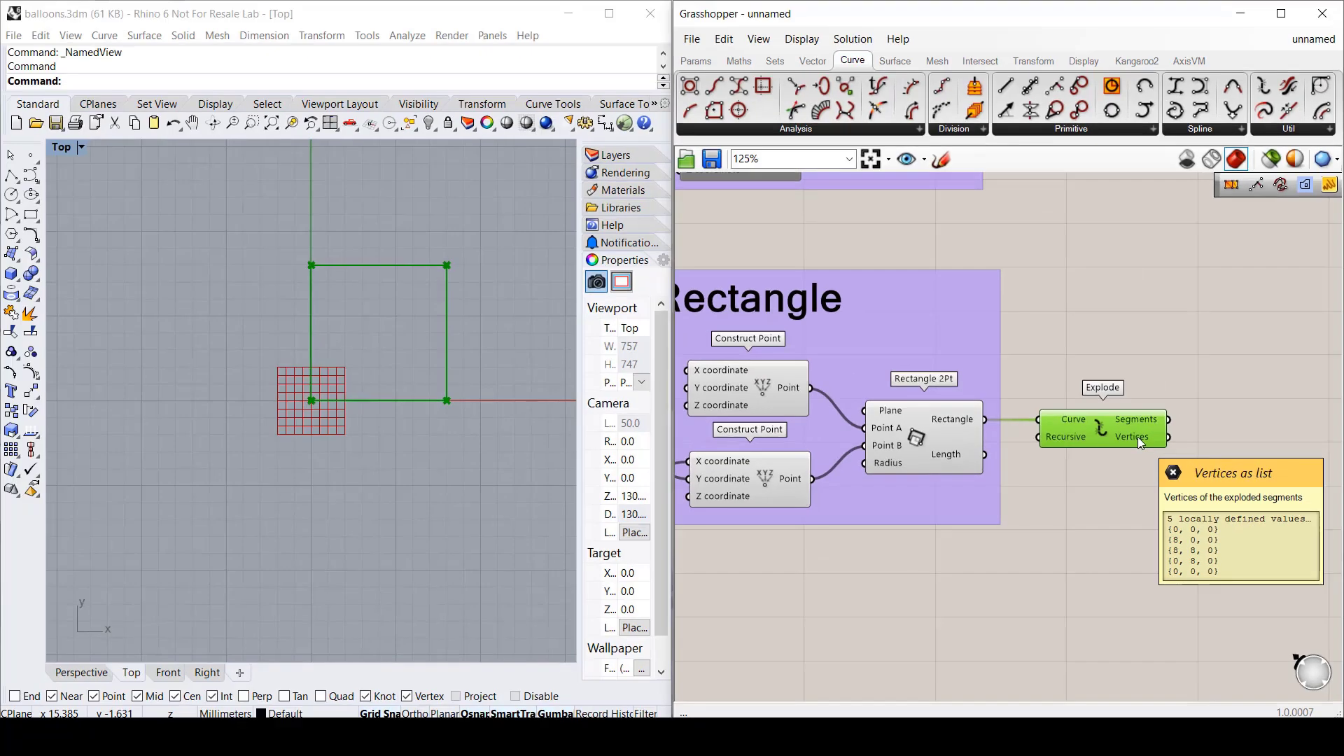
{"action": "left_click", "coordinate": [1167, 505]}
Step: Place a 4Point Surface component beyond the Explode component, leaving space between them
{"action": "right_click_drag", "start_coordinate": [1166, 506], "coordinate": [989, 502]}
{"action": "left_click", "coordinate": [897, 60]}
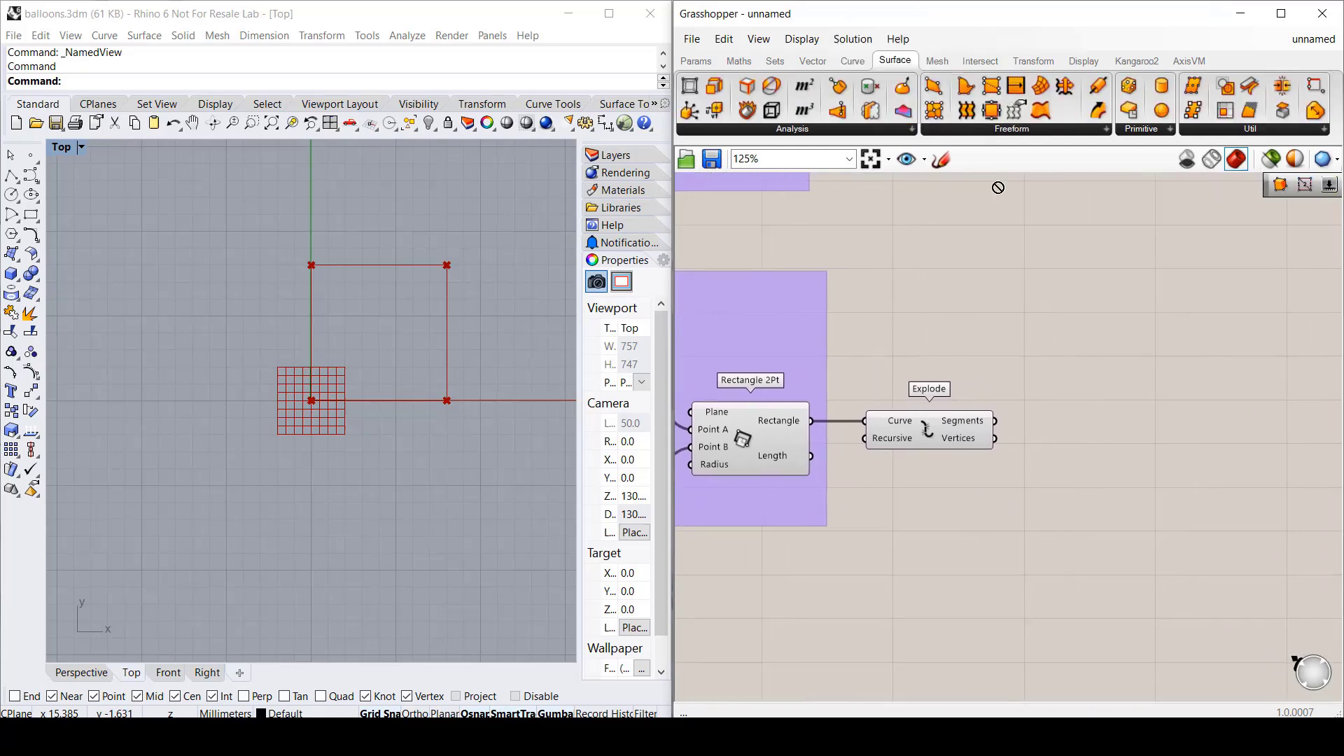
{"action": "left_click_drag", "start_coordinate": [997, 187], "coordinate": [1204, 451]}
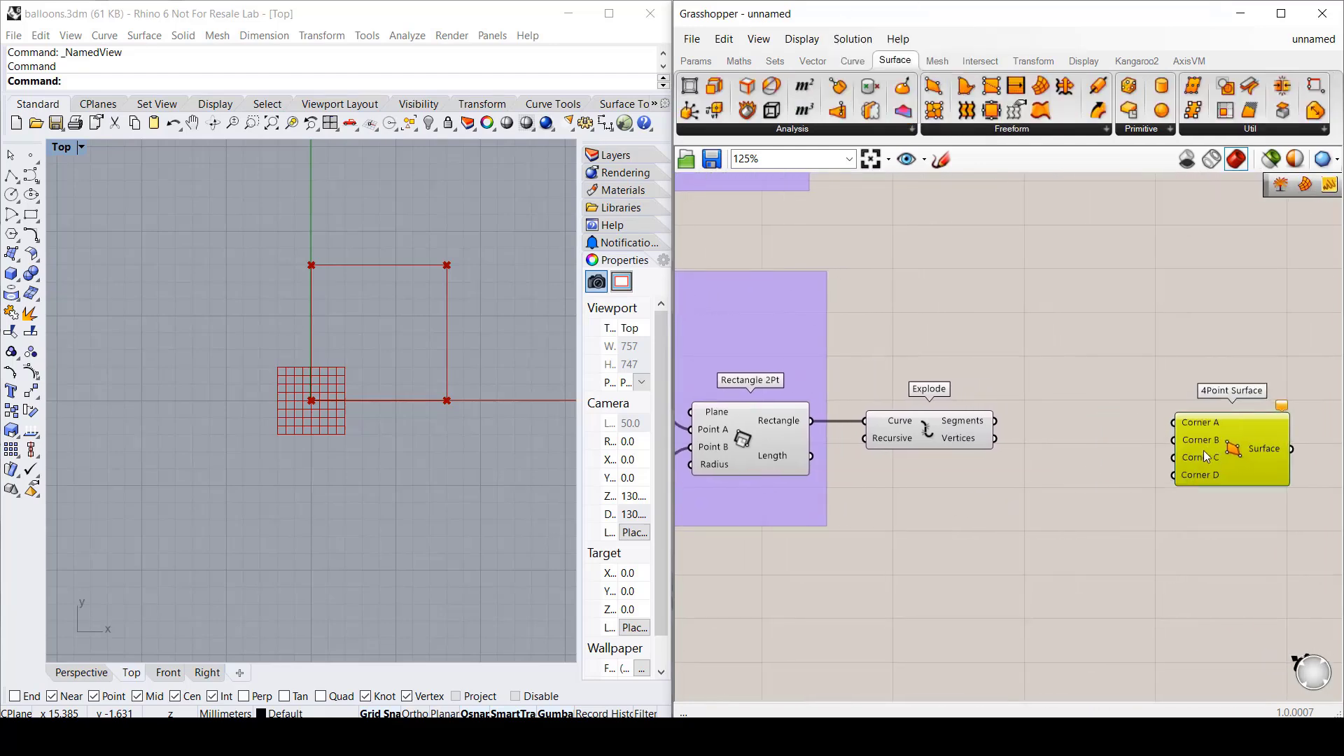
Step: Add an Explode Tree component, connect Explode's Vertices to its Data input, and graft that input
{"action": "double_click", "coordinate": [1067, 444]}
{"action": "type", "text": "expl"}
{"action": "key", "text": "Return"}
{"action": "left_click_drag", "start_coordinate": [995, 438], "coordinate": [1035, 442]}
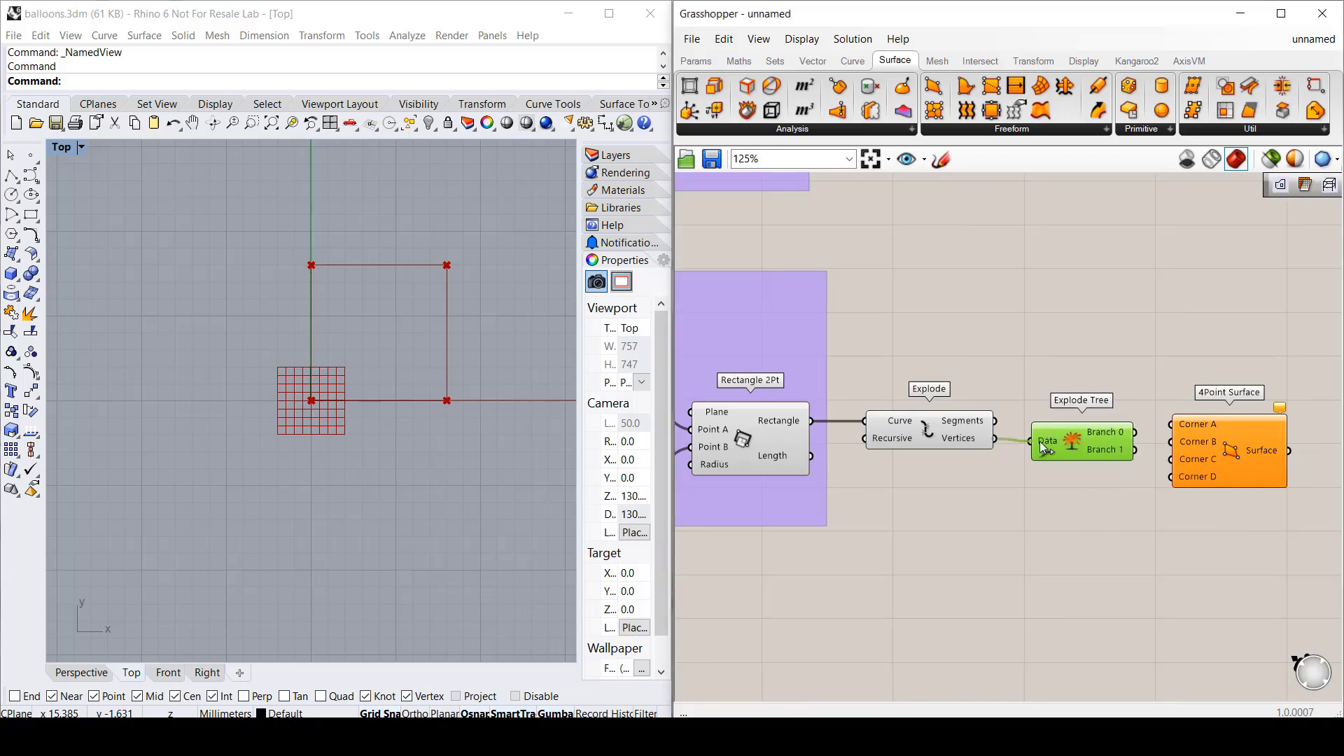
{"action": "right_click", "coordinate": [1046, 441]}
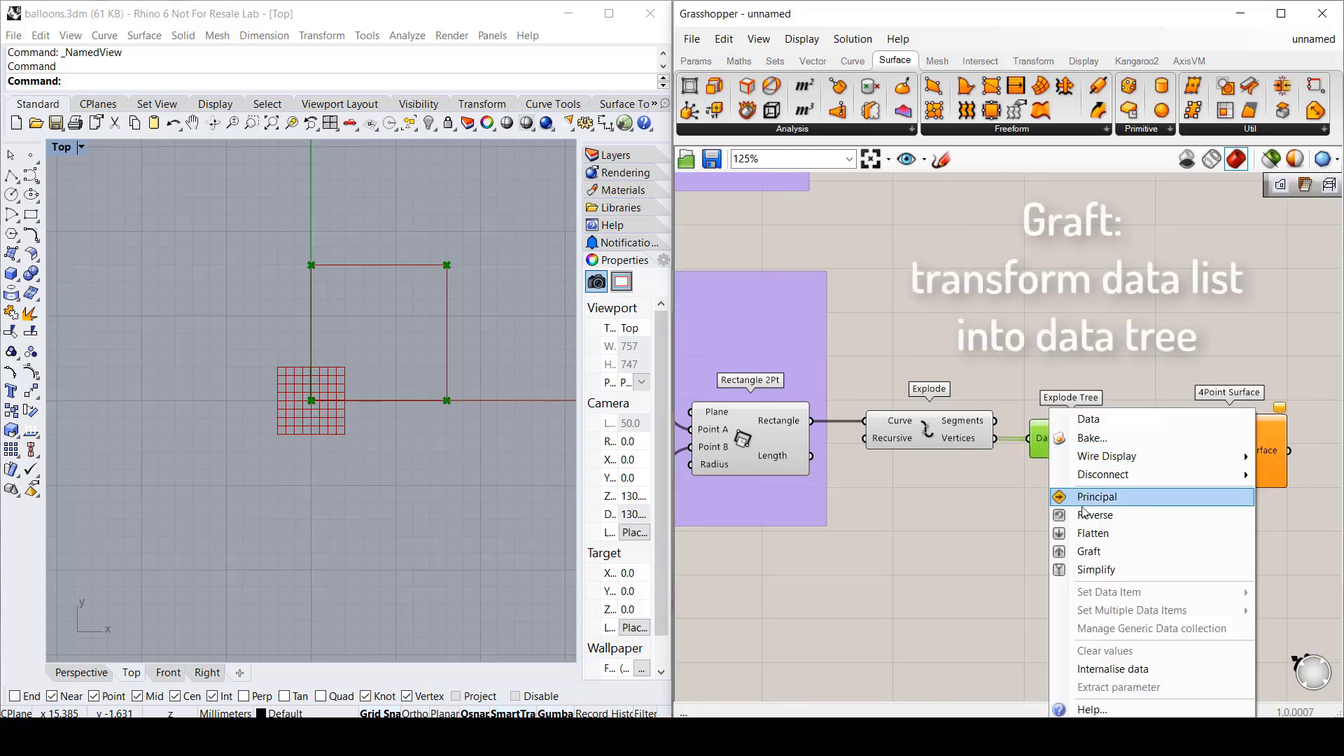
{"action": "left_click", "coordinate": [1109, 558]}
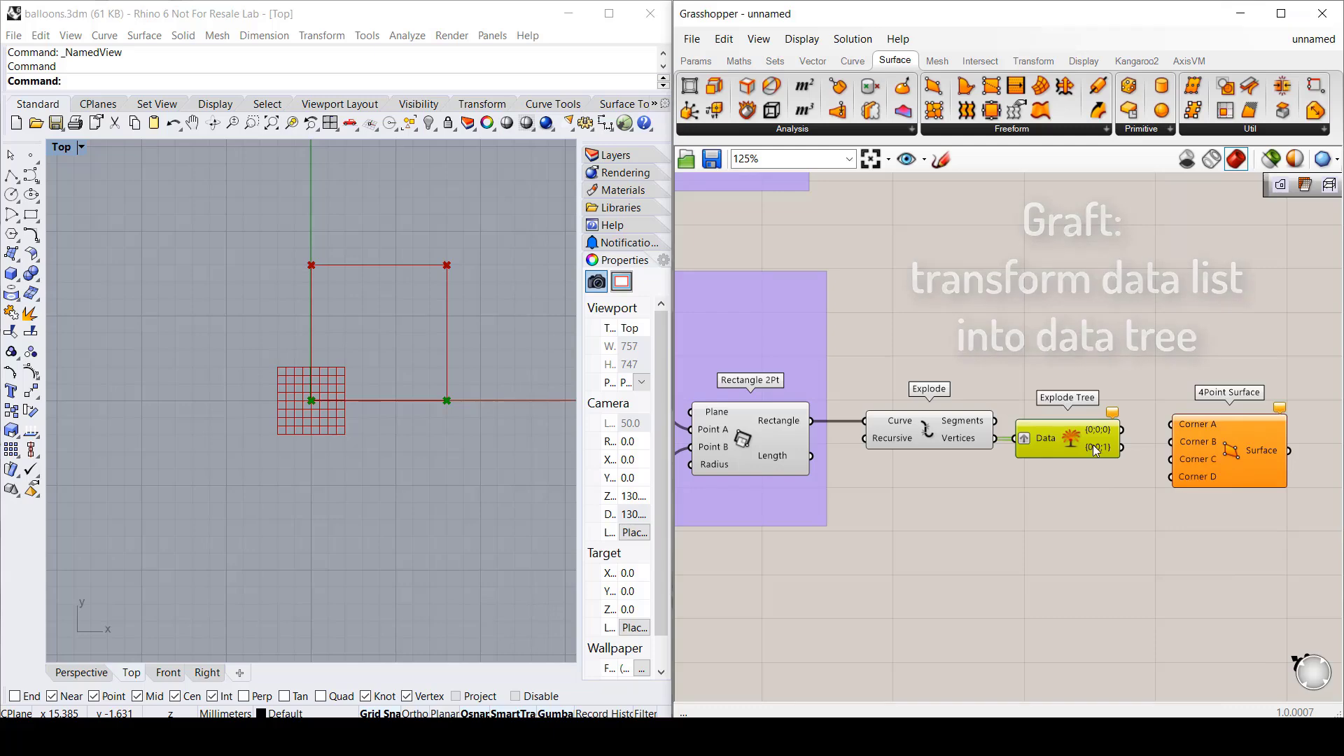
Step: Add three more branch outputs to Explode Tree so it covers {0;0;0} through {0;0;4}
{"action": "scroll", "coordinate": [1094, 444], "scroll_direction": "up", "scroll_amount": 5}
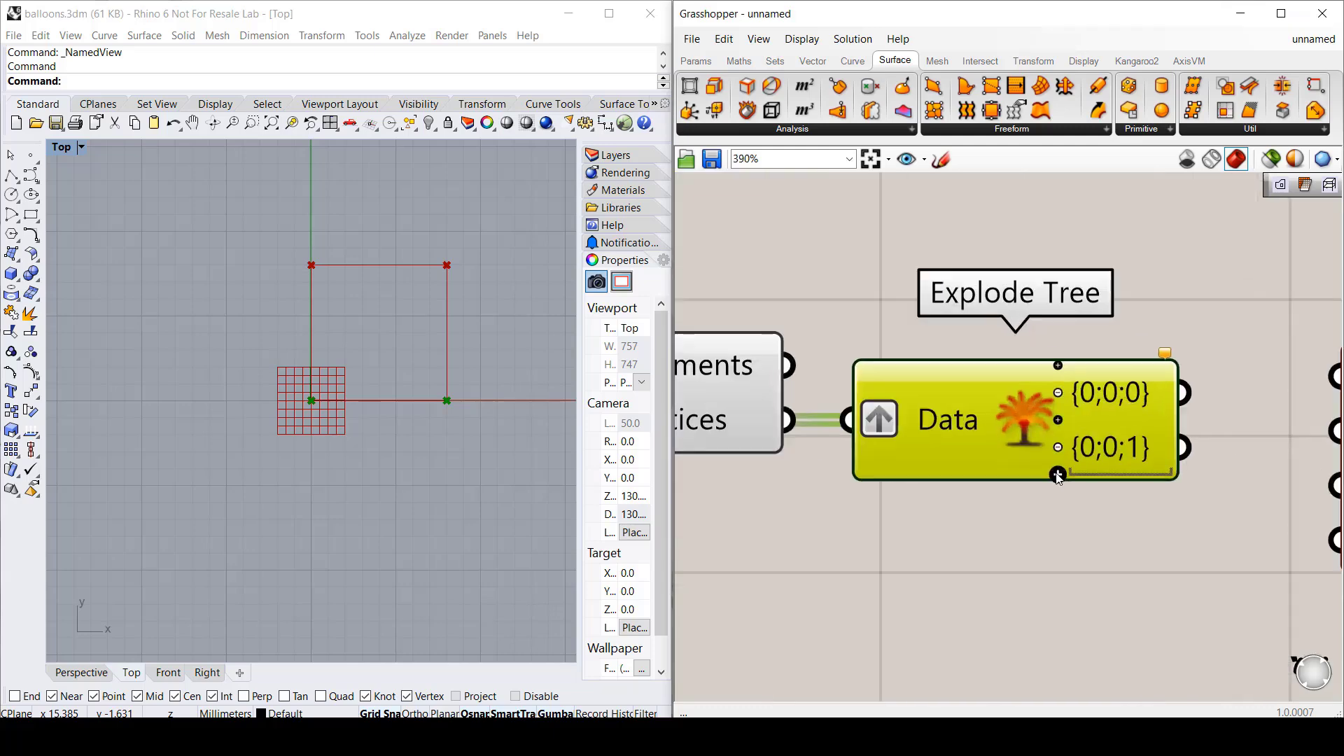
{"action": "left_click", "coordinate": [1058, 476]}
{"action": "left_click", "coordinate": [1058, 502]}
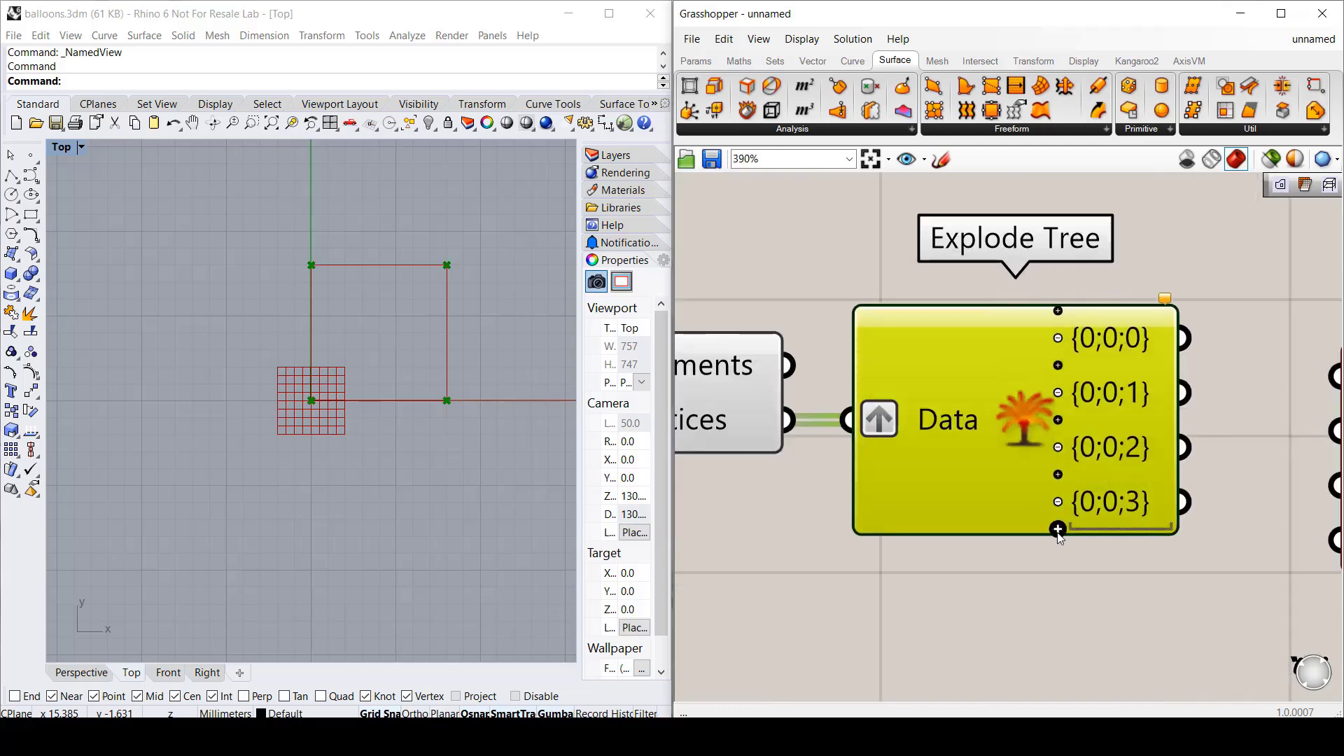
{"action": "left_click", "coordinate": [1058, 530]}
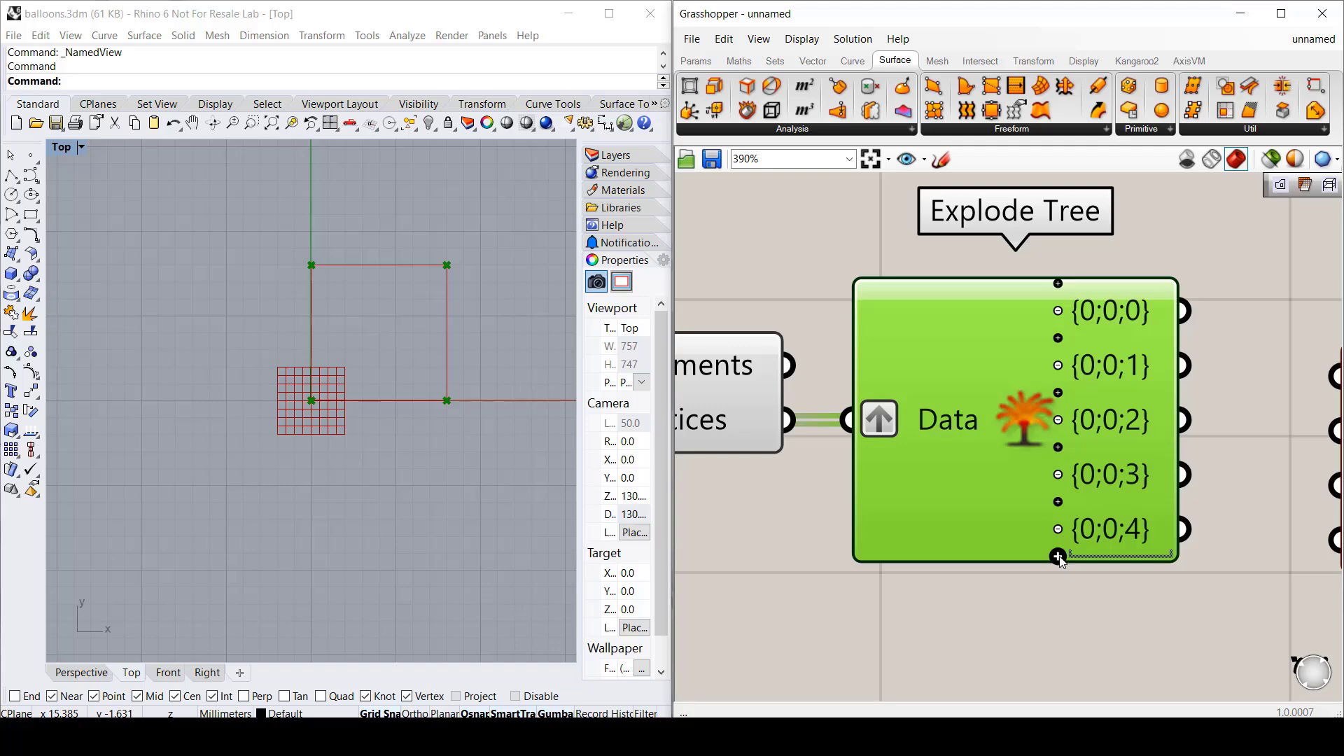
Step: Connect Explode Tree outputs {0;0;0} to {0;0;3} to Corner A, B, C and D of 4Point Surface
{"action": "scroll", "coordinate": [1043, 444], "scroll_direction": "down", "scroll_amount": 5}
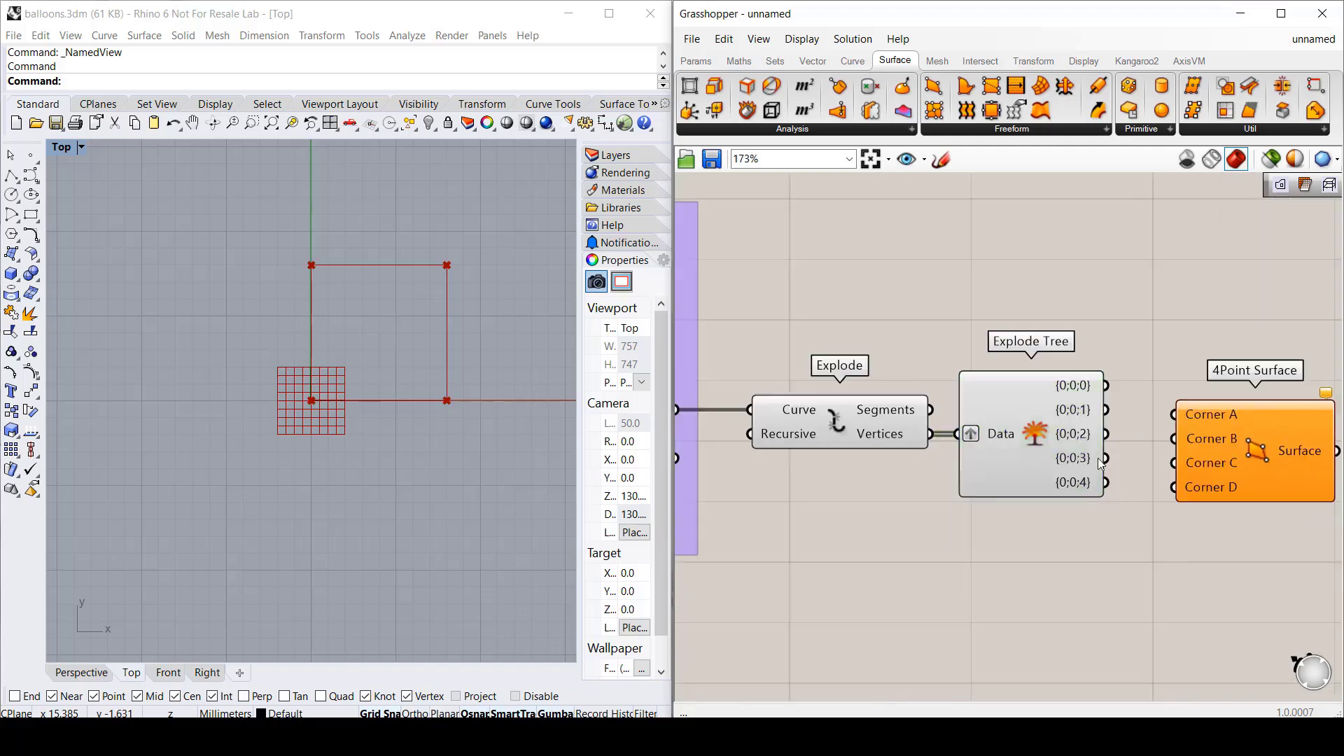
{"action": "left_click_drag", "start_coordinate": [1107, 385], "coordinate": [1195, 421]}
{"action": "left_click", "coordinate": [939, 426]}
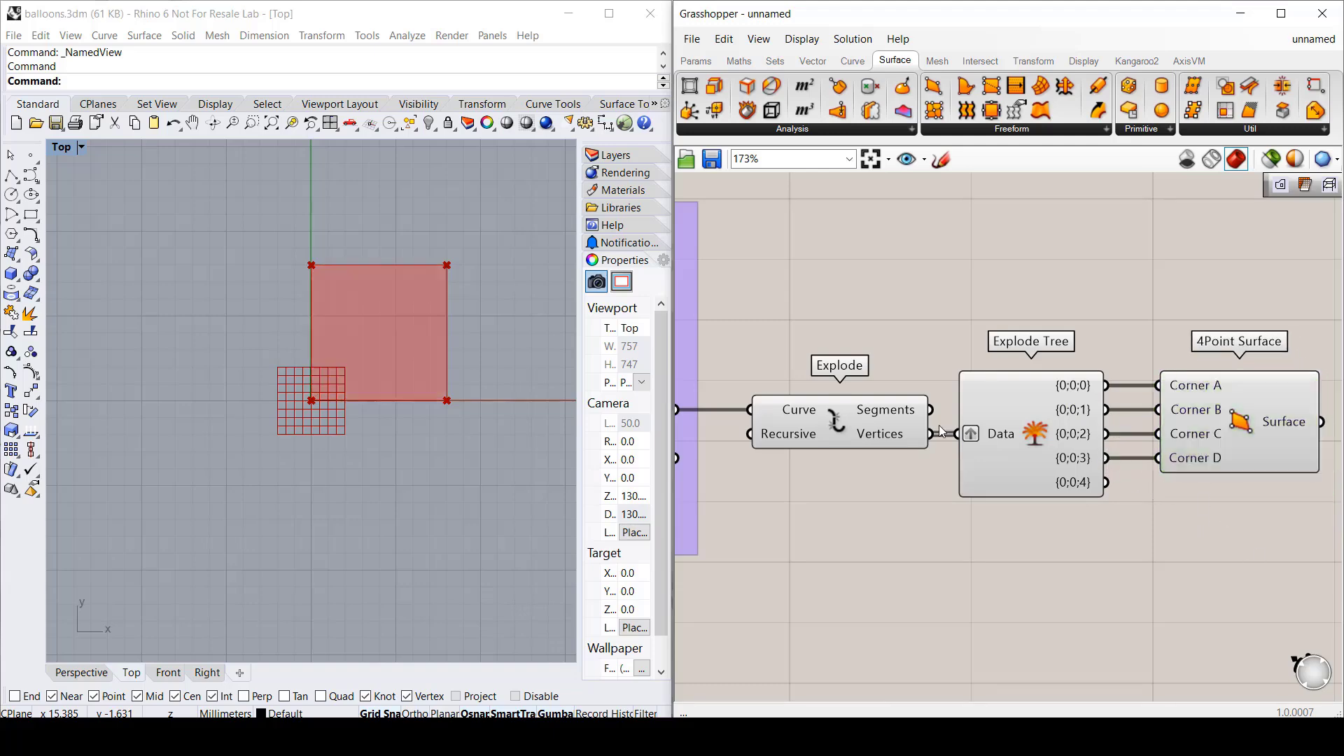
Step: Add a Mesh Surface component and connect the 4Point Surface output to its Surface input
{"action": "scroll", "coordinate": [974, 462], "scroll_direction": "down", "scroll_amount": 3}
{"action": "scroll", "coordinate": [980, 455], "scroll_direction": "up", "scroll_amount": 3}
{"action": "left_click", "coordinate": [937, 61]}
{"action": "left_click", "coordinate": [1188, 129]}
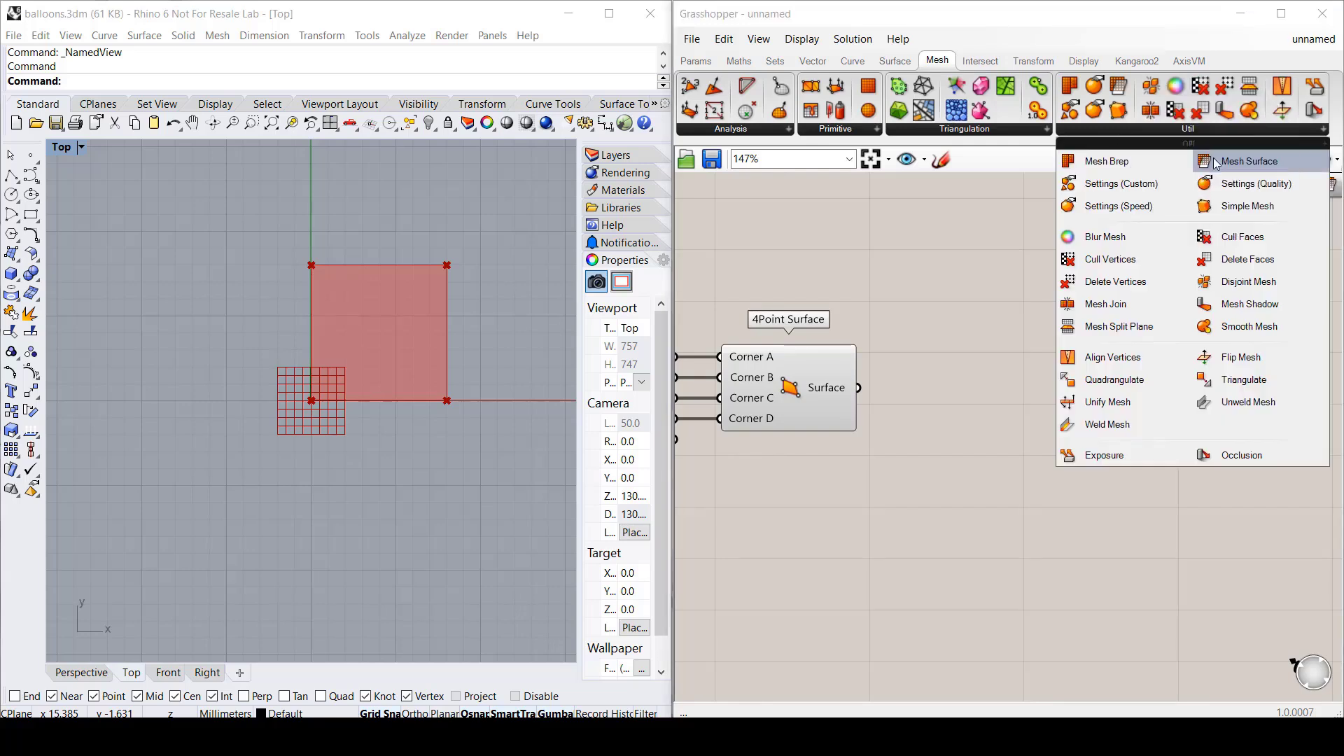
{"action": "left_click", "coordinate": [1215, 162]}
{"action": "left_click", "coordinate": [1022, 428]}
{"action": "left_click_drag", "start_coordinate": [958, 388], "coordinate": [859, 388]}
Step: Add two number sliders with values 4 and 3 below the 4Point Surface component
{"action": "left_click", "coordinate": [810, 489]}
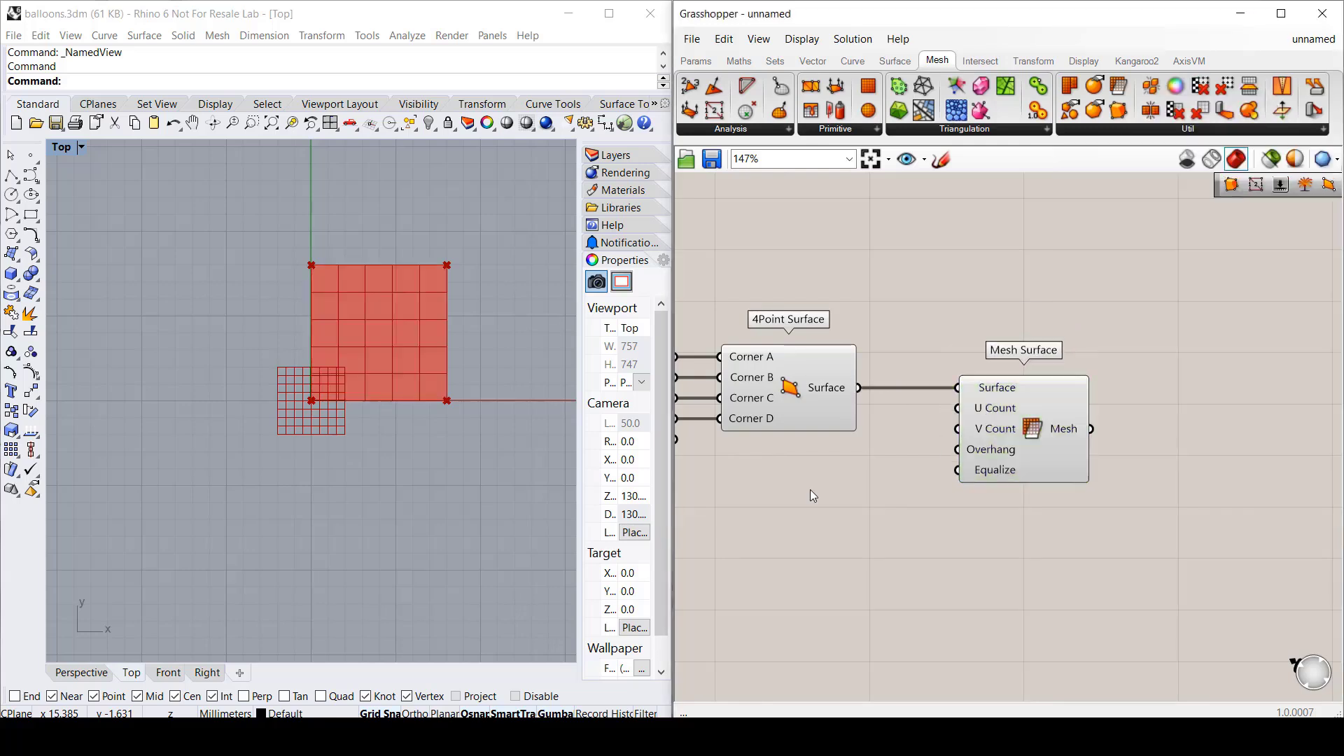
{"action": "double_click", "coordinate": [810, 490]}
{"action": "type", "text": "4"}
{"action": "key", "text": "Return"}
{"action": "double_click", "coordinate": [808, 525]}
{"action": "type", "text": "3"}
{"action": "key", "text": "Return"}
Step: Wire the sliders to U Count 3 and V Count 7 of Mesh Surface, and group the surface components under a "Meshed surface" scribble
{"action": "left_click_drag", "start_coordinate": [916, 489], "coordinate": [915, 525]}
{"action": "left_click_drag", "start_coordinate": [747, 489], "coordinate": [728, 457]}
{"action": "left_click_drag", "start_coordinate": [762, 528], "coordinate": [812, 456]}
{"action": "left_click", "coordinate": [880, 548]}
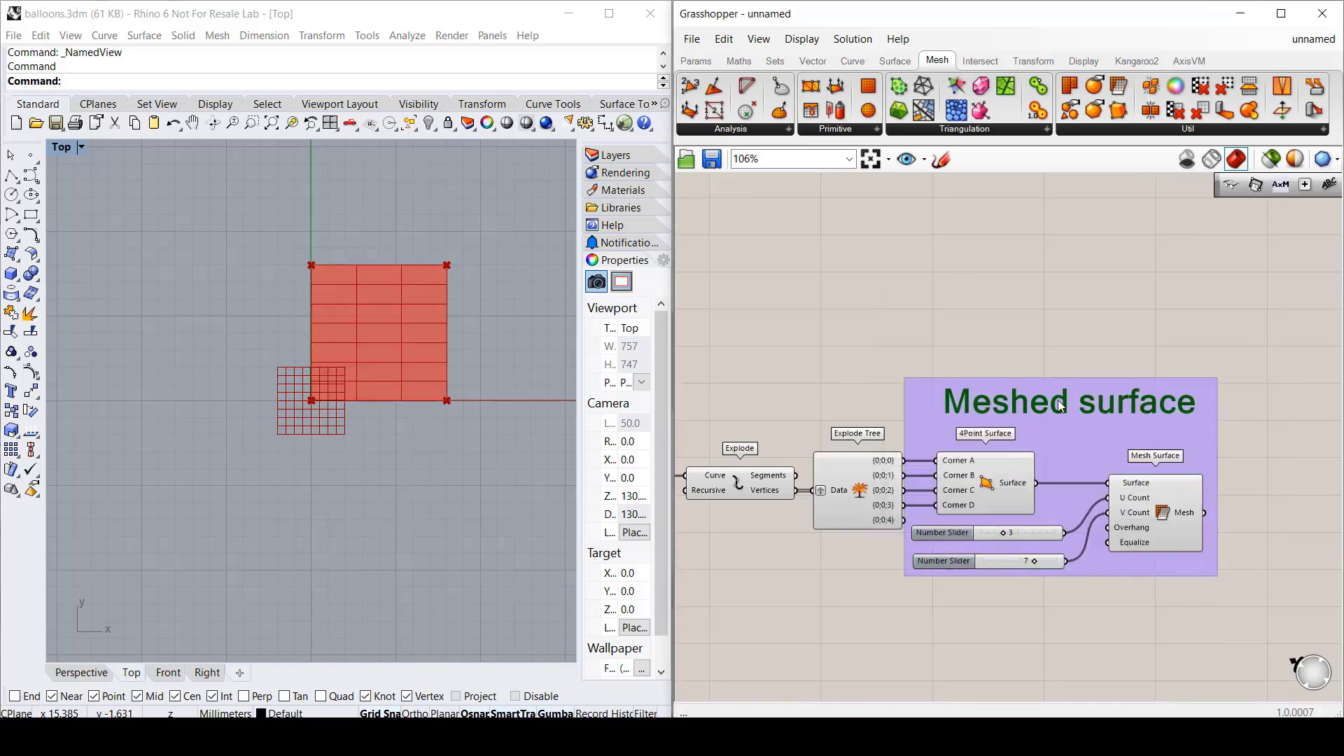
Step: Disable all components of the Rectangle and Meshed surface definitions, including Explode and Explode Tree between them
{"action": "scroll", "coordinate": [1271, 394], "scroll_direction": "down", "scroll_amount": 1}
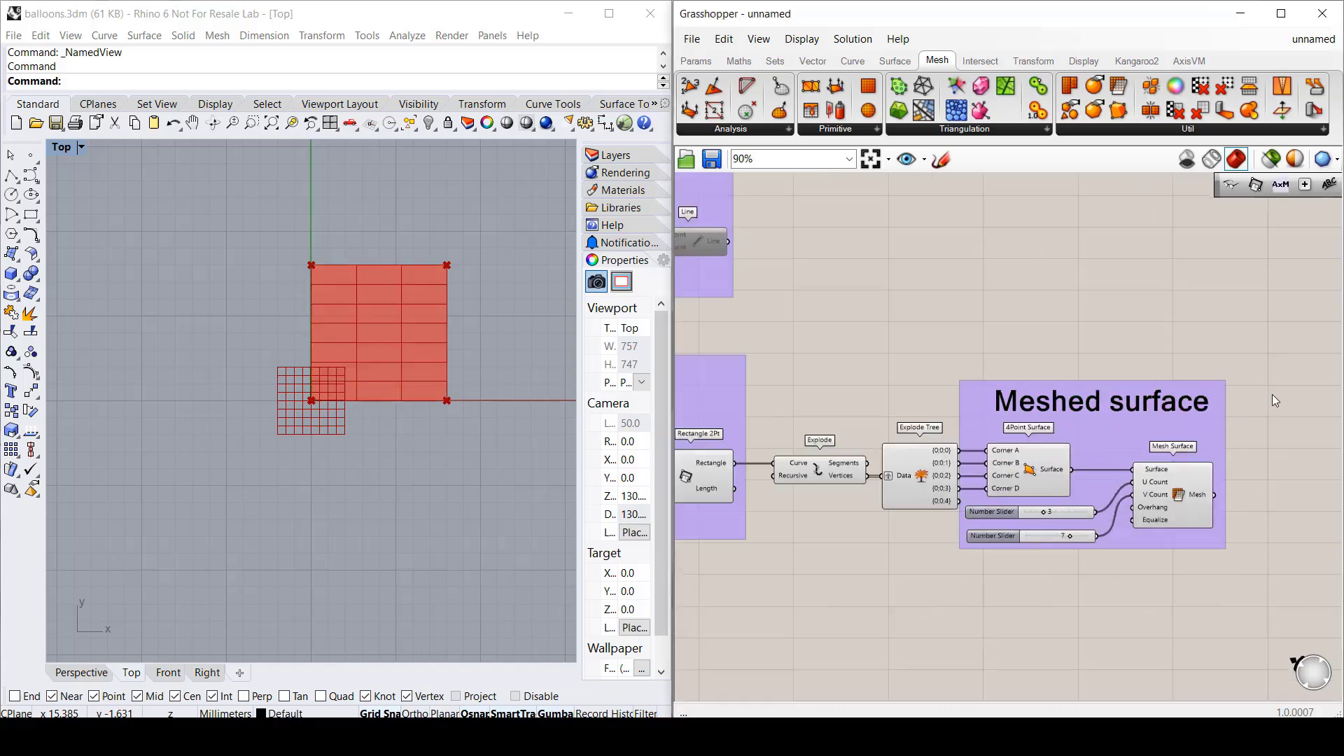
{"action": "scroll", "coordinate": [1272, 393], "scroll_direction": "down", "scroll_amount": 3}
{"action": "left_click_drag", "start_coordinate": [1276, 366], "coordinate": [700, 498]}
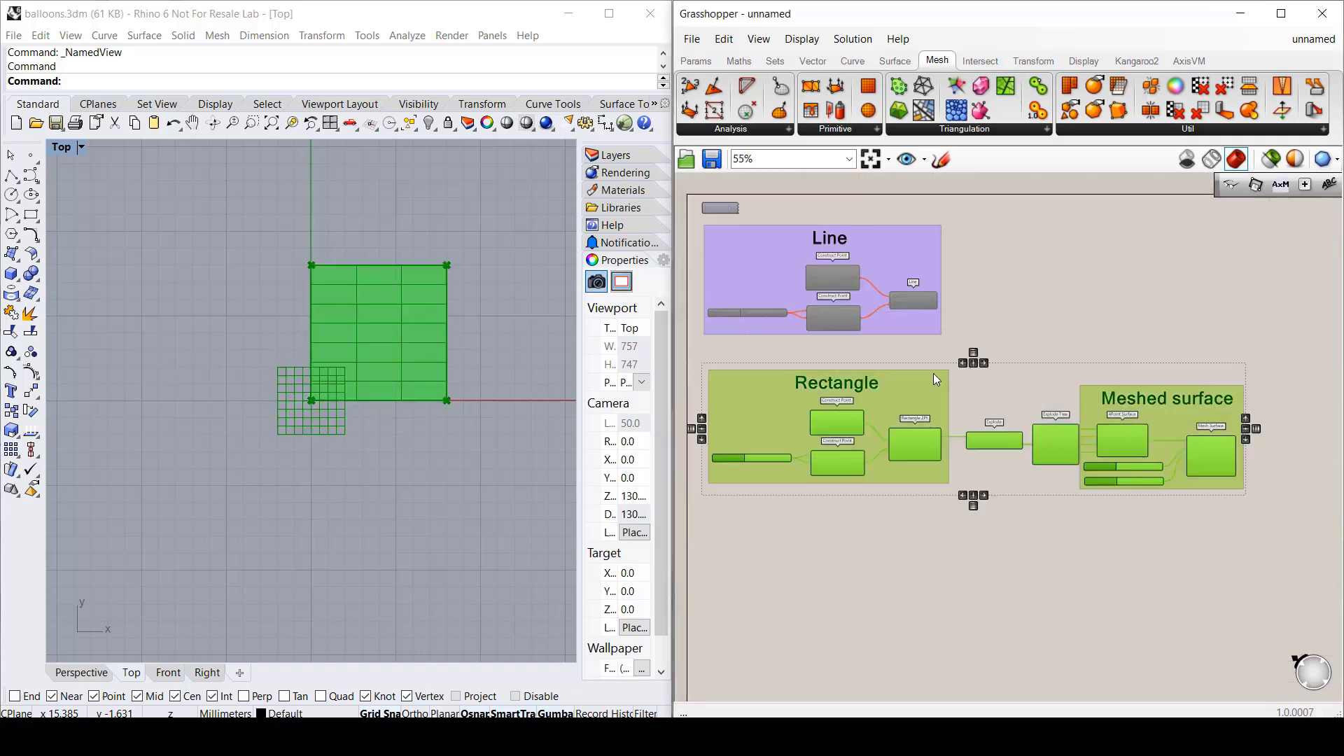
{"action": "scroll", "coordinate": [999, 399], "scroll_direction": "up", "scroll_amount": 1}
{"action": "middle_click", "coordinate": [1015, 527]}
{"action": "left_click", "coordinate": [968, 535]}
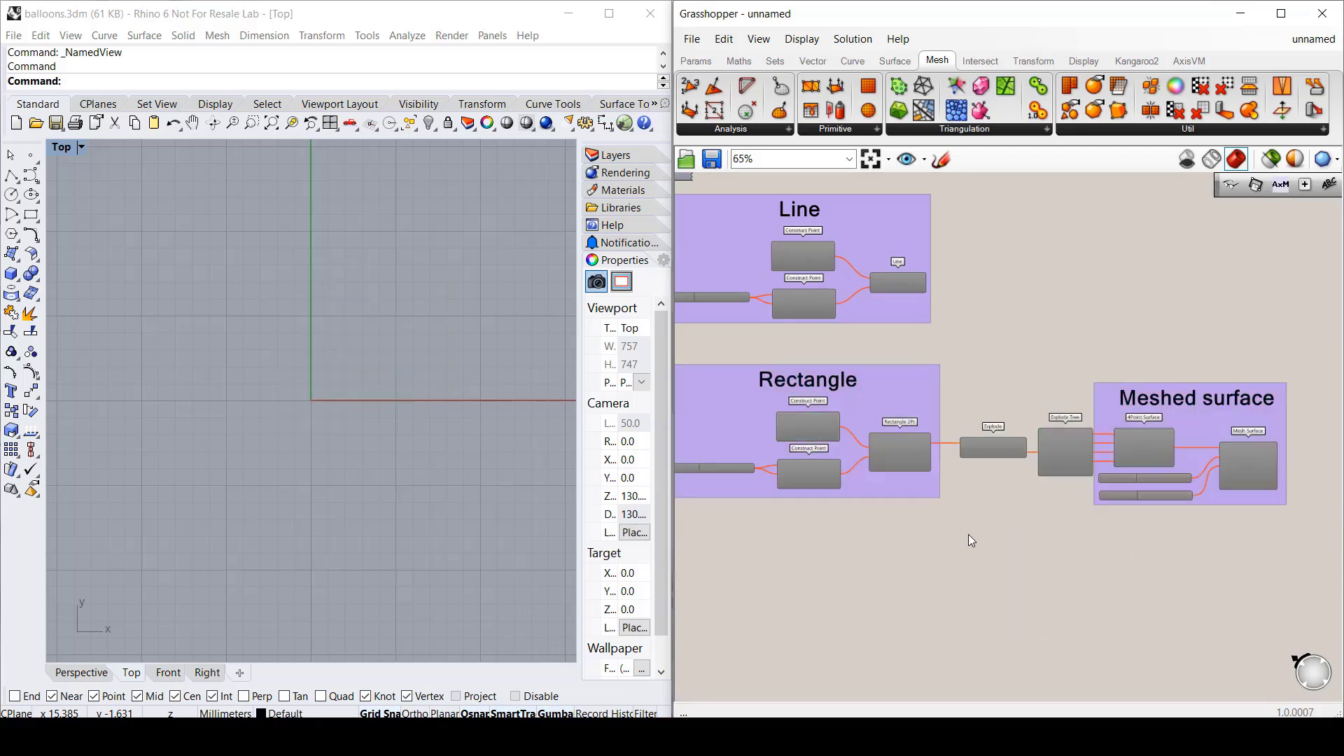
{"action": "scroll", "coordinate": [834, 557], "scroll_direction": "up", "scroll_amount": 4}
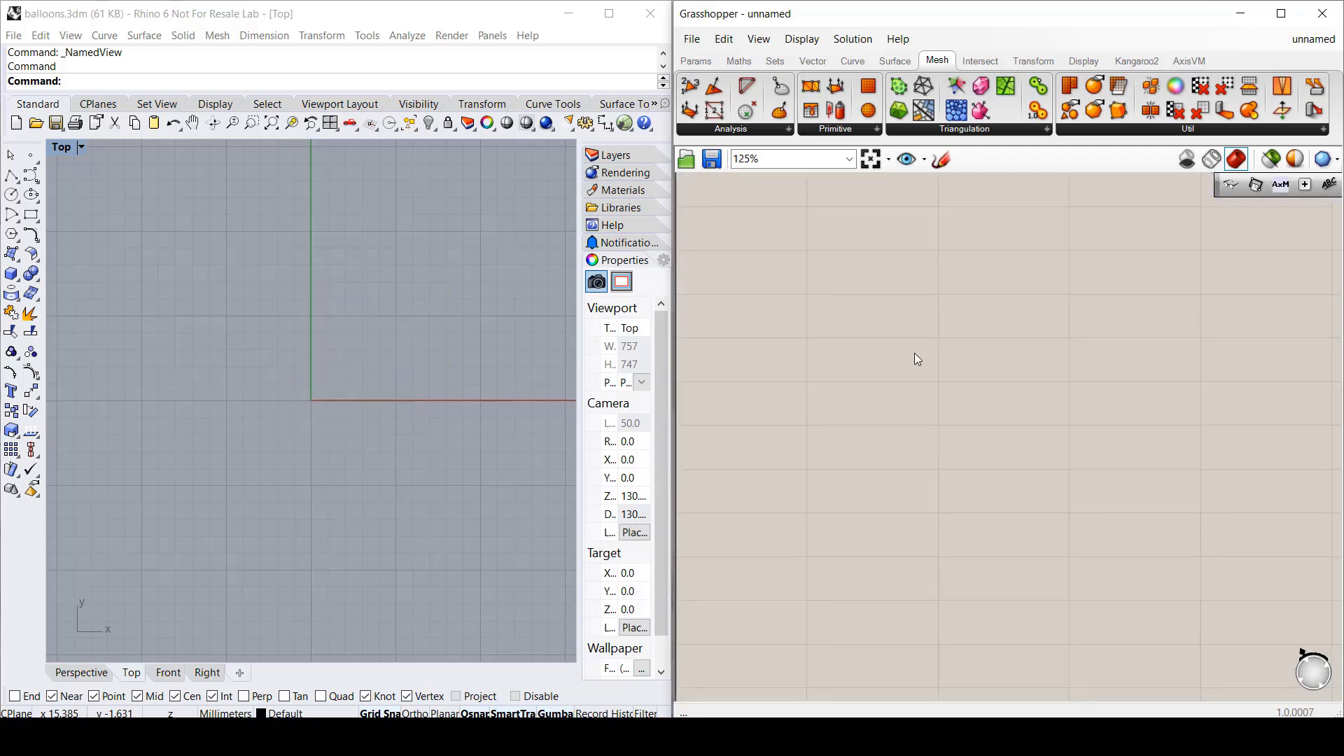
Step: Add Construct Point and Move components in an empty canvas area and connect the Point output to Move's Geometry input
{"action": "scroll", "coordinate": [868, 88], "scroll_direction": "up", "scroll_amount": 3}
{"action": "left_click_drag", "start_coordinate": [1036, 85], "coordinate": [873, 266]}
{"action": "left_click", "coordinate": [936, 357]}
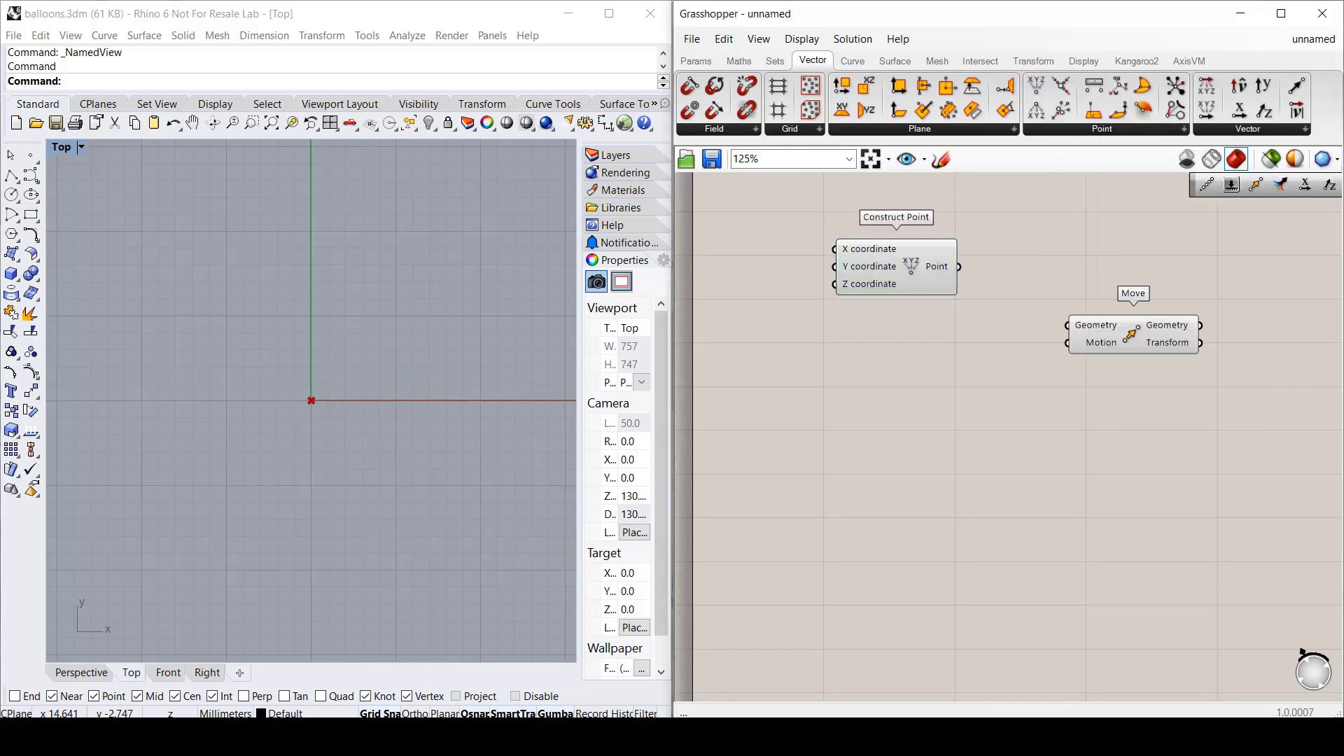
{"action": "left_click_drag", "start_coordinate": [958, 267], "coordinate": [1219, 341]}
{"action": "left_click", "coordinate": [1190, 238]}
Step: Add Unit X, Unit Y and Vector XYZ components, and wire the two unit vectors to the X and Y components of Vector XYZ
{"action": "left_click_drag", "start_coordinate": [1239, 109], "coordinate": [897, 380]}
{"action": "left_click_drag", "start_coordinate": [1258, 97], "coordinate": [903, 489]}
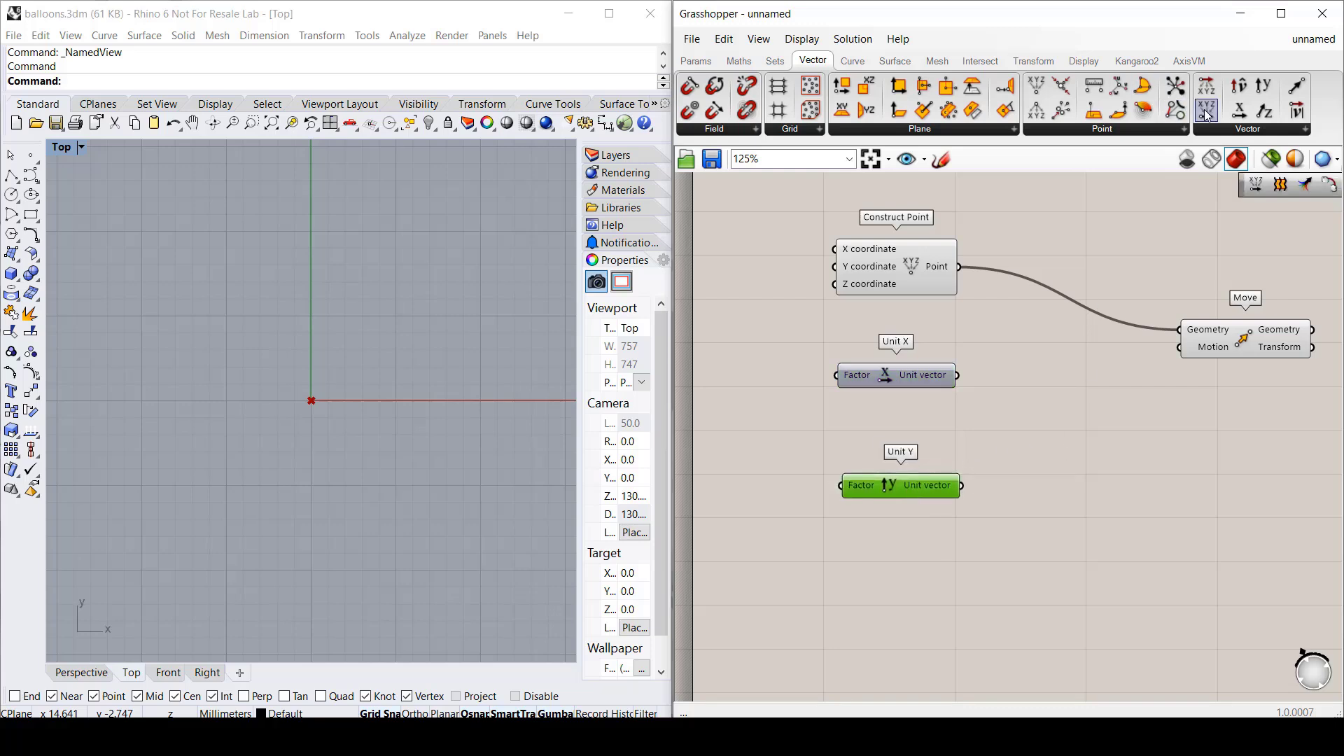
{"action": "left_click_drag", "start_coordinate": [1207, 110], "coordinate": [1056, 425]}
{"action": "left_click_drag", "start_coordinate": [958, 376], "coordinate": [1000, 412]}
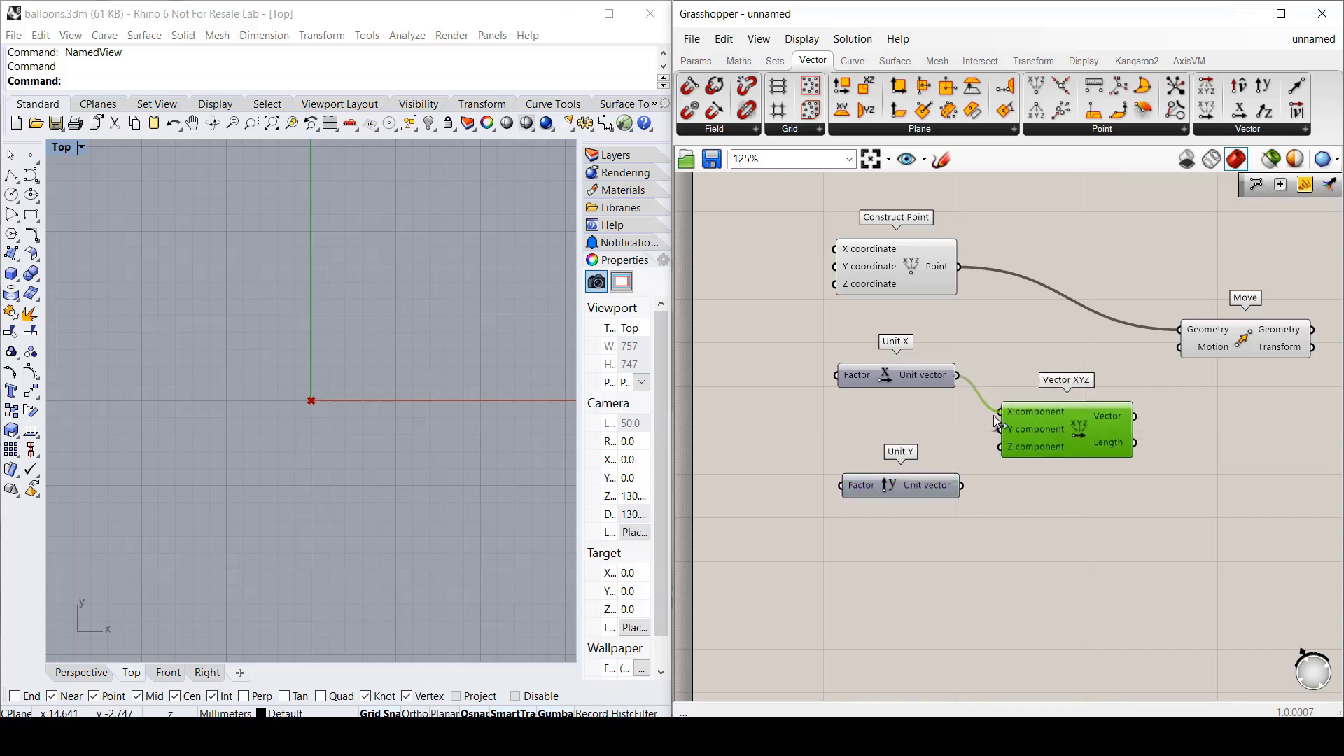
{"action": "left_click_drag", "start_coordinate": [962, 486], "coordinate": [999, 430]}
Step: Connect Unit X, Vector XYZ and Unit Y to Move's Motion input, and route the Unit Y wire through a relay below Vector XYZ
{"action": "left_click_drag", "start_coordinate": [957, 376], "coordinate": [1181, 348]}
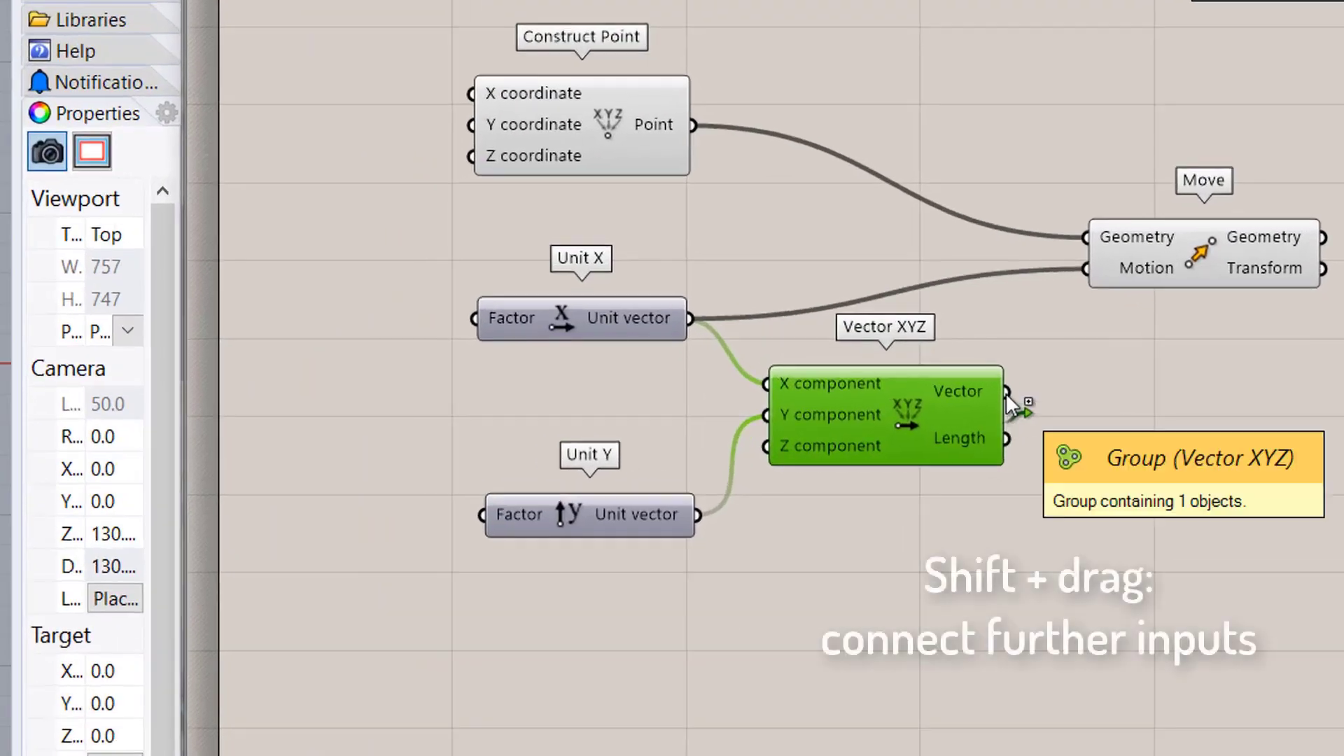
{"action": "left_click_drag", "start_coordinate": [1135, 416], "coordinate": [1148, 399], "text": "shift"}
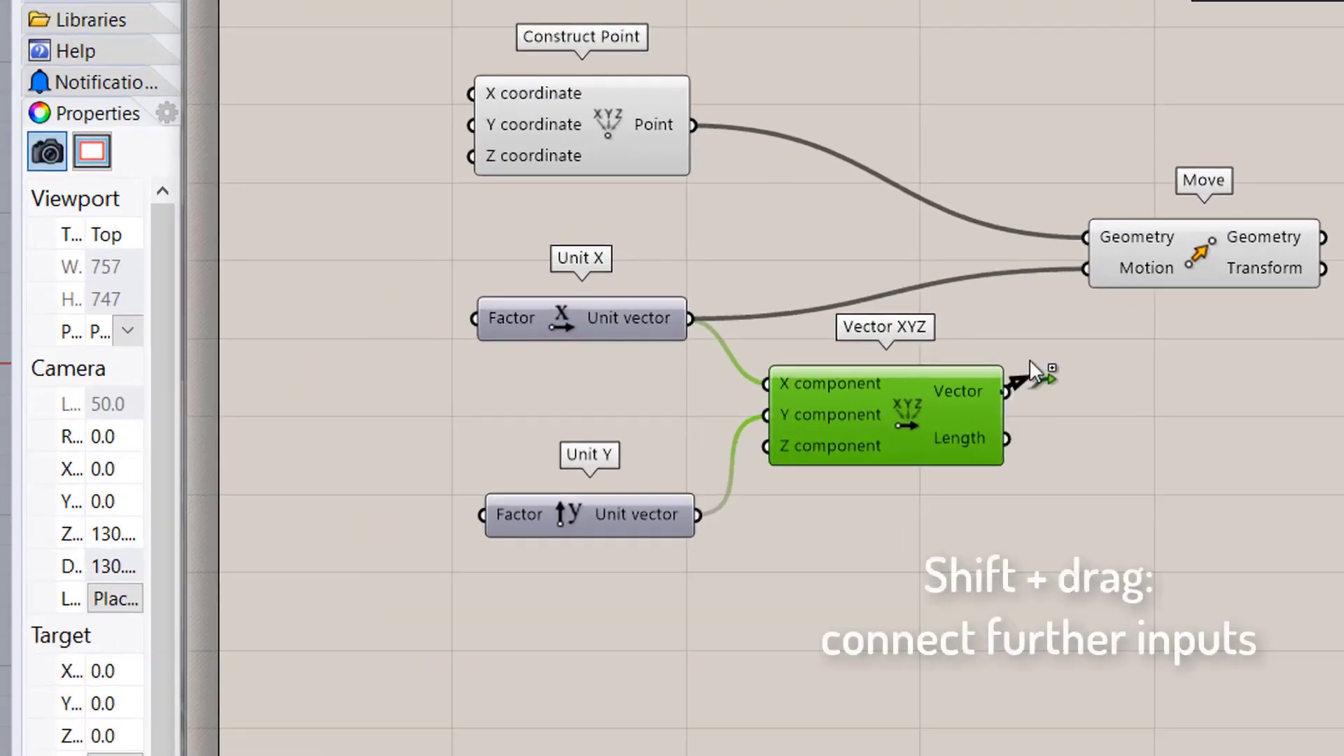
{"action": "left_click_drag", "start_coordinate": [1029, 360], "coordinate": [1085, 271], "text": "shift"}
{"action": "left_click_drag", "start_coordinate": [699, 514], "coordinate": [1085, 271], "text": "shift"}
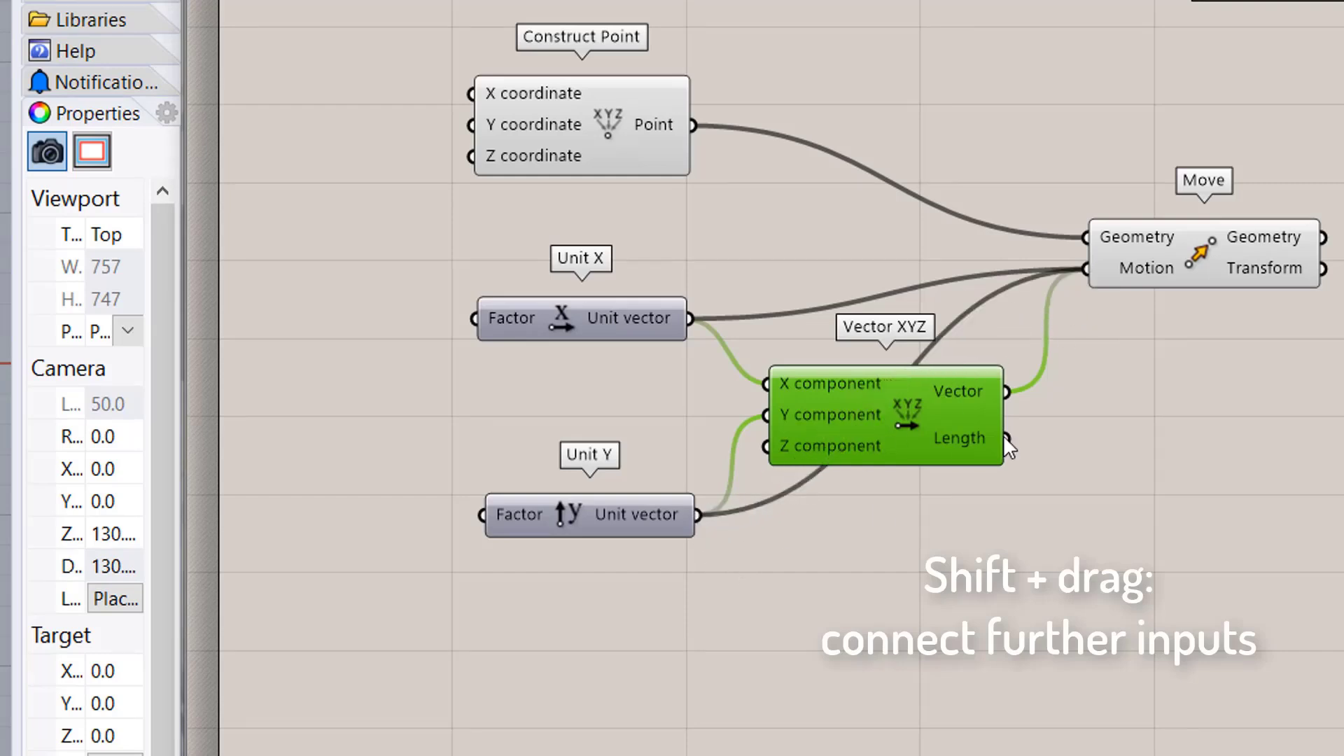
{"action": "double_click", "coordinate": [960, 321]}
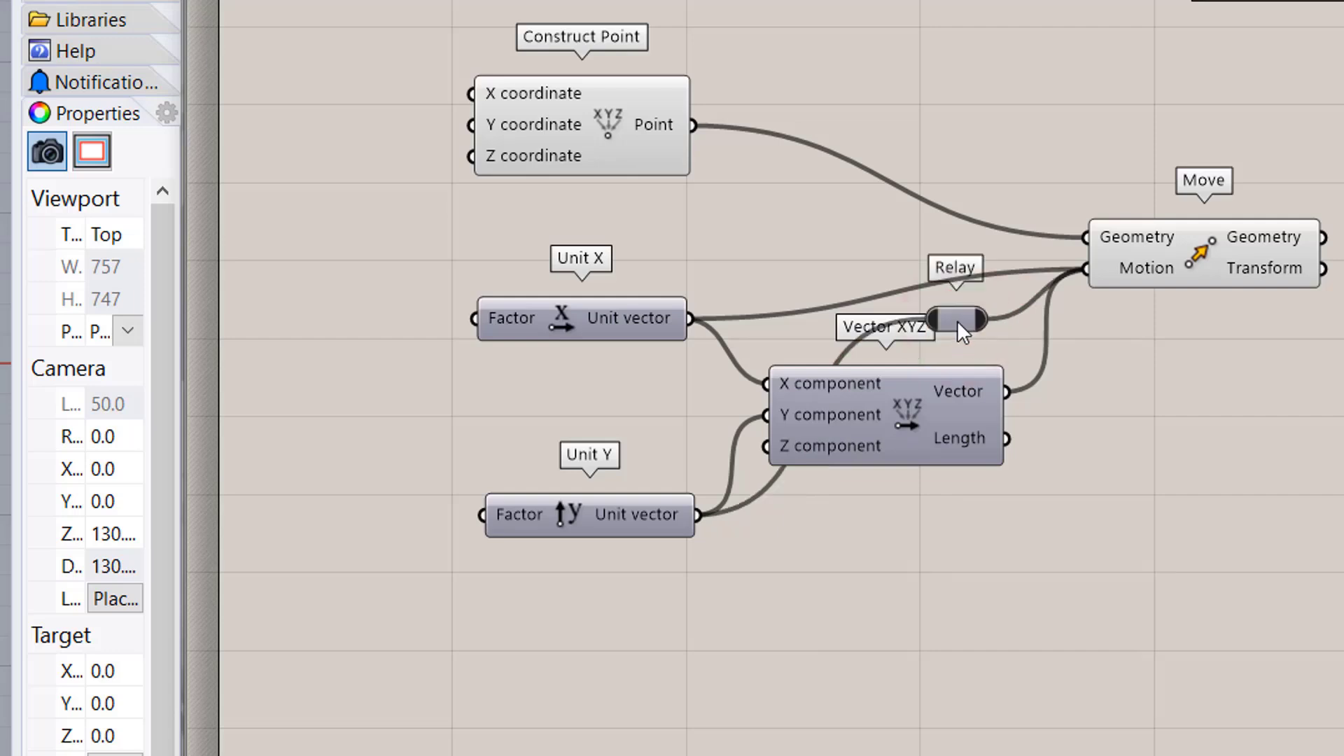
{"action": "left_click_drag", "start_coordinate": [956, 321], "coordinate": [989, 516]}
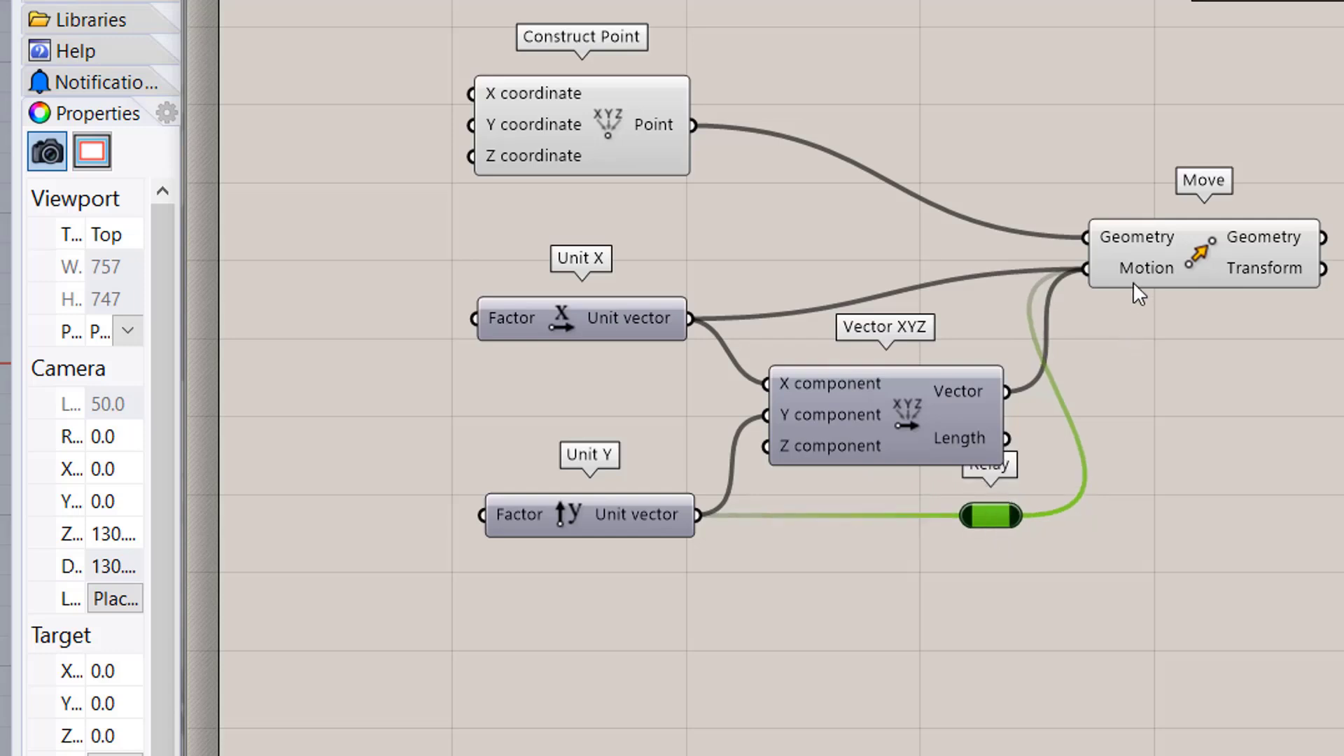
{"action": "left_click", "coordinate": [1136, 252]}
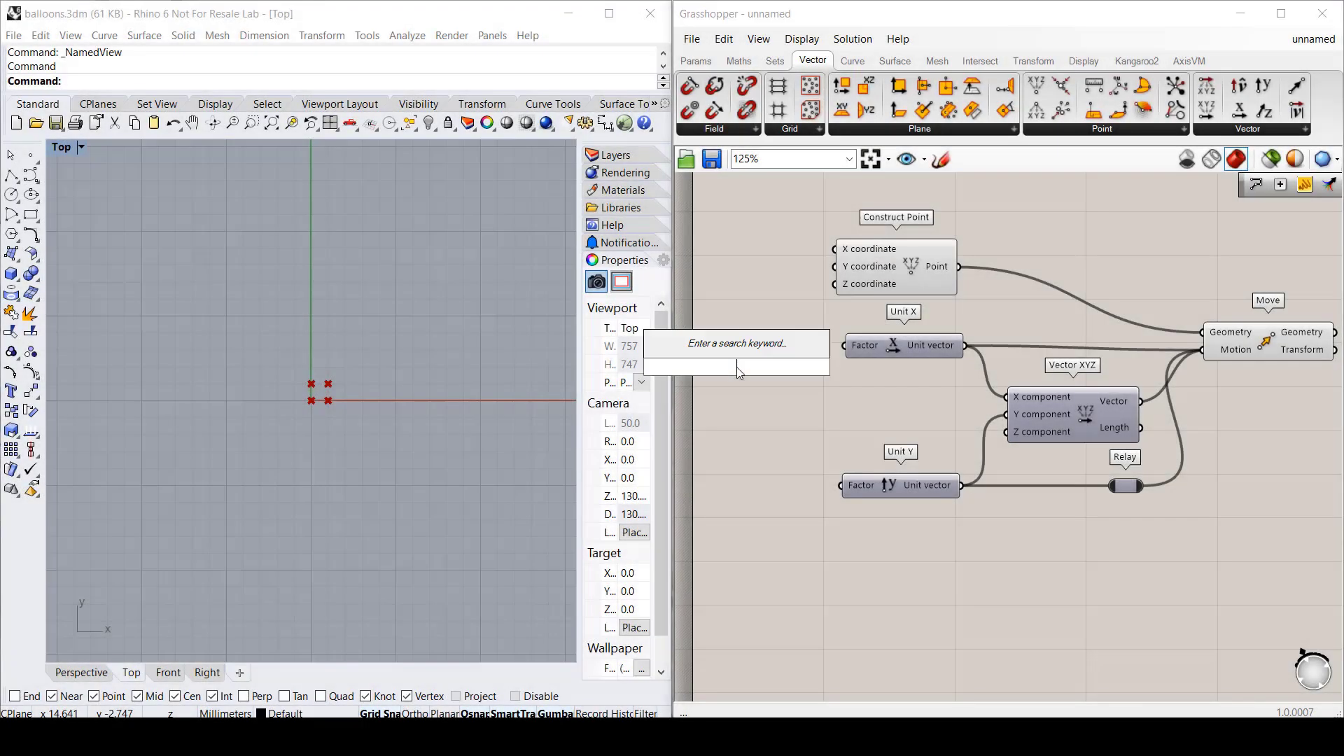
Step: Add a number slider, connect it to the Factor inputs of Unit X and Unit Y, and set it to 5
{"action": "type", "text": "3"}
{"action": "key", "text": "Return"}
{"action": "left_click_drag", "start_coordinate": [827, 366], "coordinate": [844, 345]}
{"action": "left_click_drag", "start_coordinate": [828, 366], "coordinate": [841, 486]}
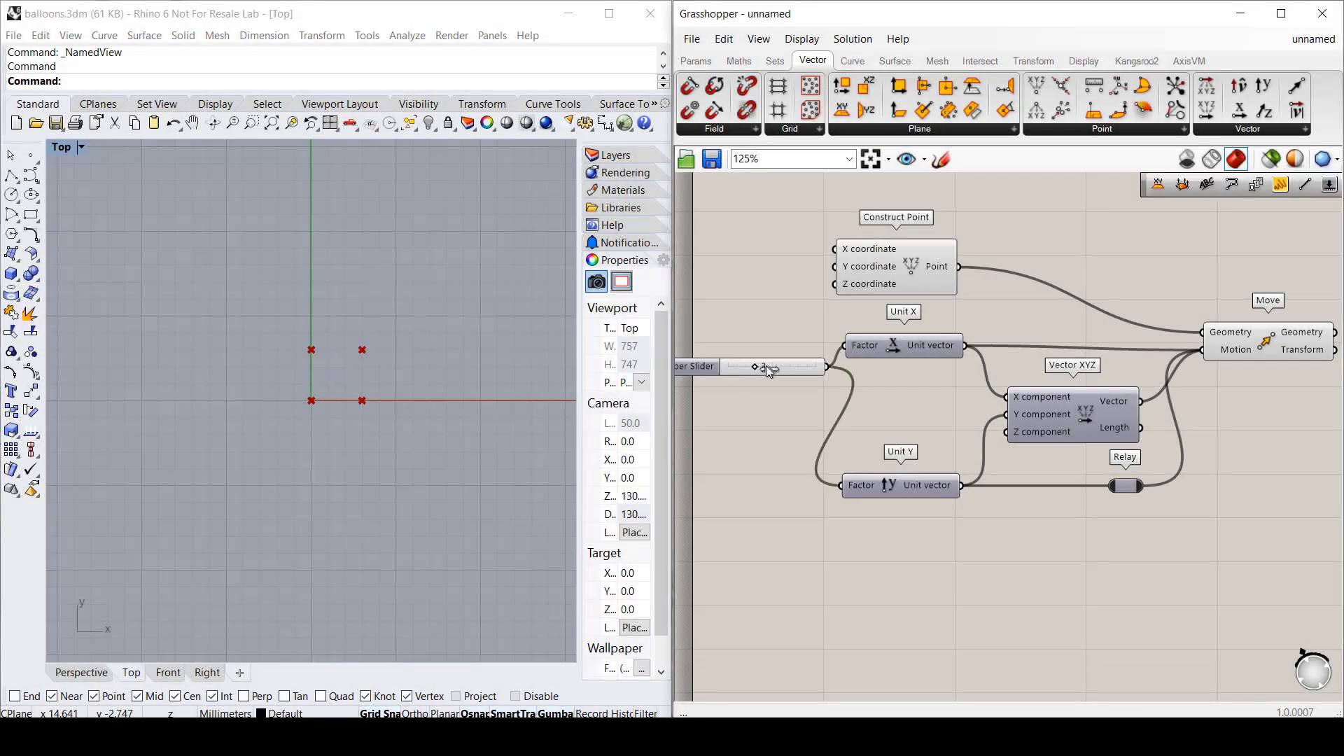
{"action": "mouse_move", "coordinate": [759, 368]}
{"action": "left_mouse_down"}
{"action": "mouse_move", "coordinate": [785, 368]}
{"action": "mouse_move", "coordinate": [745, 367]}
{"action": "mouse_move", "coordinate": [789, 366]}
{"action": "mouse_move", "coordinate": [743, 369]}
{"action": "mouse_move", "coordinate": [773, 370]}
{"action": "left_mouse_up"}
{"action": "right_click_drag", "start_coordinate": [782, 390], "coordinate": [397, 404]}
Step: Add a PolyLine component and feed its Vertices with the Construct Point output through a relay, plus Move's Geometry output
{"action": "mouse_move", "coordinate": [913, 347]}
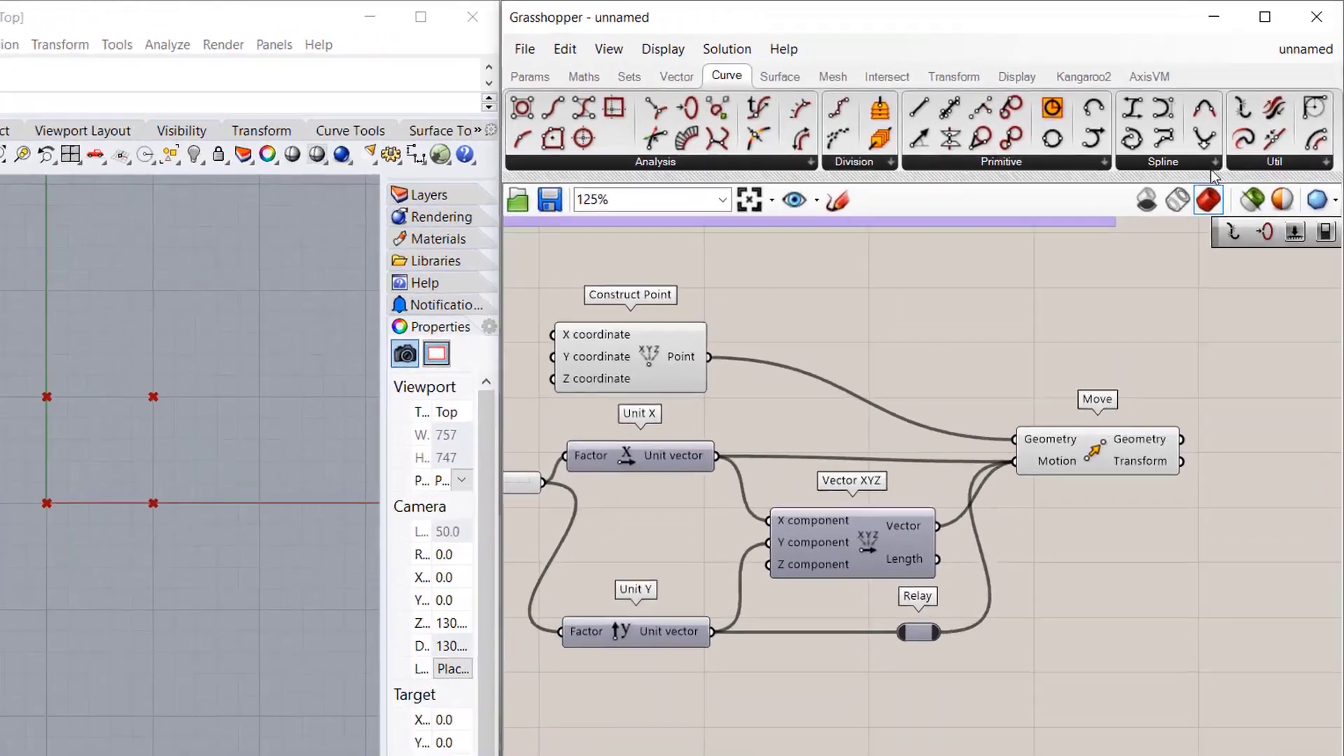
{"action": "left_click", "coordinate": [1215, 161]}
{"action": "left_click_drag", "start_coordinate": [1144, 290], "coordinate": [1316, 368]}
{"action": "scroll", "coordinate": [1318, 369], "scroll_direction": "down", "scroll_amount": 1}
{"action": "left_click_drag", "start_coordinate": [818, 297], "coordinate": [1166, 303]}
{"action": "double_click", "coordinate": [1171, 355]}
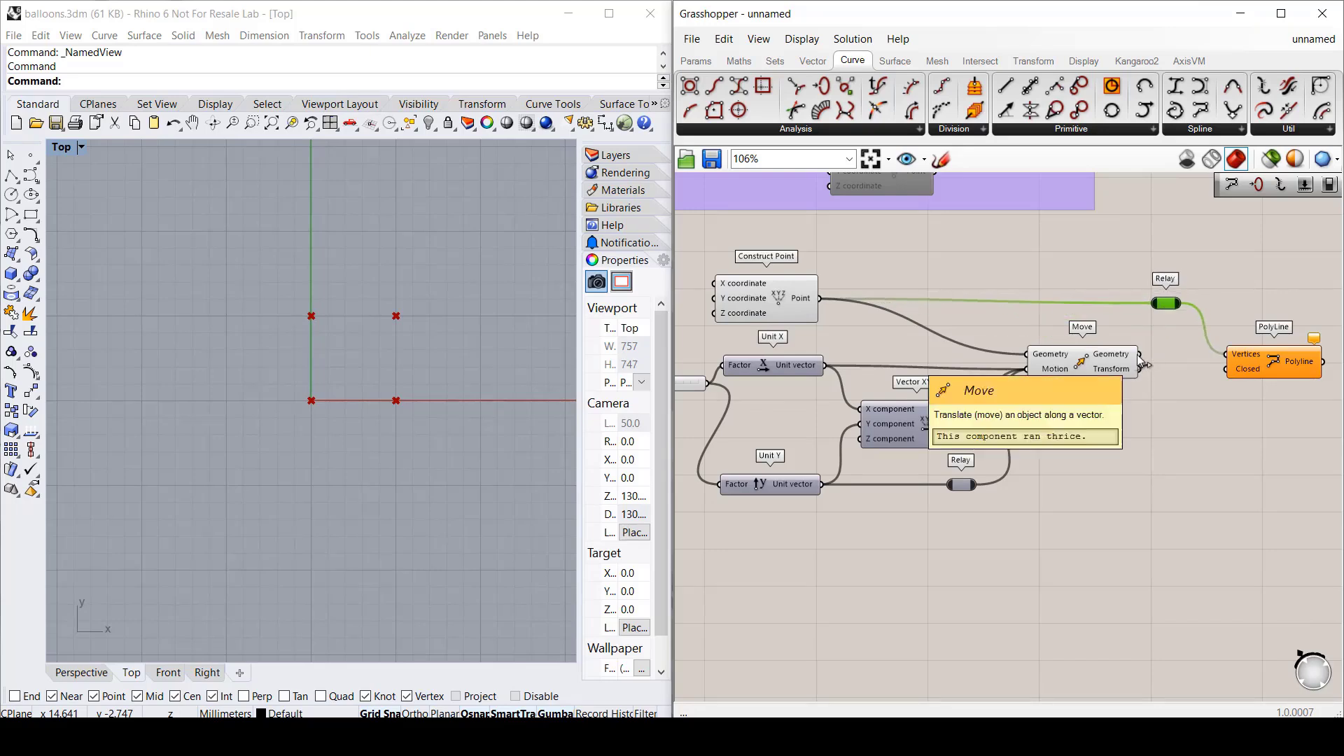
{"action": "left_click_drag", "start_coordinate": [1139, 355], "coordinate": [1240, 357]}
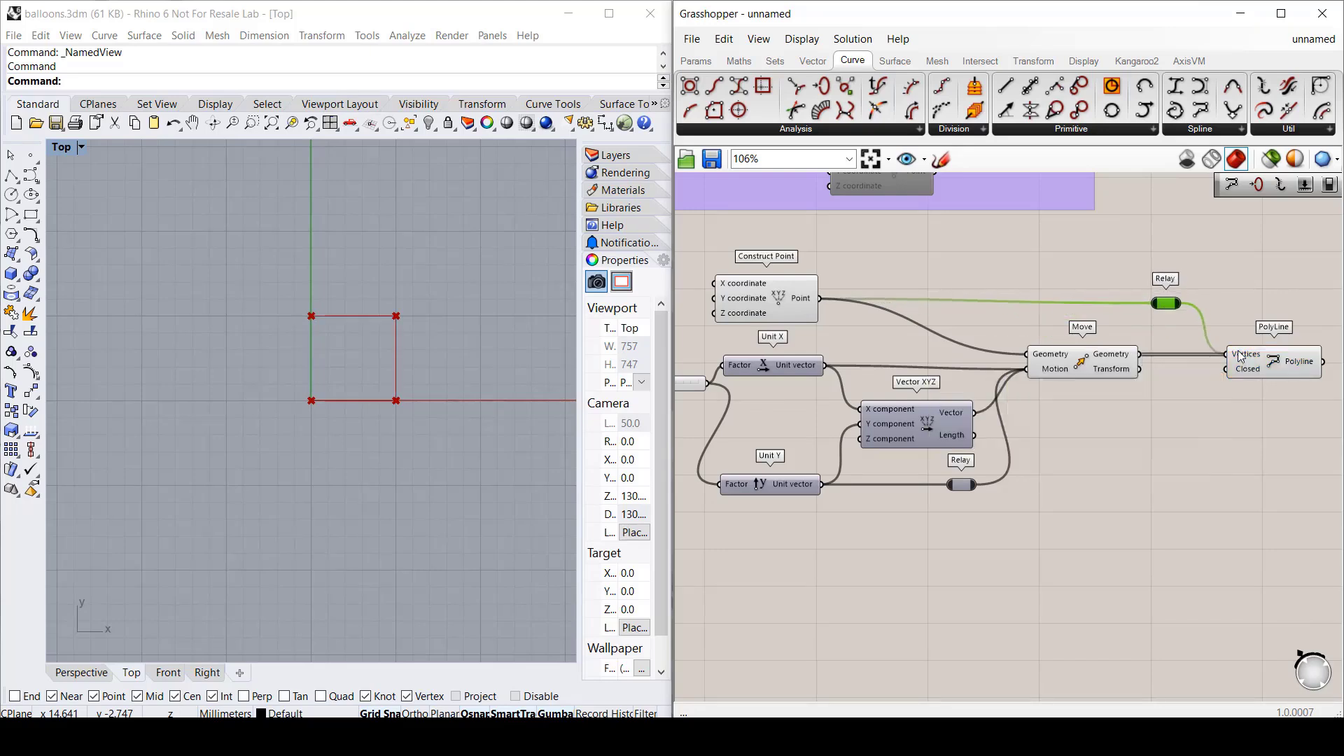
{"action": "left_click", "coordinate": [1266, 438]}
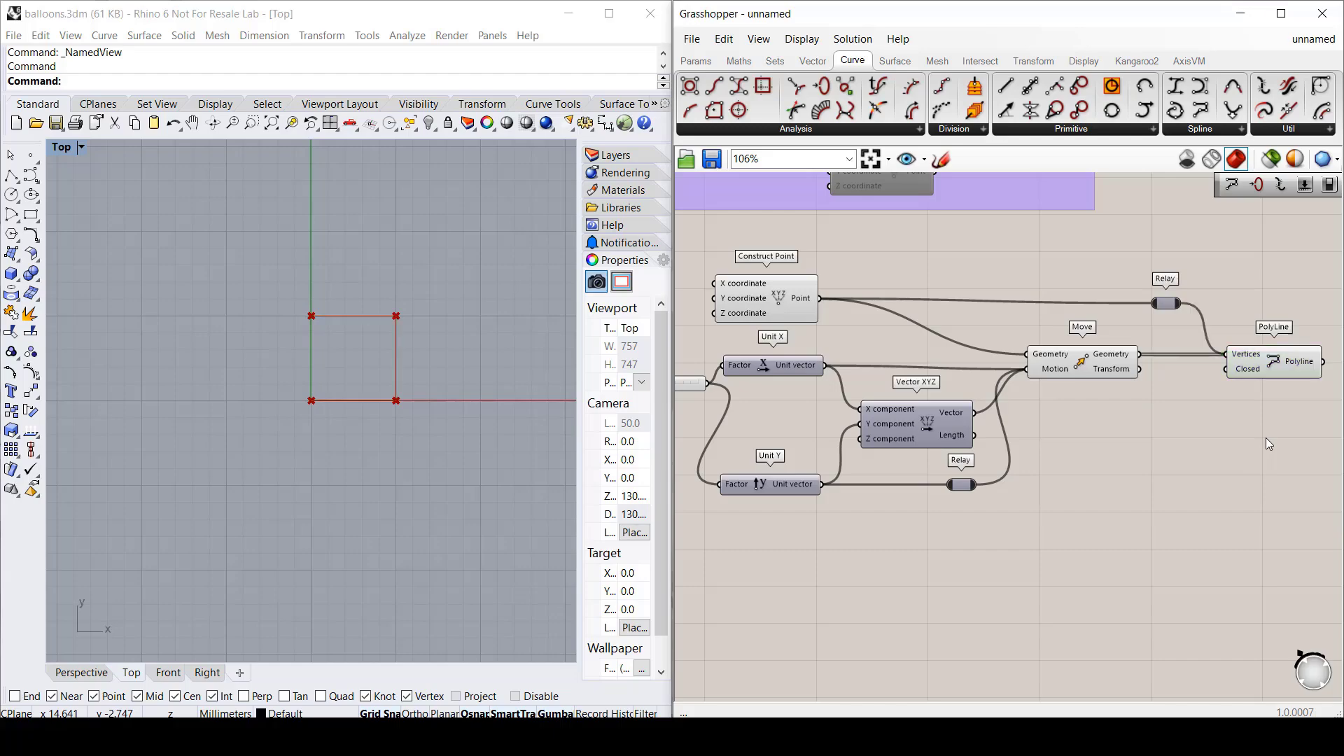
Step: Add a Boolean Toggle below Move, connect it to PolyLine's Closed input and switch it to True
{"action": "left_click", "coordinate": [708, 62]}
{"action": "left_click", "coordinate": [1102, 128]}
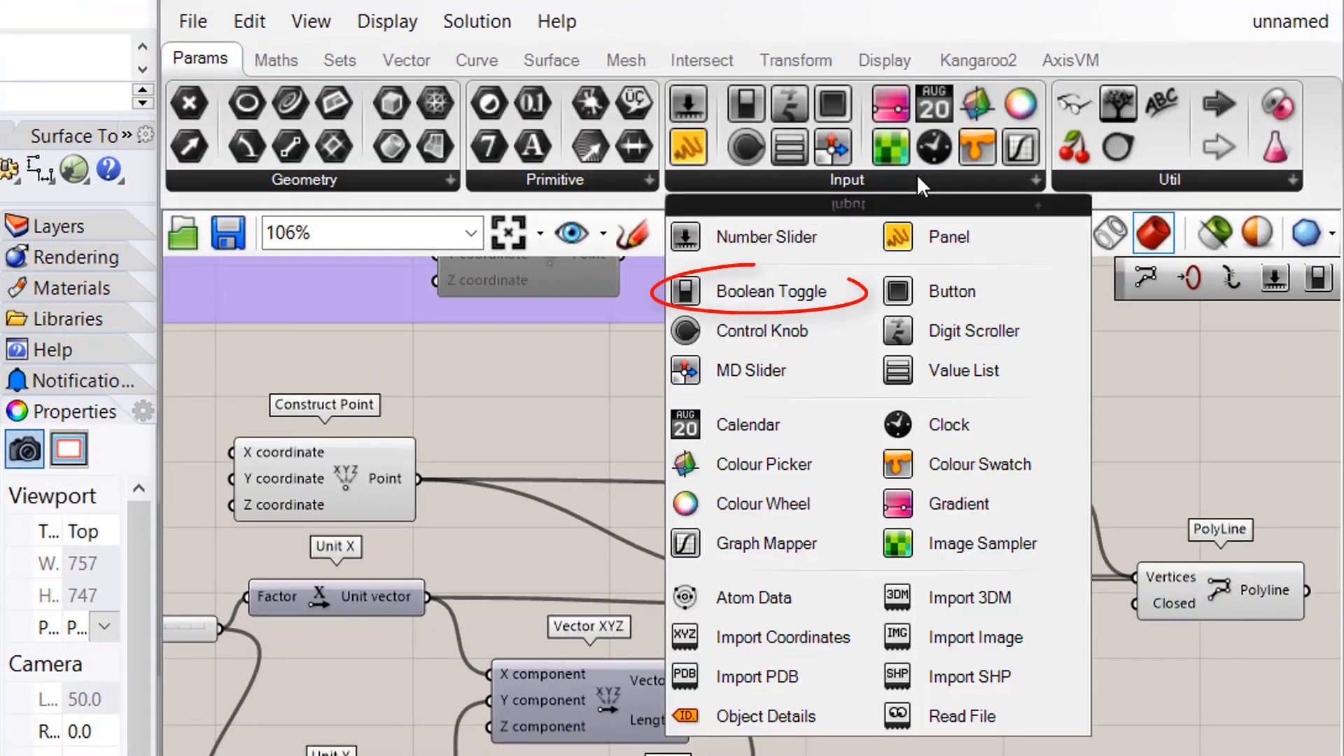
{"action": "left_click", "coordinate": [763, 290]}
{"action": "left_click", "coordinate": [981, 678]}
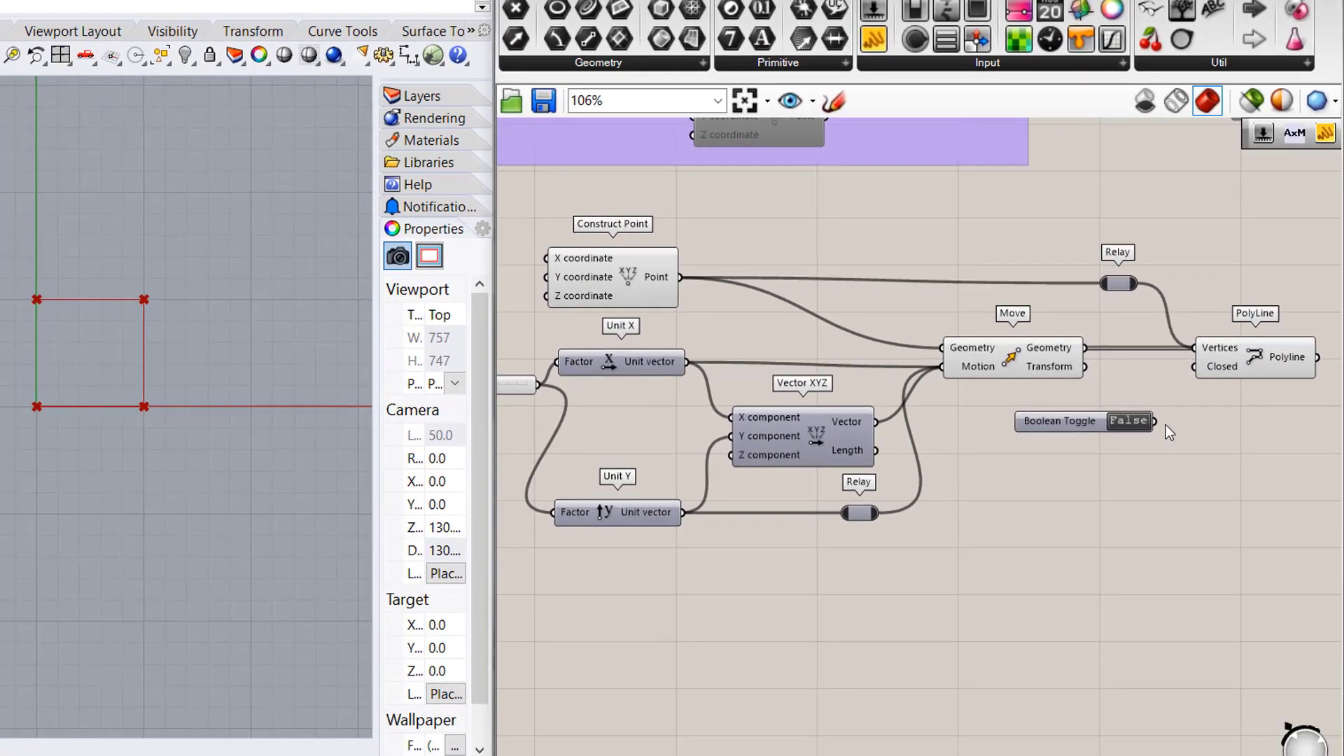
{"action": "left_click_drag", "start_coordinate": [1156, 421], "coordinate": [1195, 366]}
{"action": "left_click", "coordinate": [1133, 420]}
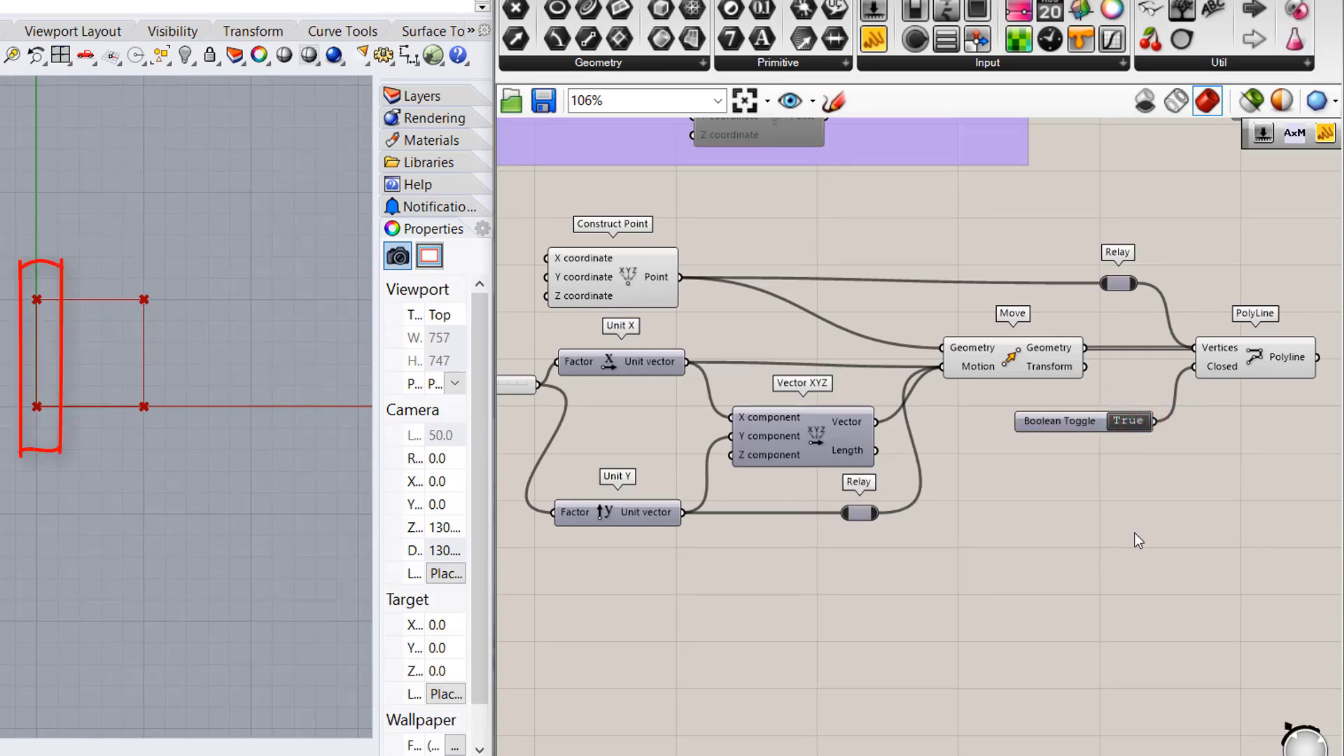
Step: Add a "Polyline" scribble above the new components and group the whole definition with it
{"action": "scroll", "coordinate": [1134, 541], "scroll_direction": "down", "scroll_amount": 3}
{"action": "double_click", "coordinate": [1061, 552]}
{"action": "type", "text": "scribblePolyline"}
{"action": "left_click", "coordinate": [1020, 441]}
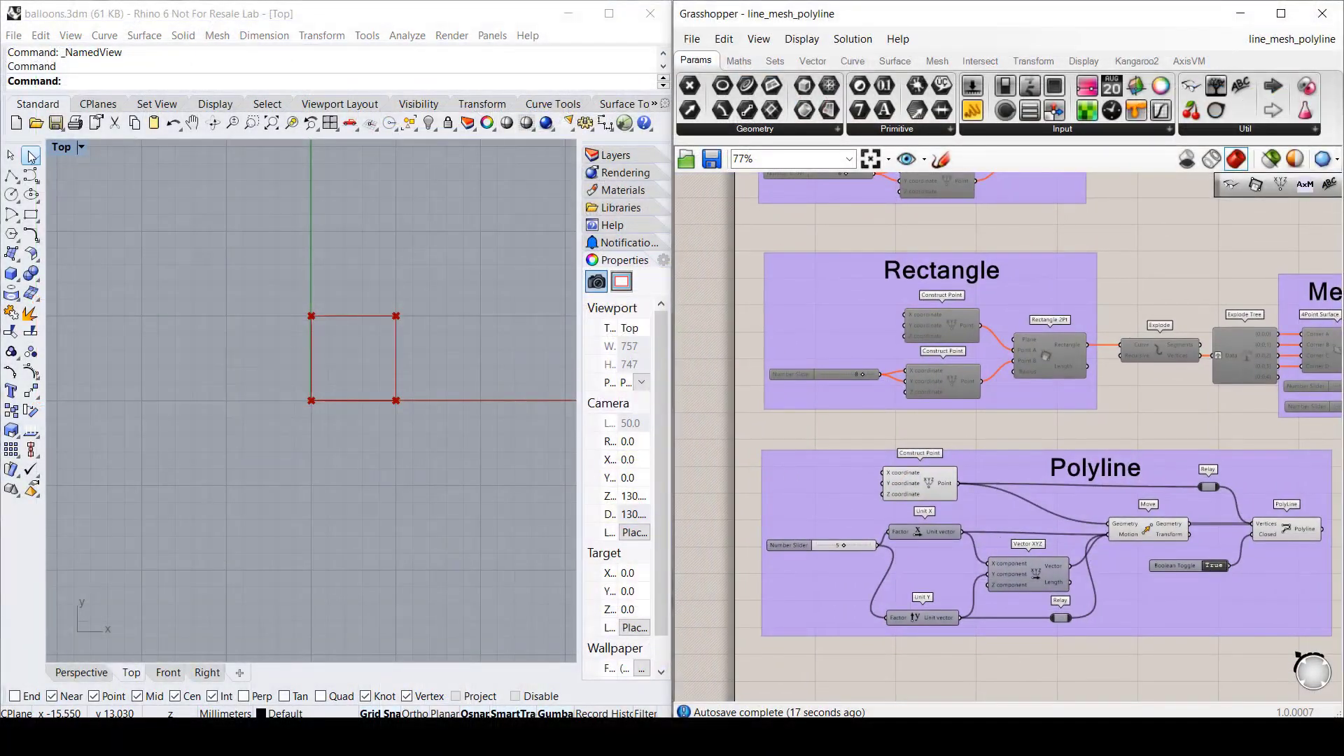
Step: Place a point above and left of the origin in Rhino's Top view, and reference it with a Point parameter in Grasshopper
{"action": "left_click", "coordinate": [31, 154]}
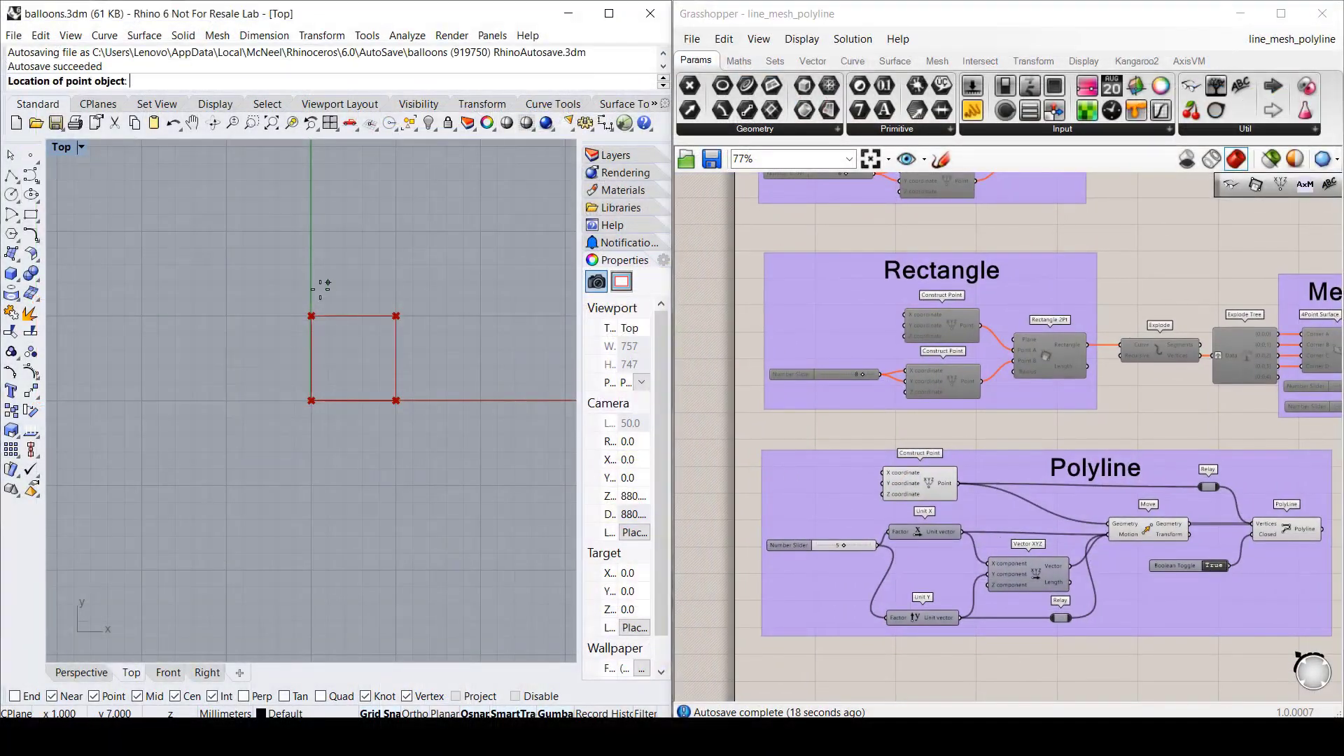
{"action": "left_click", "coordinate": [226, 231]}
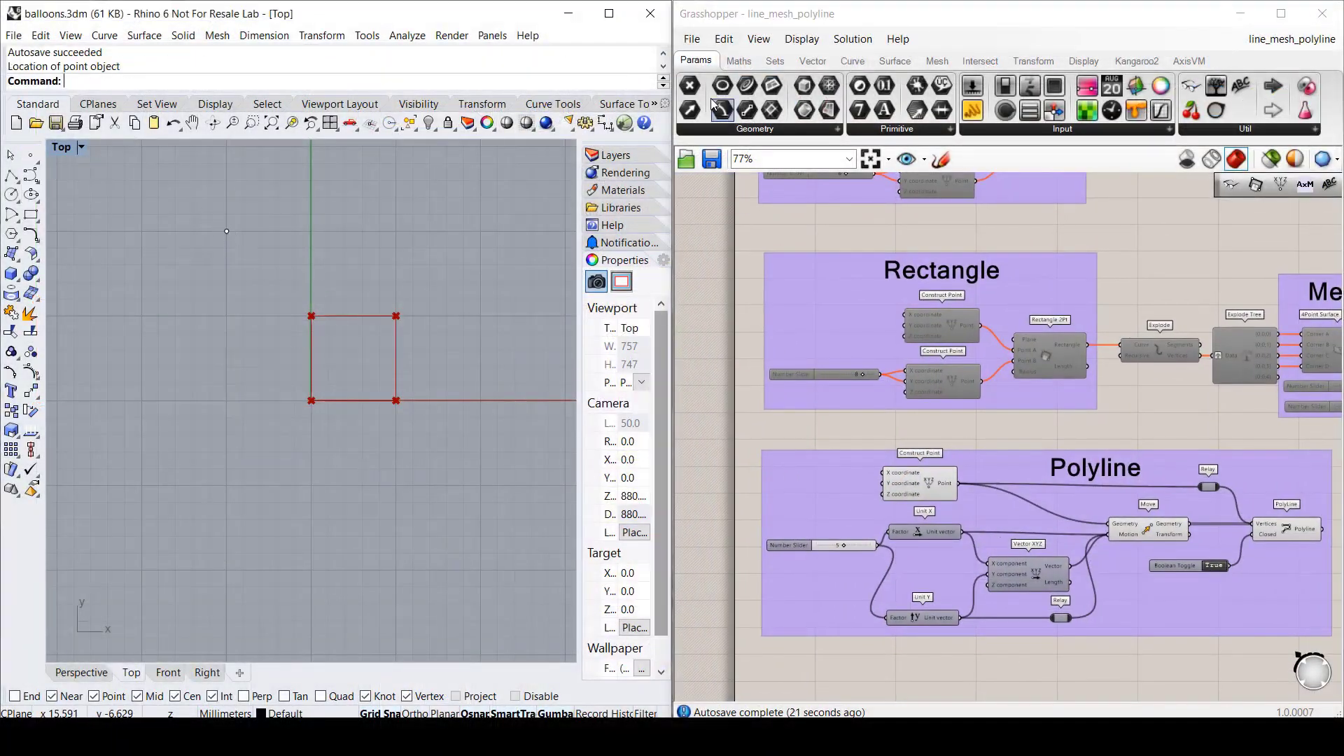
{"action": "left_click_drag", "start_coordinate": [714, 105], "coordinate": [981, 506]}
{"action": "right_click", "coordinate": [983, 510]}
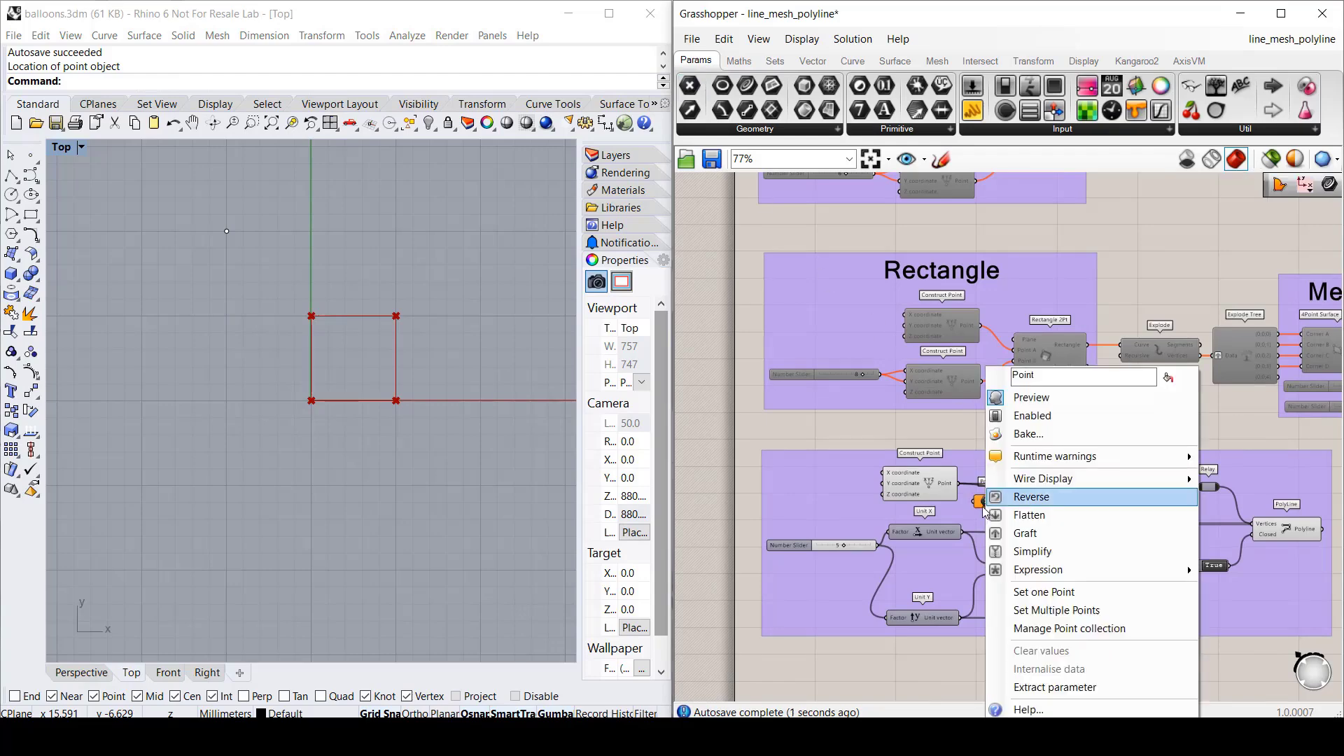
{"action": "left_click", "coordinate": [1050, 591]}
{"action": "left_click", "coordinate": [226, 232]}
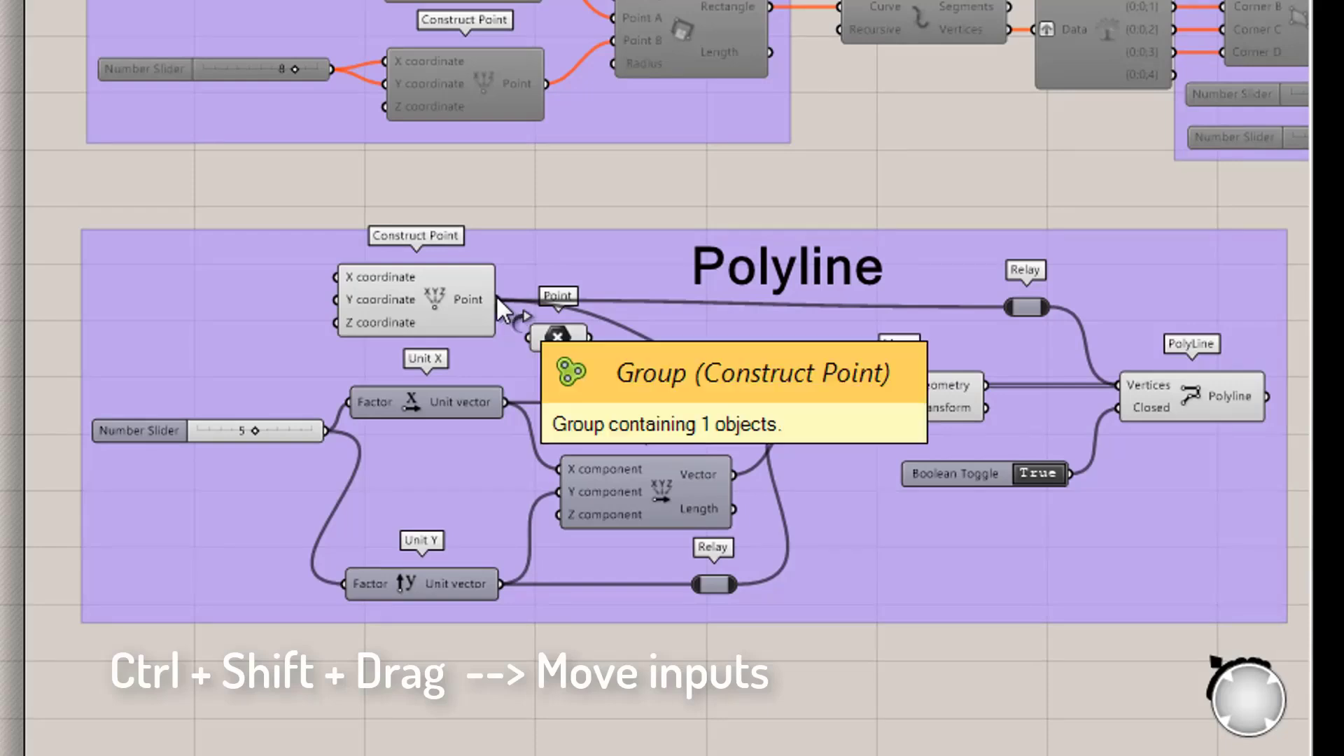
Step: Transfer all output wires from Construct Point to the Point parameter, and move the referenced point in Rhino's Top view
{"action": "left_click_drag", "start_coordinate": [498, 299], "coordinate": [592, 343], "text": "ctrl+shift"}
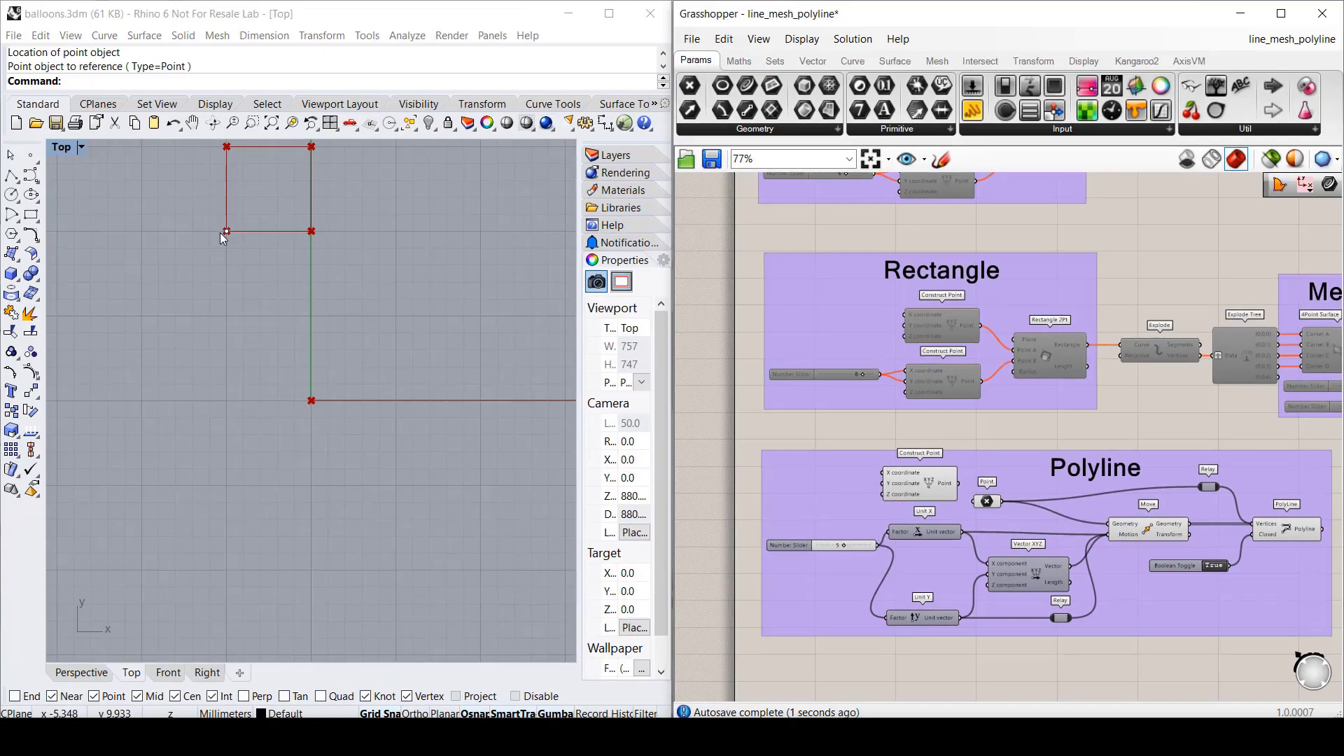
{"action": "left_click", "coordinate": [226, 231]}
{"action": "left_click_drag", "start_coordinate": [228, 194], "coordinate": [312, 400]}
{"action": "left_click", "coordinate": [395, 507]}
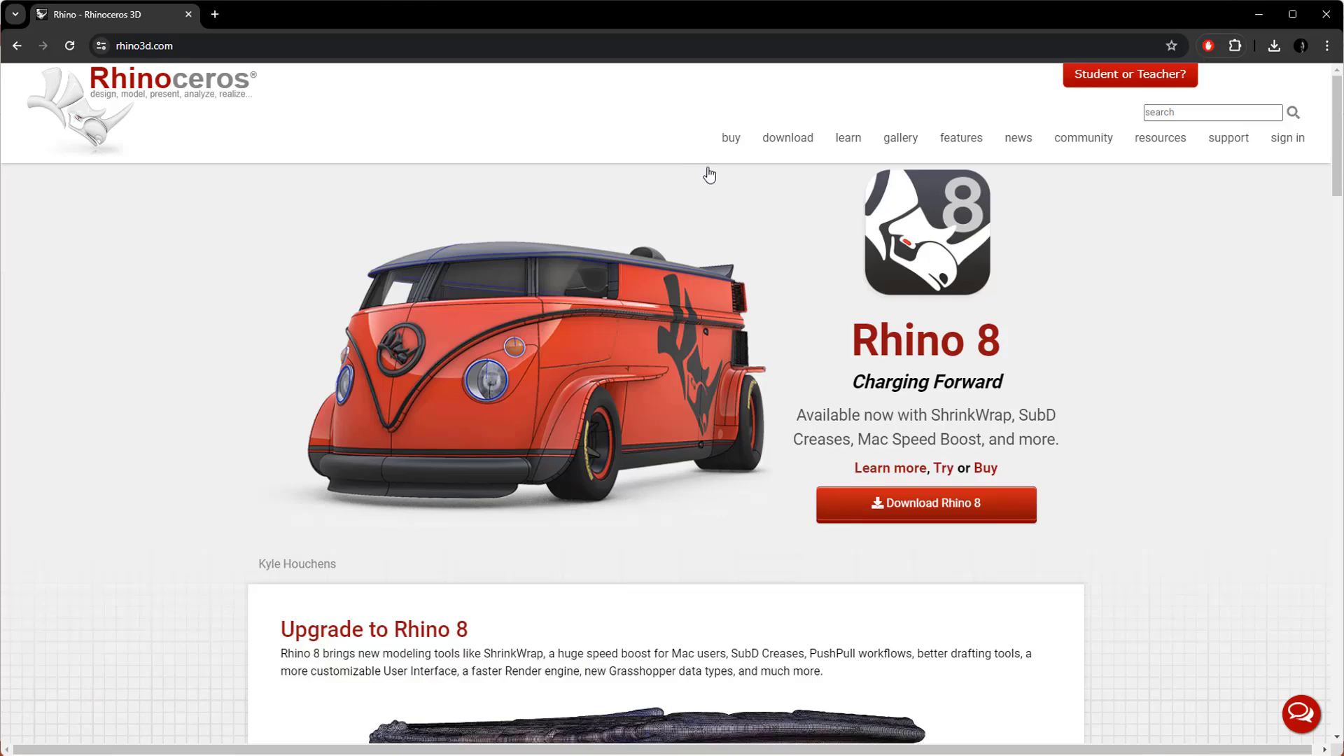
Step: In the web browser, look through the Rhino website's downloads page and its Grasshopper learning materials
{"action": "left_click", "coordinate": [789, 139]}
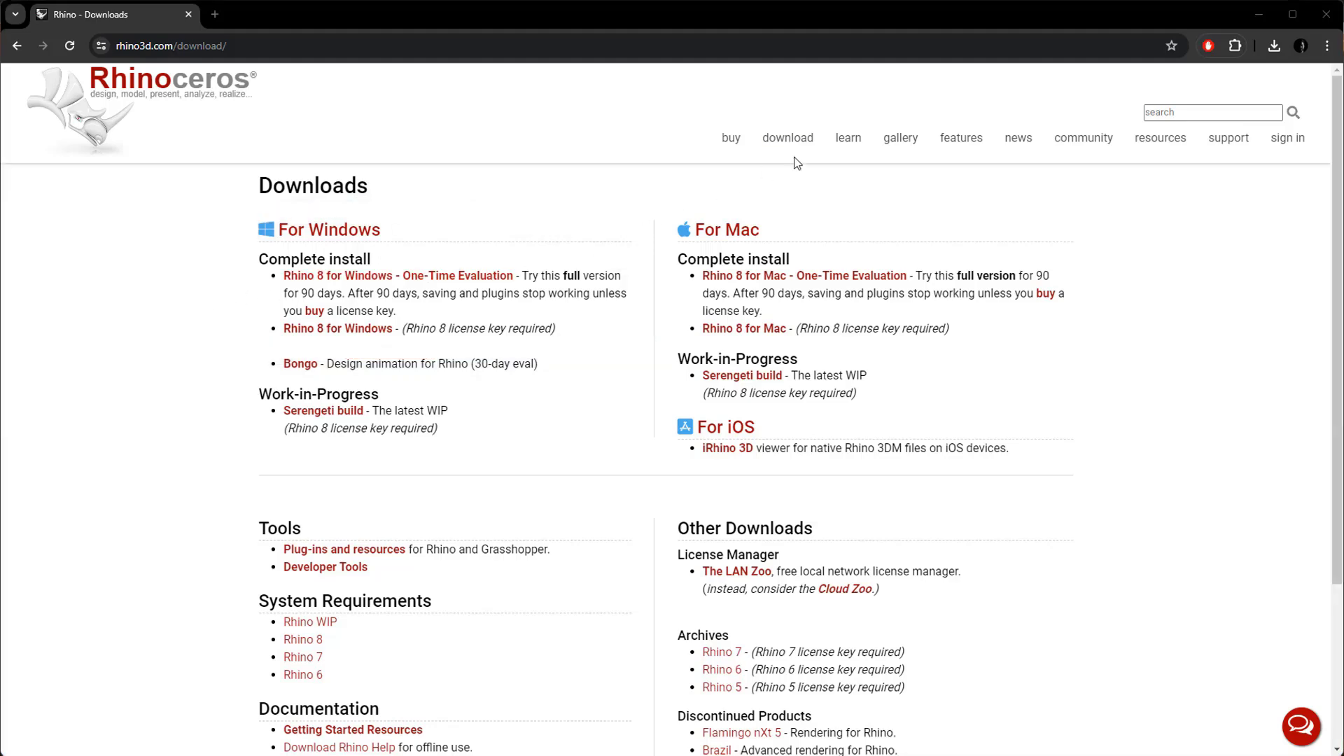
{"action": "left_click", "coordinate": [847, 139]}
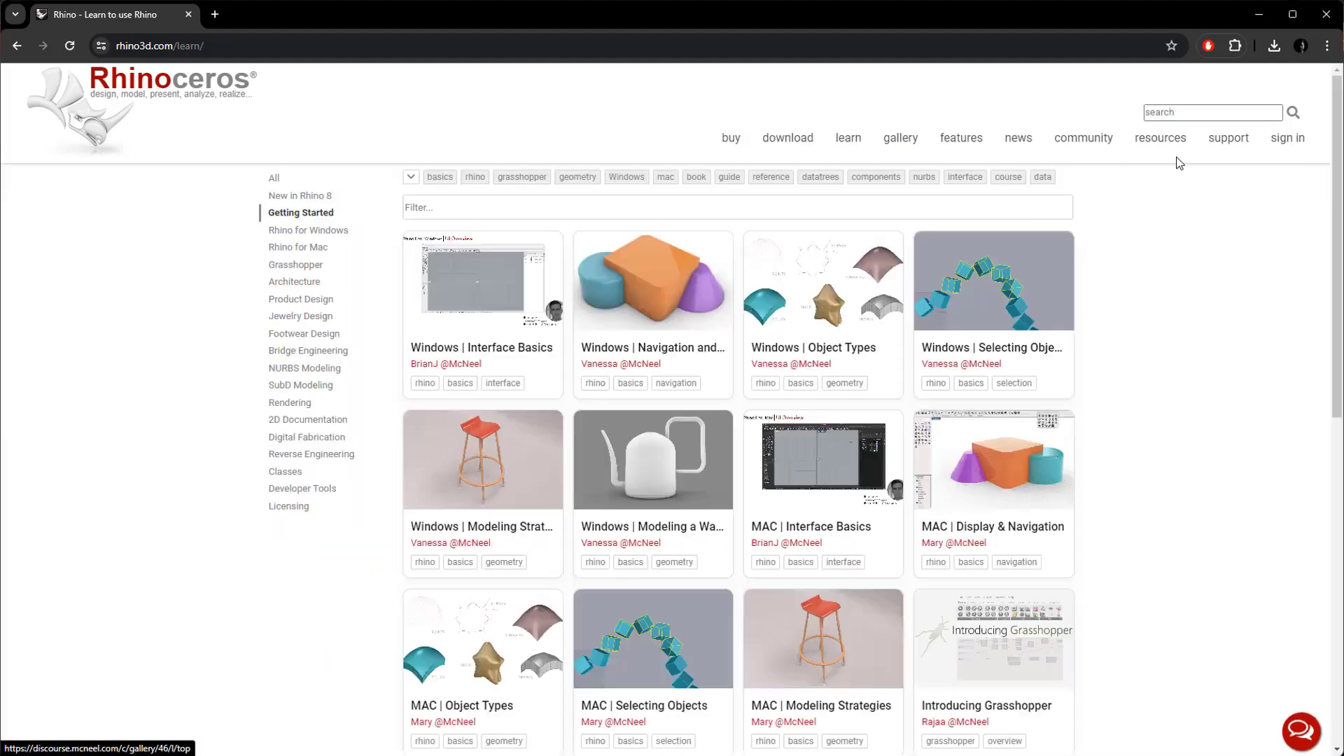
{"action": "left_click", "coordinate": [303, 265]}
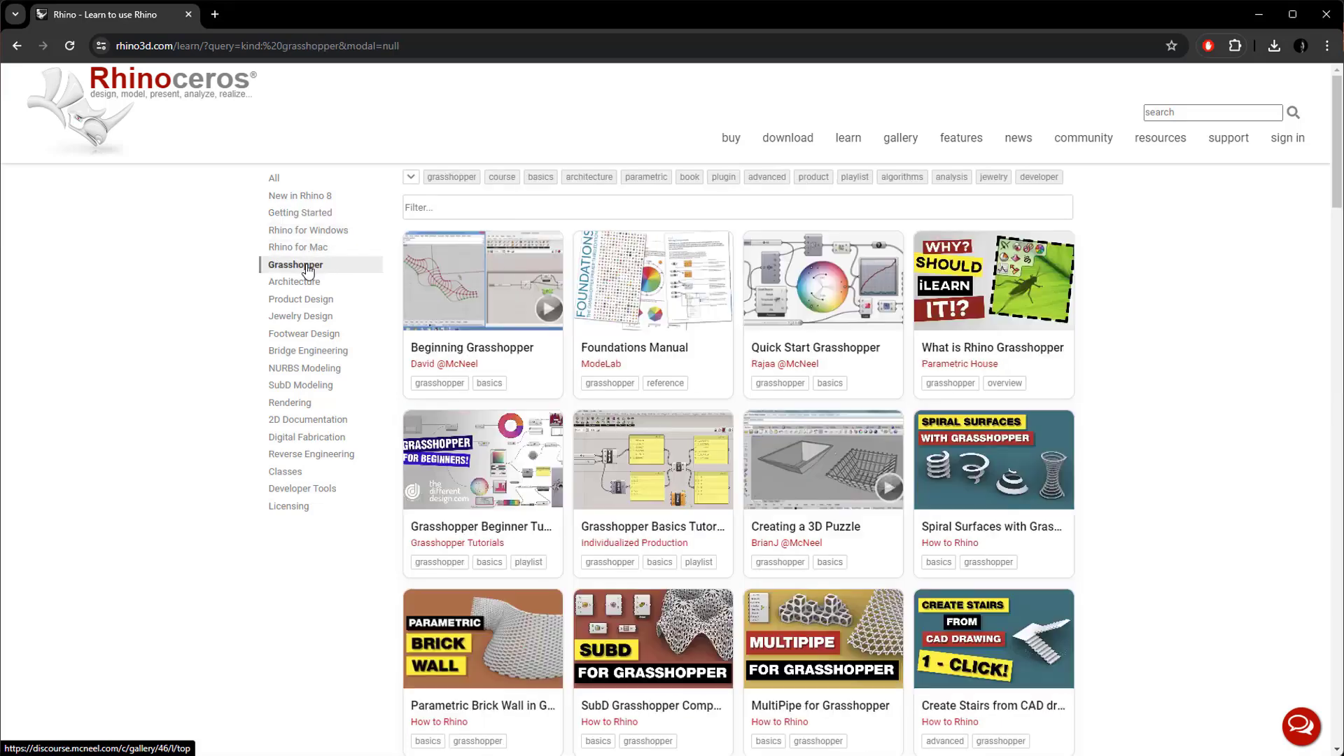
{"action": "left_click_drag", "start_coordinate": [1338, 102], "coordinate": [1321, 483]}
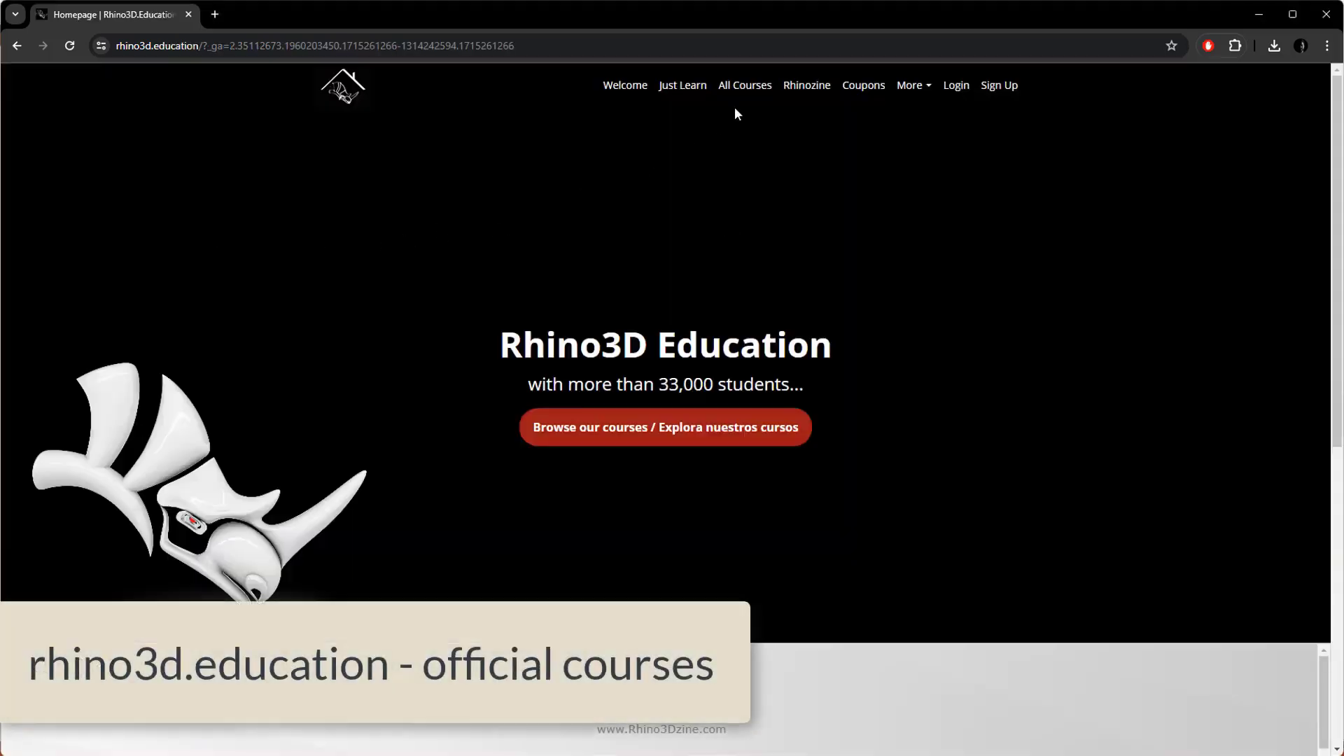
Step: Browse all courses on rhino3d.education, filtered to the English category
{"action": "left_click", "coordinate": [746, 88]}
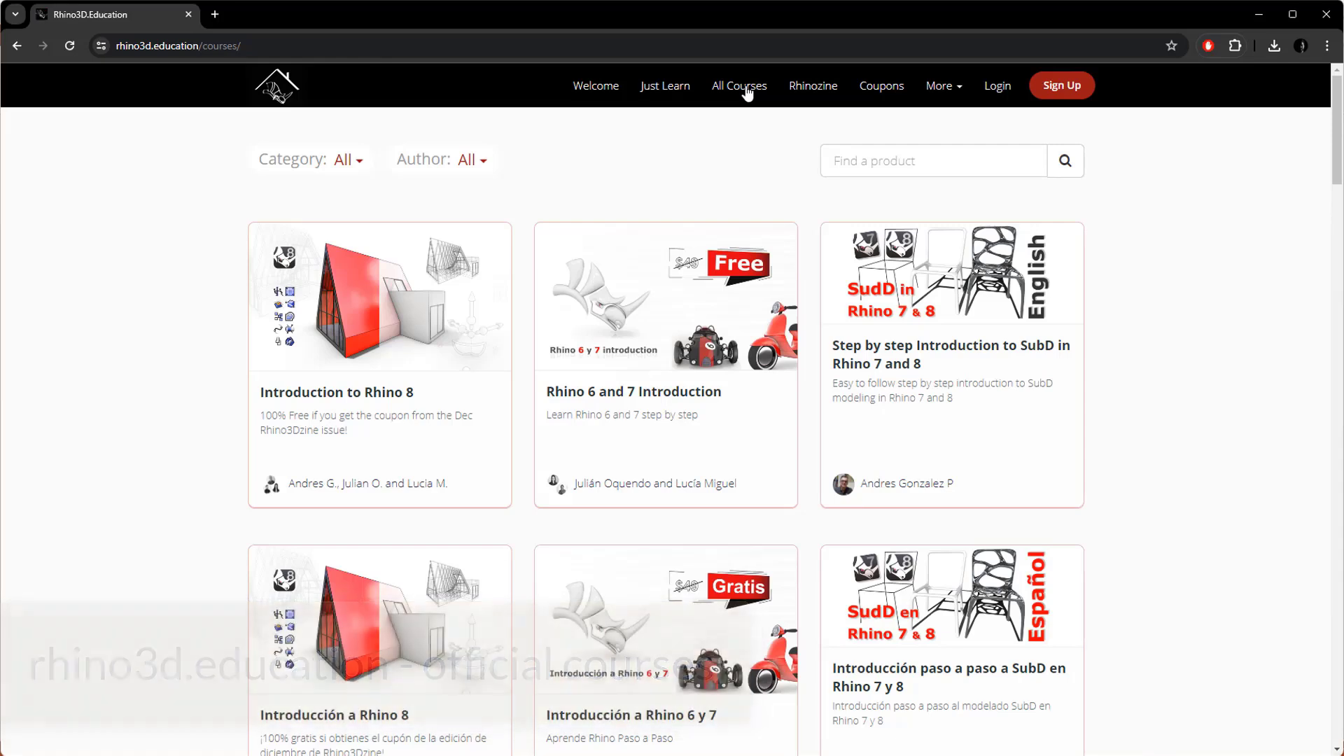
{"action": "left_click", "coordinate": [358, 161]}
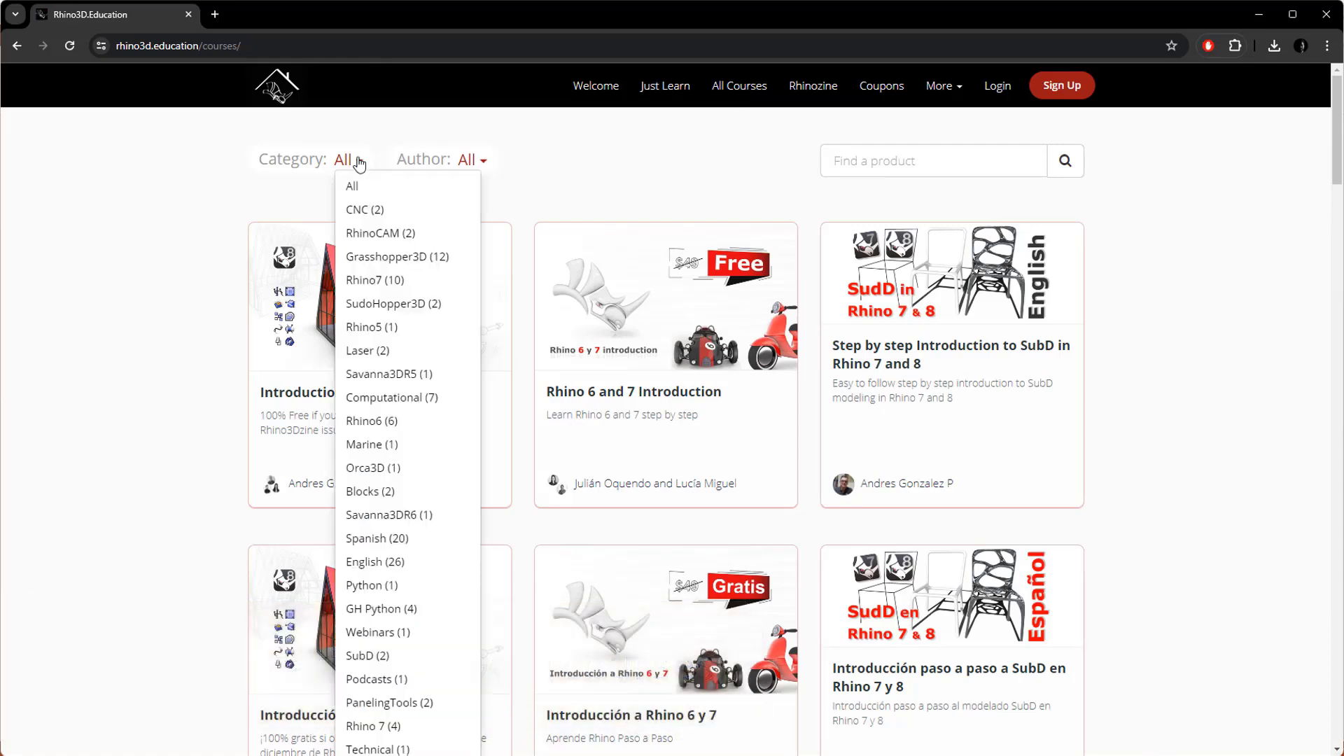
{"action": "left_click", "coordinate": [366, 563]}
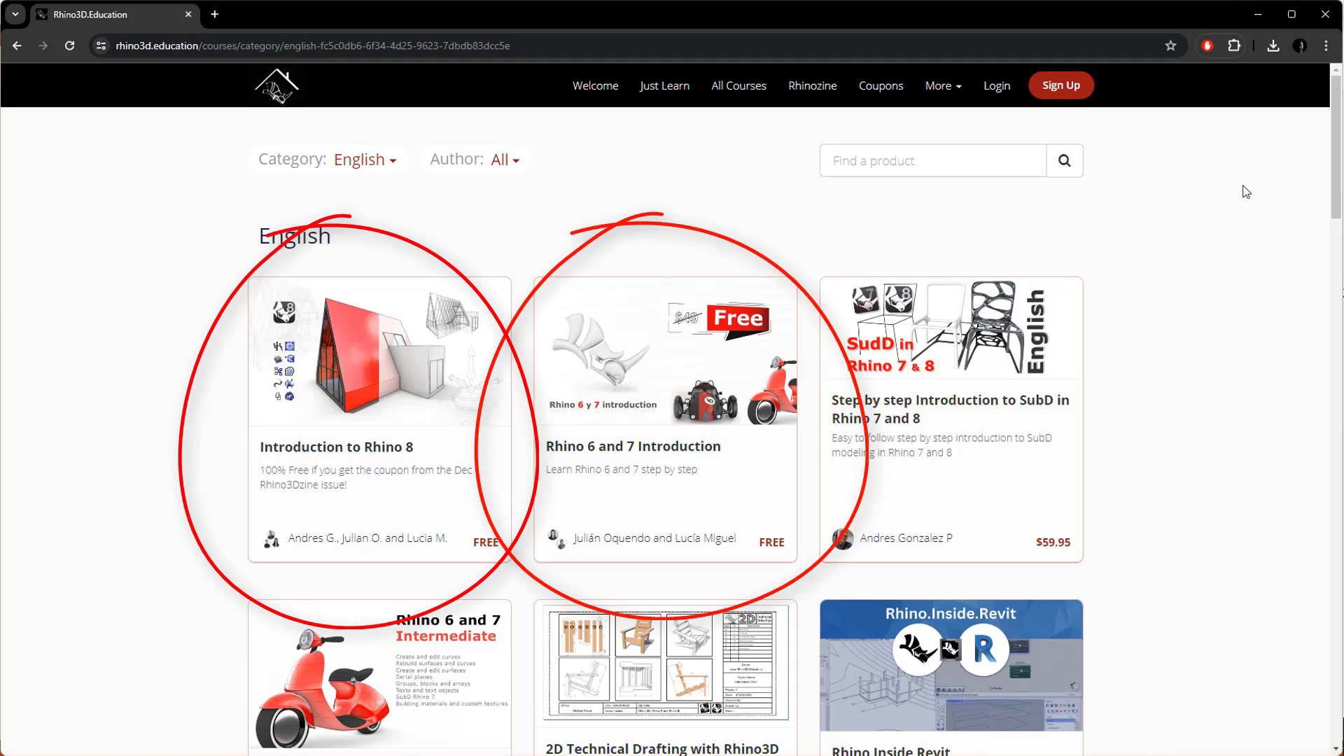
{"action": "left_click_drag", "start_coordinate": [1336, 105], "coordinate": [1321, 329]}
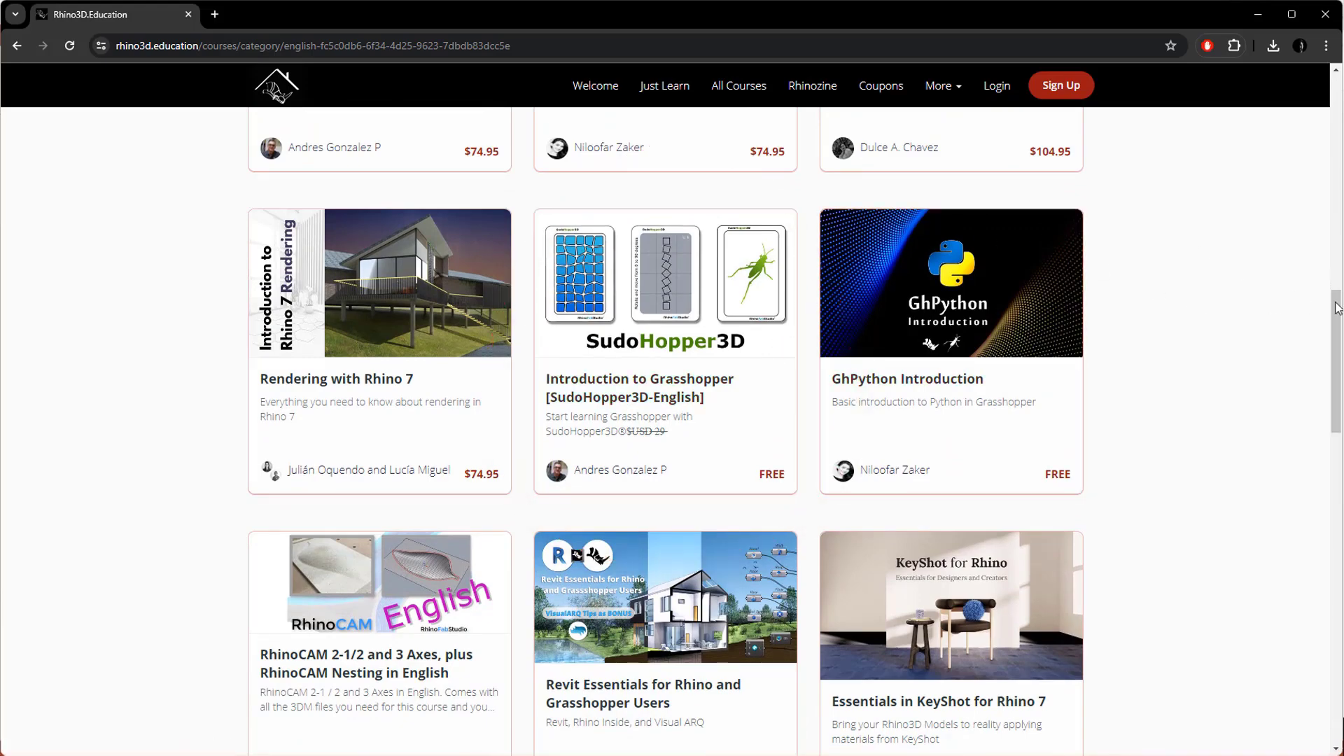
{"action": "left_click_drag", "start_coordinate": [1336, 308], "coordinate": [1308, 543]}
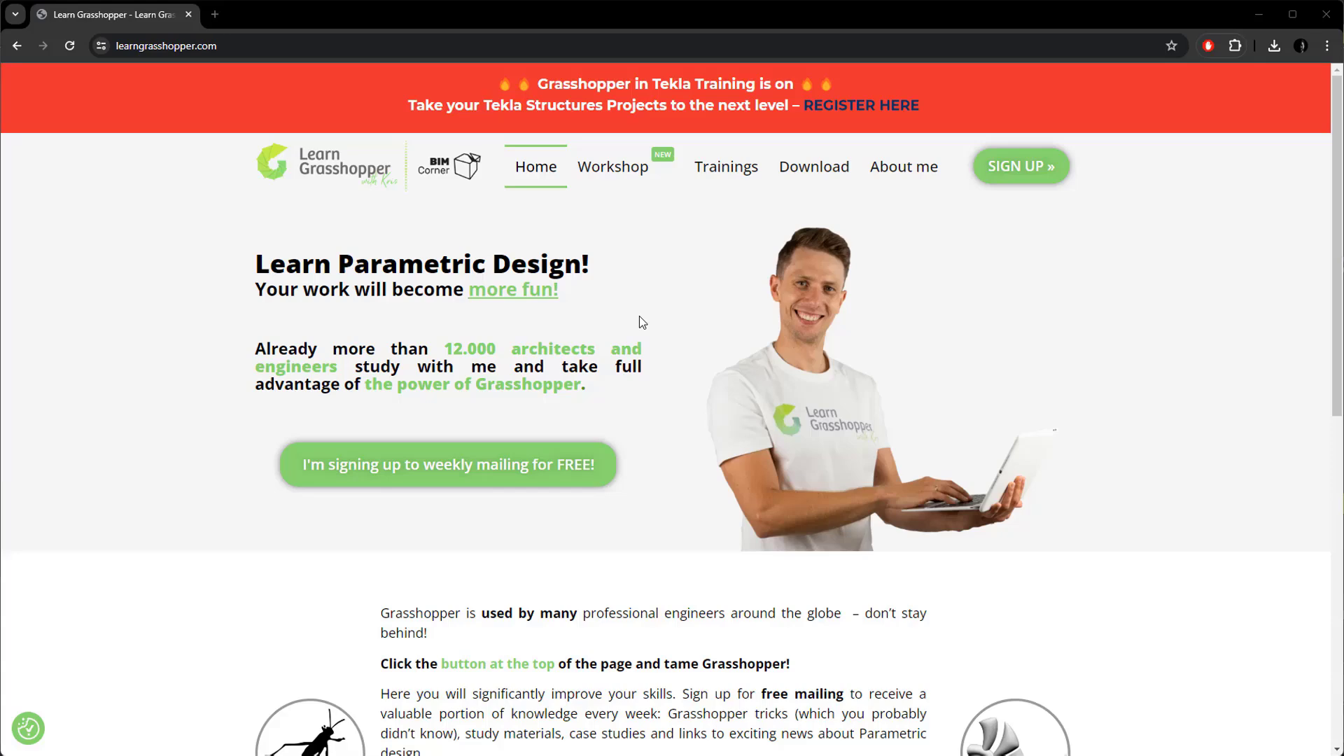
Step: Look through the trainings and the downloadable guides on learngrasshopper.com
{"action": "left_click", "coordinate": [724, 178]}
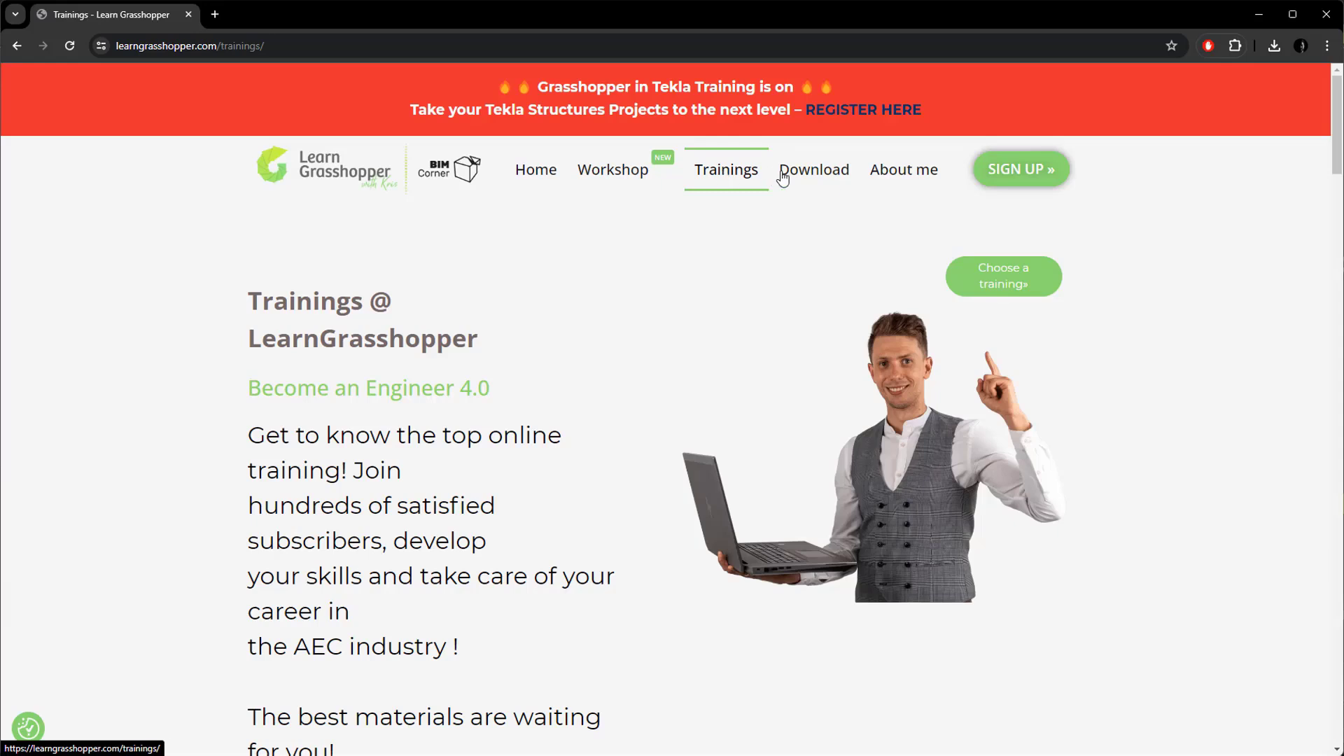
{"action": "left_click", "coordinate": [806, 175]}
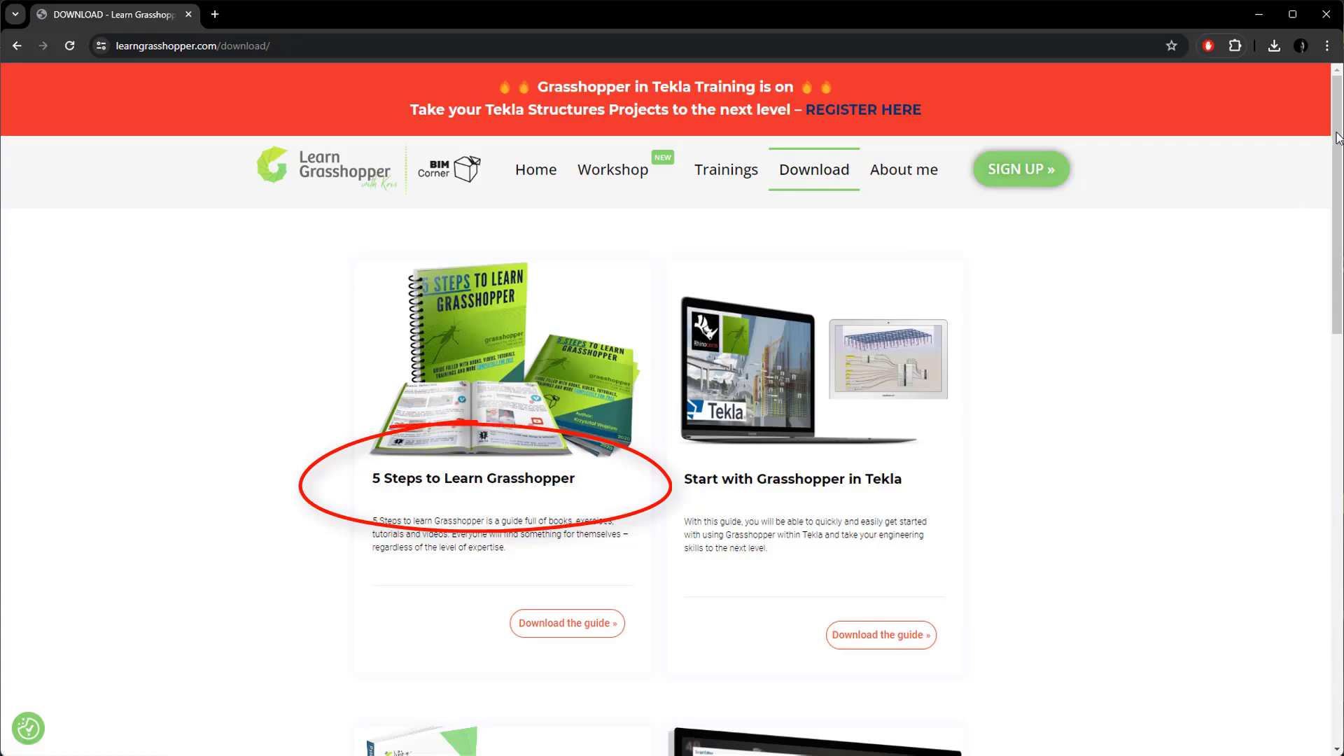
{"action": "left_click_drag", "start_coordinate": [1337, 137], "coordinate": [1325, 462]}
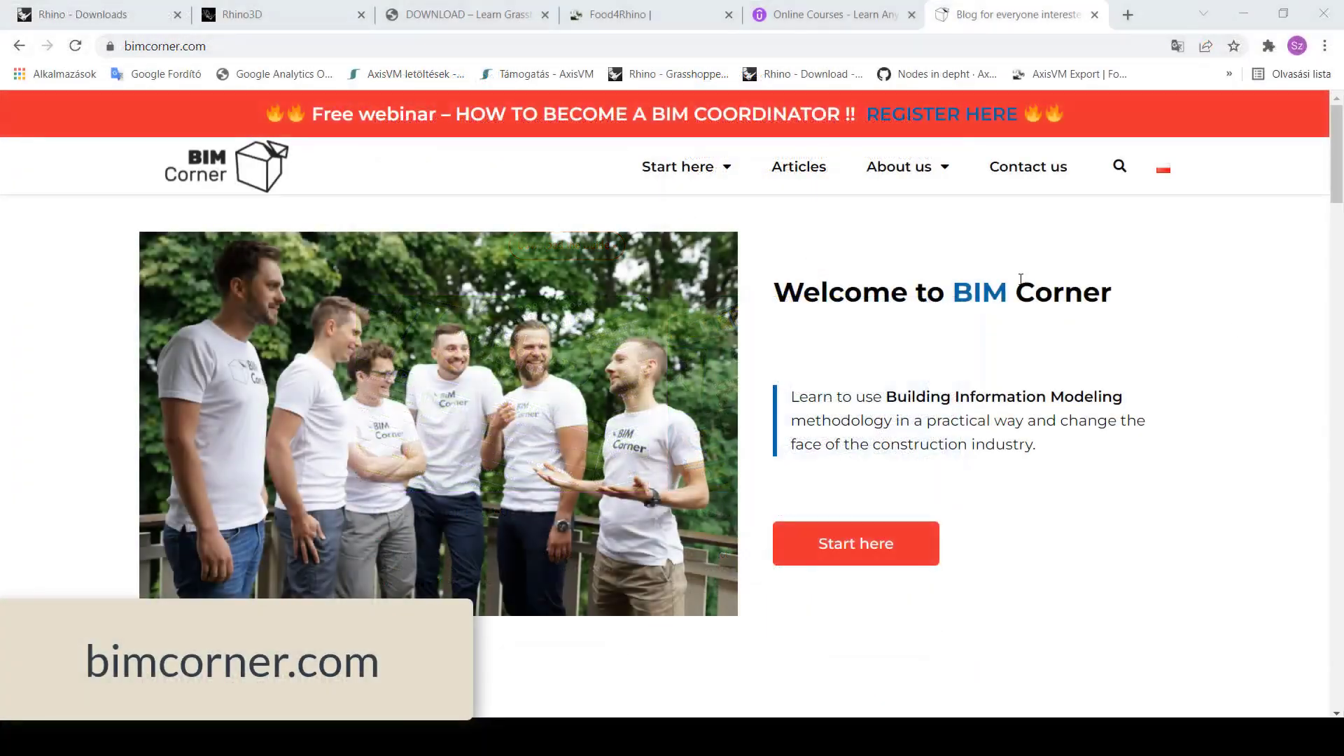
Step: Browse the Parametric Design articles on bimcorner.com
{"action": "mouse_move", "coordinate": [726, 174]}
{"action": "left_click", "coordinate": [713, 420]}
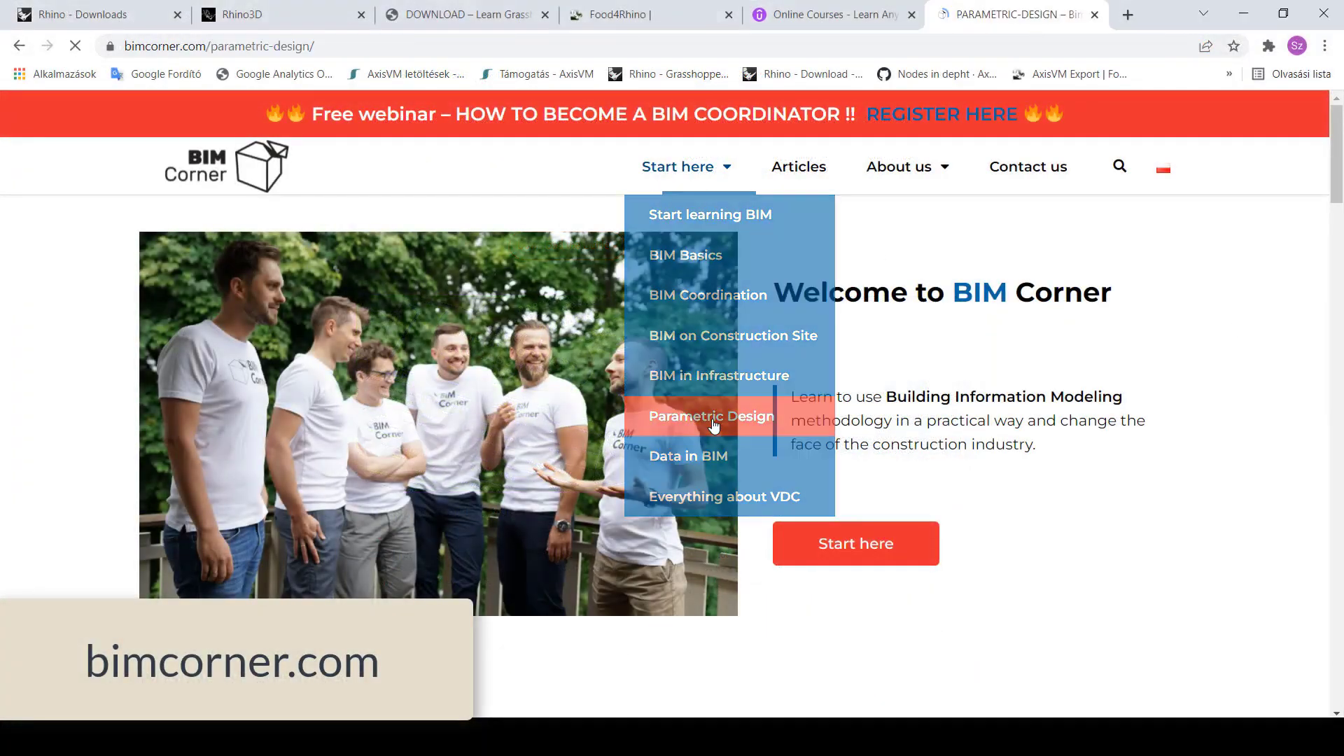
{"action": "left_click_drag", "start_coordinate": [1338, 158], "coordinate": [1320, 536]}
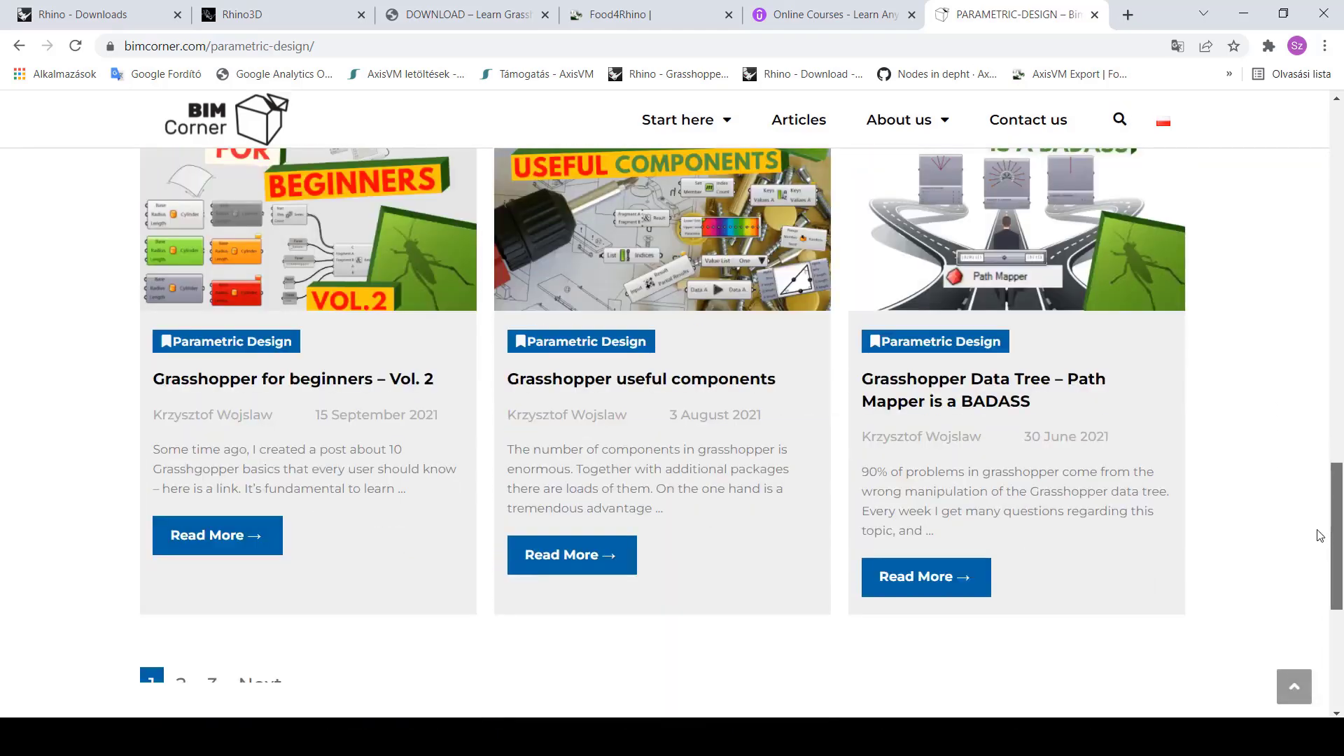